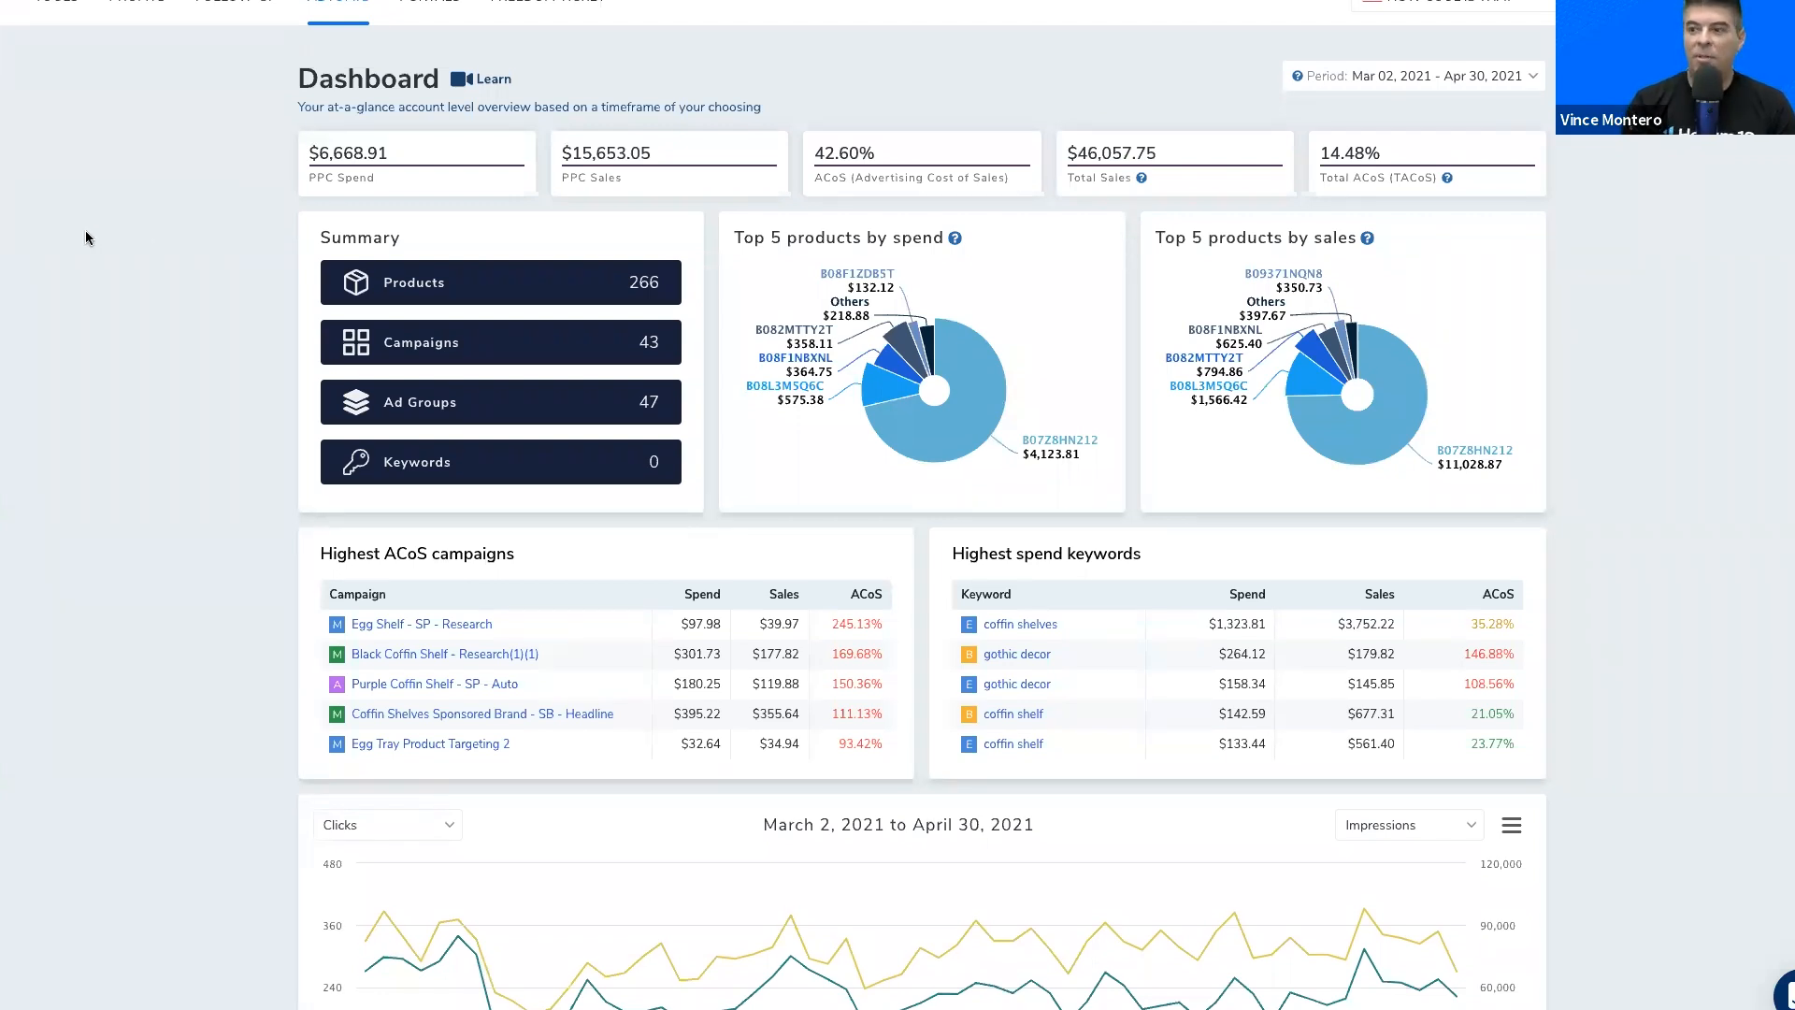
Step: View the campaign data in Analytics and the campaign list in Ad Manager, and return to the Dashboard
mouse_move(11, 180)
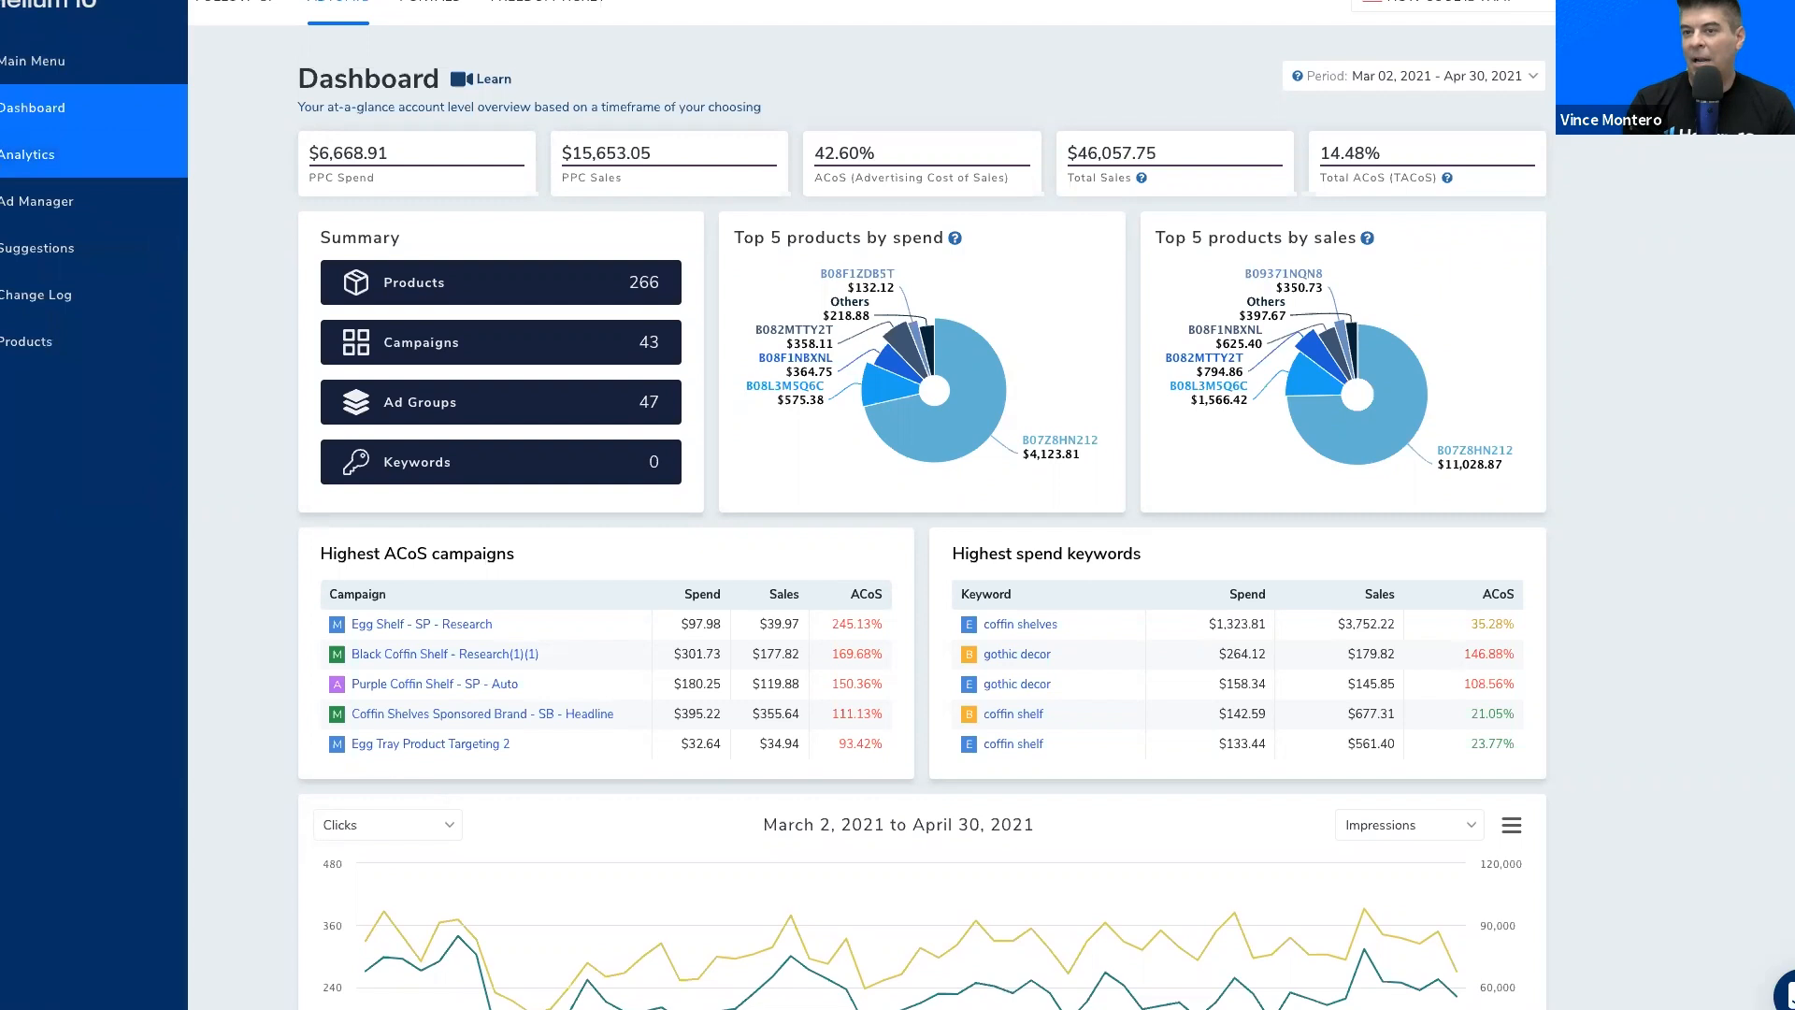
click(13, 166)
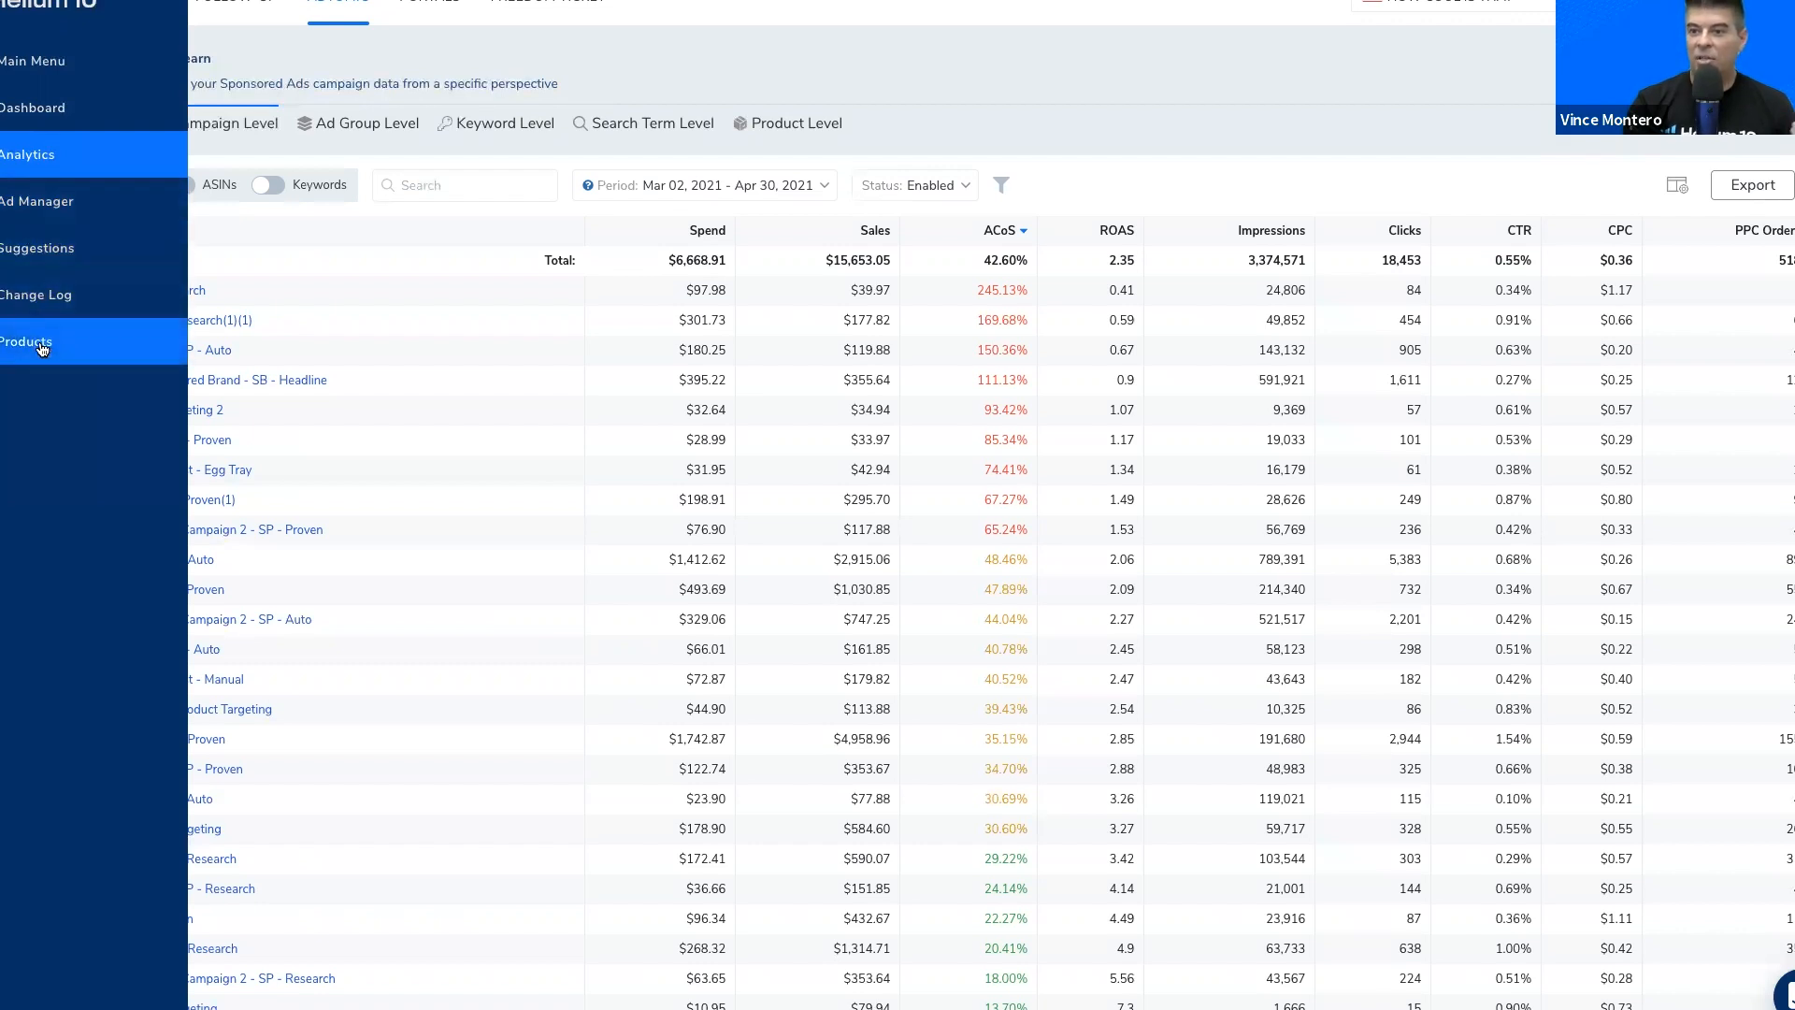
click(89, 222)
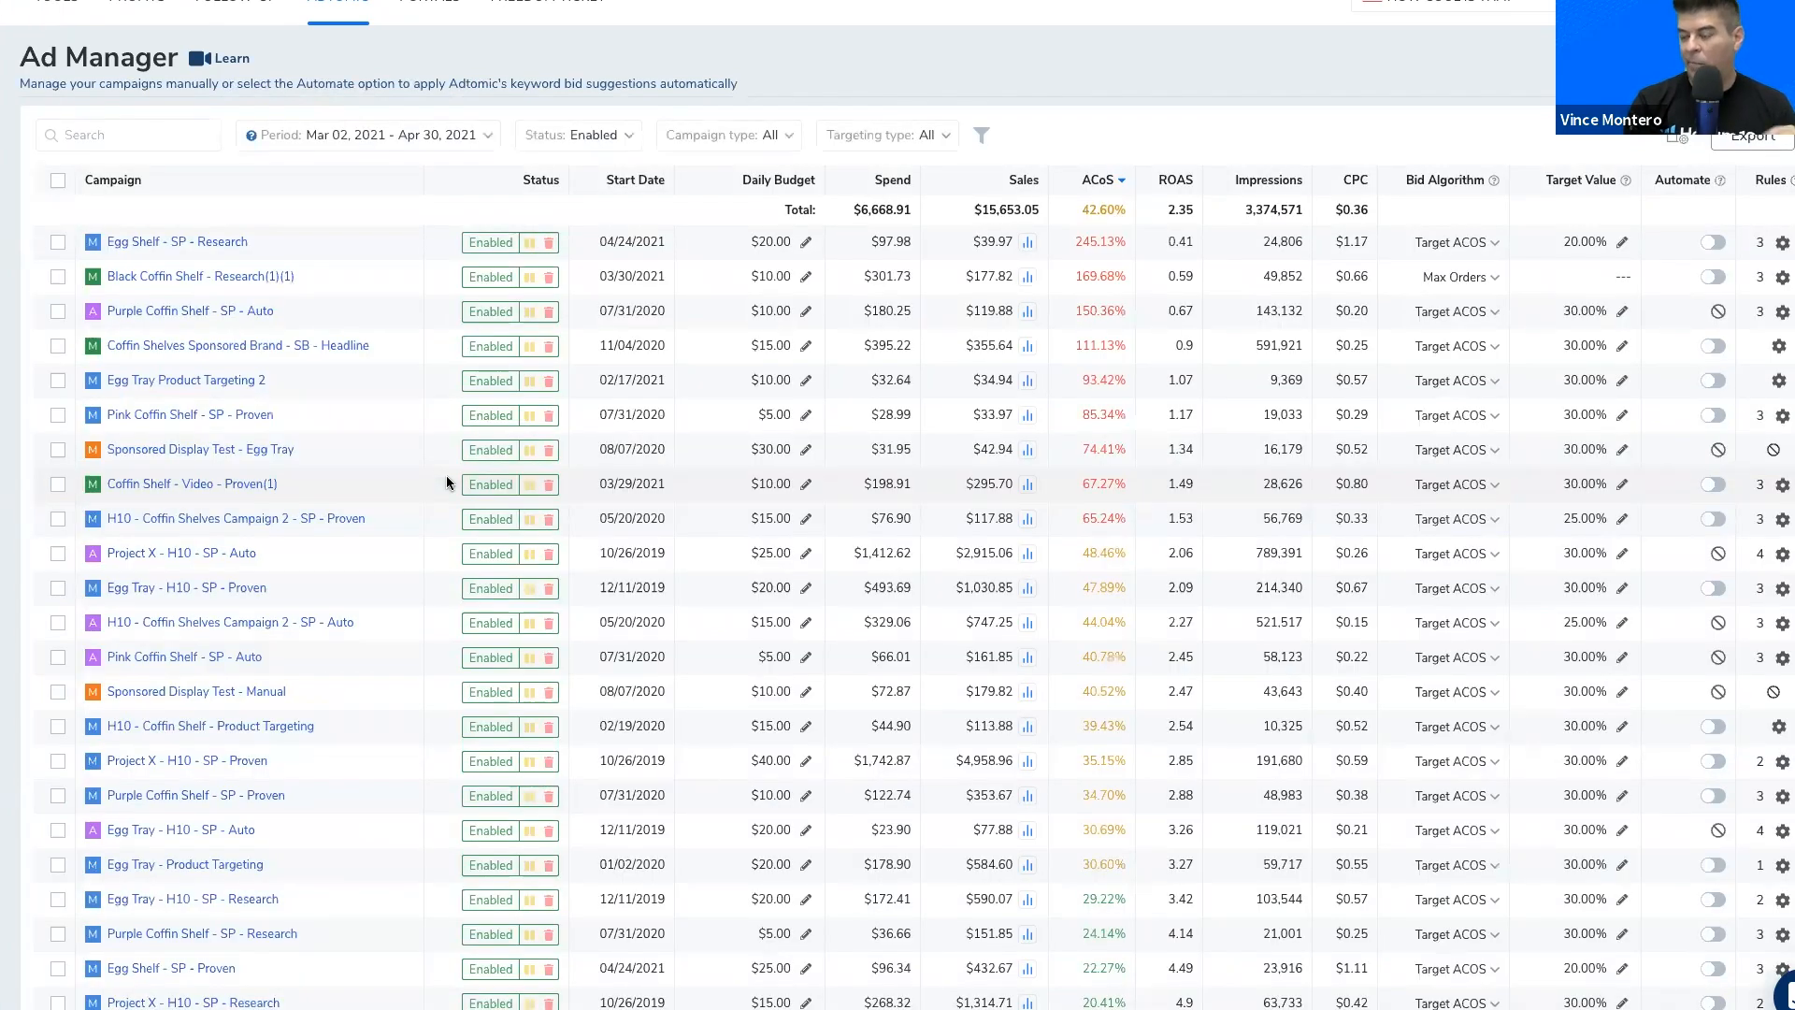
mouse_move(13, 154)
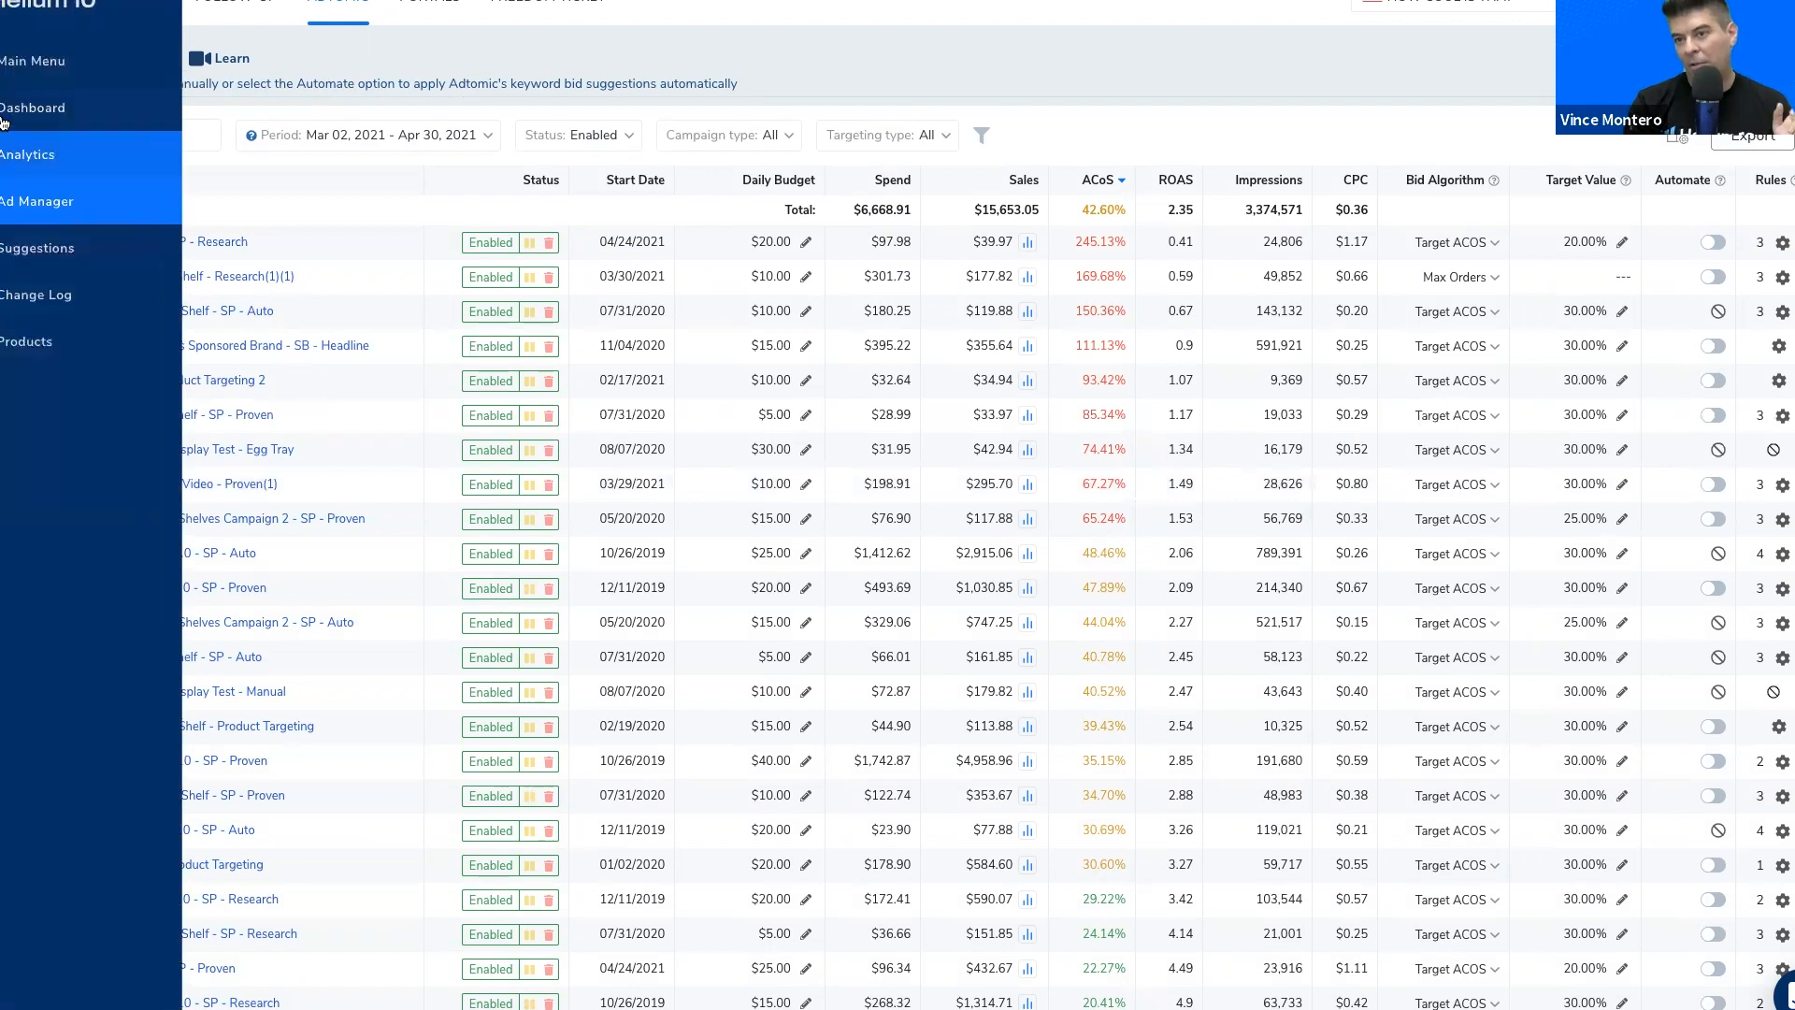
click(8, 112)
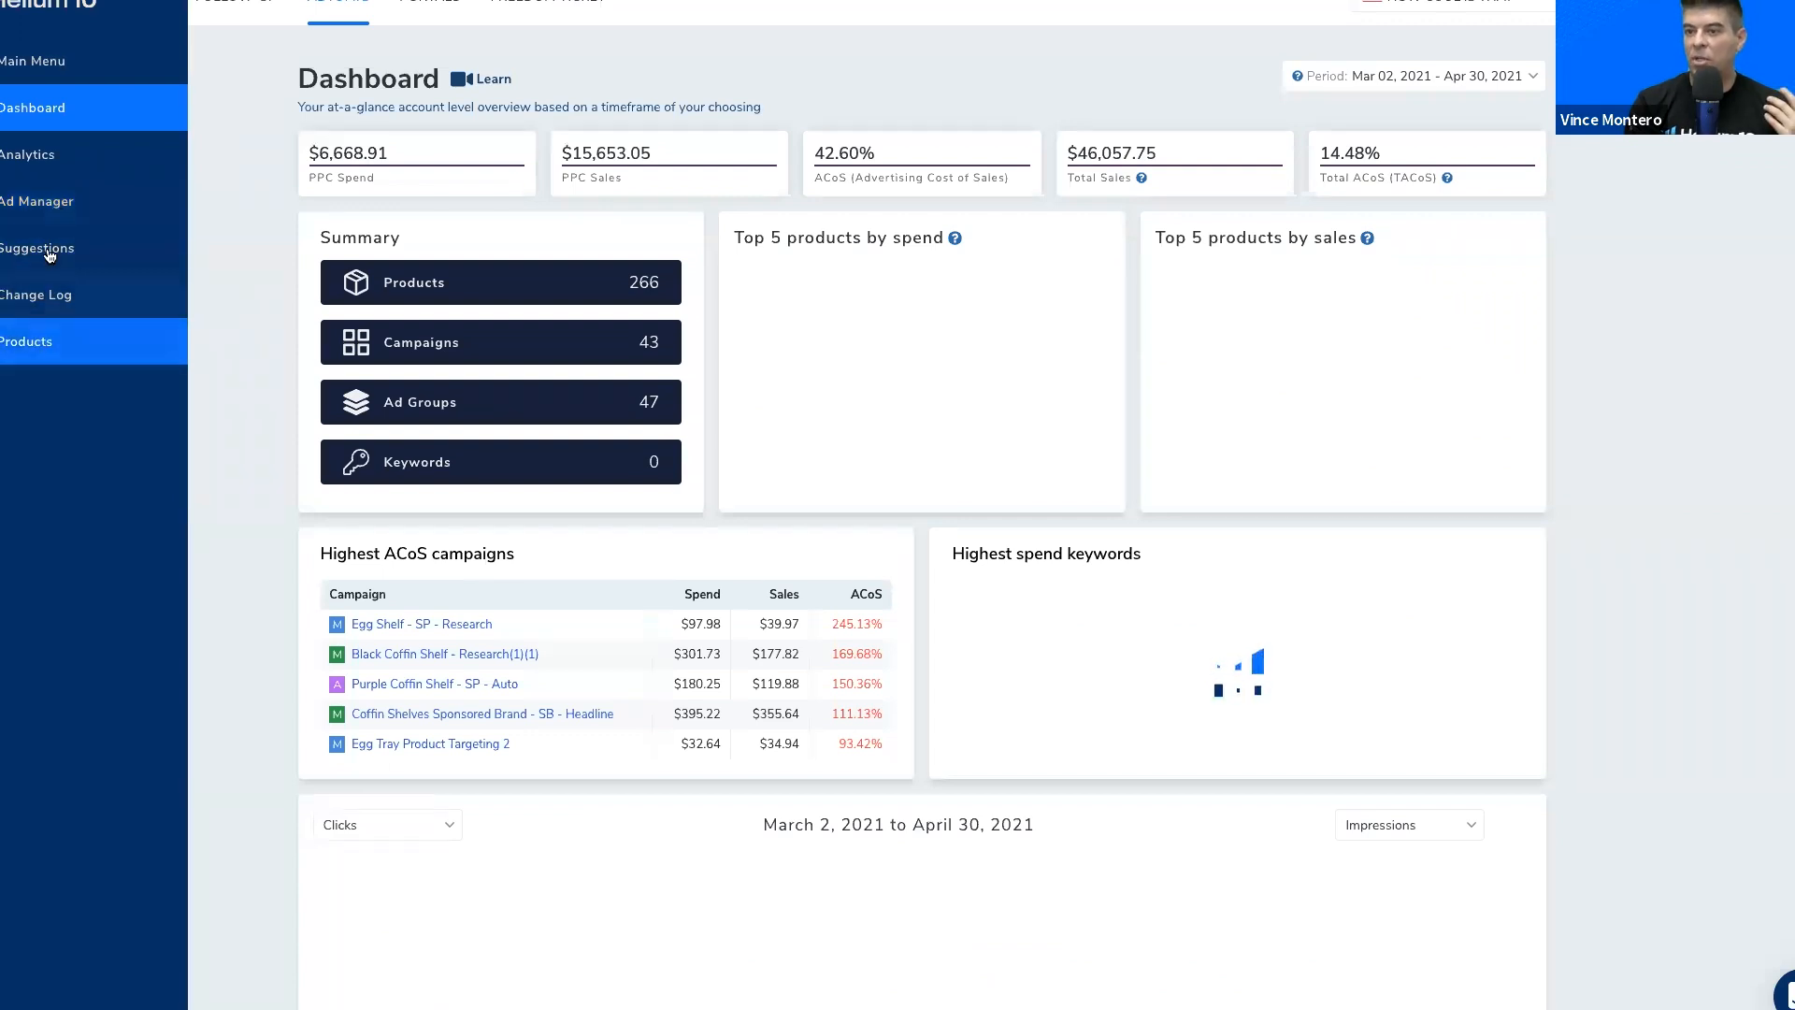
Step: Open the search-term-level analytics and view the negative keyword options for "wood egg holder" without applying them
click(37, 154)
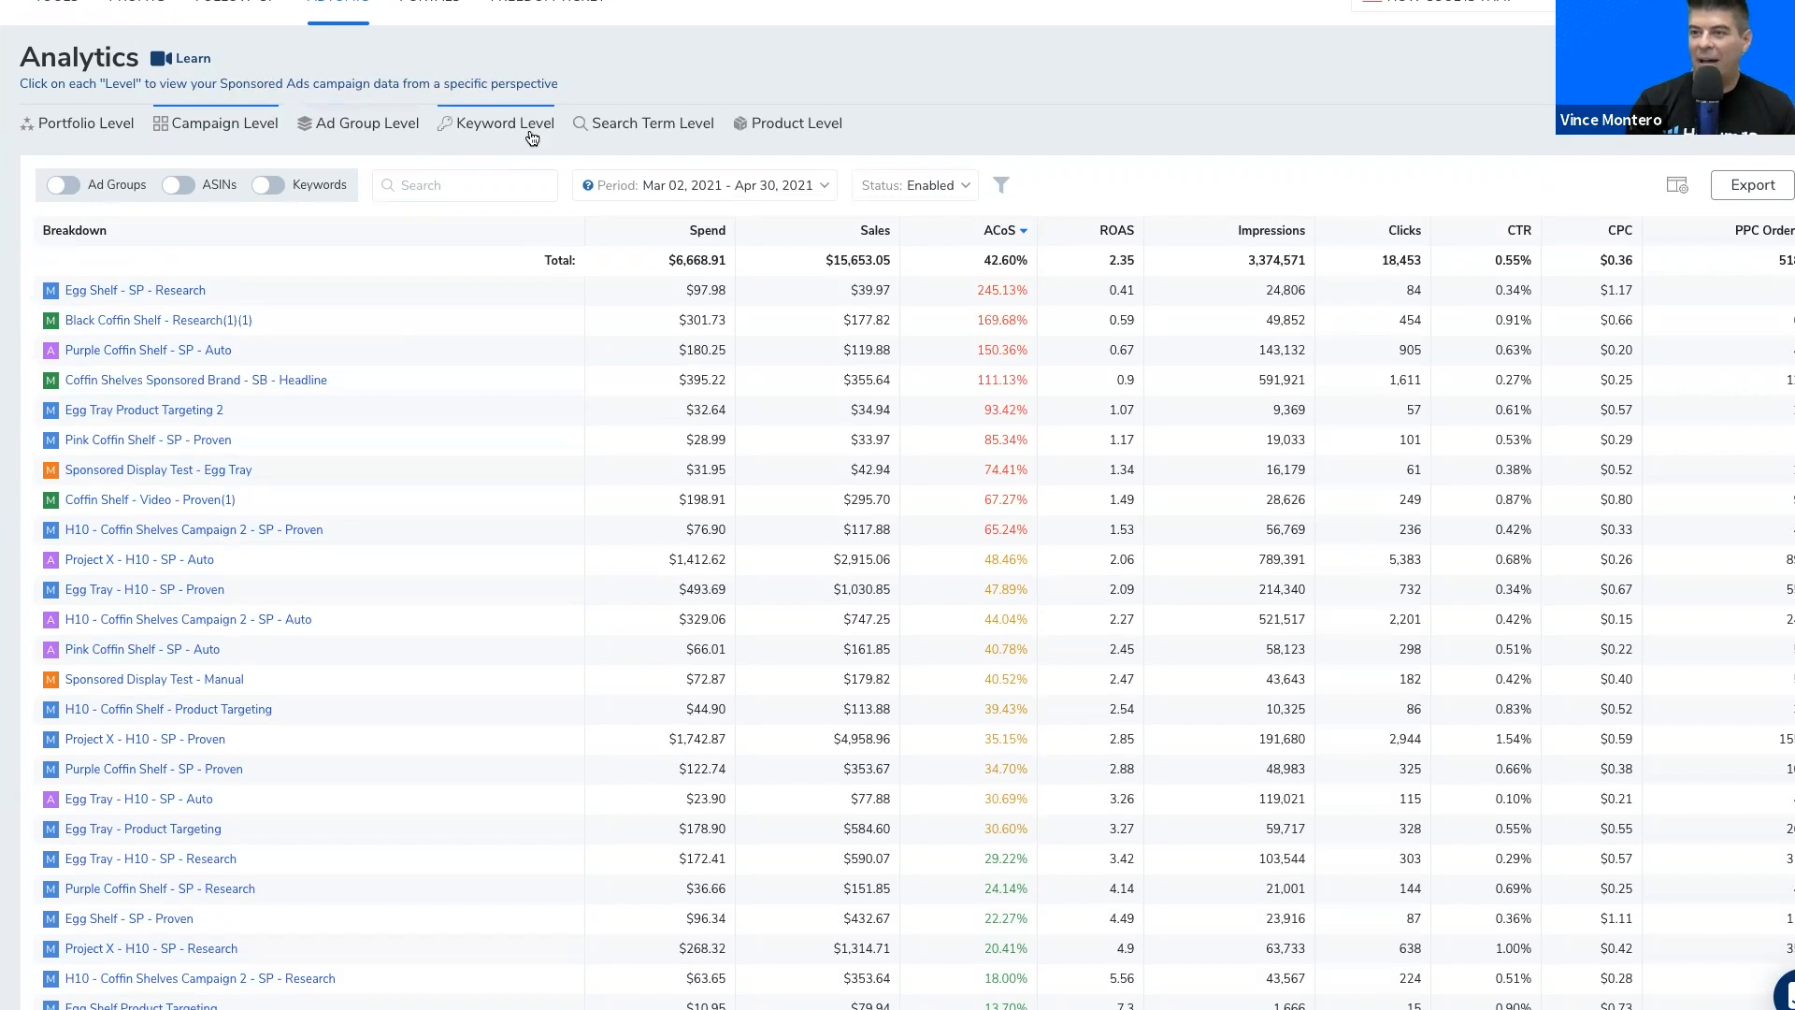
click(631, 138)
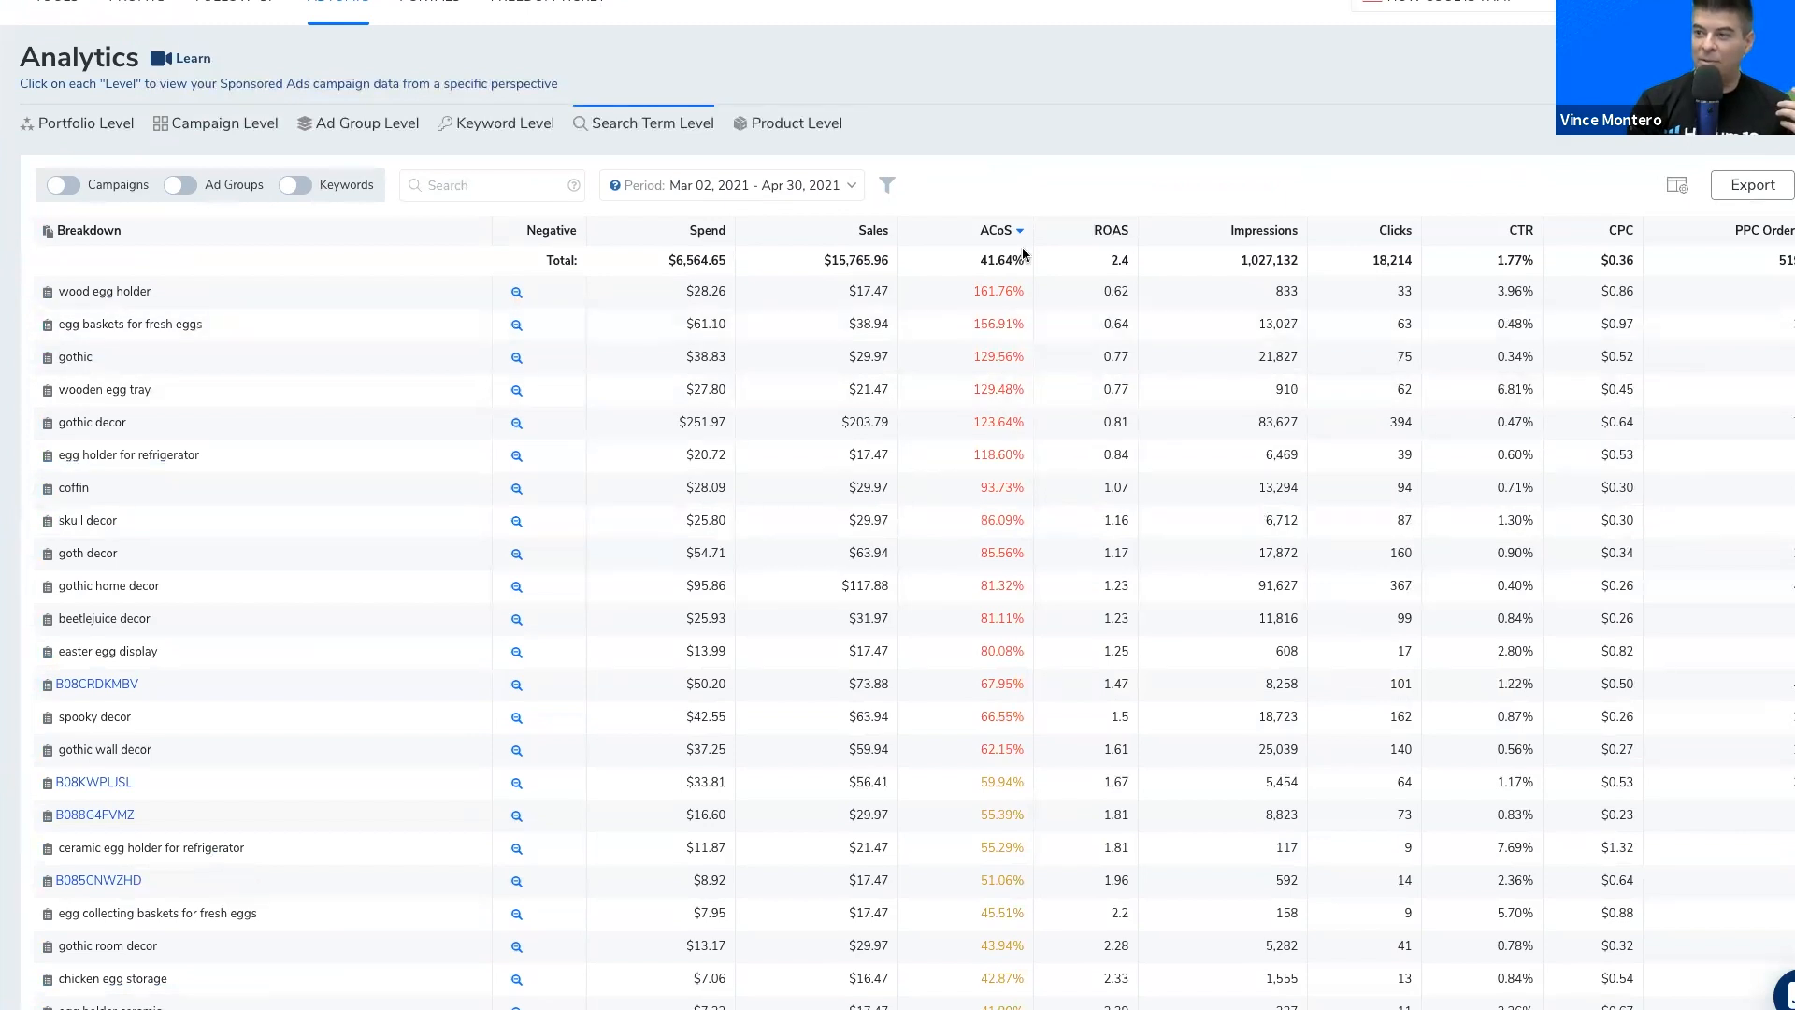
click(516, 292)
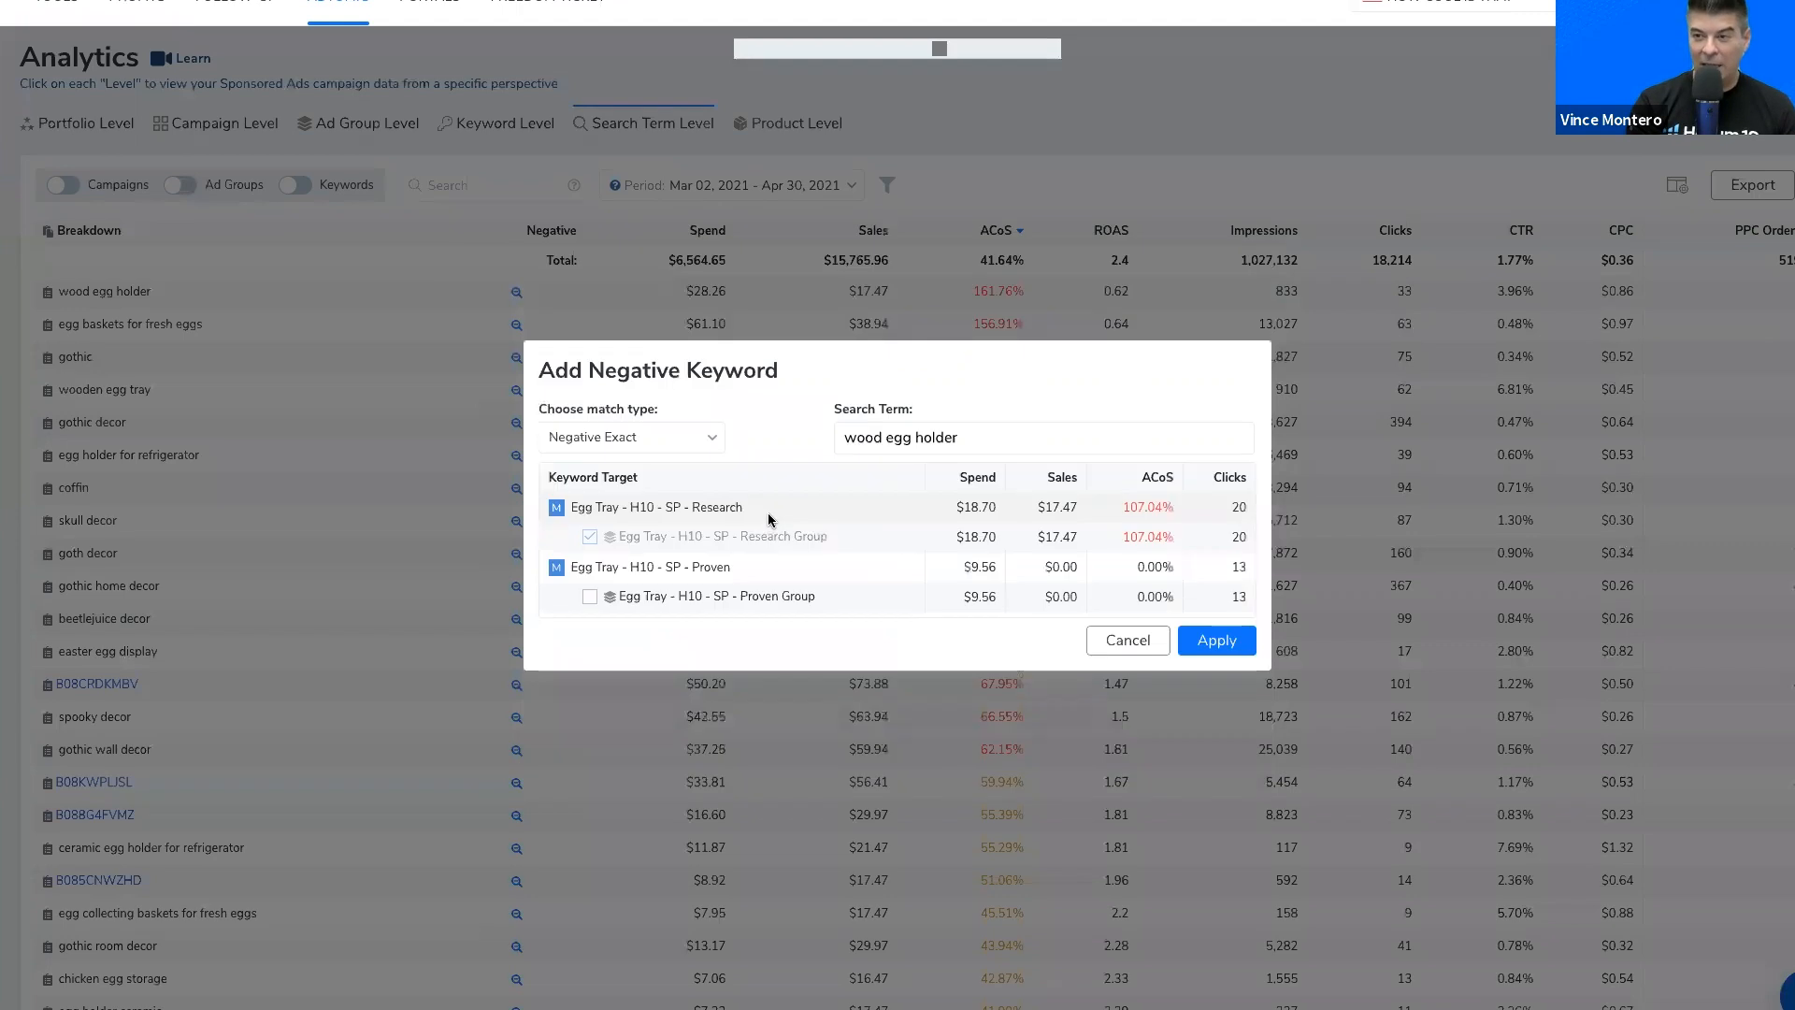
click(1095, 639)
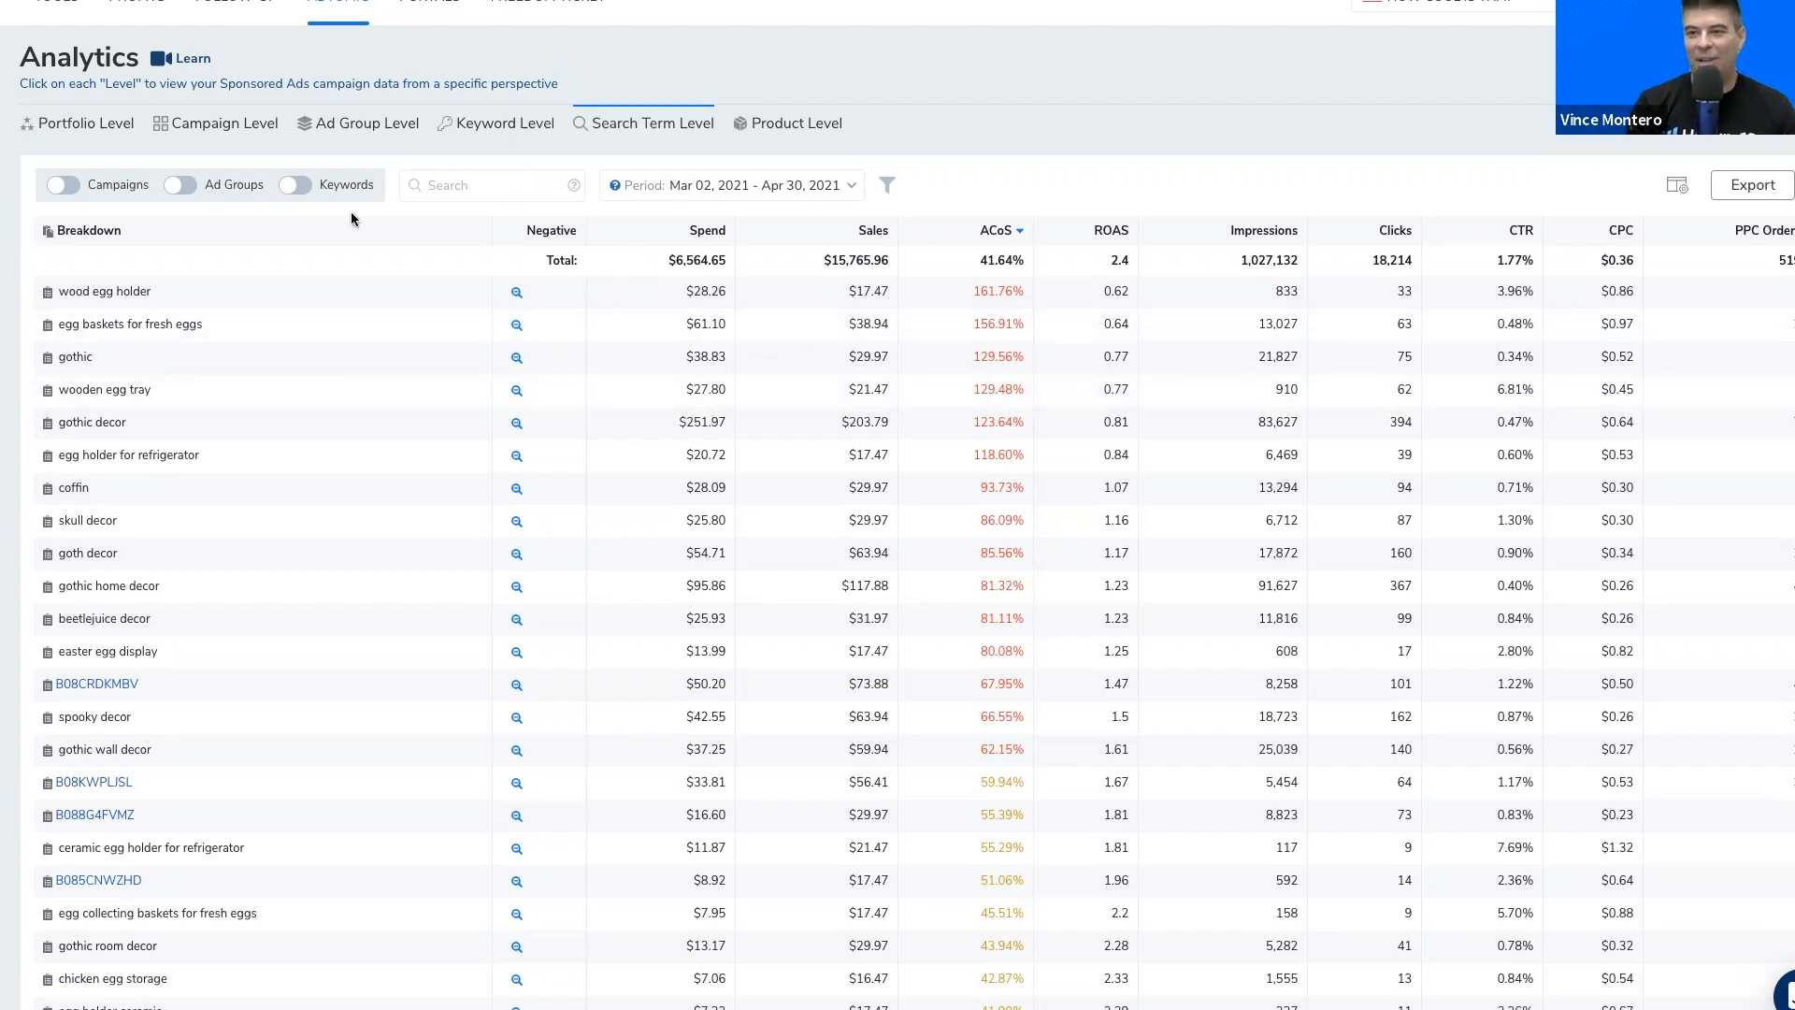
Step: Sort the search terms by spend and filter them to clicks > 8 and PPC orders < 1
mouse_move(28, 187)
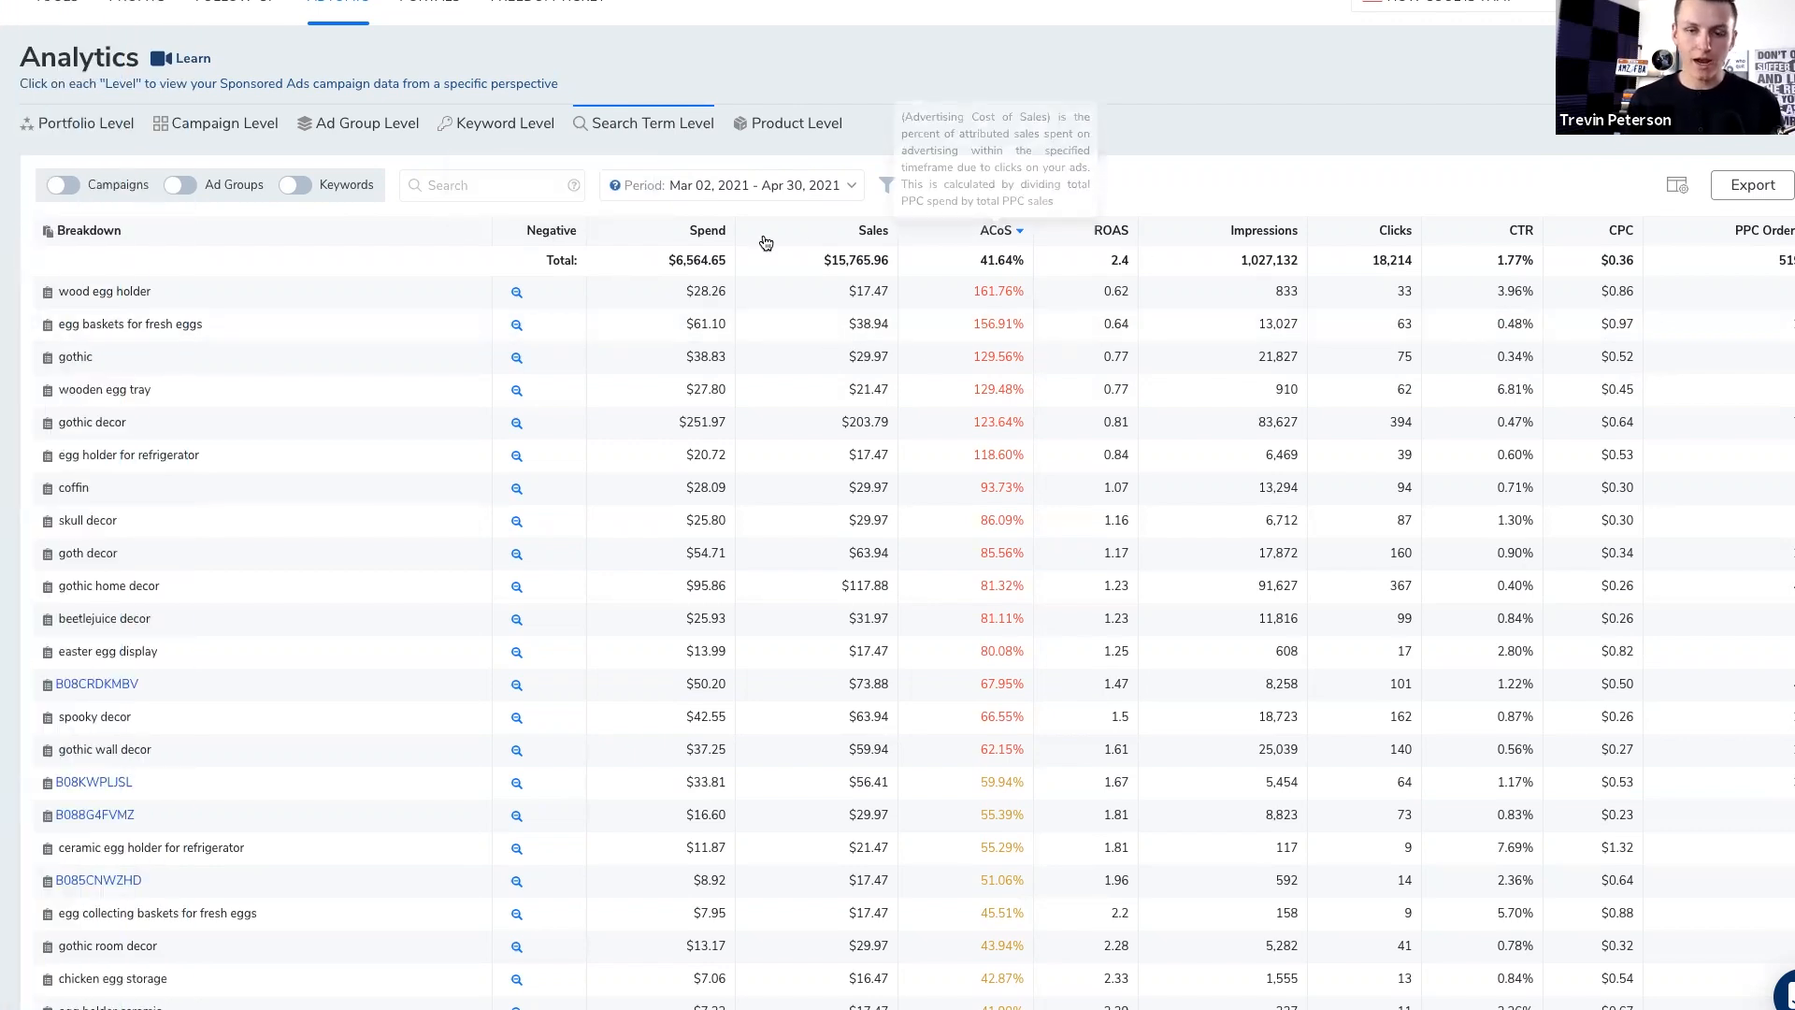
click(710, 232)
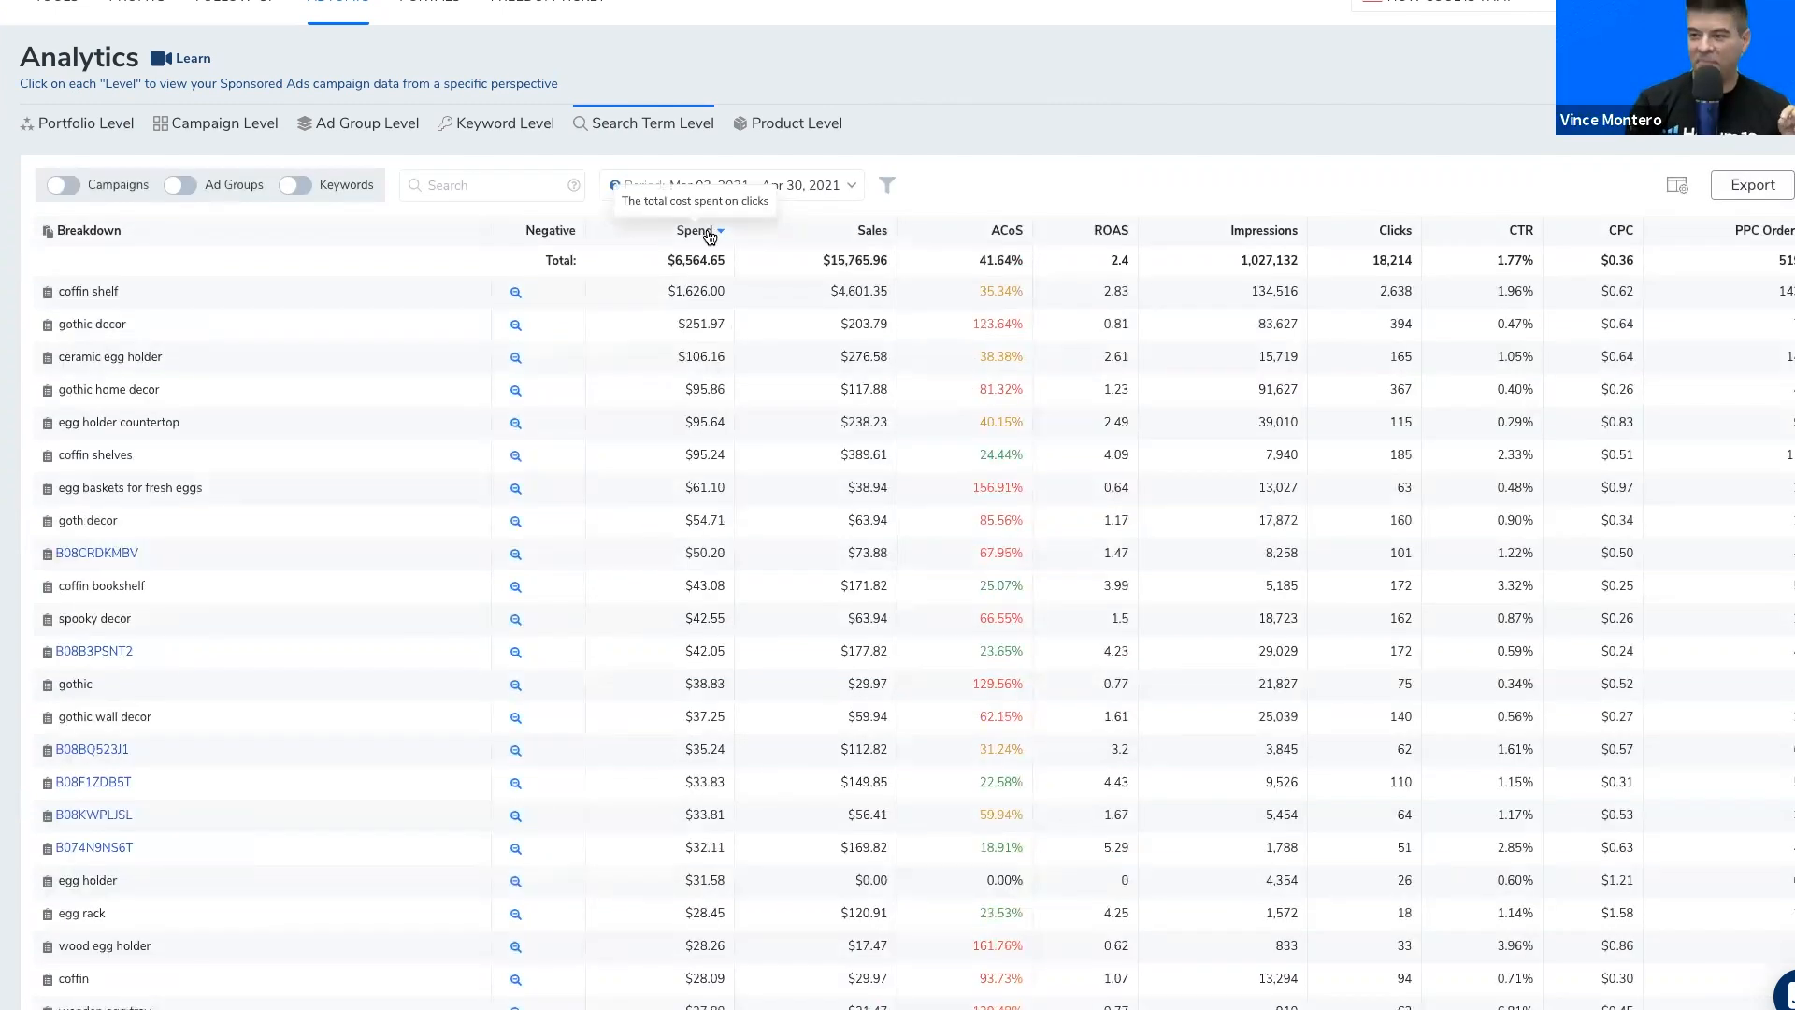
click(888, 185)
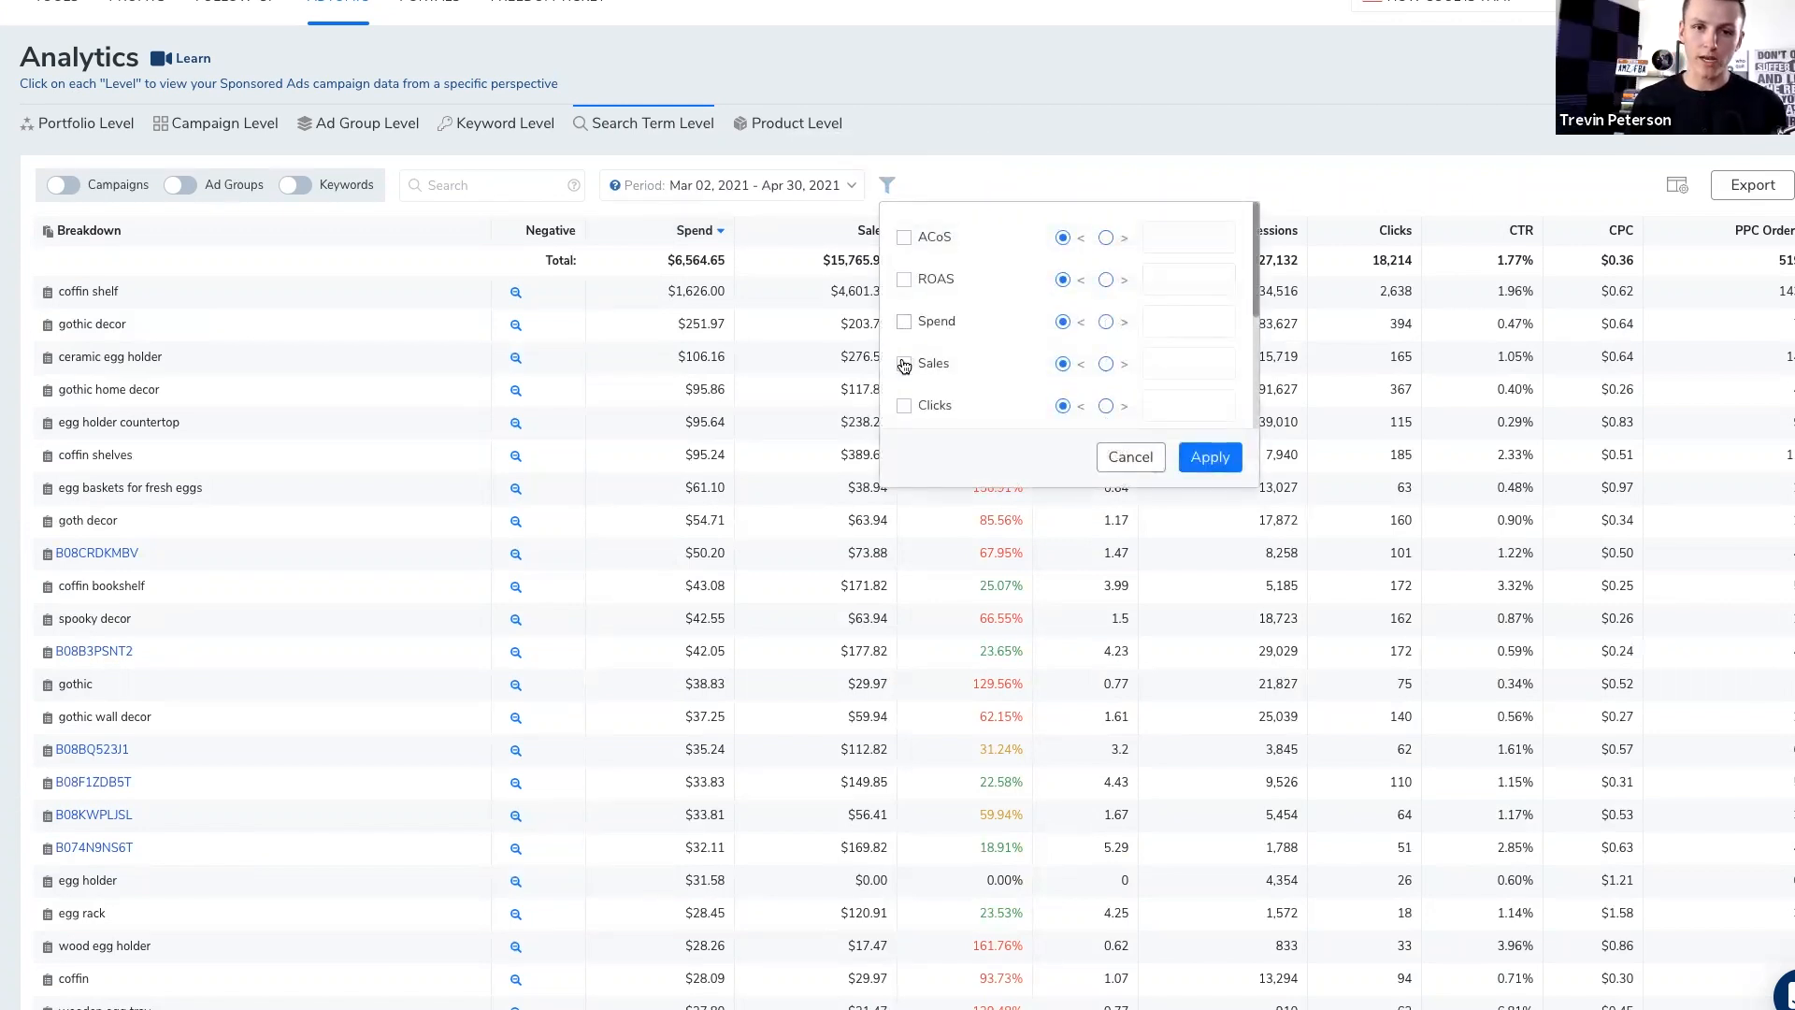
scroll(905, 367, down, 2)
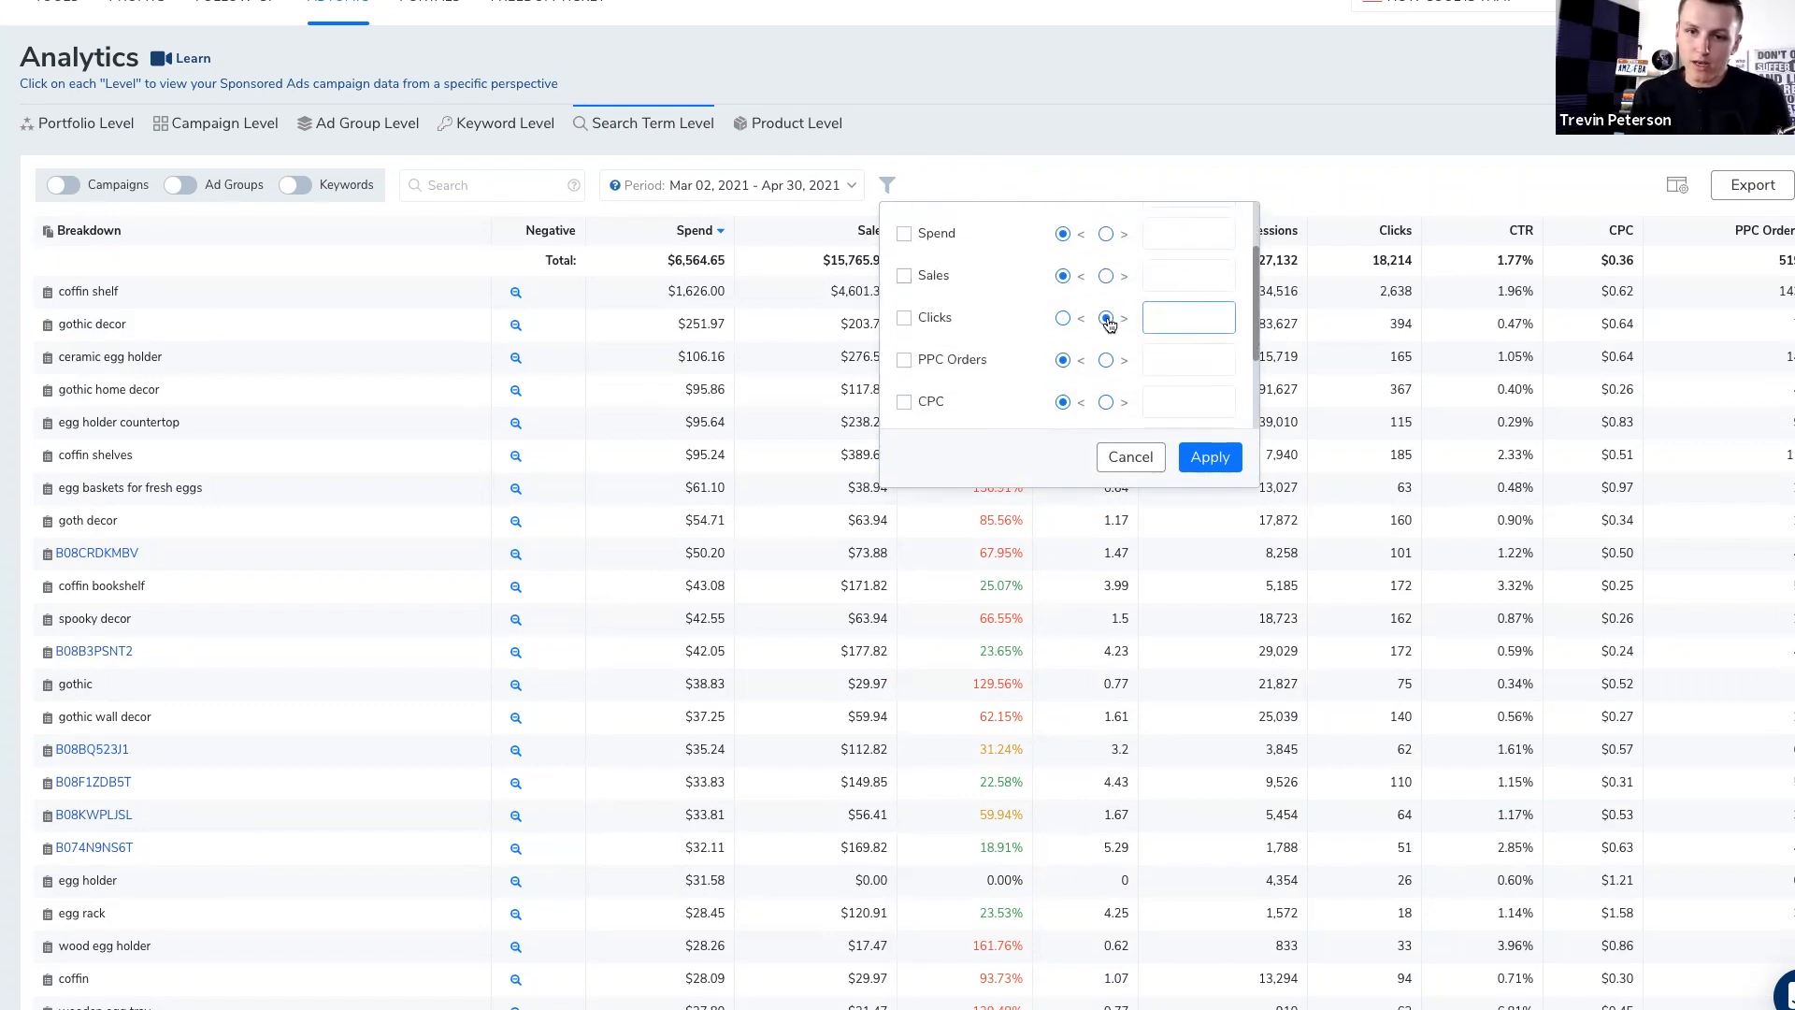
click(1148, 317)
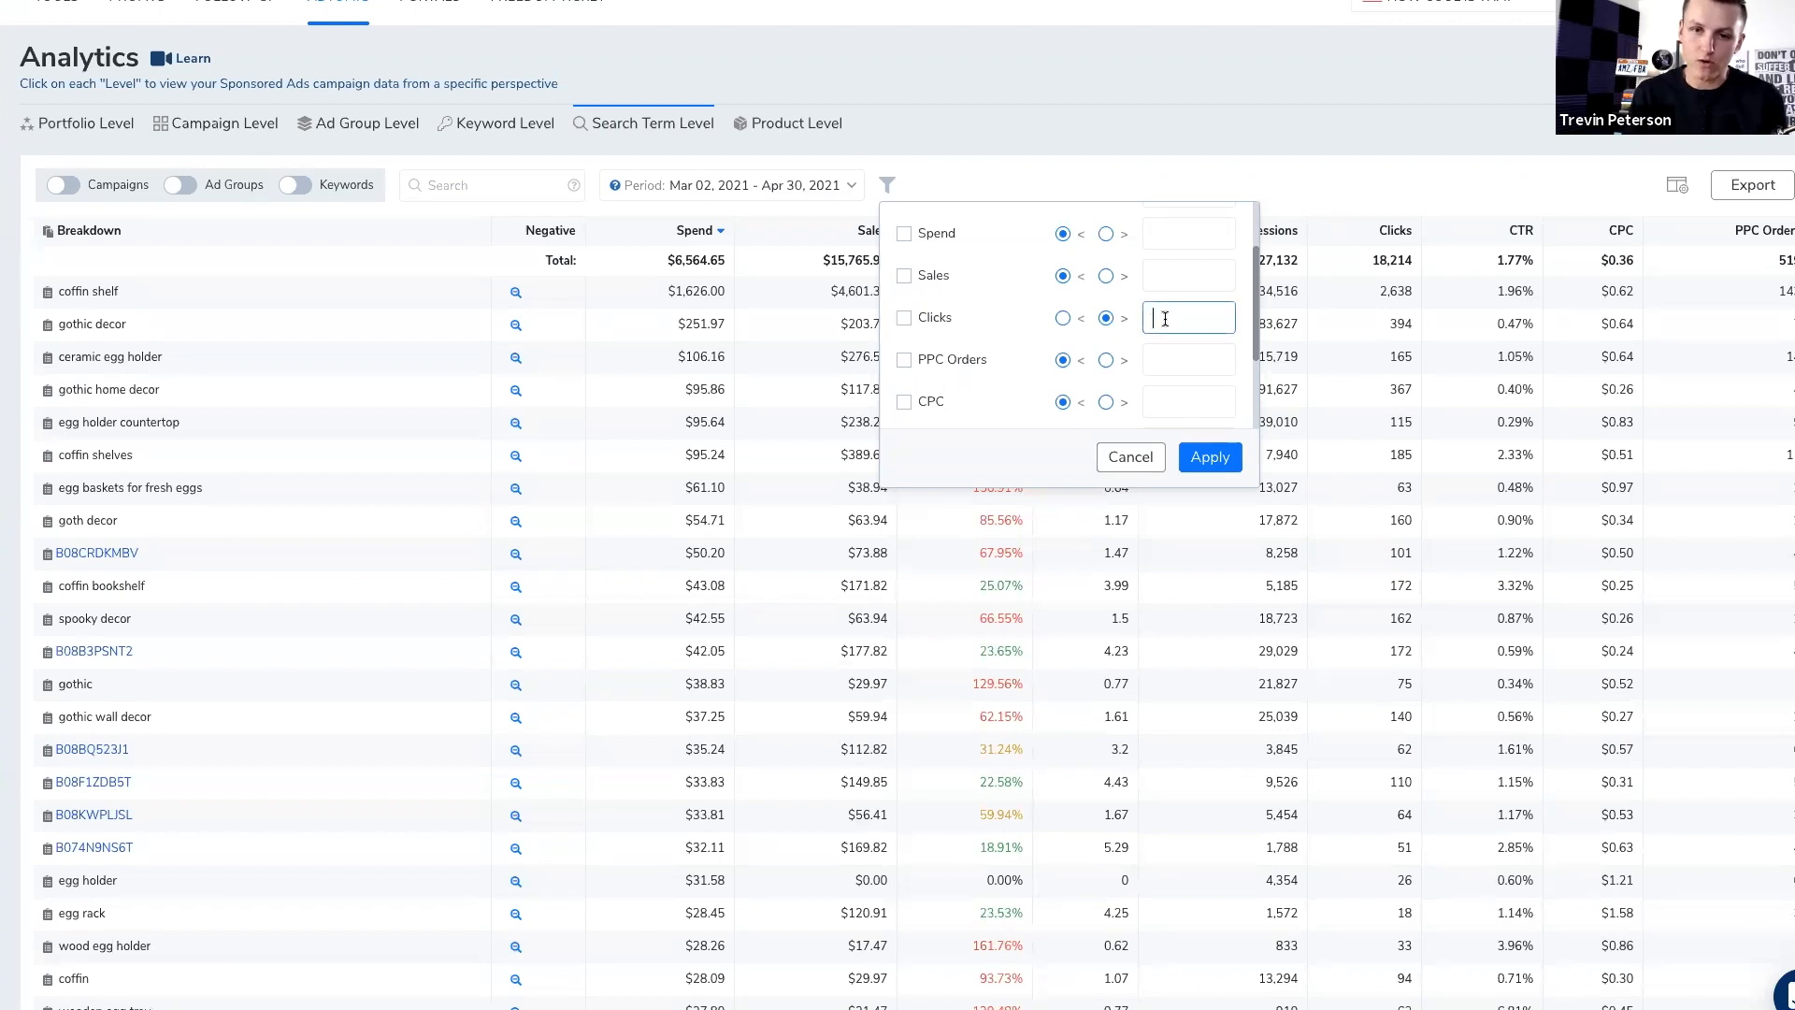
text(8)
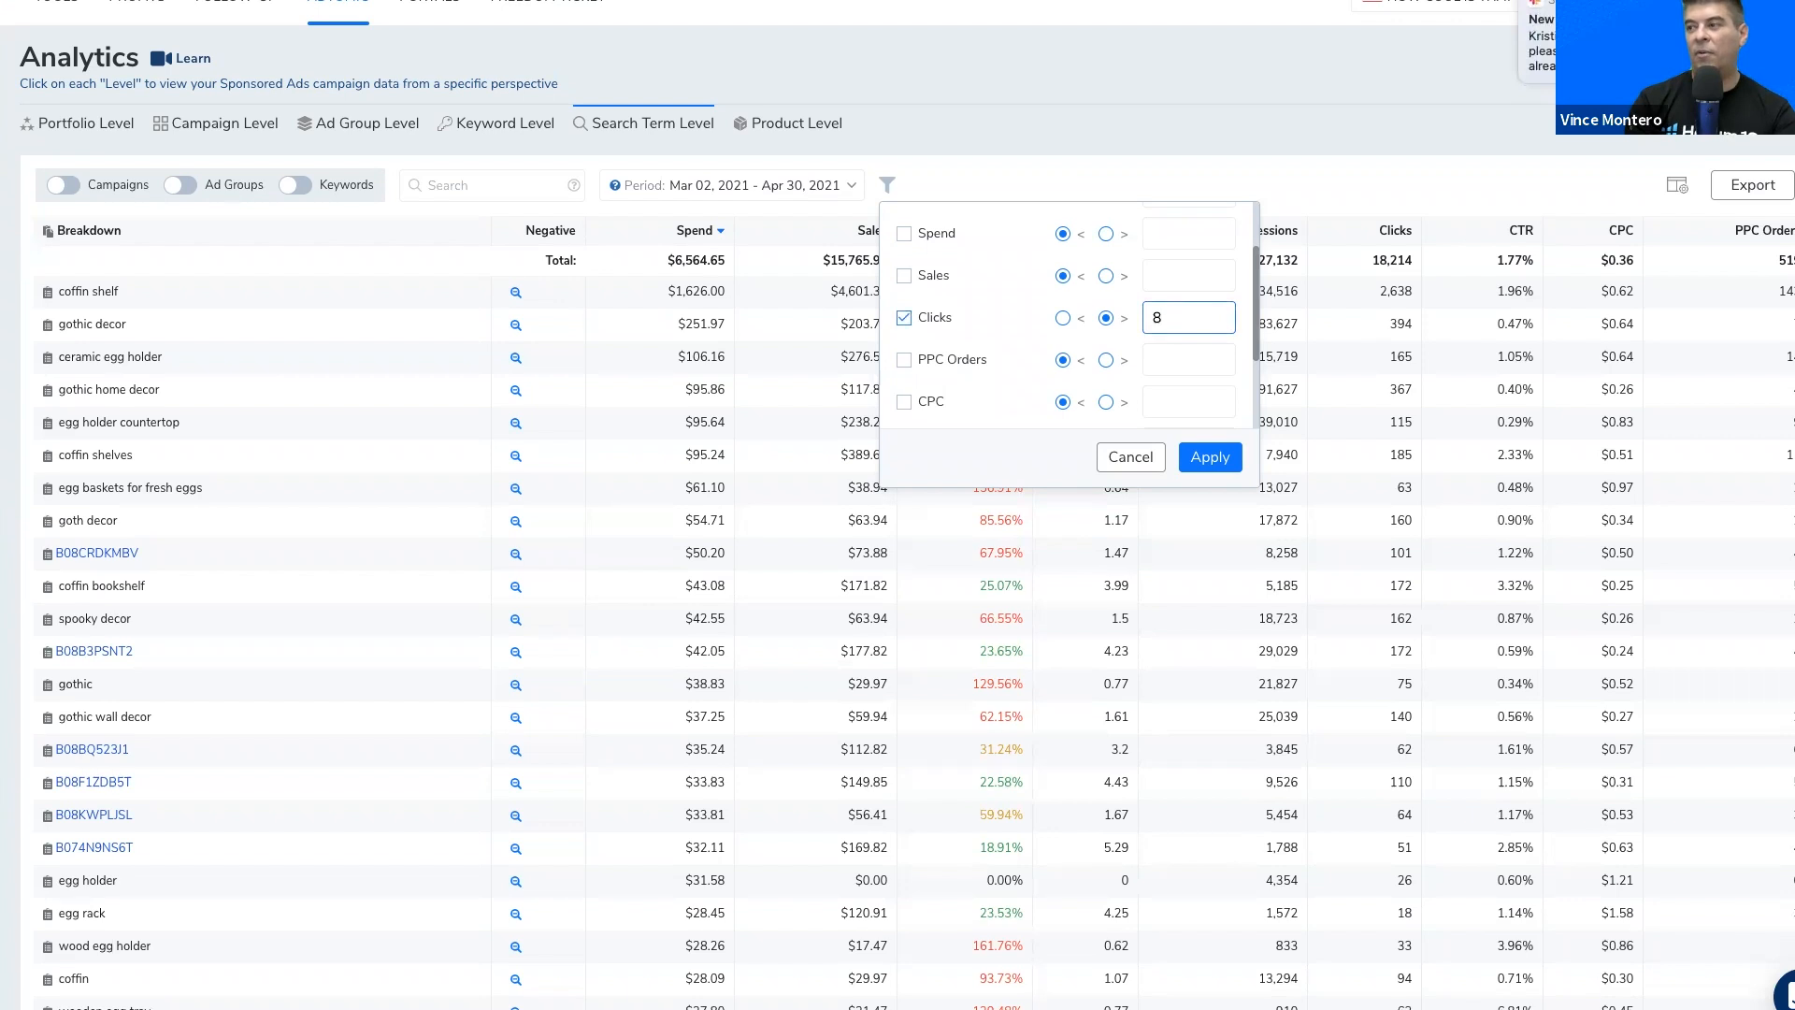
click(910, 364)
click(1153, 360)
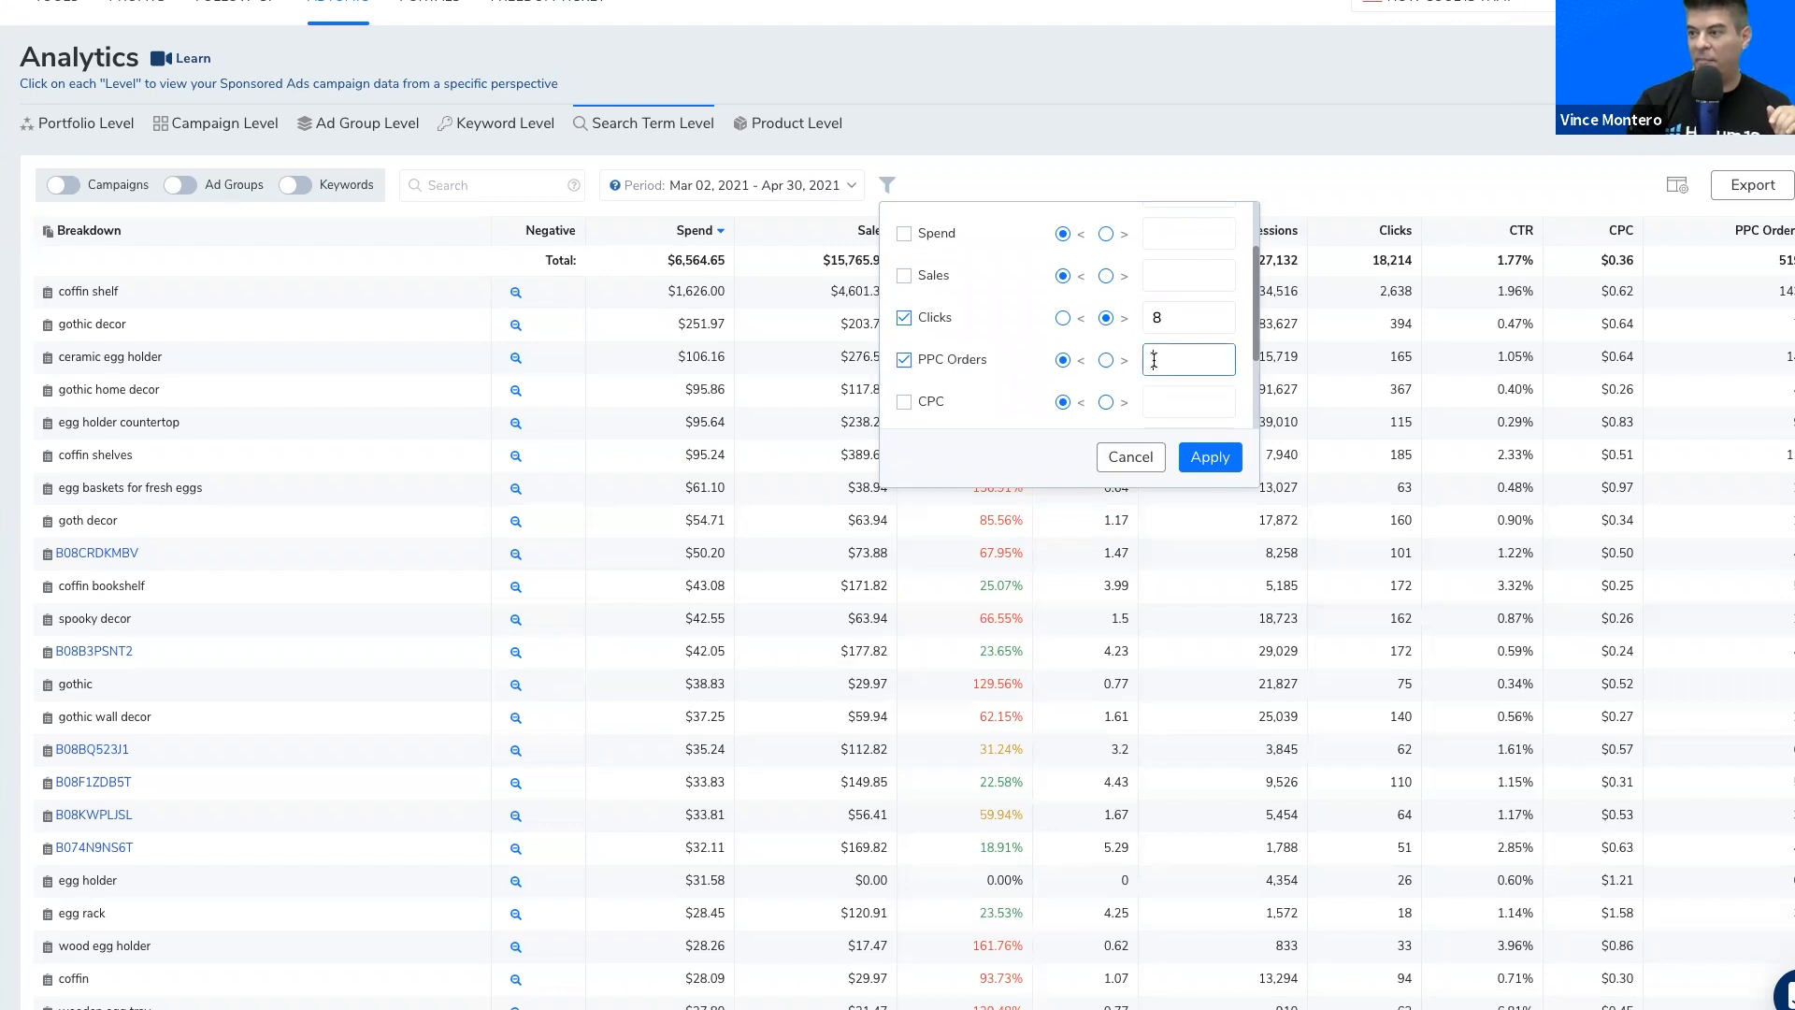
text(1)
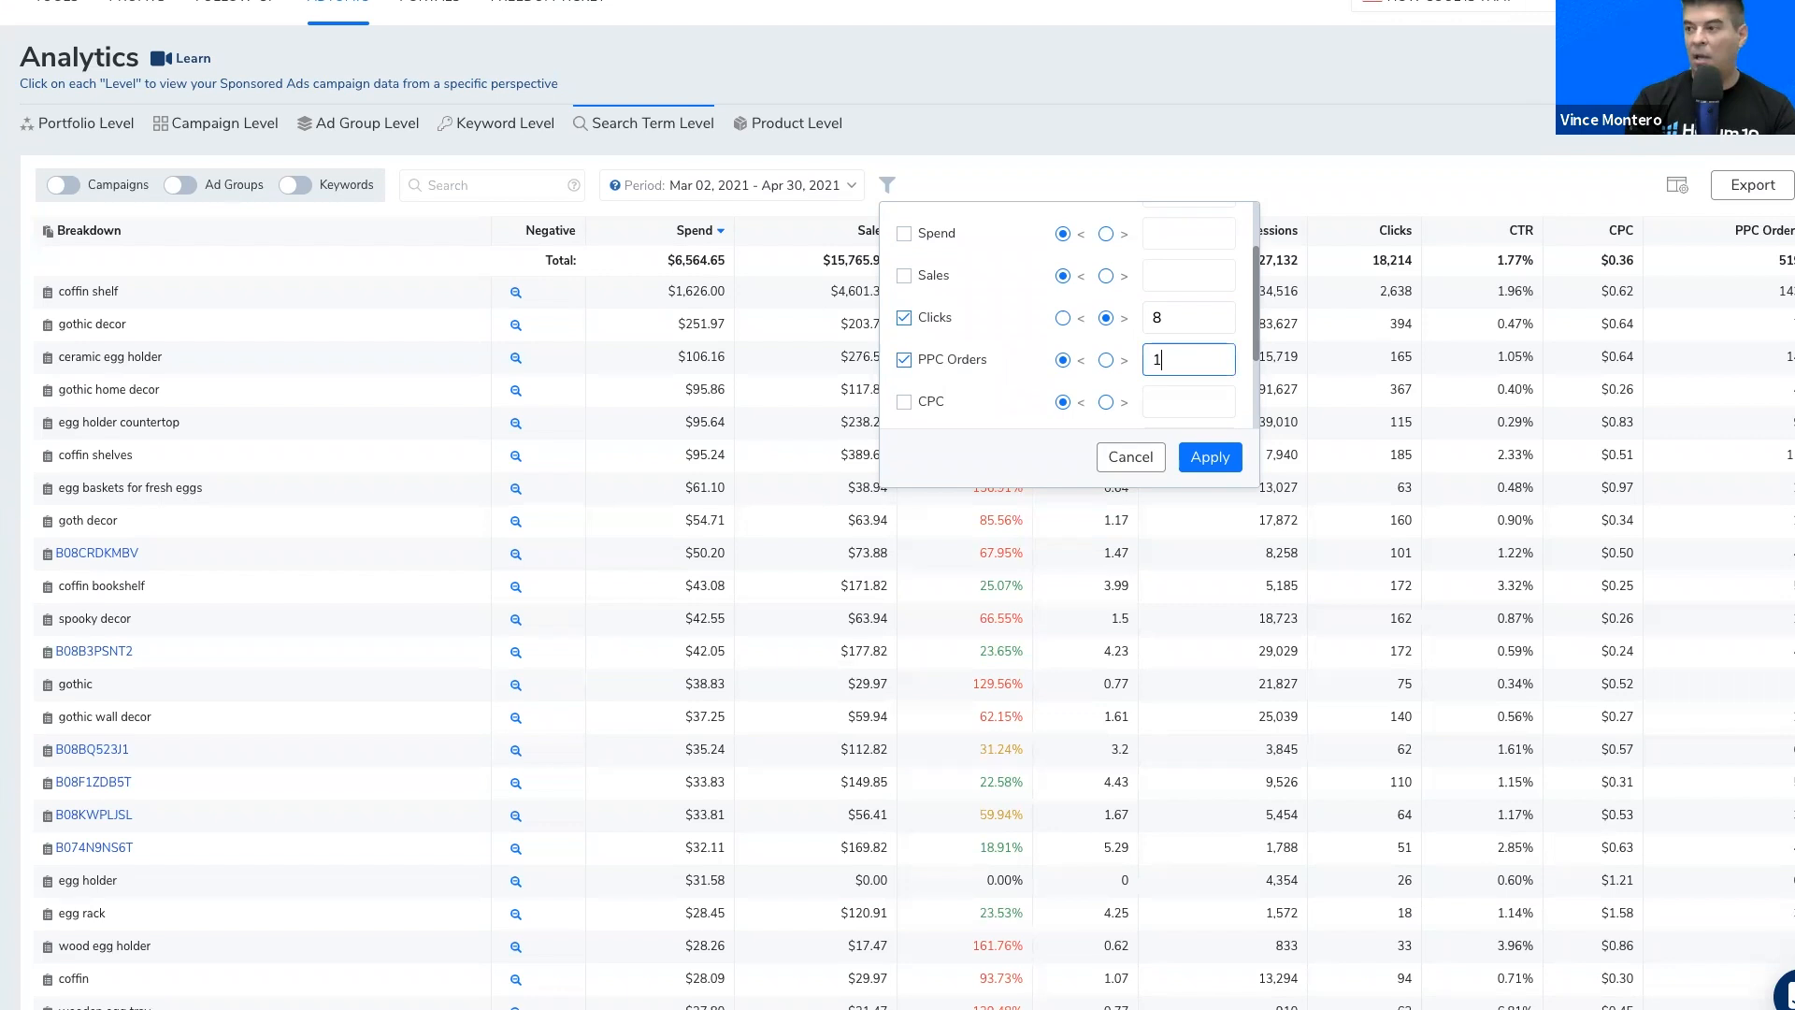
click(1210, 459)
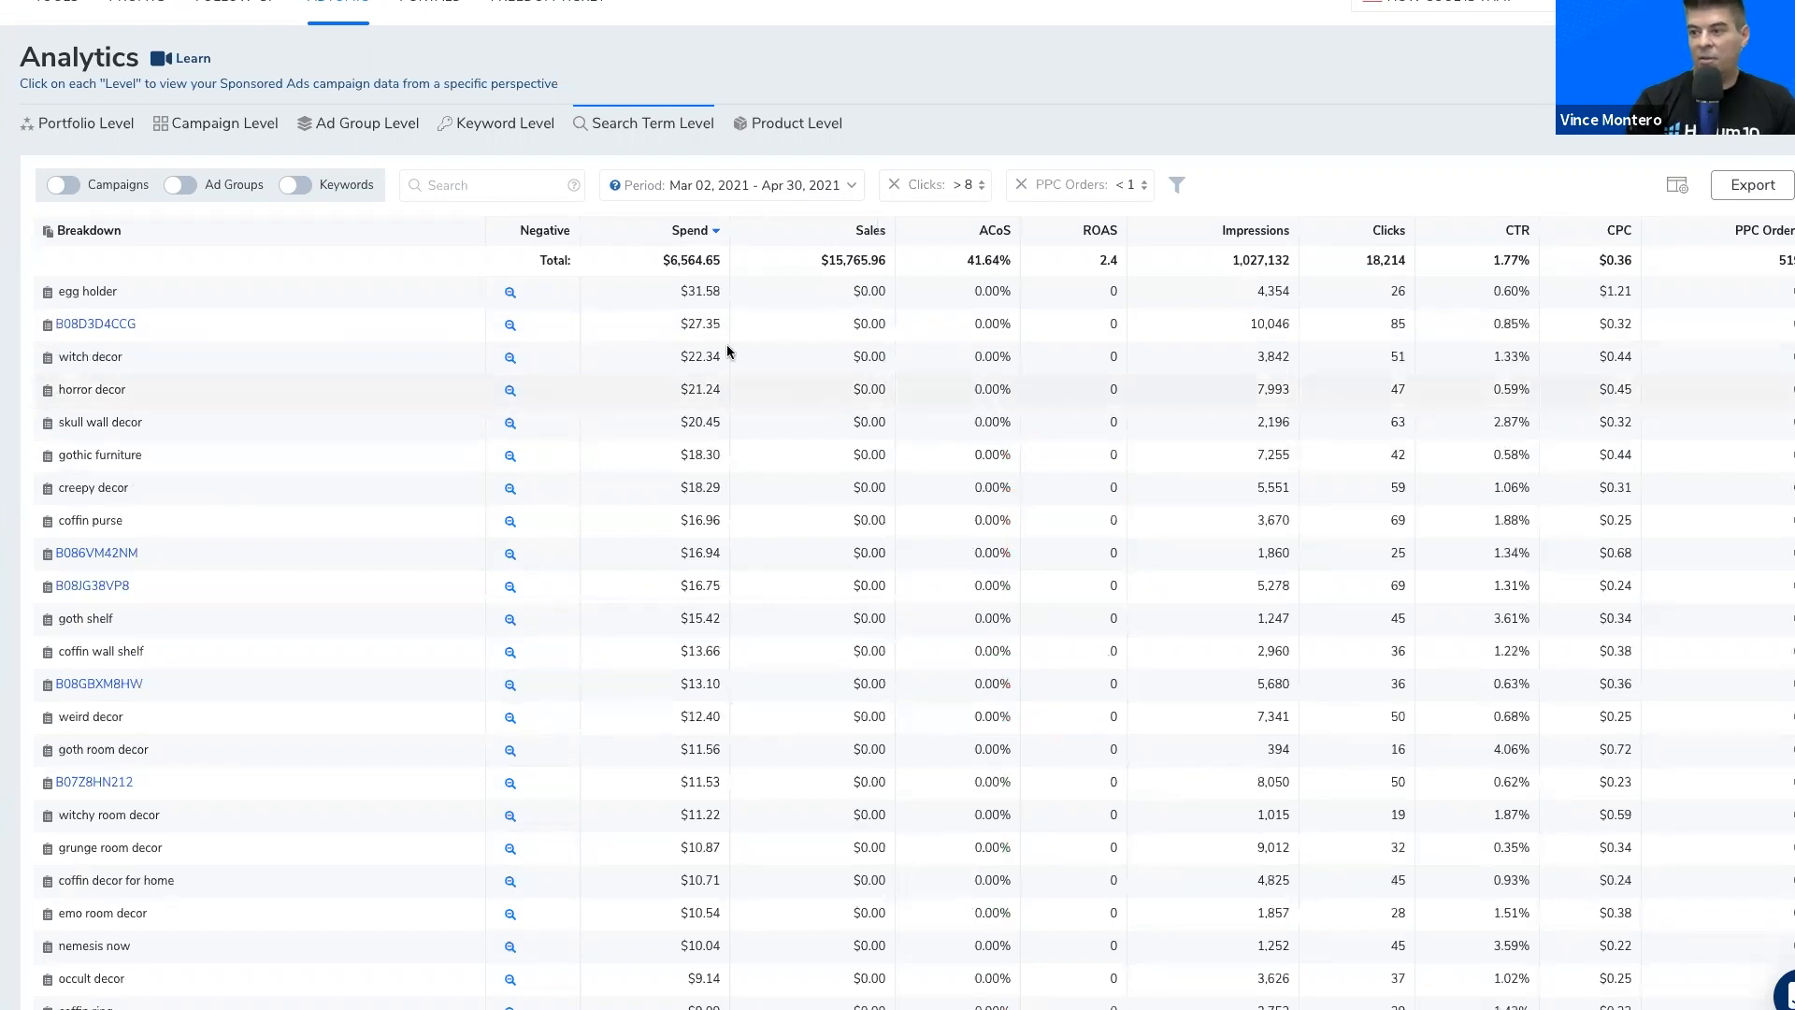
Step: Review the filtered search terms and view the negative keyword targets for B08D3D4CCG without applying them
scroll(725, 342, down, 2)
scroll(722, 338, down, 10)
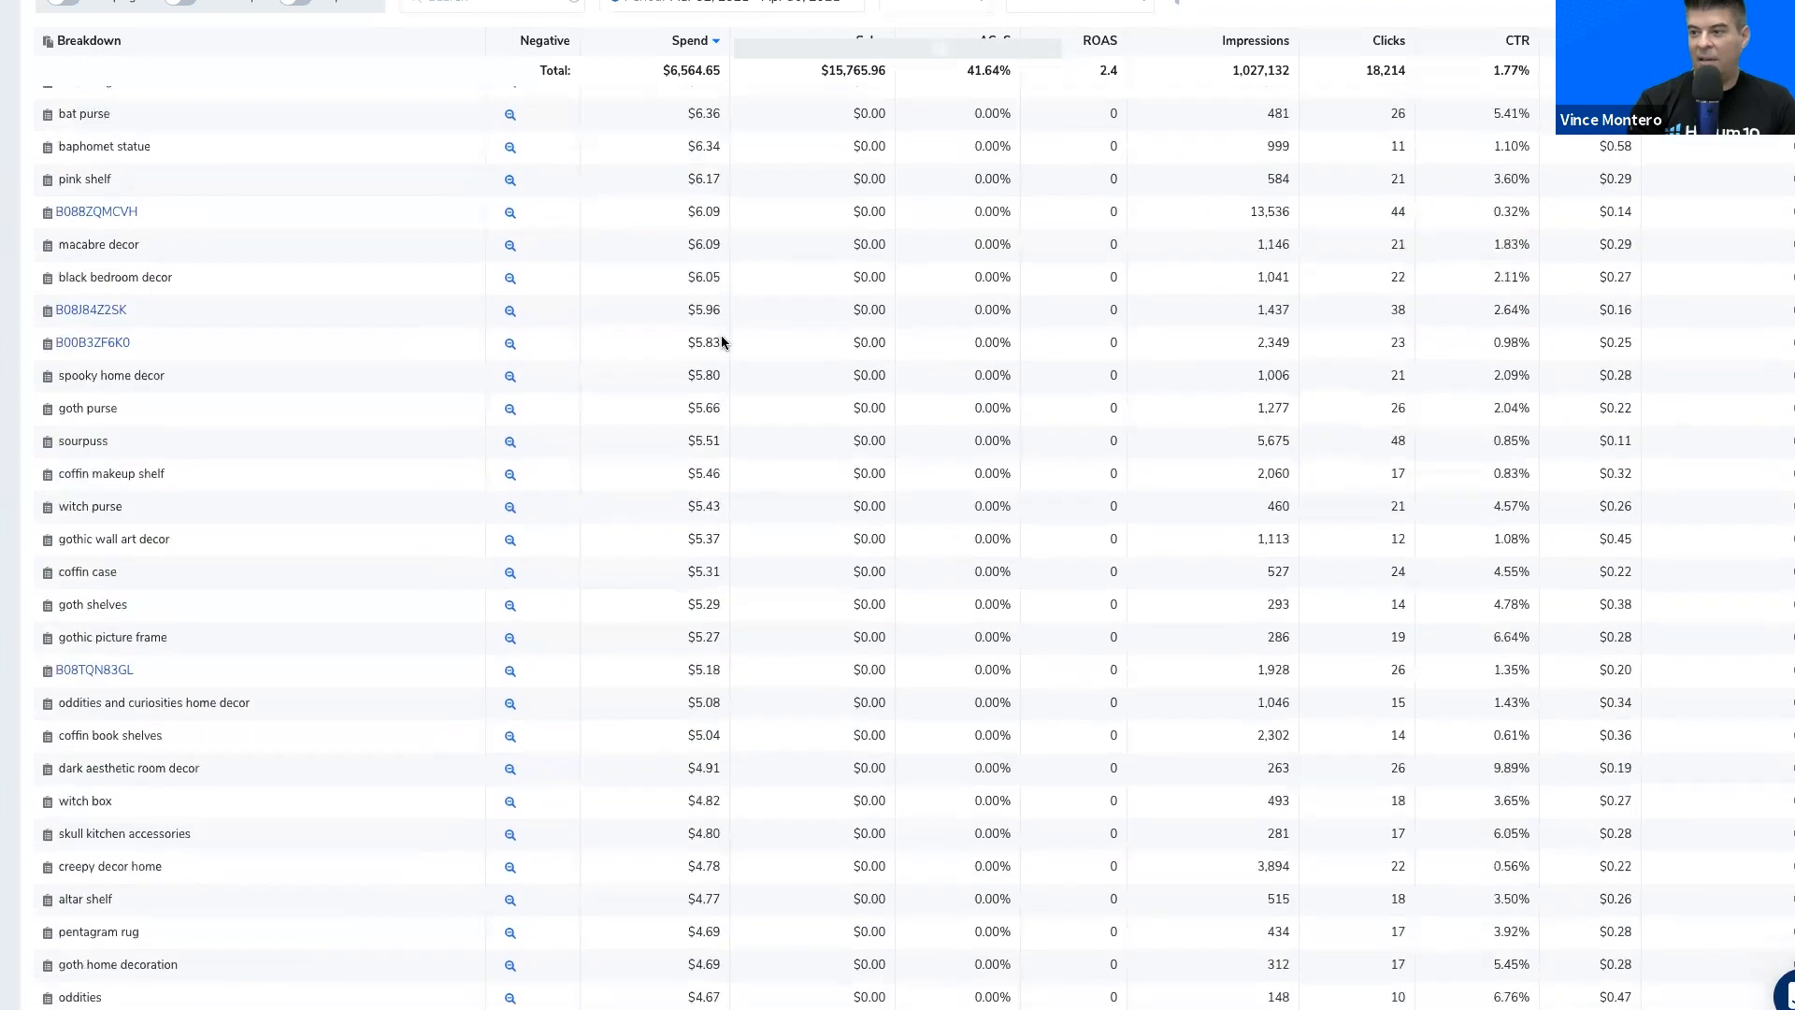
scroll(721, 335, up, 15)
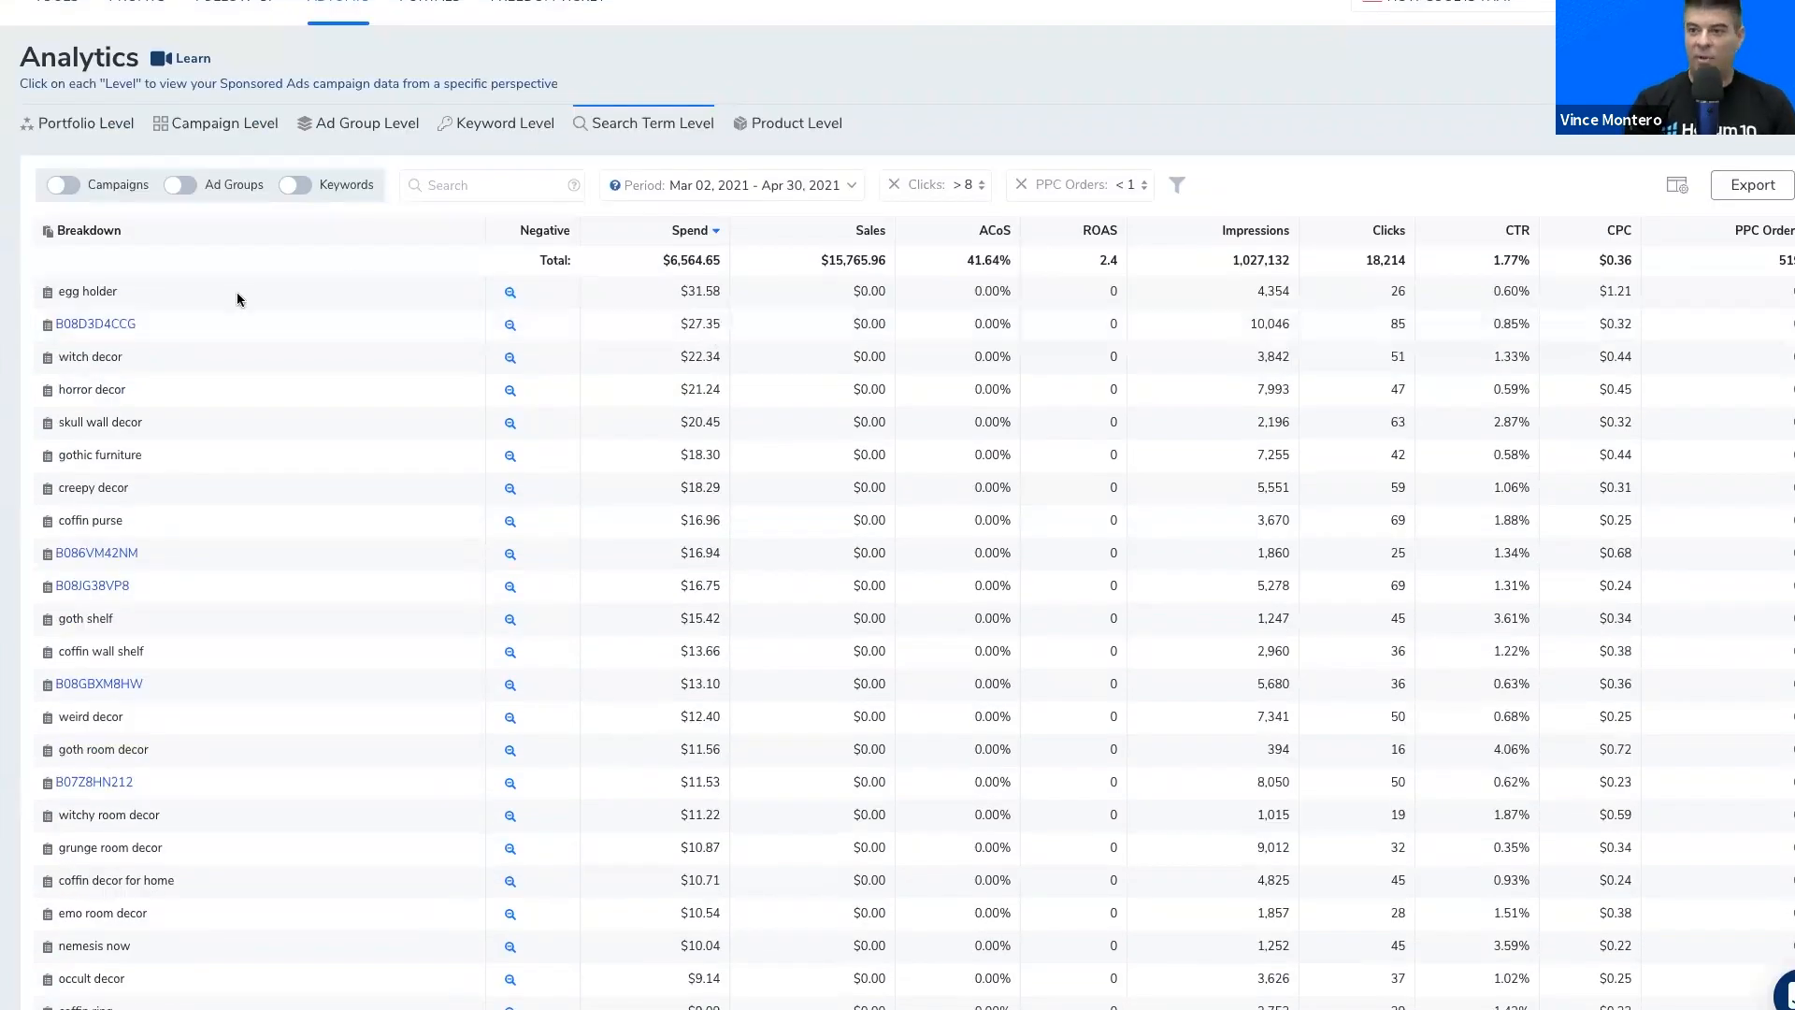
click(511, 327)
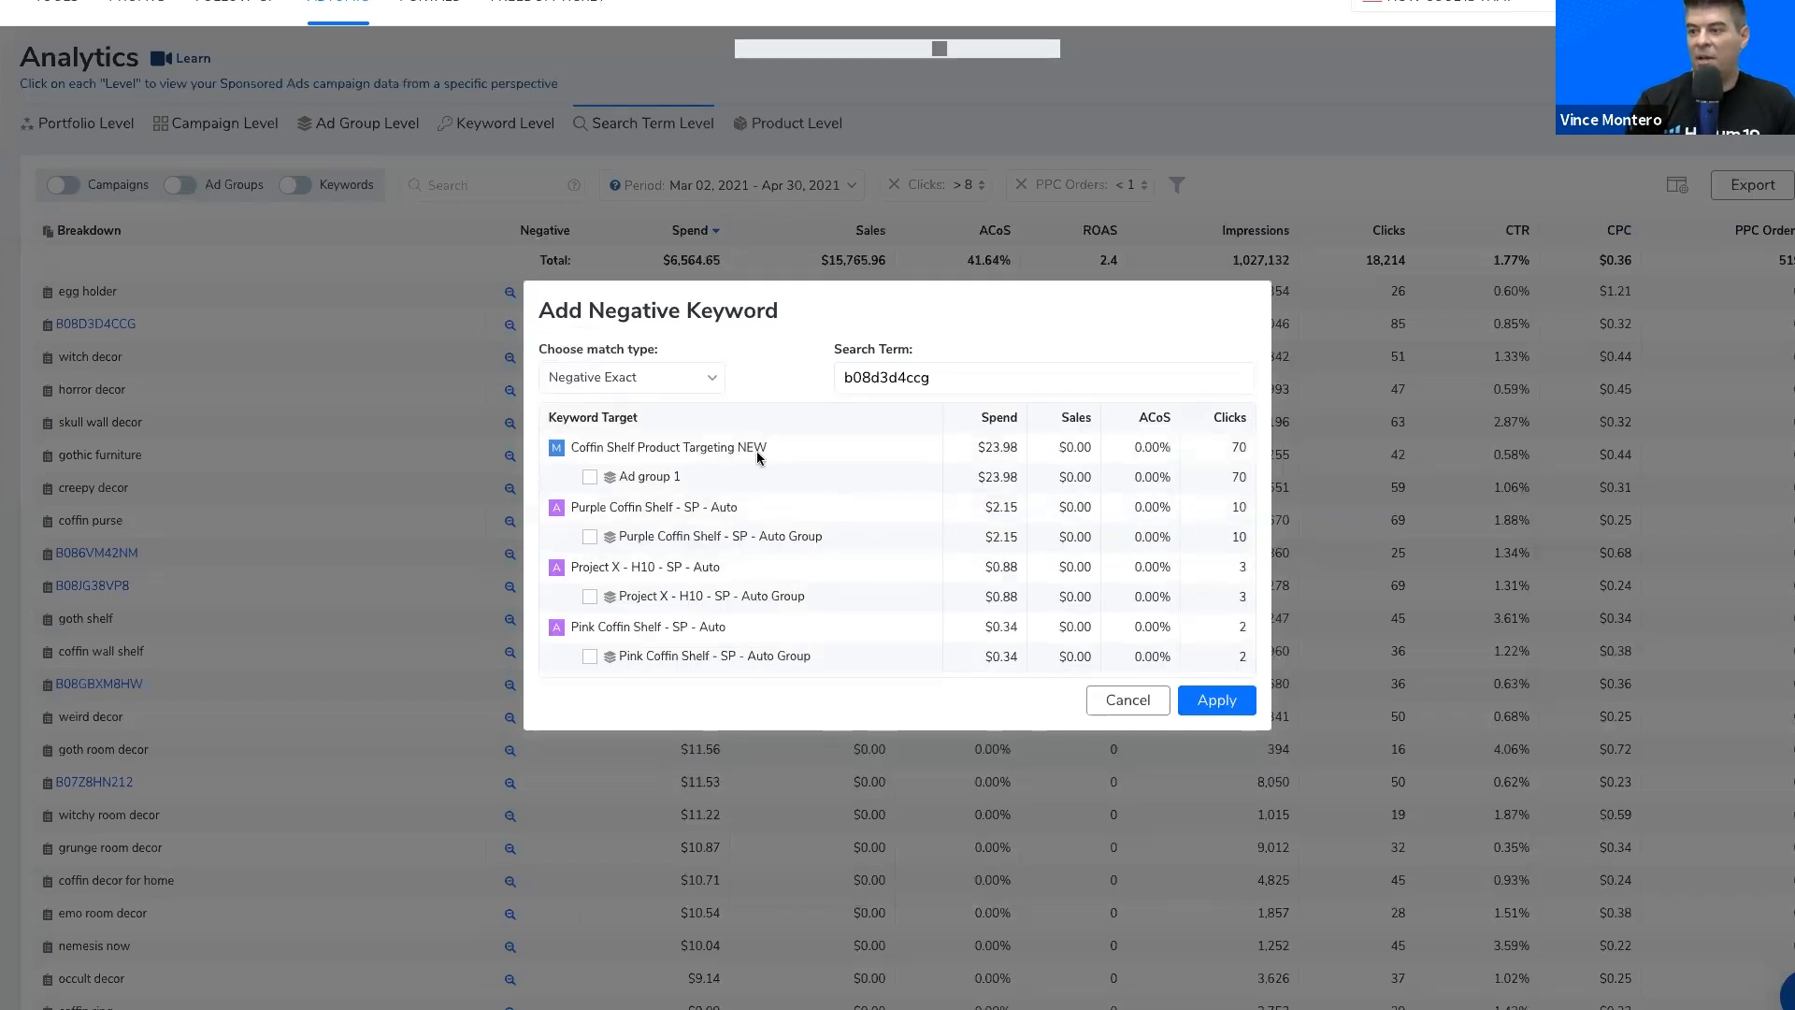
click(1109, 696)
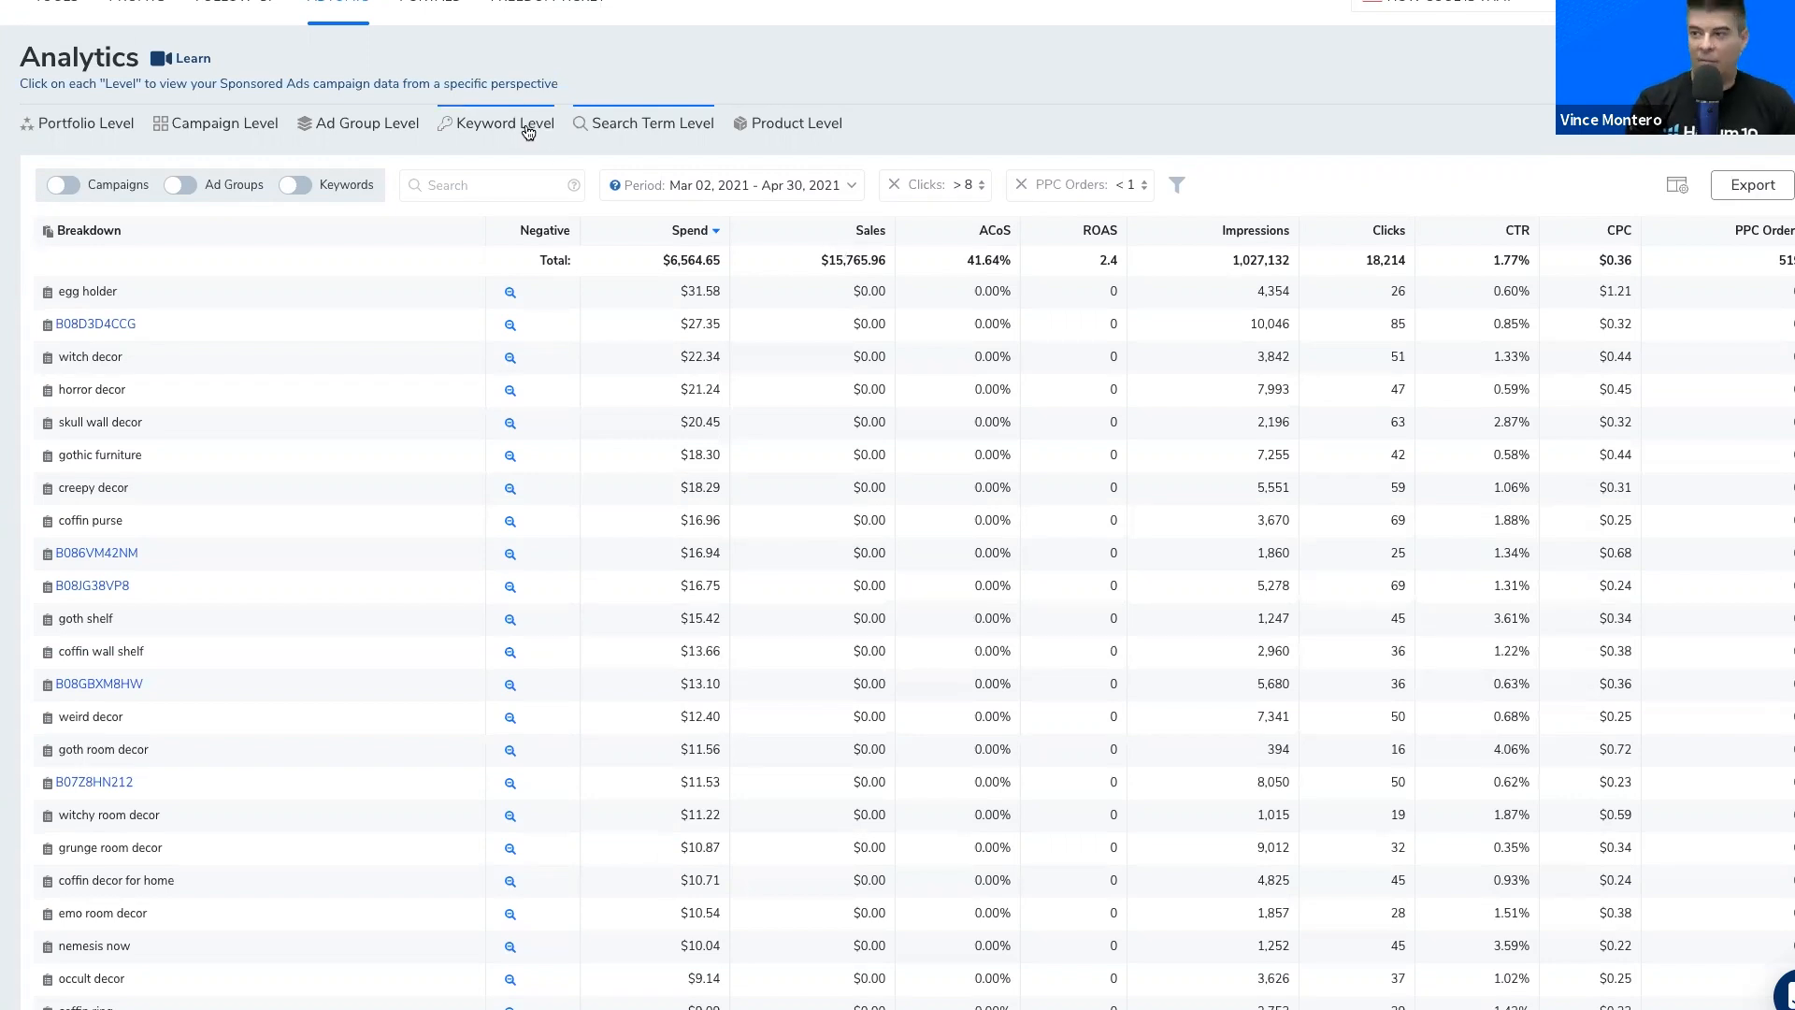
Step: Review the product-level analytics, comparing spend, ACoS, total sales and TACoS for each product
click(802, 130)
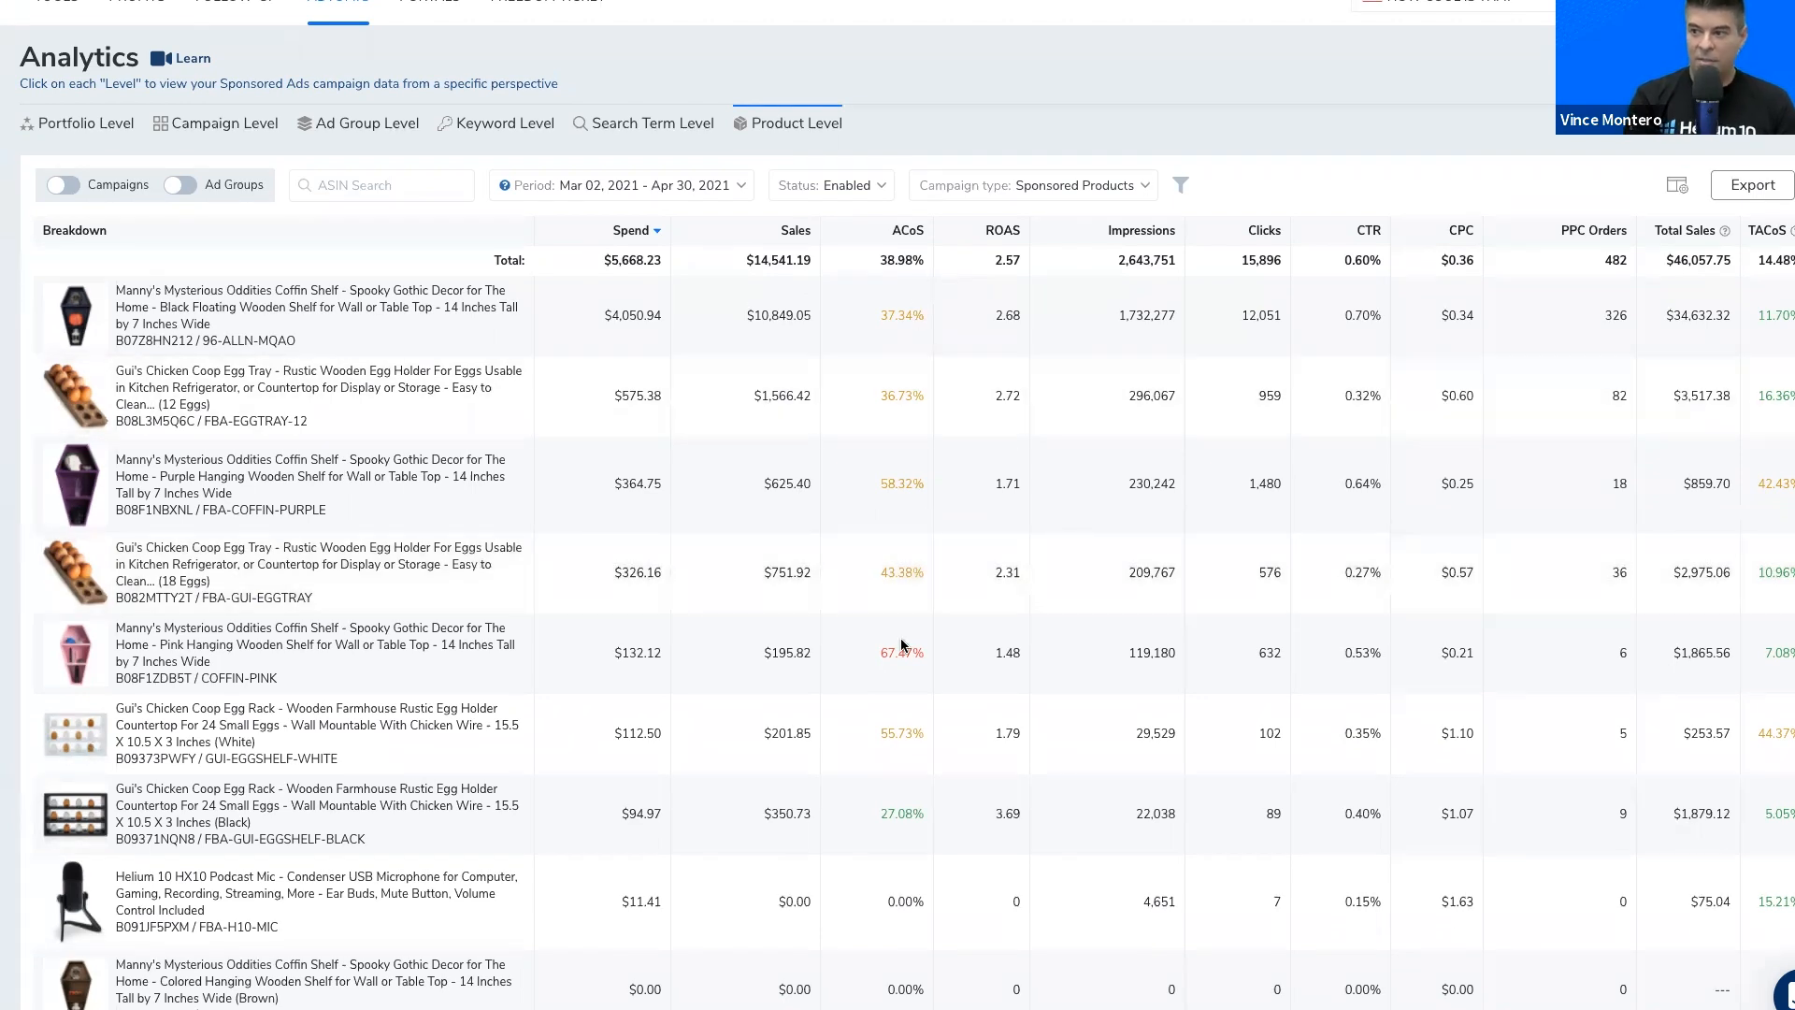
scroll(900, 653, down, 2)
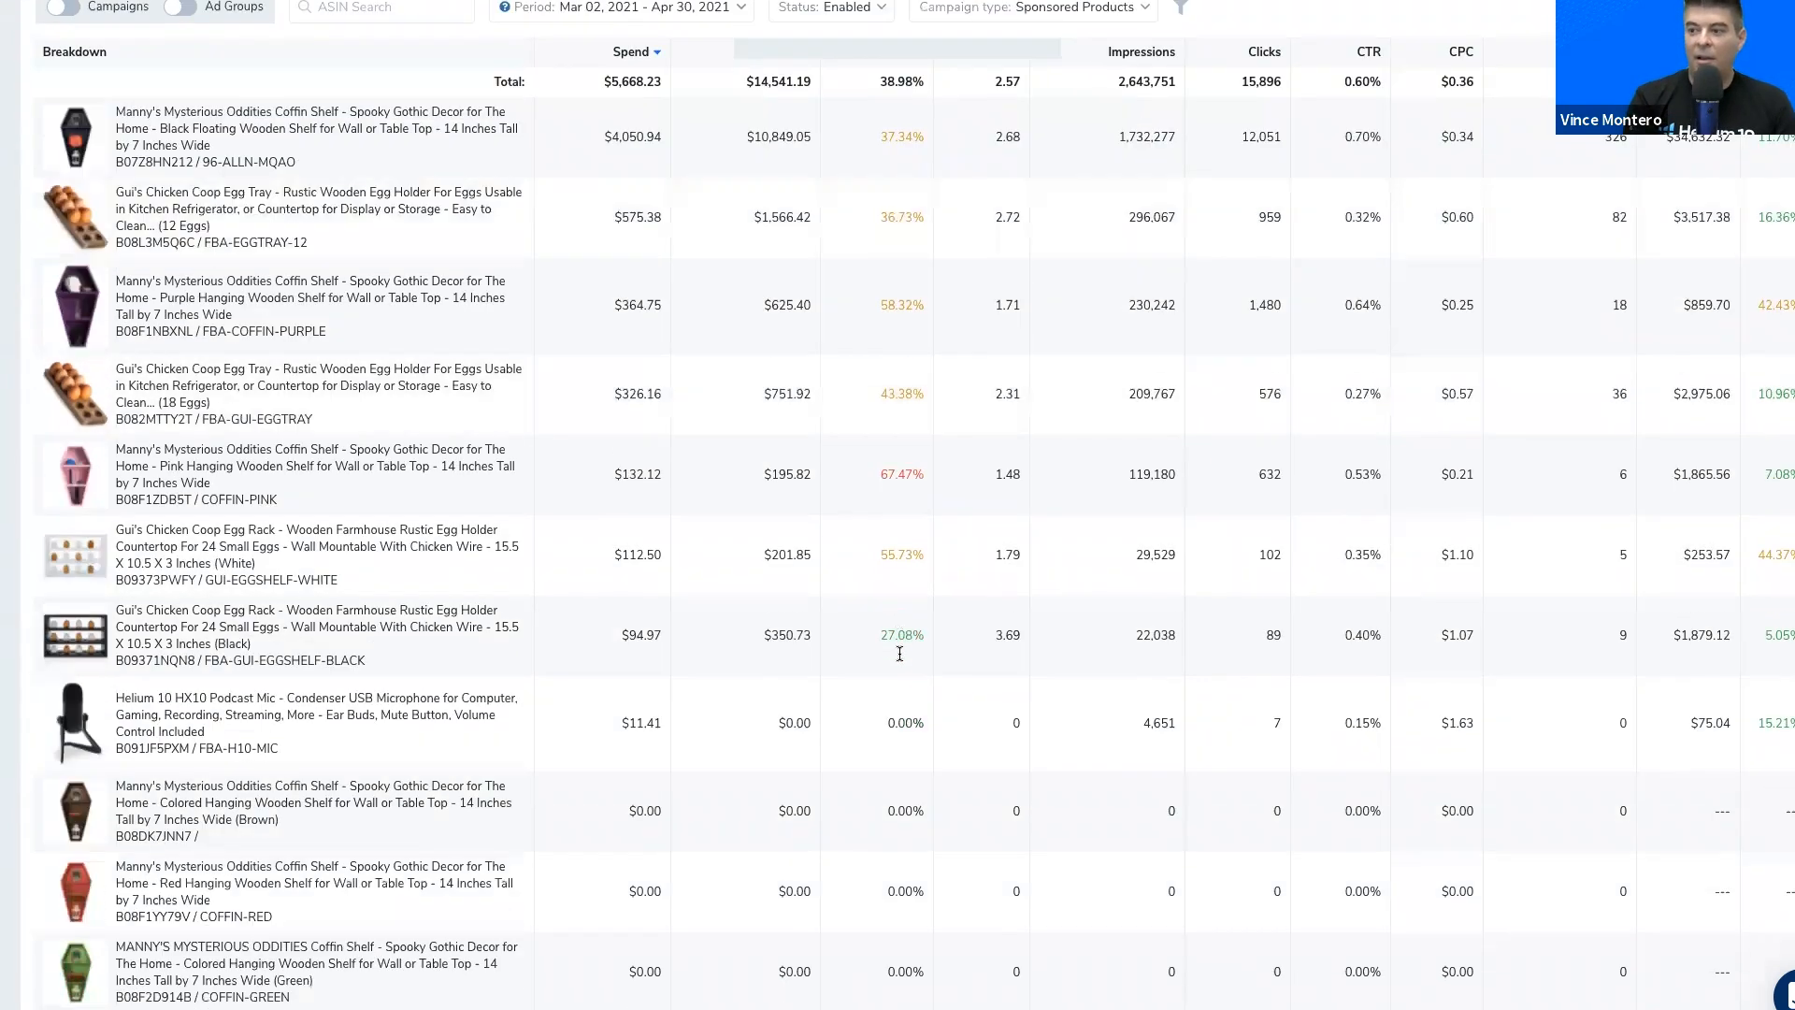
scroll(900, 654, down, 1)
scroll(729, 421, down, 1)
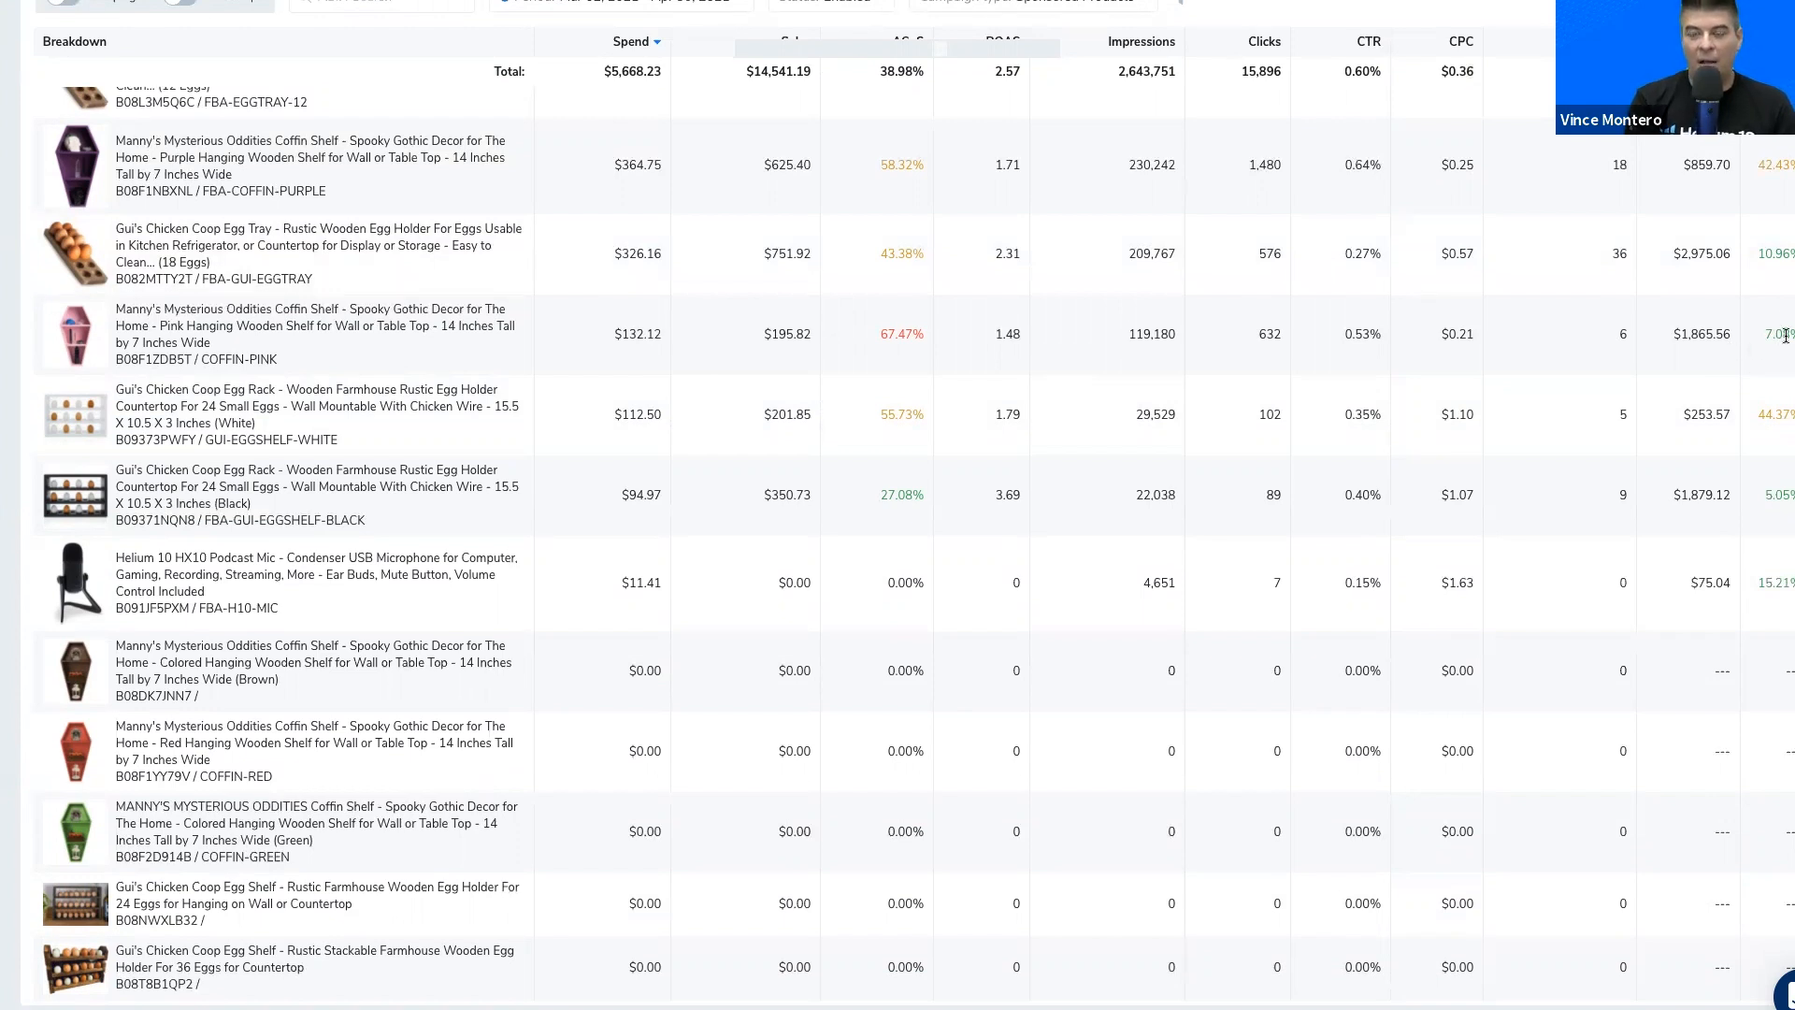
scroll(1786, 335, up, 4)
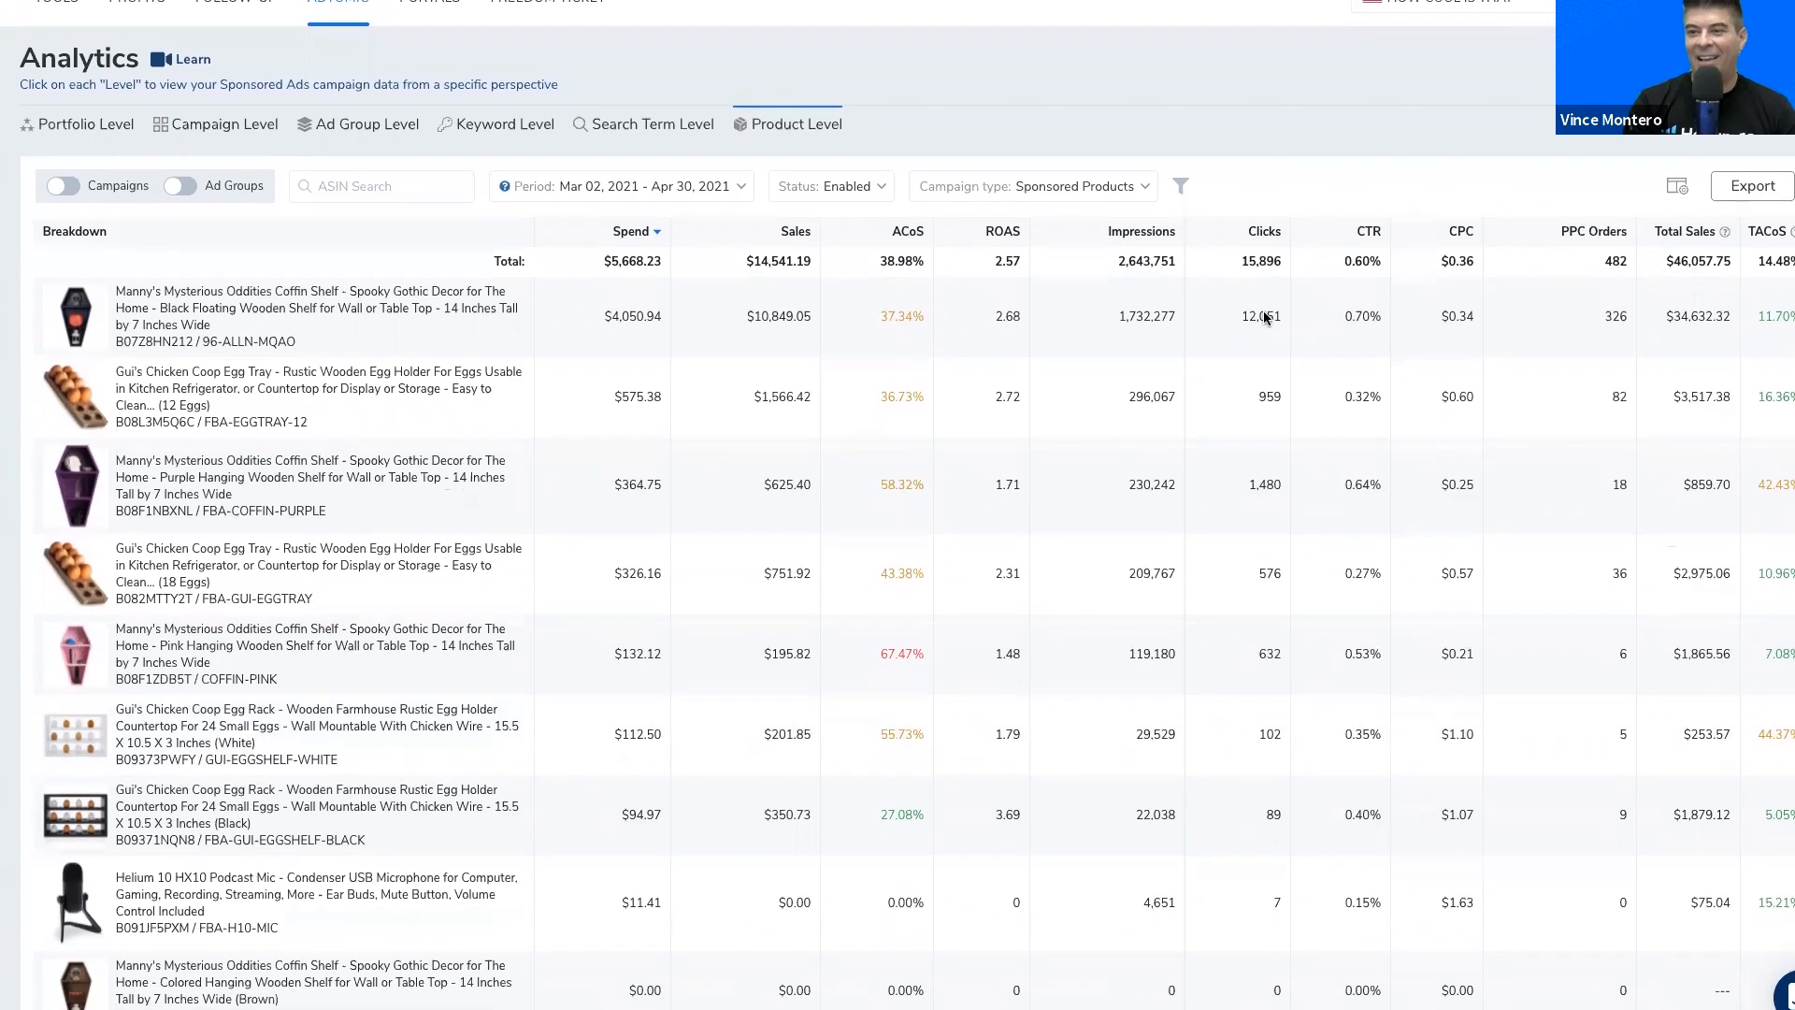
Step: Revisit the Dashboard overview and open the campaign list in Ad Manager
click(37, 108)
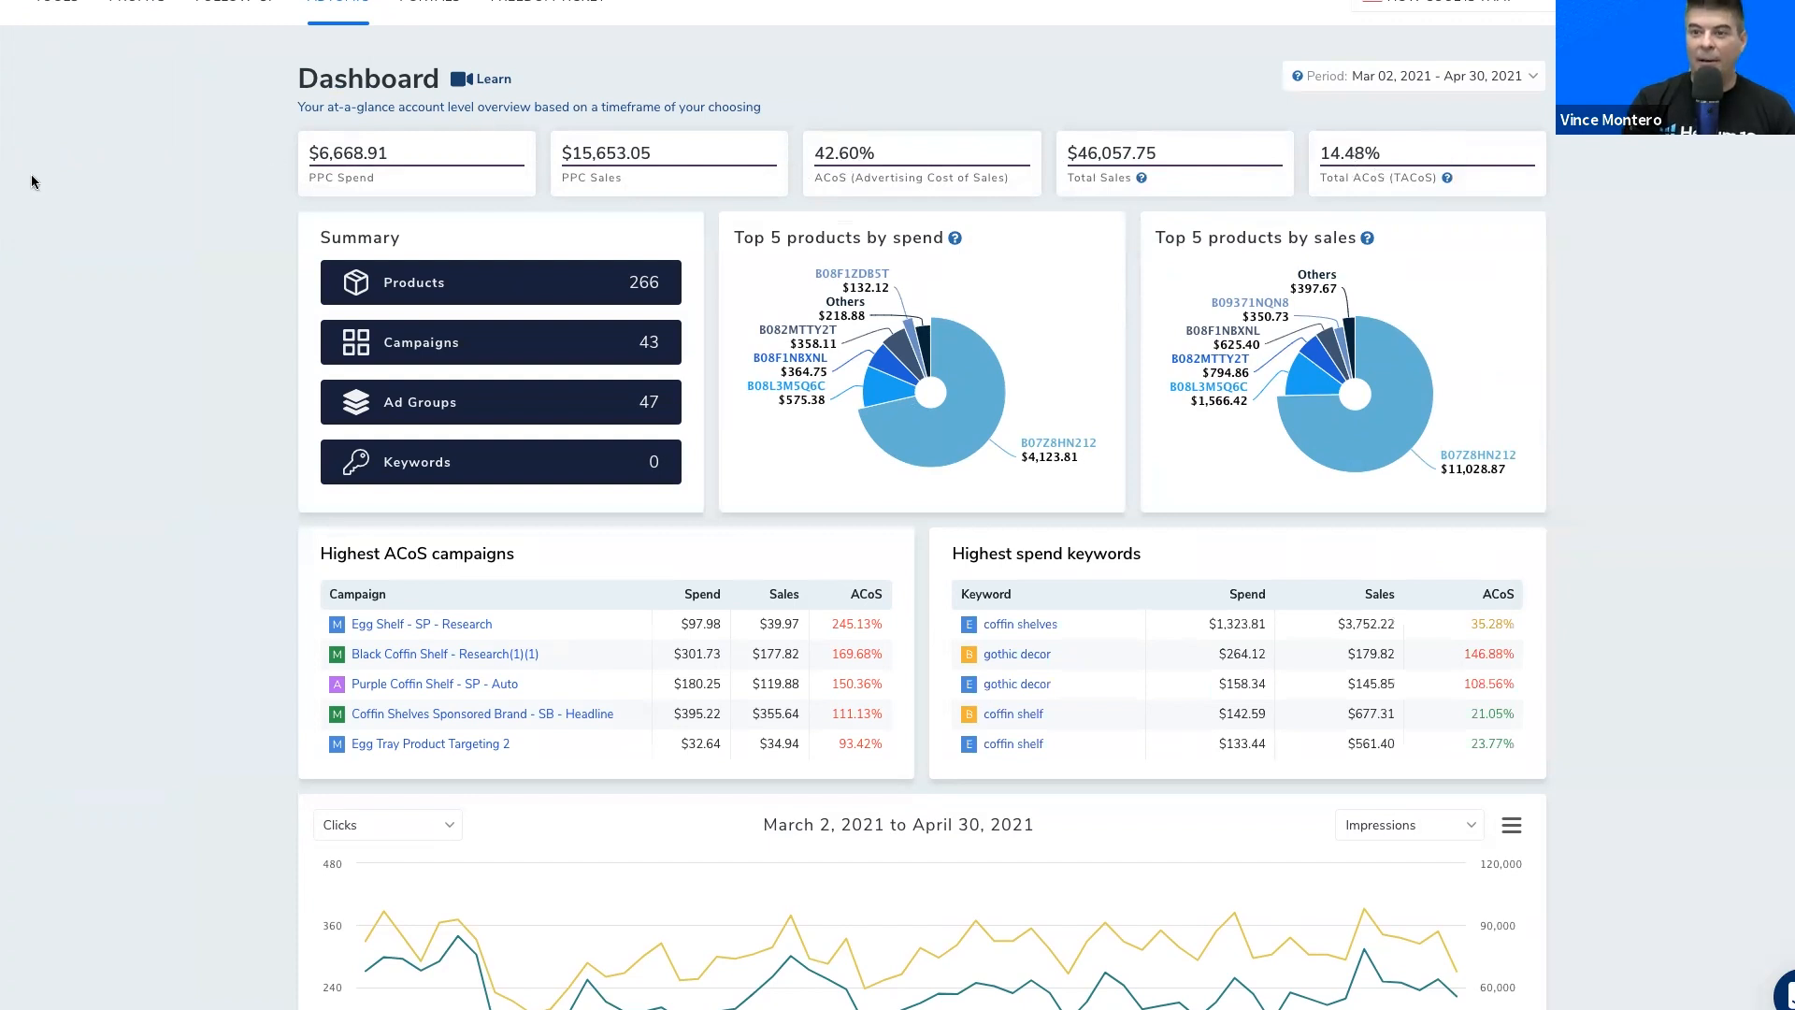
mouse_move(25, 207)
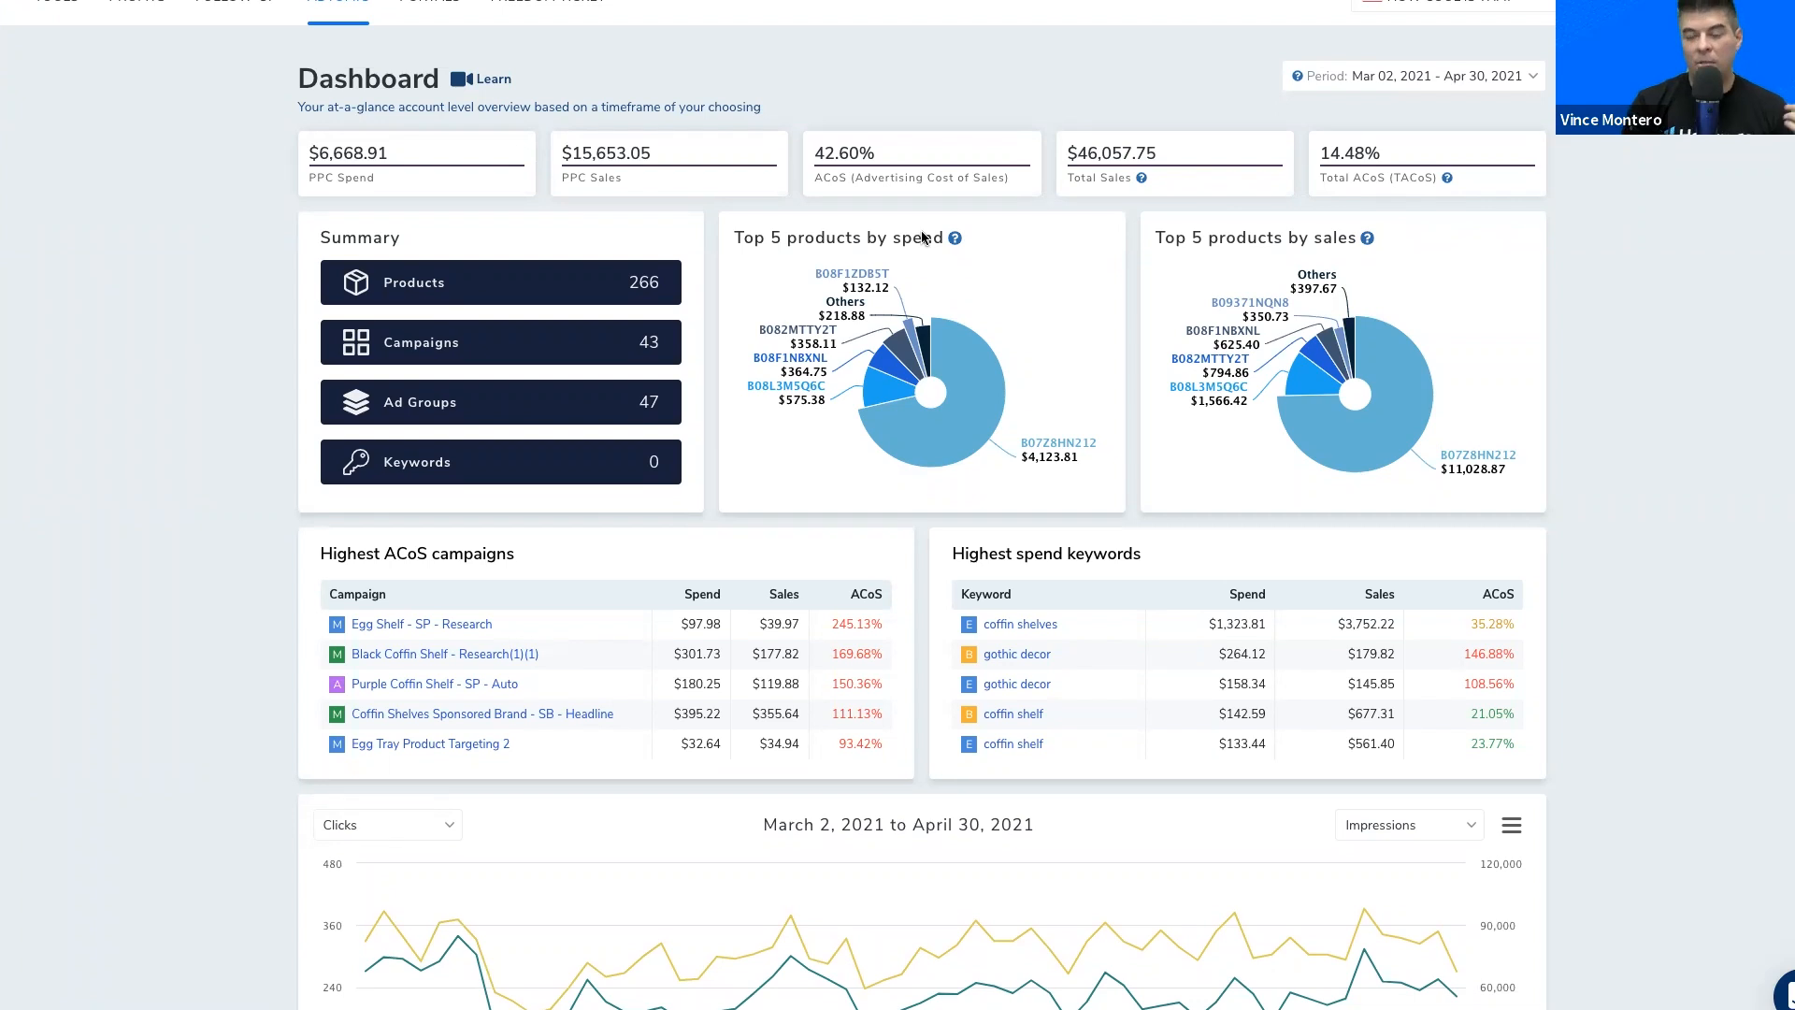
click(17, 209)
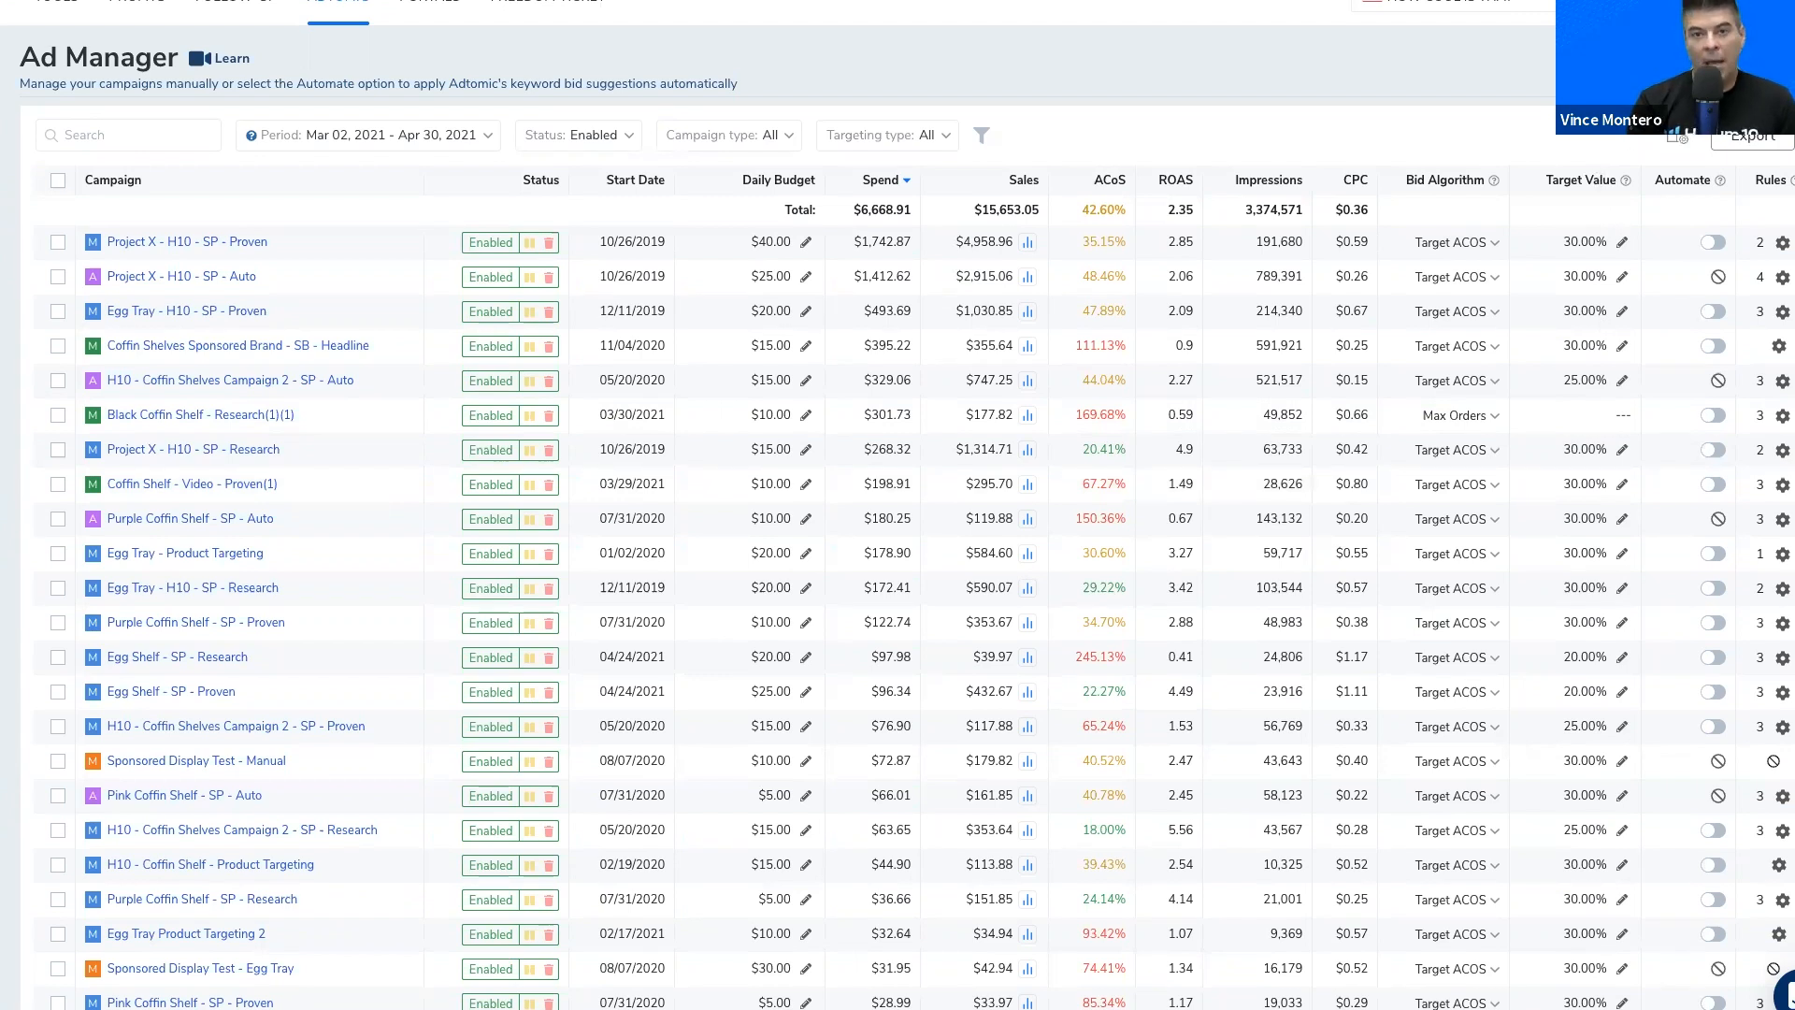
Step: Start a Quick campaign in the Campaign Builder and name its product group "test"
key(ctrl+Tab)
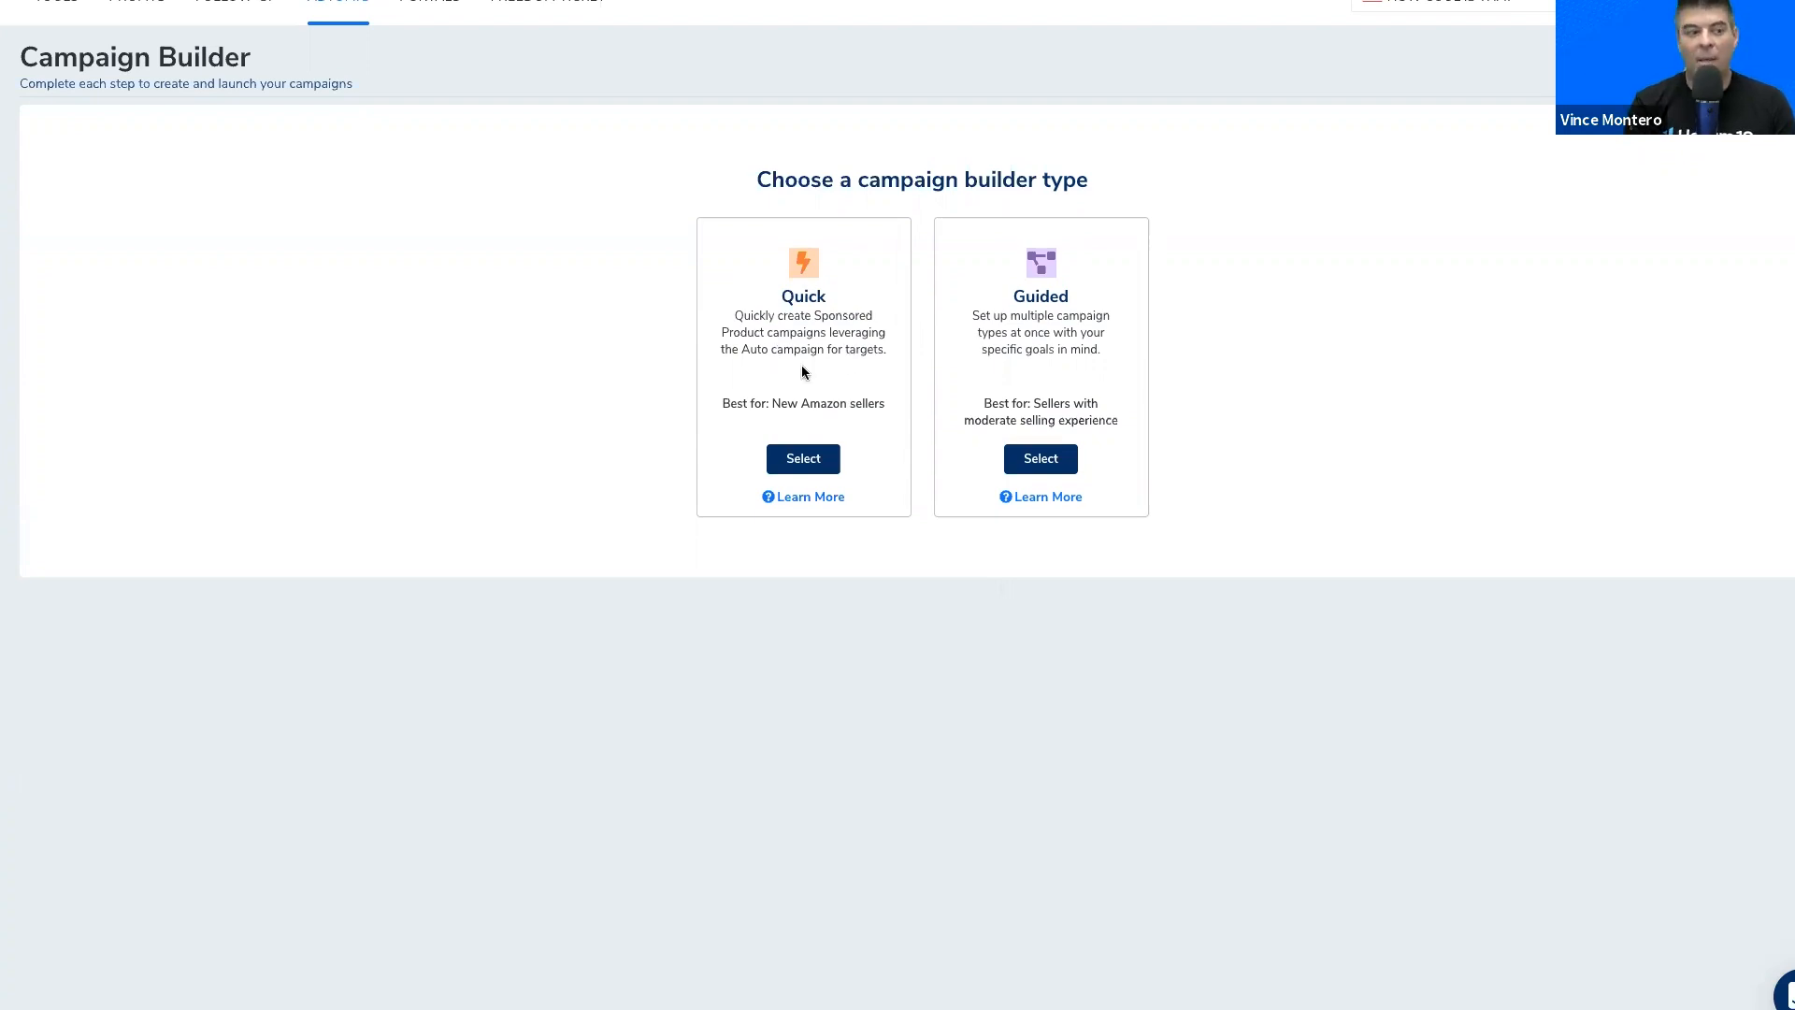
click(800, 455)
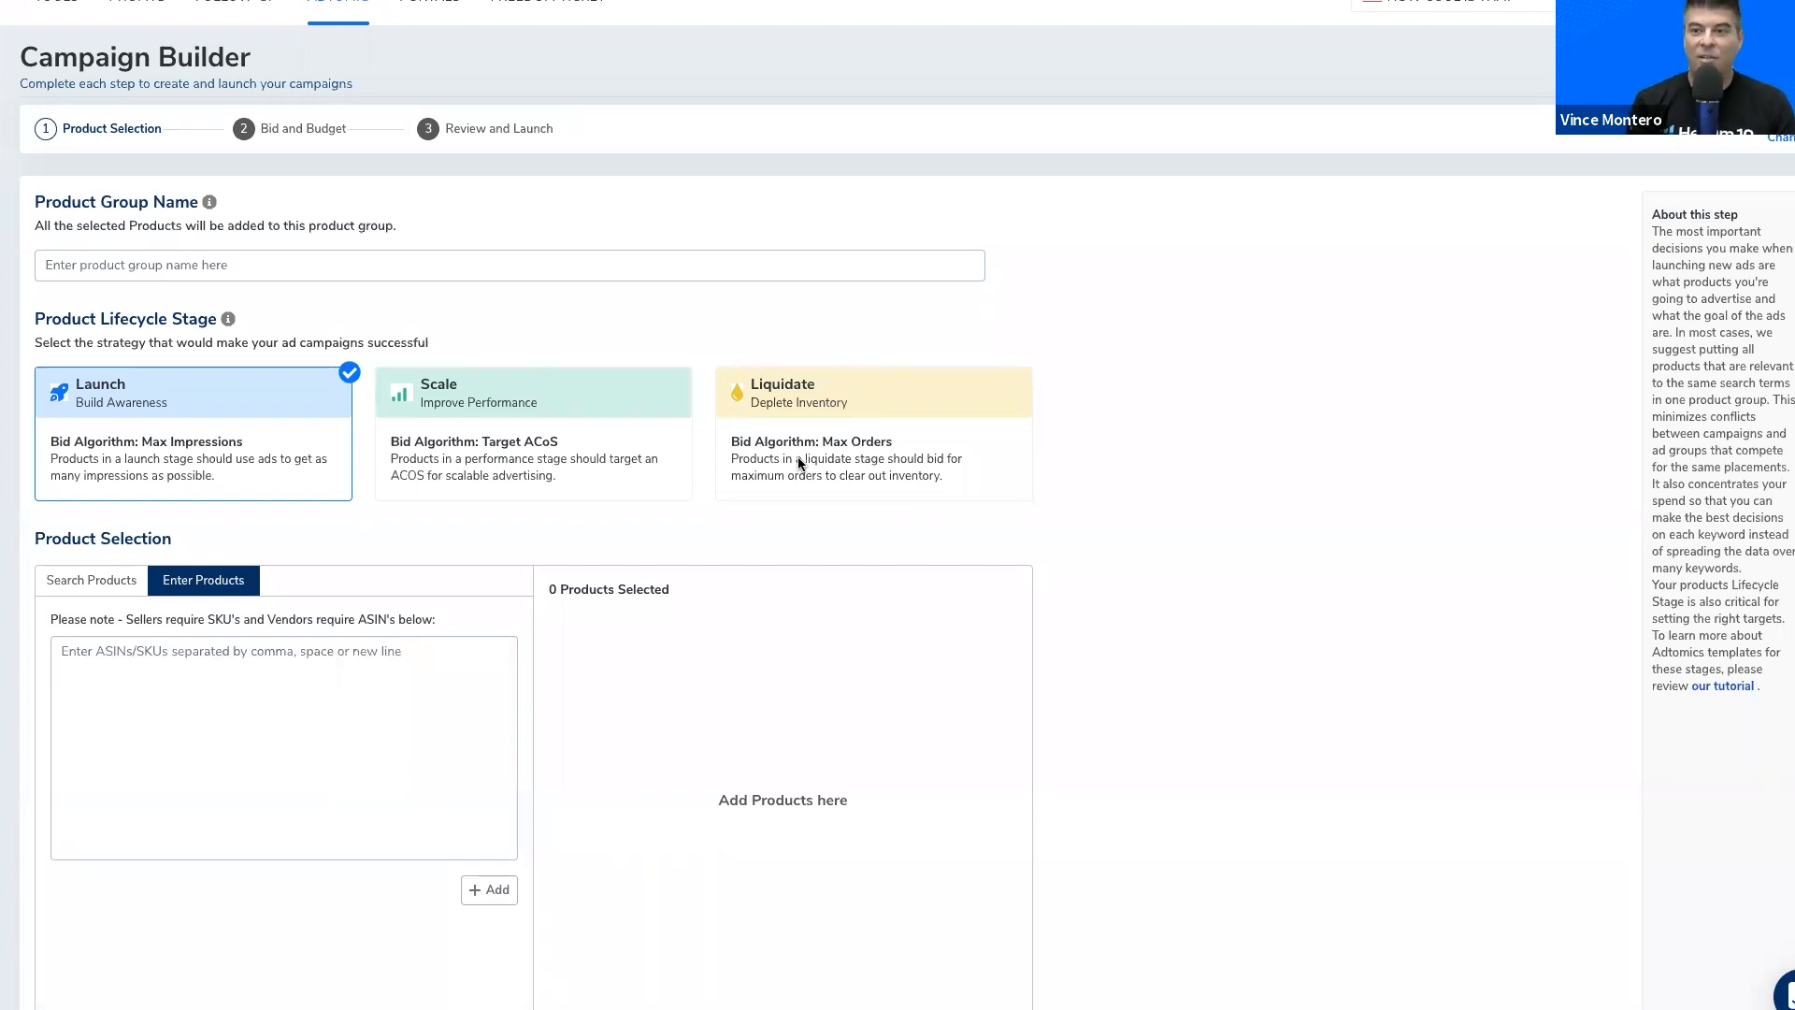
click(669, 267)
text(test)
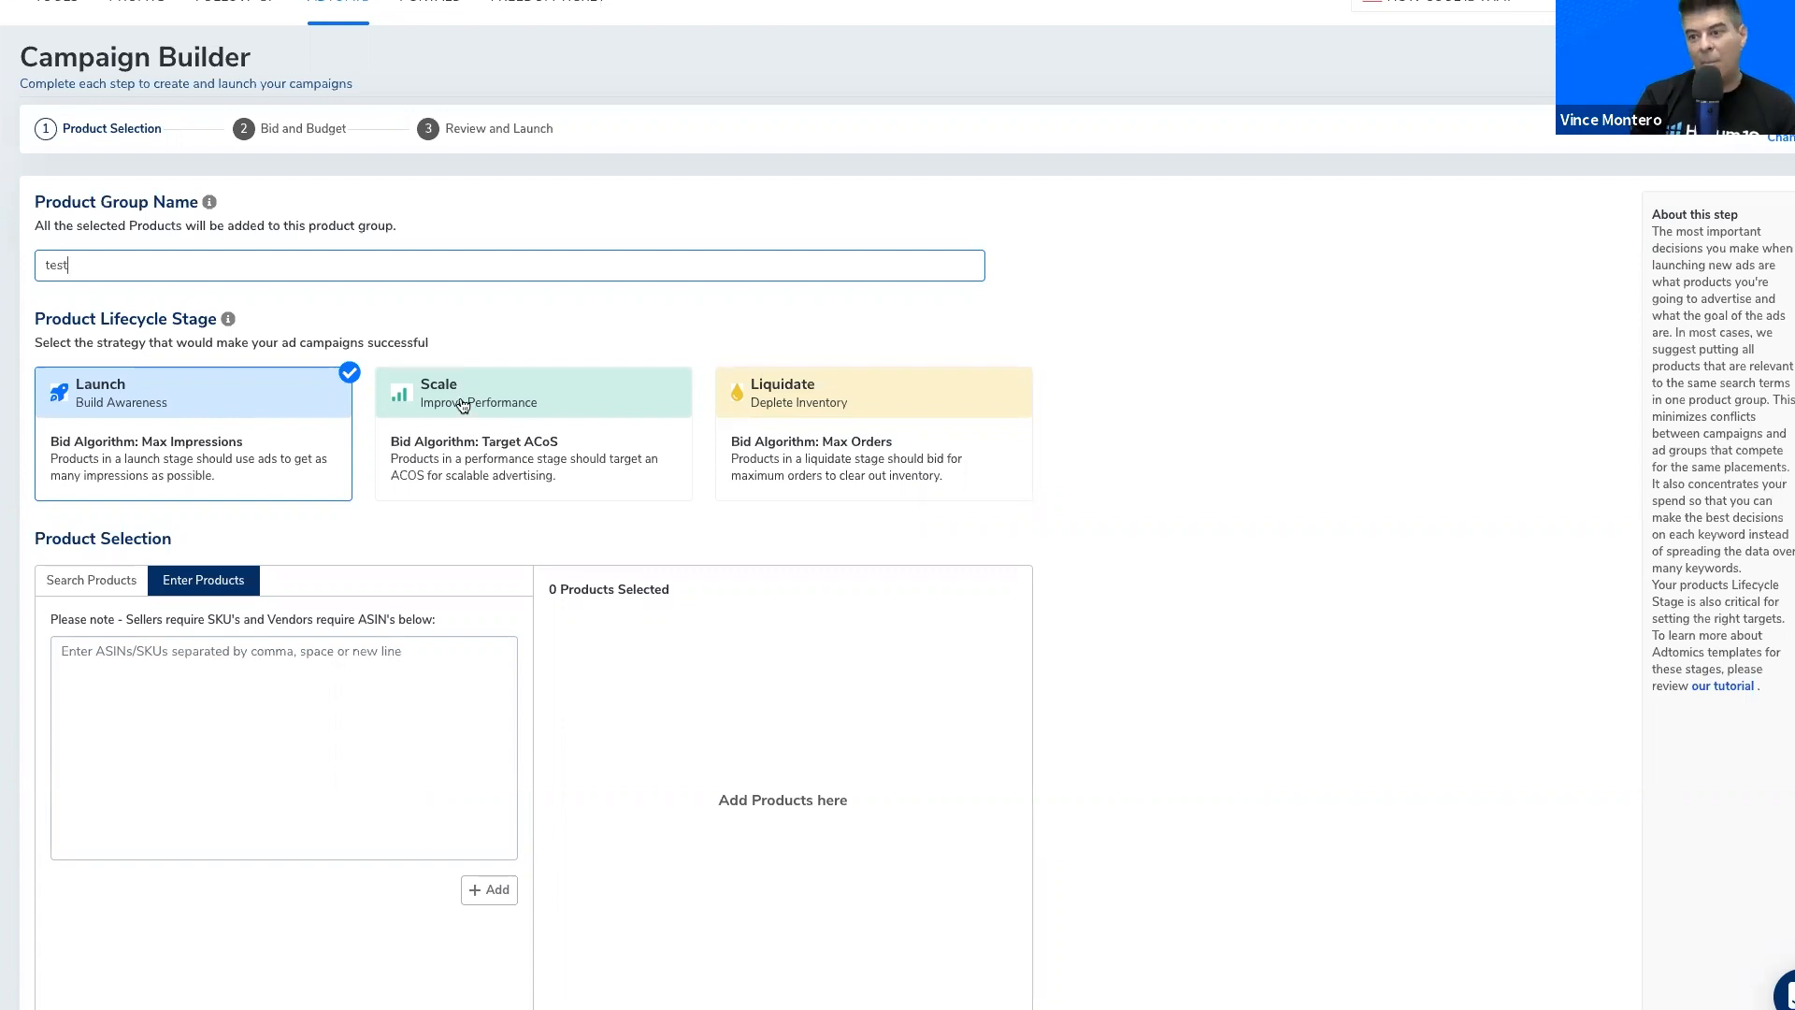
Step: Compare the Scale and Liquidate lifecycle stages for the product group and choose Liquidate
click(509, 419)
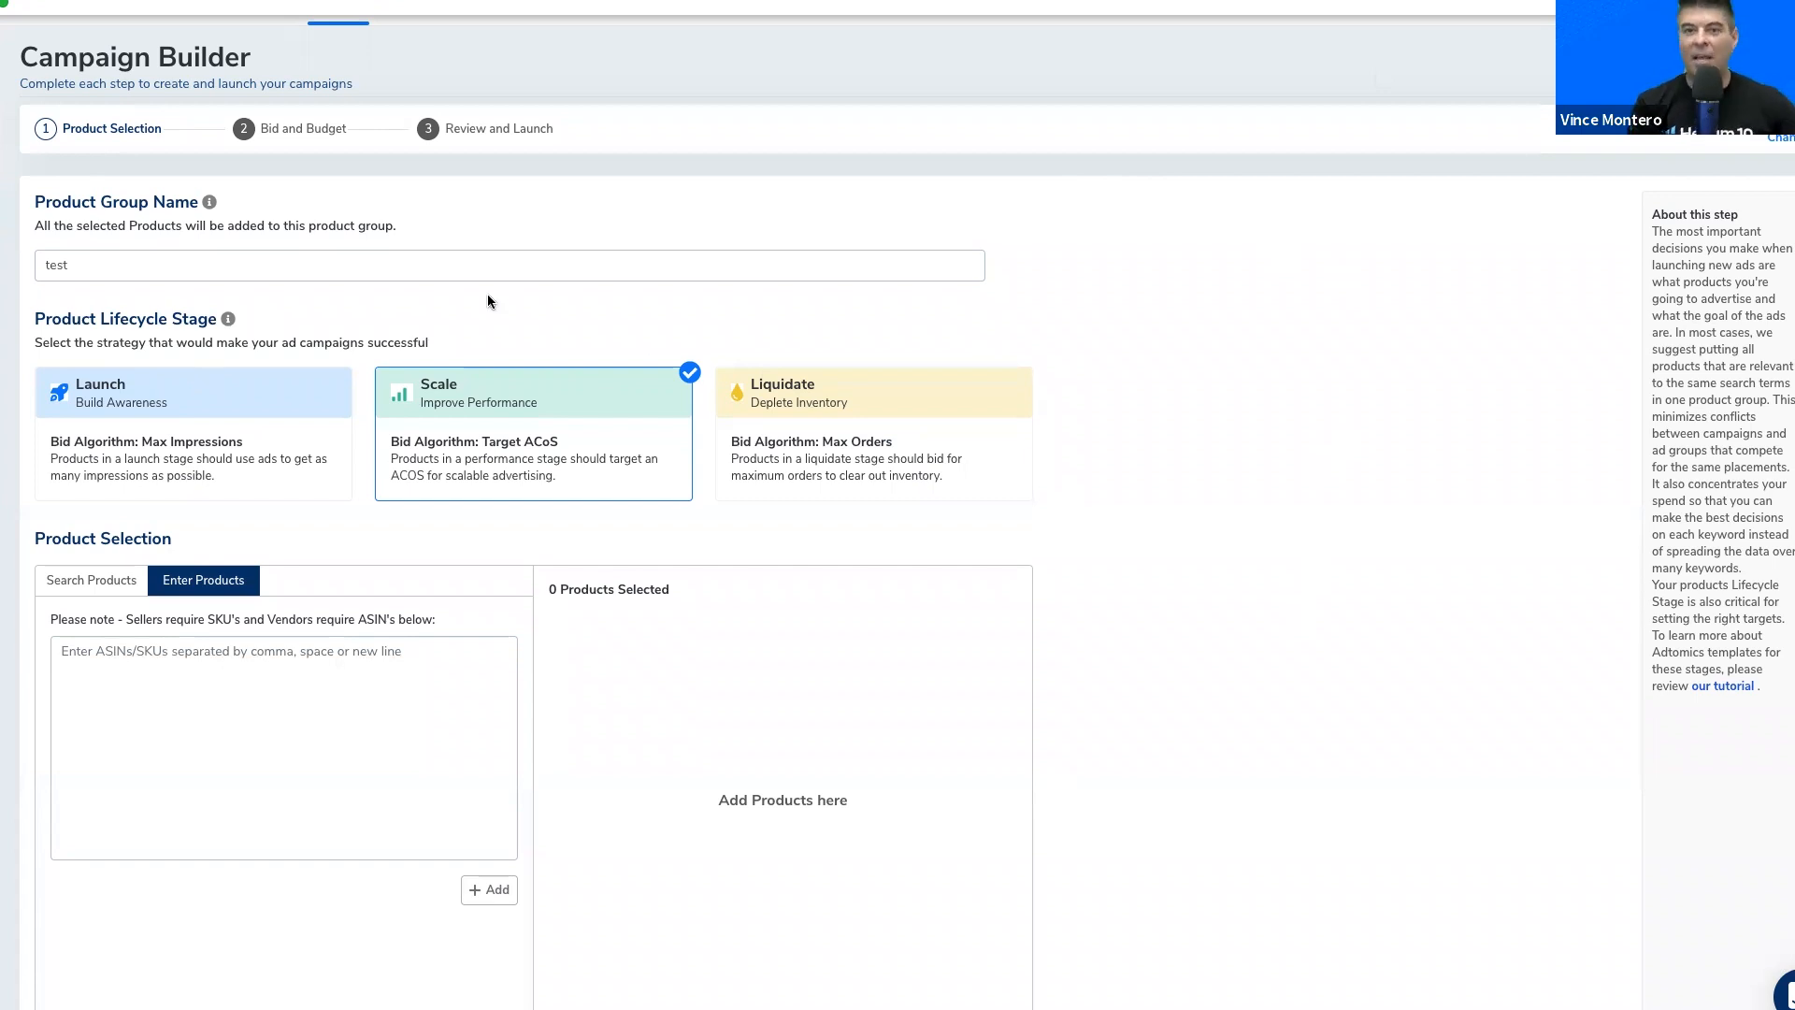
click(905, 442)
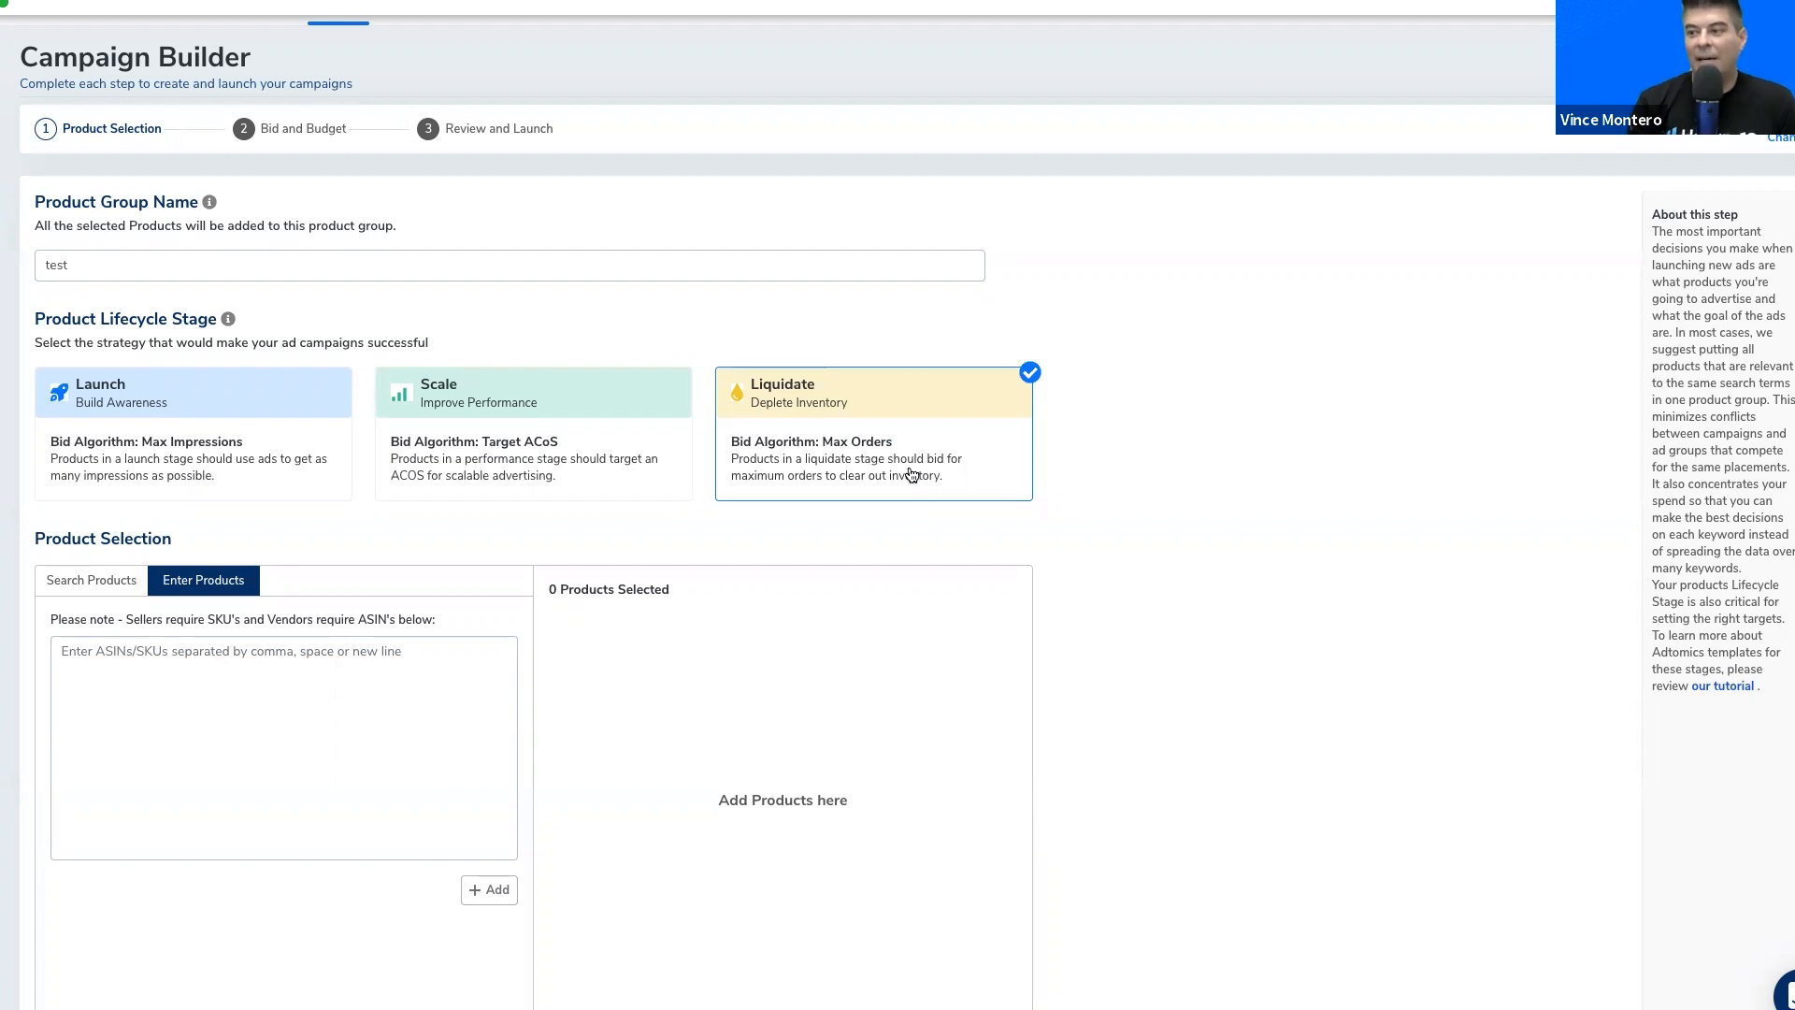
click(640, 394)
click(883, 433)
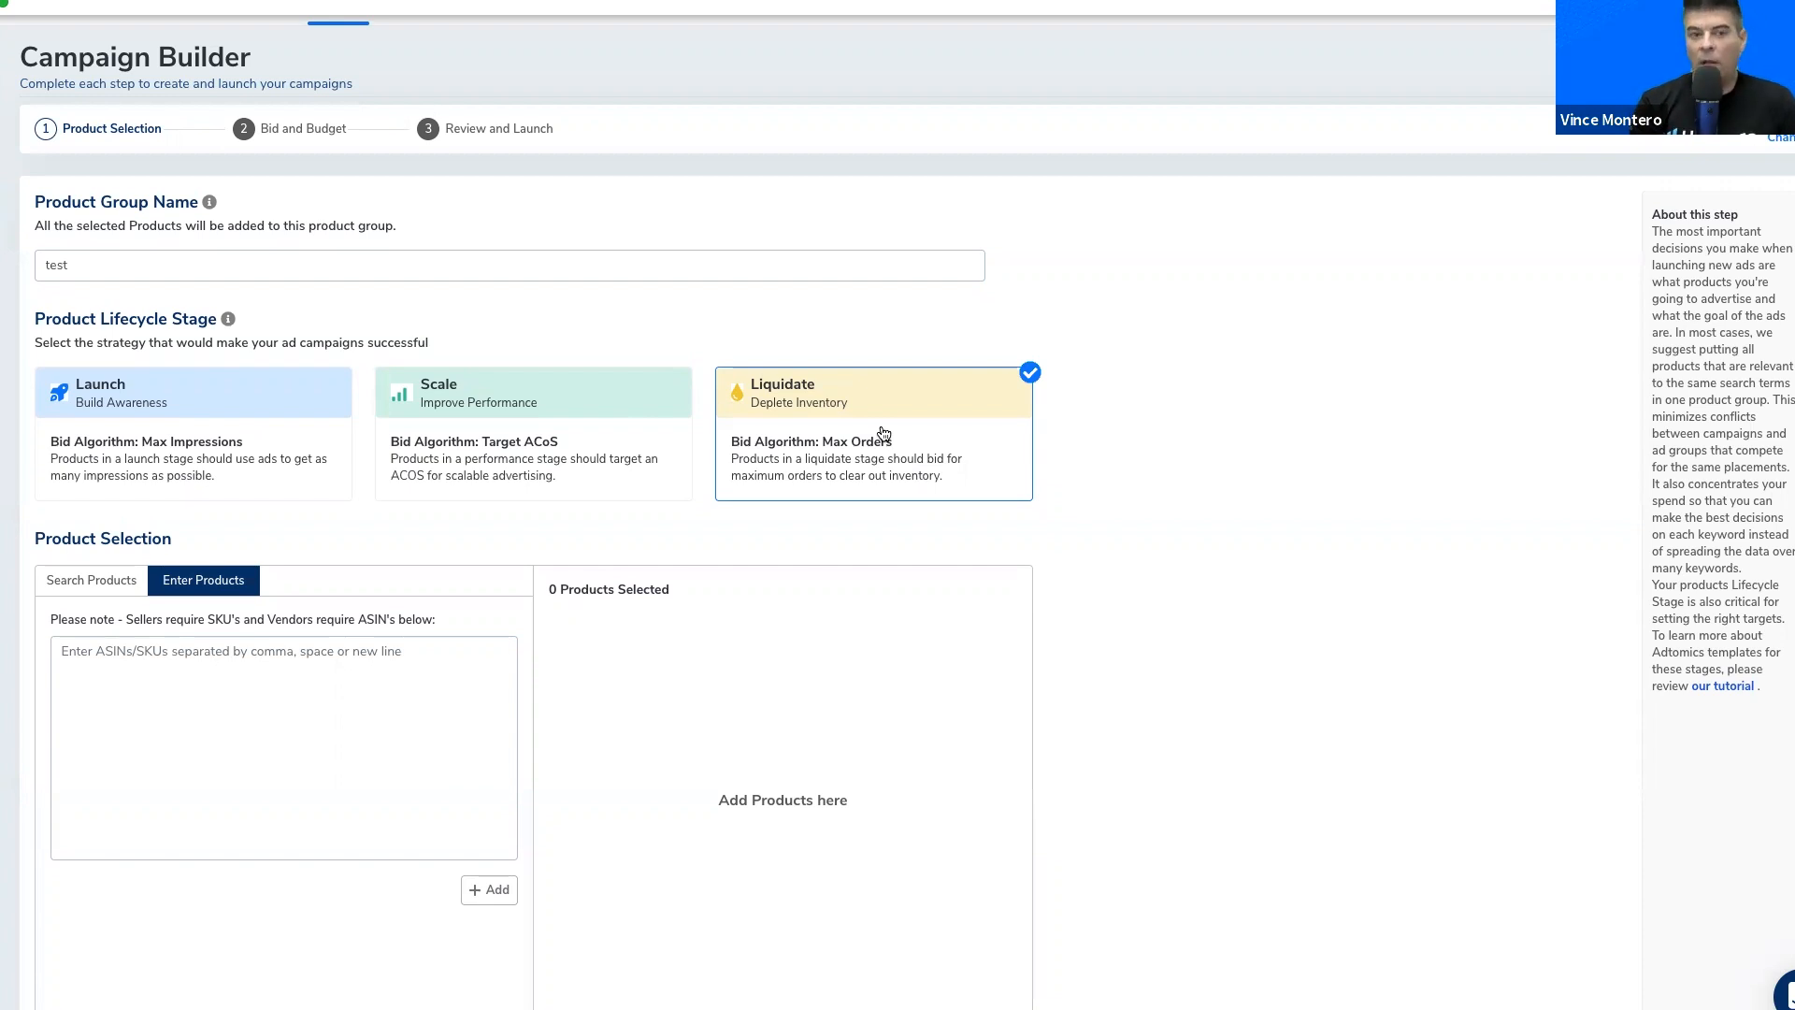
Step: Change the product group's lifecycle stage to Scale and add the egg rack product with SKU FBA-GUI-EGGSHELF-WHITE
click(564, 432)
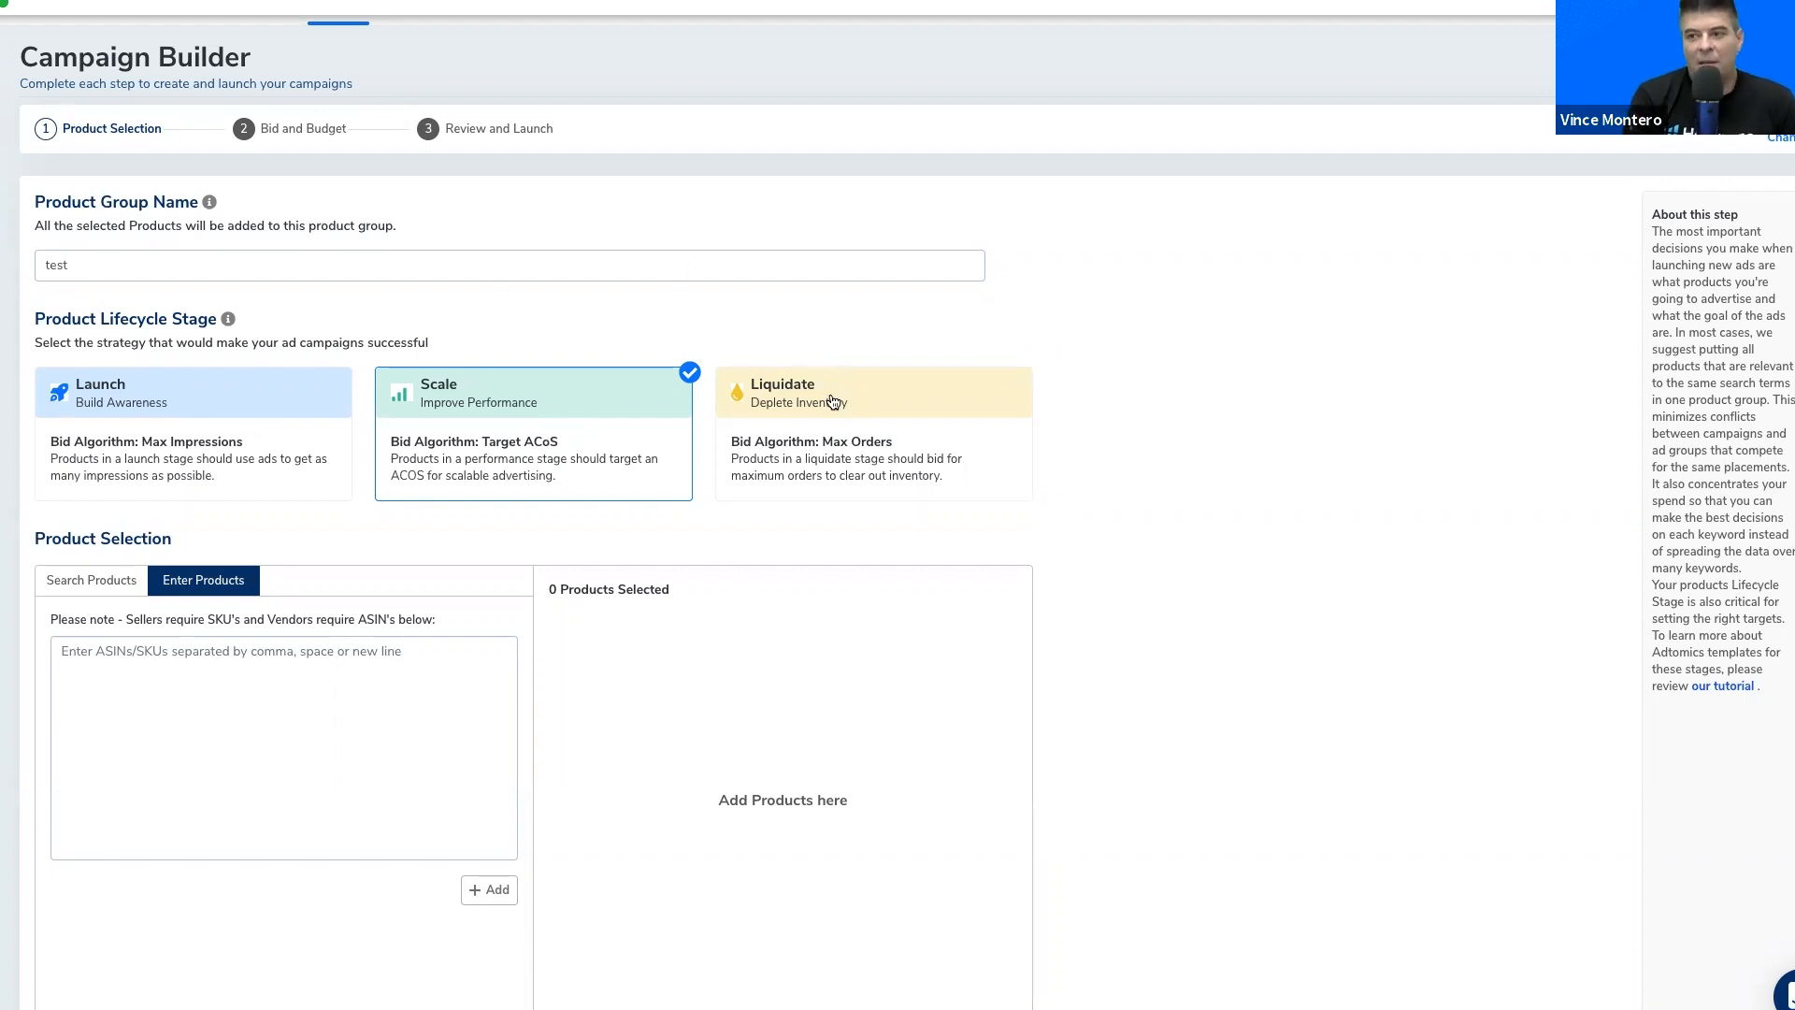
scroll(837, 412, down, 1)
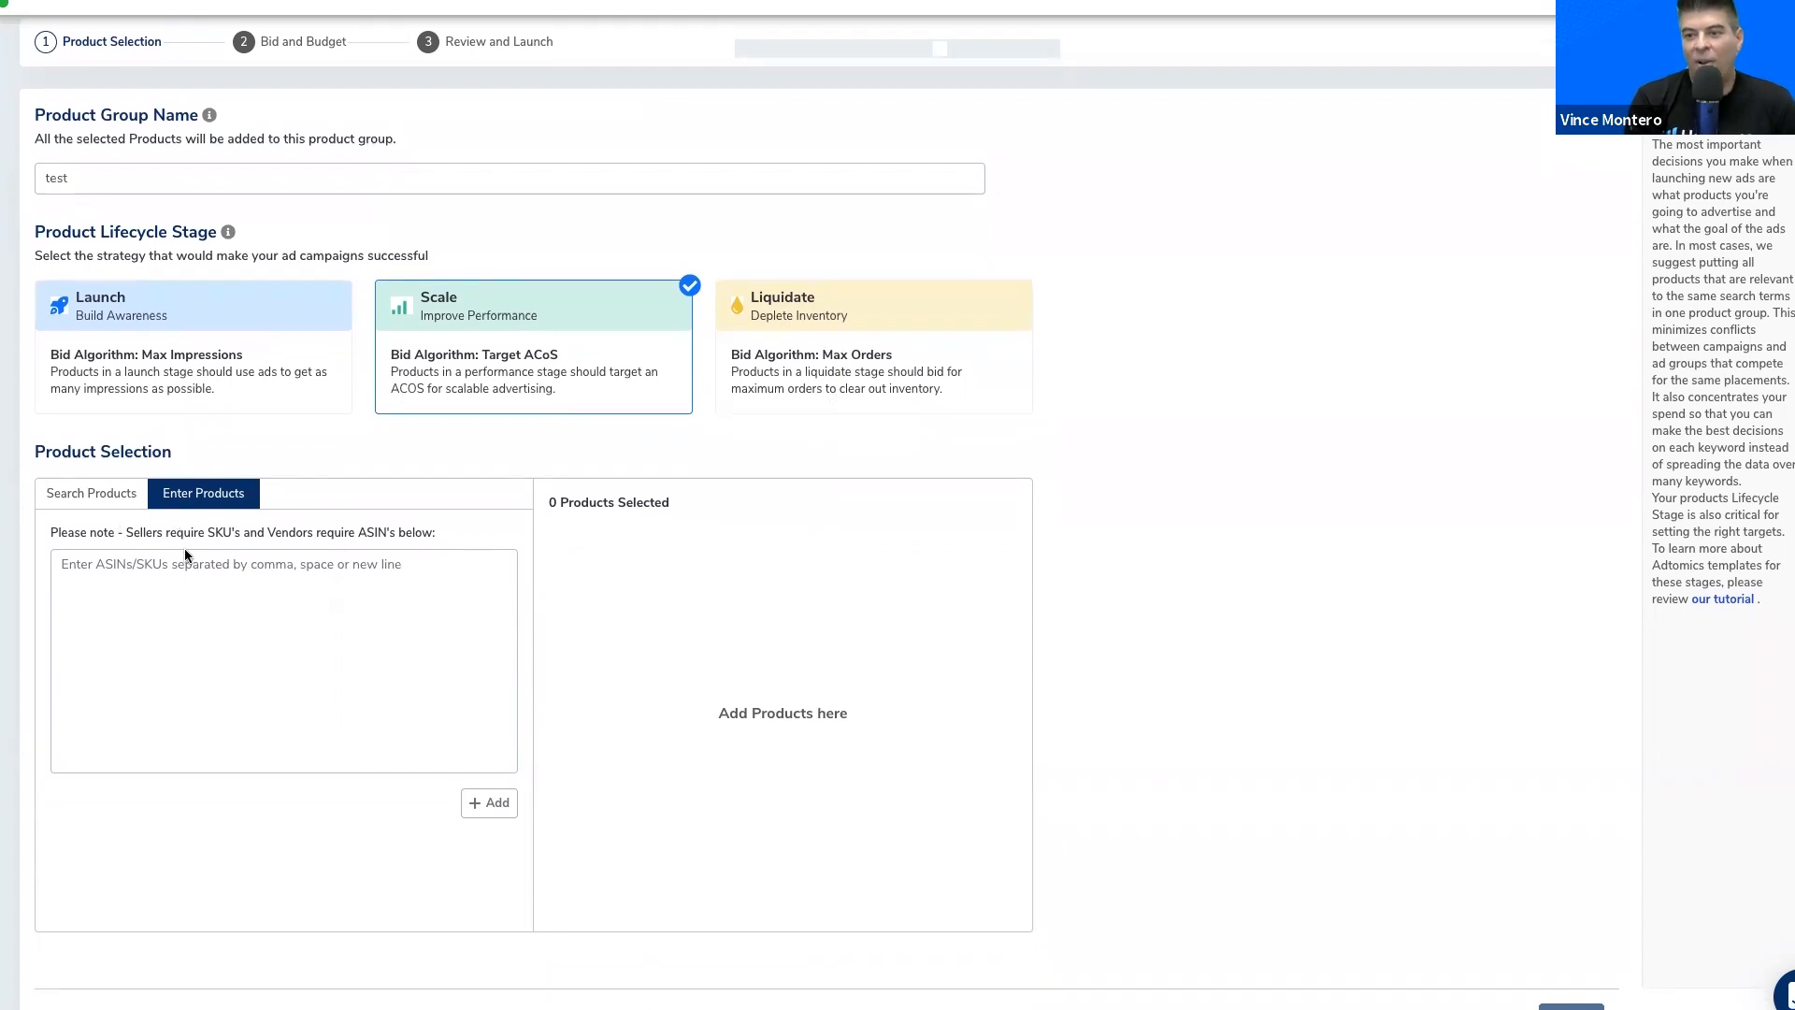
scroll(192, 637, up, 1)
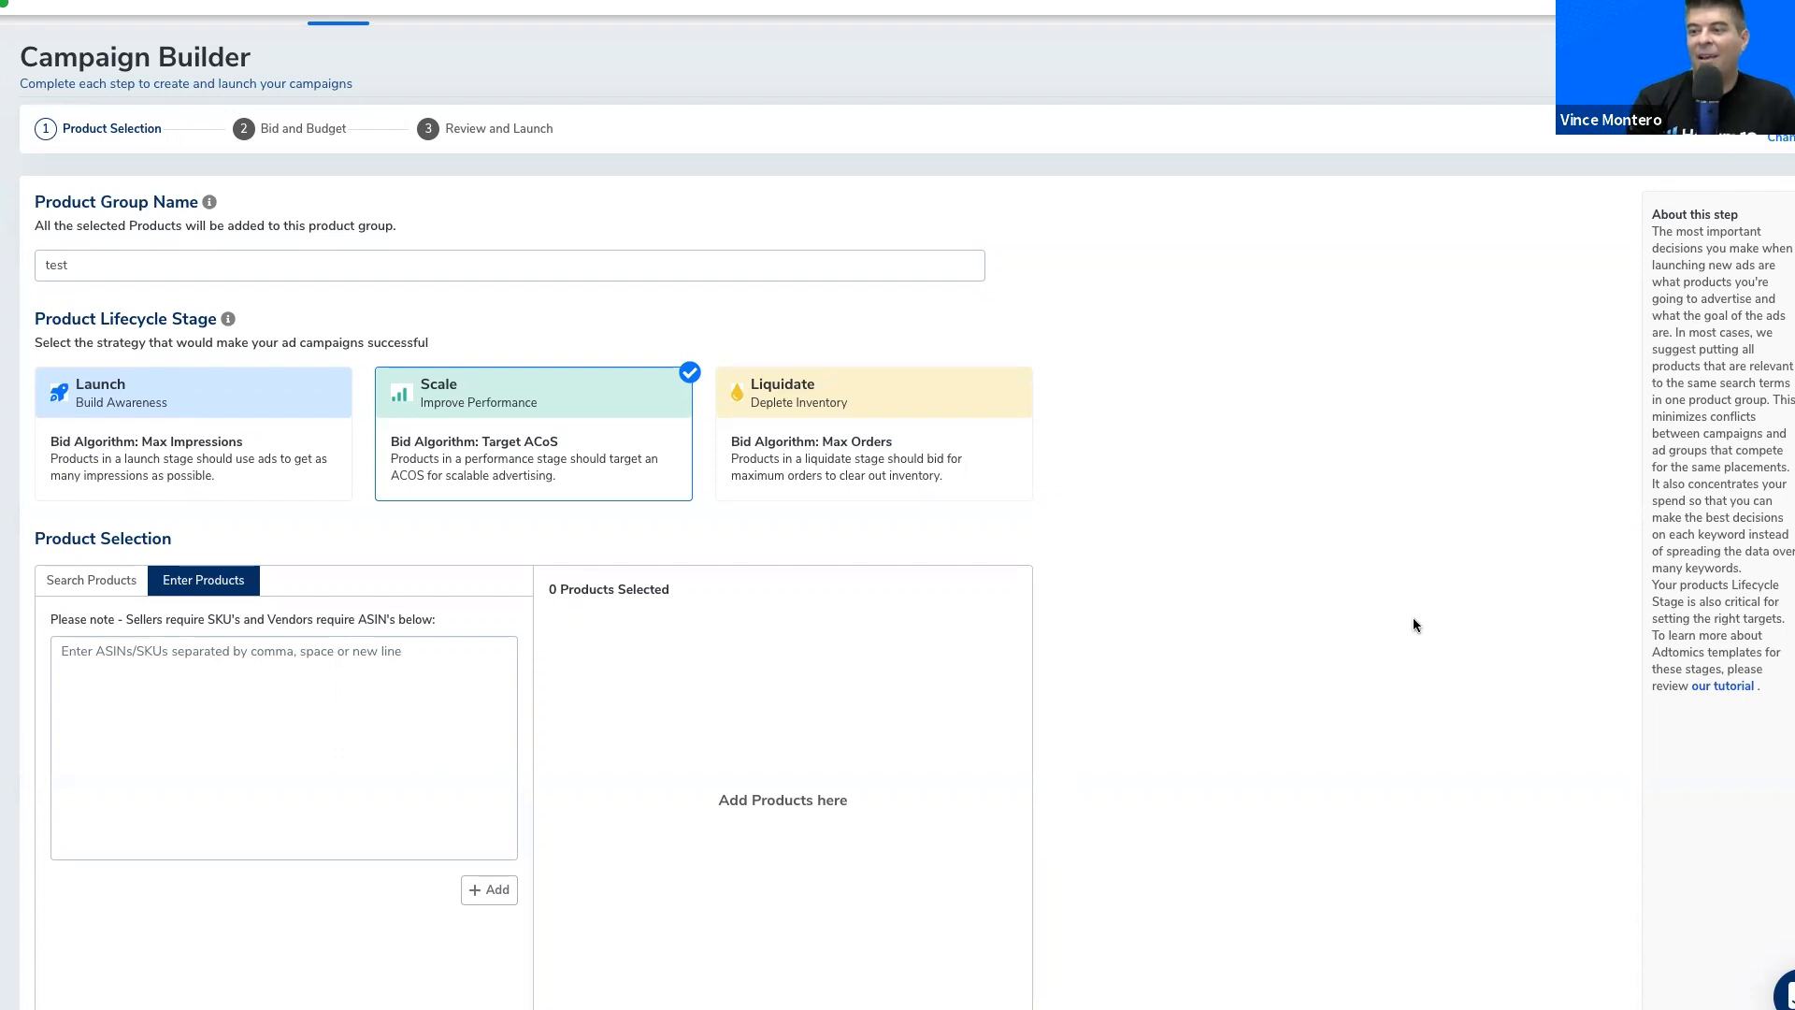
click(99, 583)
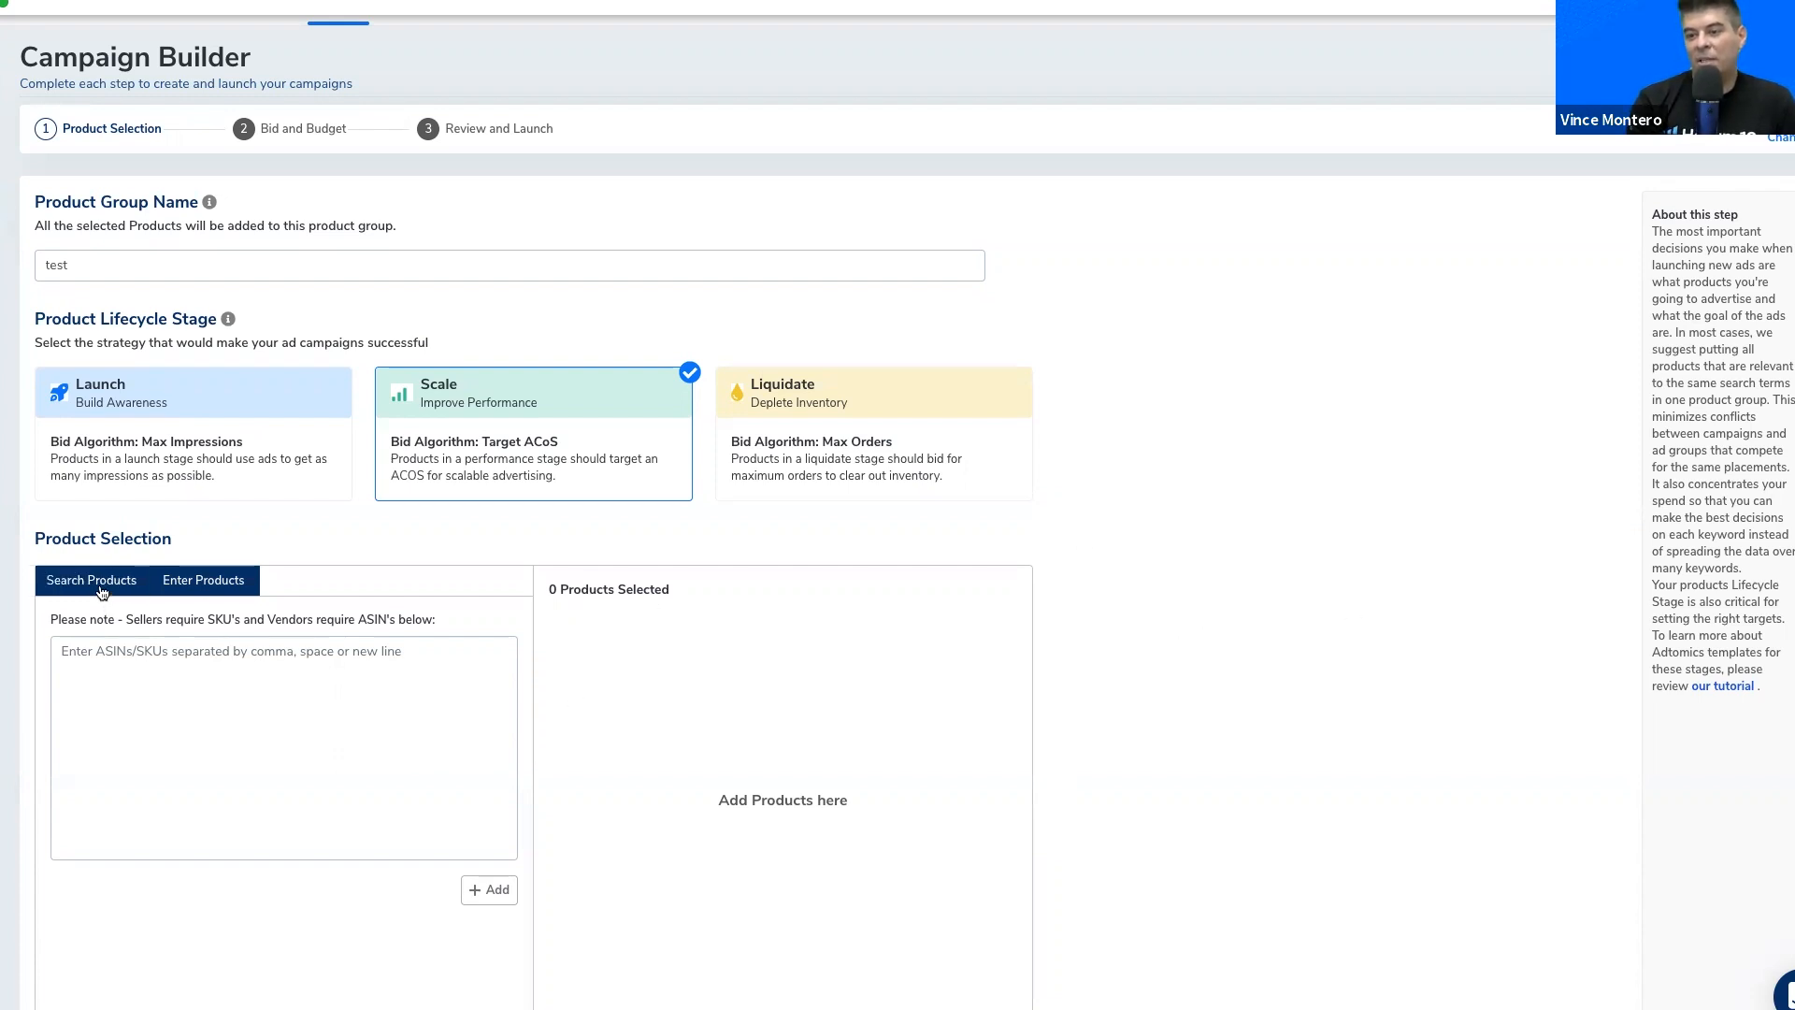
click(502, 762)
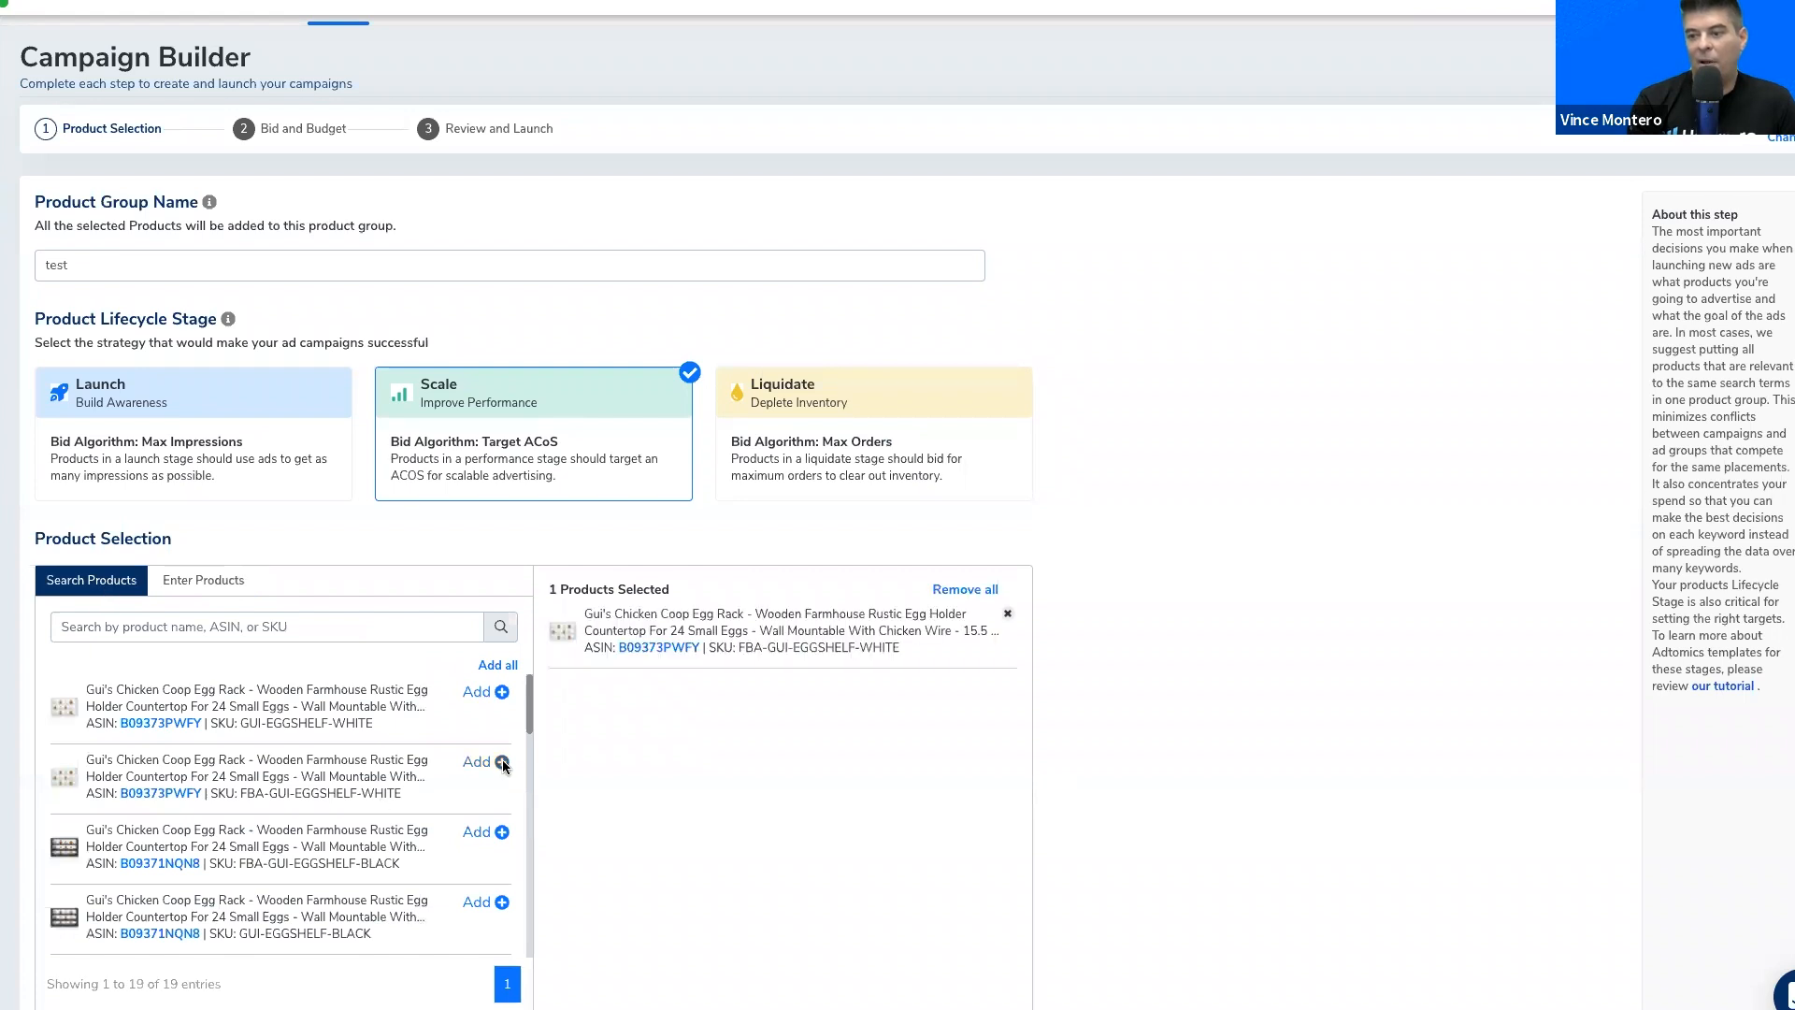
Step: Set the target ACOS to 72% and accept the suggested $1.08 starting bid and $54 maximum daily budget
scroll(772, 729, down, 3)
click(1564, 924)
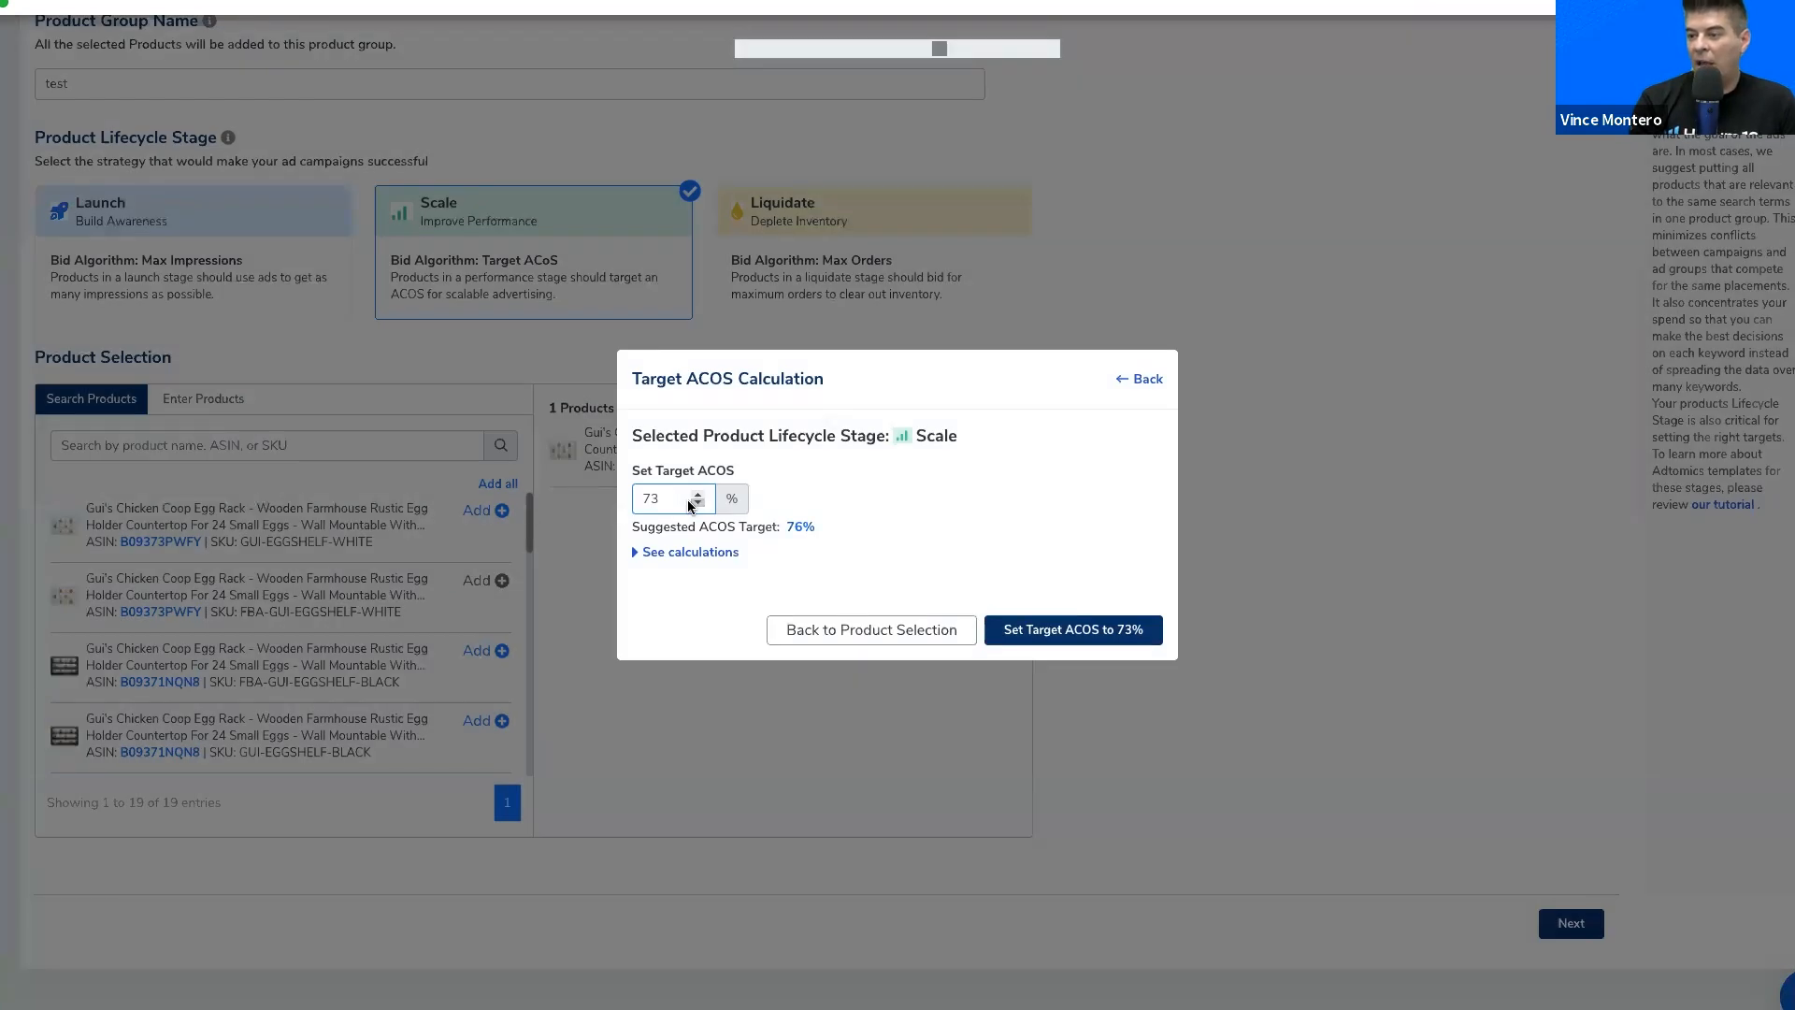
click(697, 503)
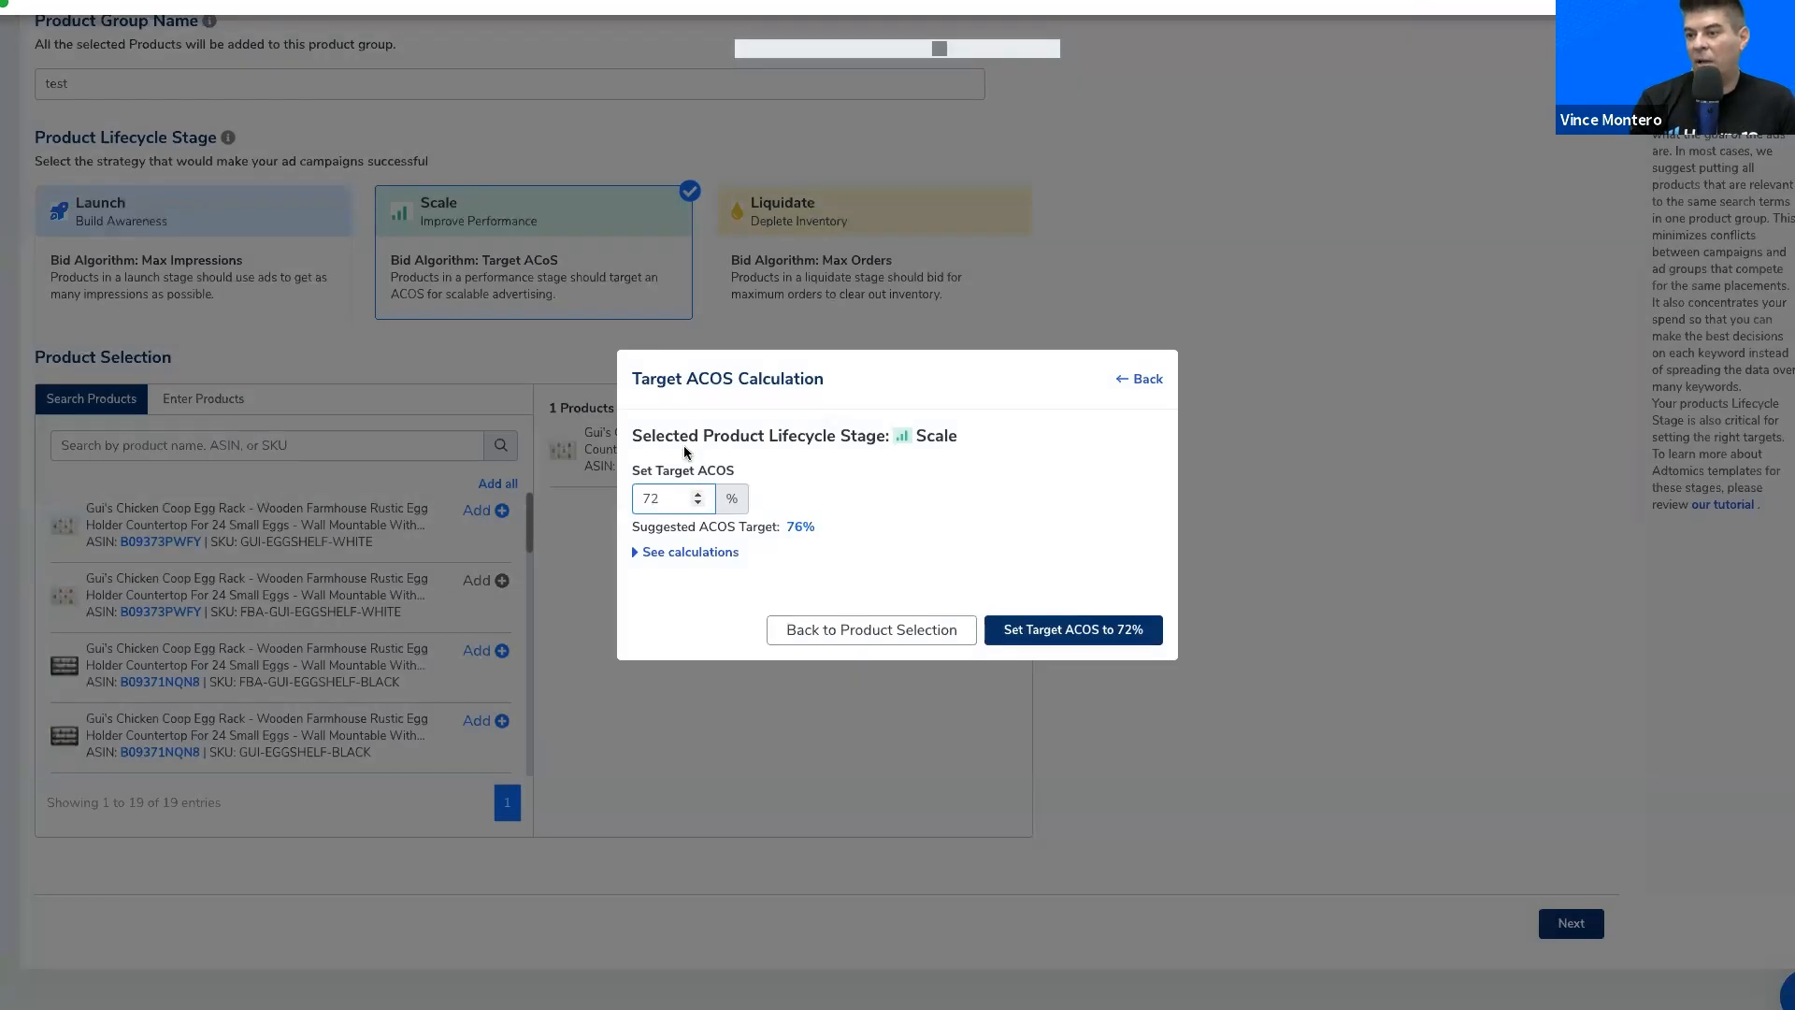
click(1045, 626)
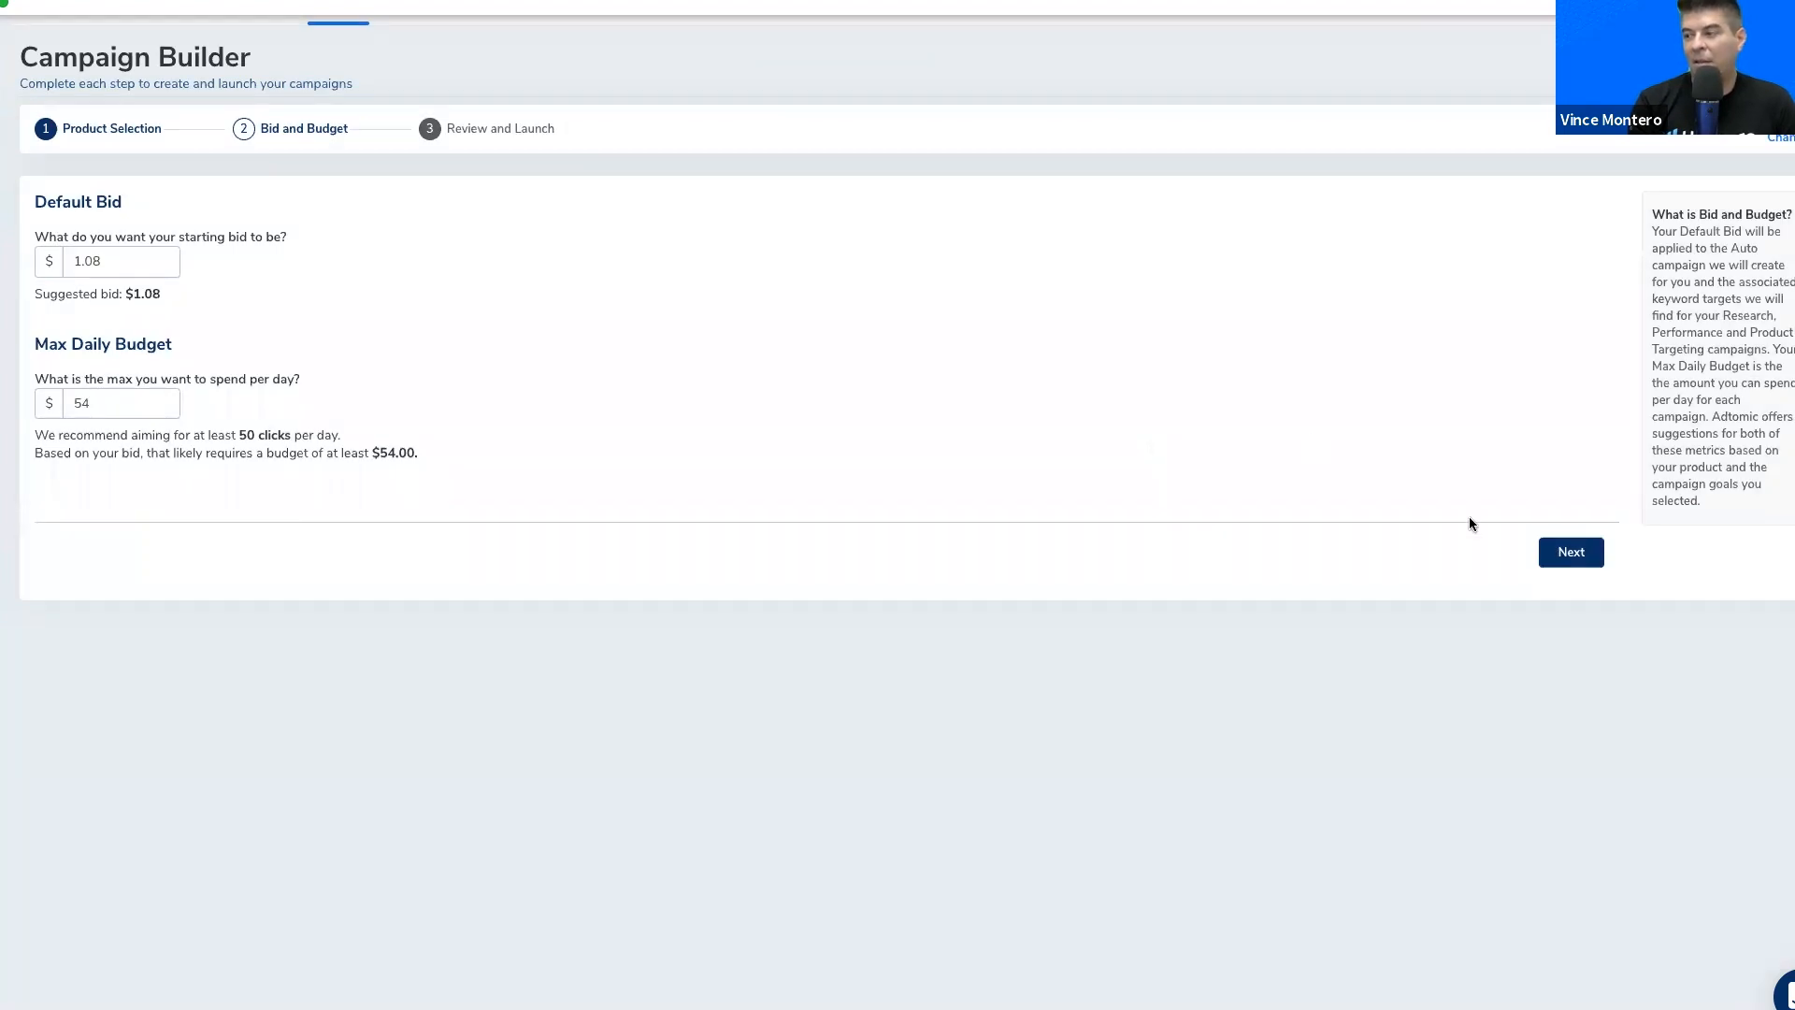
click(1575, 556)
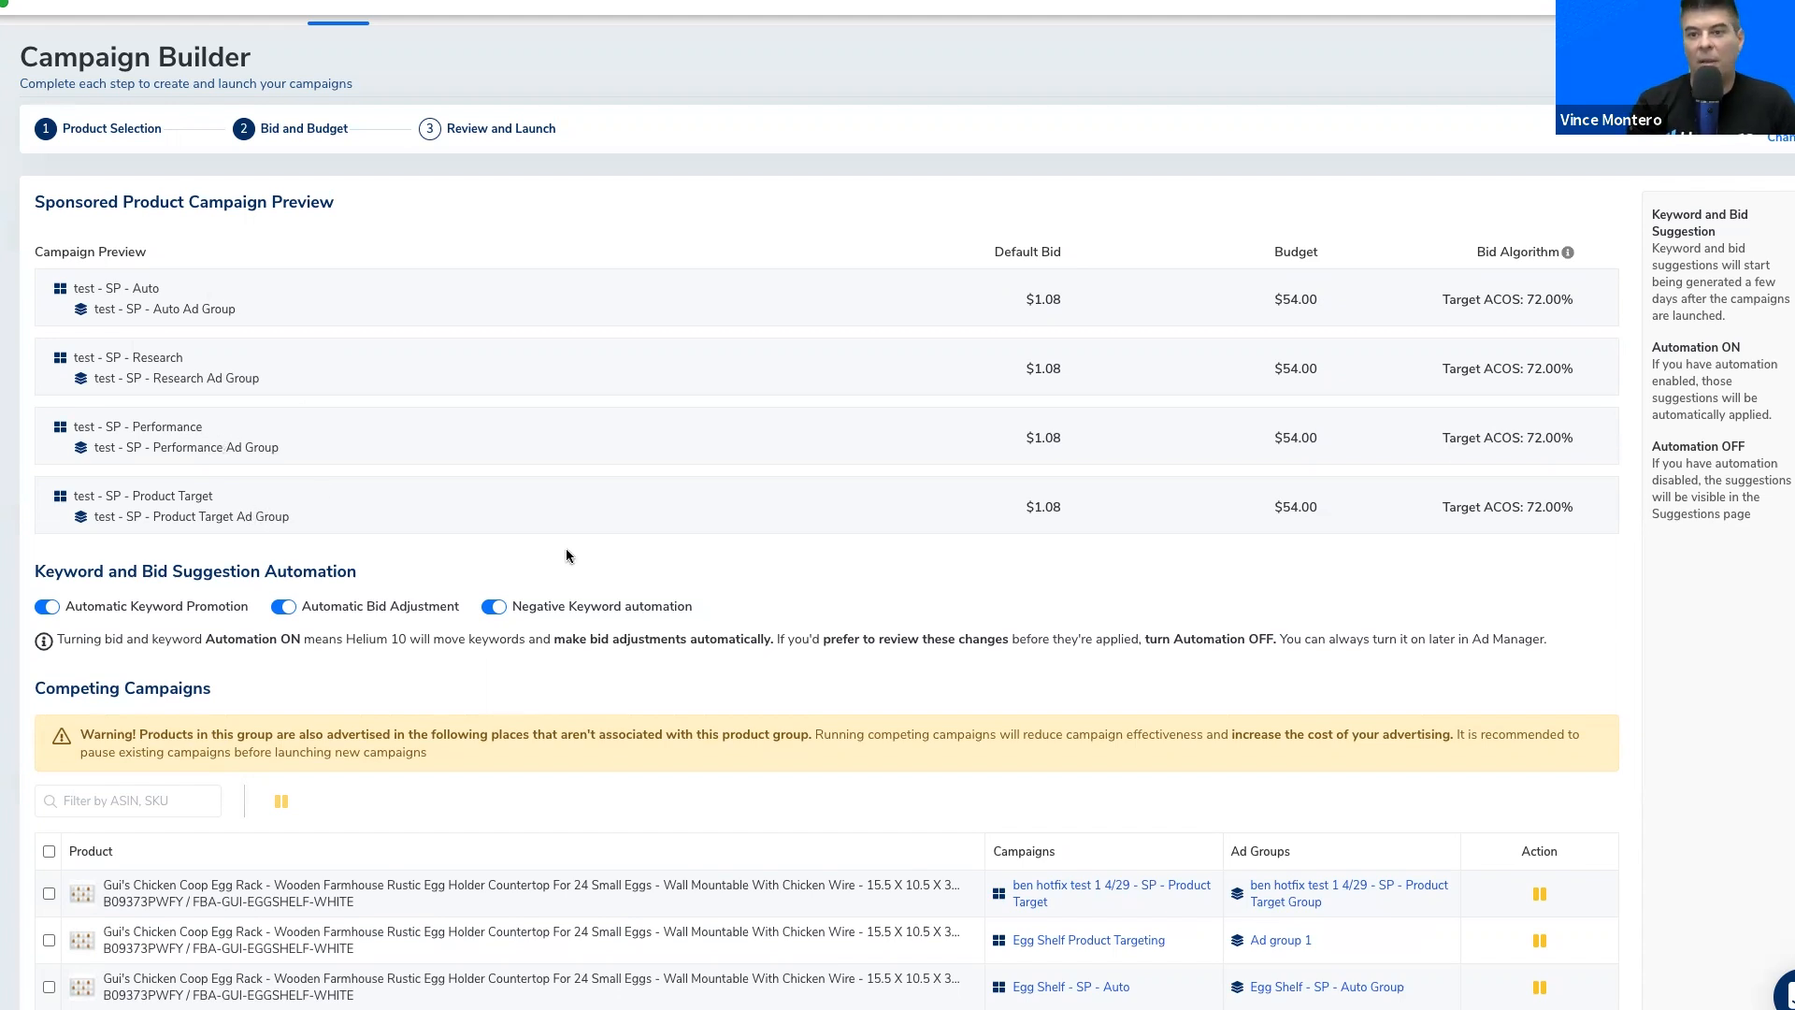
Step: Turn off Negative Keyword automation, Automatic Bid Adjustment and Automatic Keyword Promotion for the new campaigns
scroll(566, 555, down, 2)
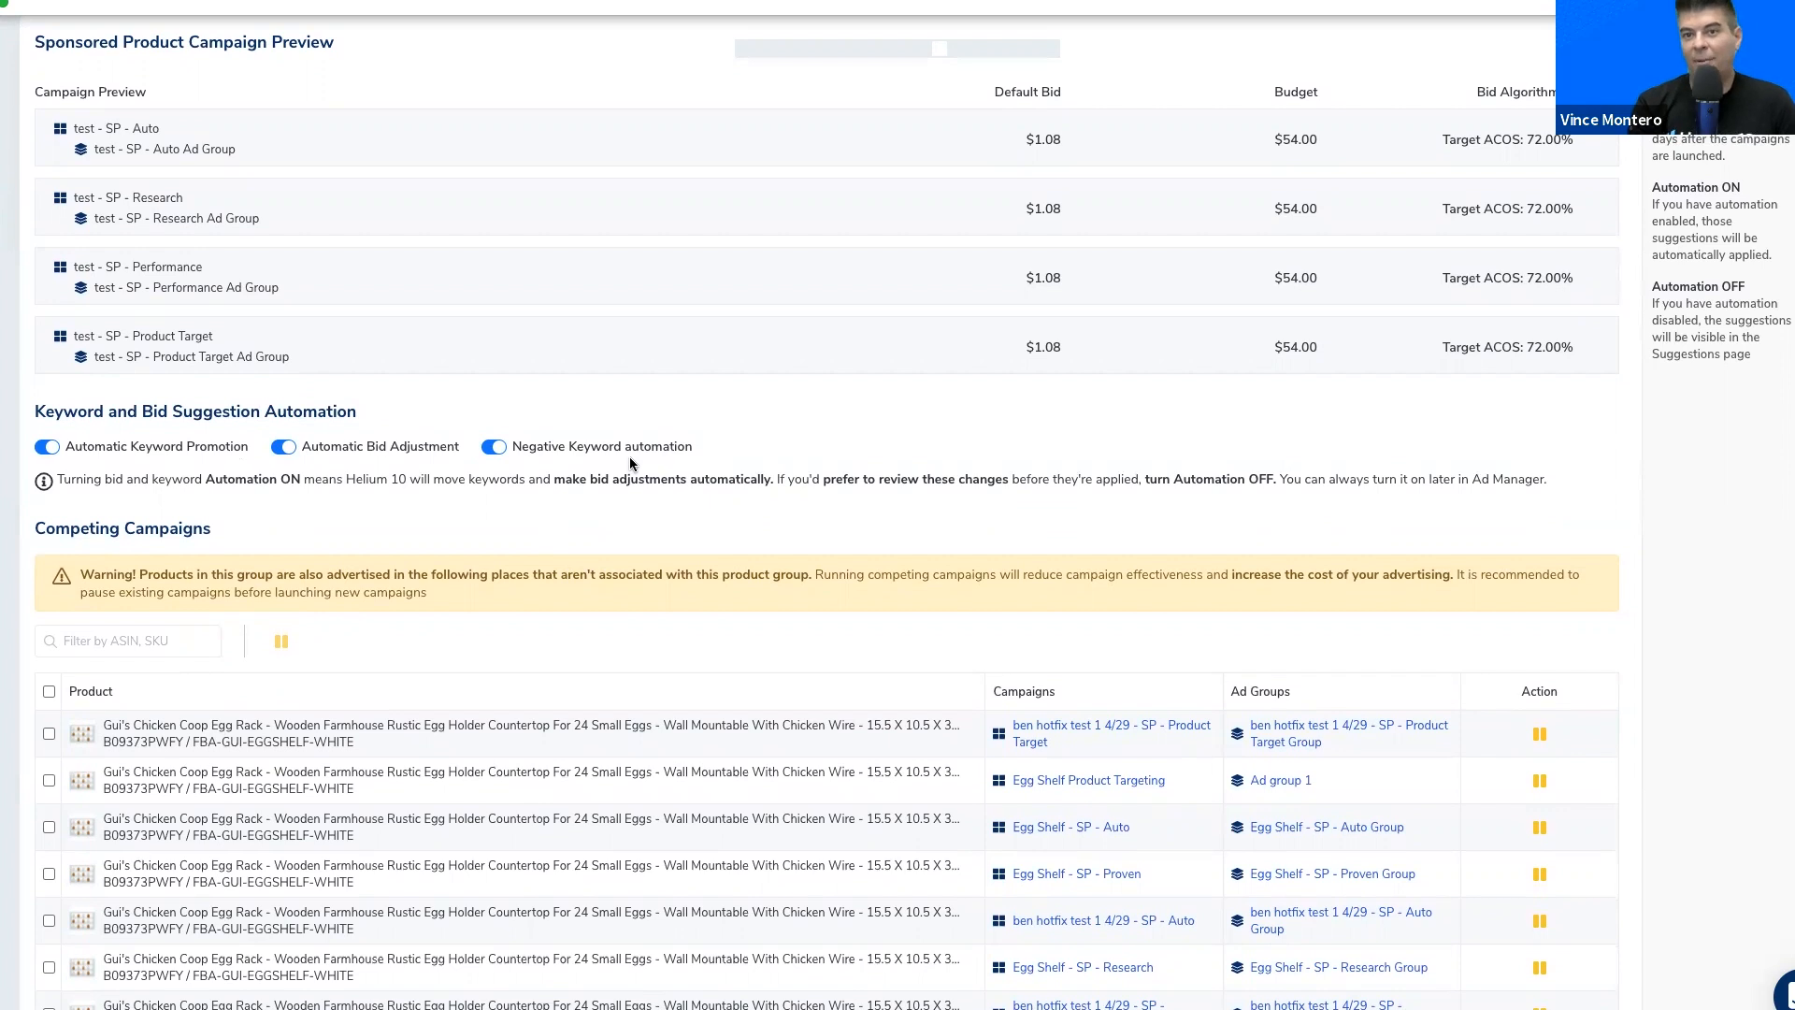
click(495, 447)
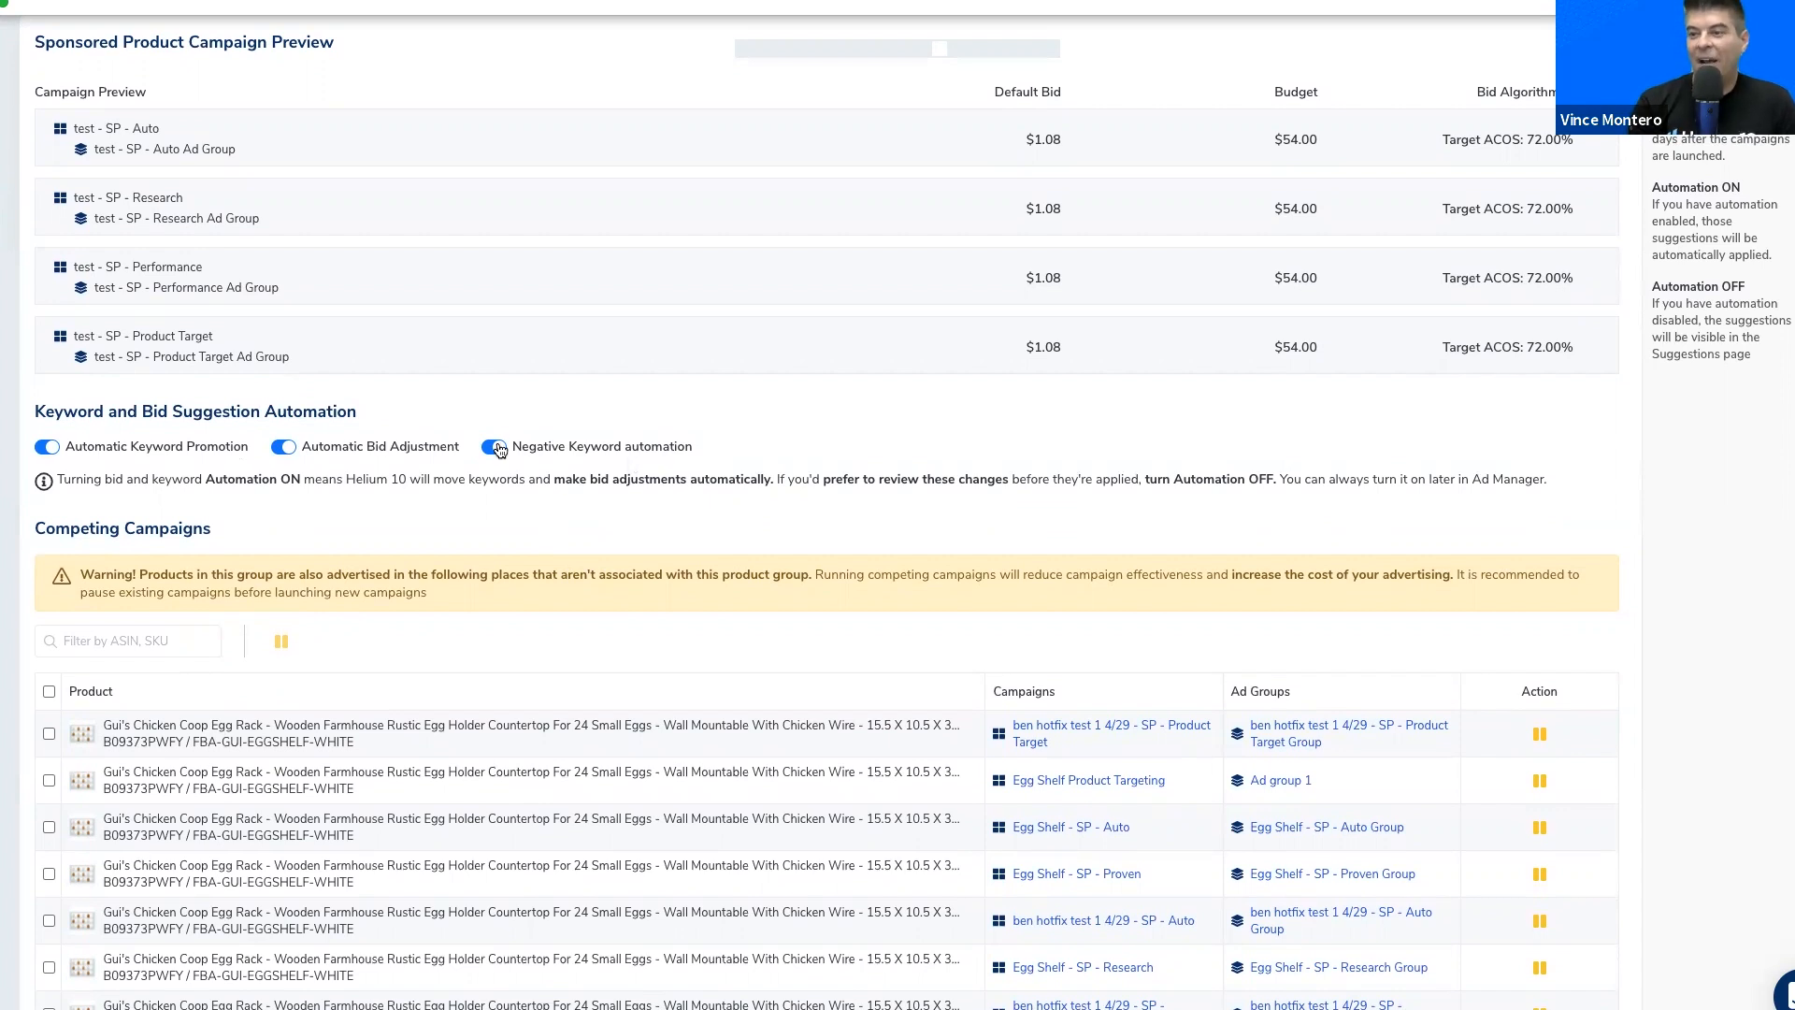
click(290, 448)
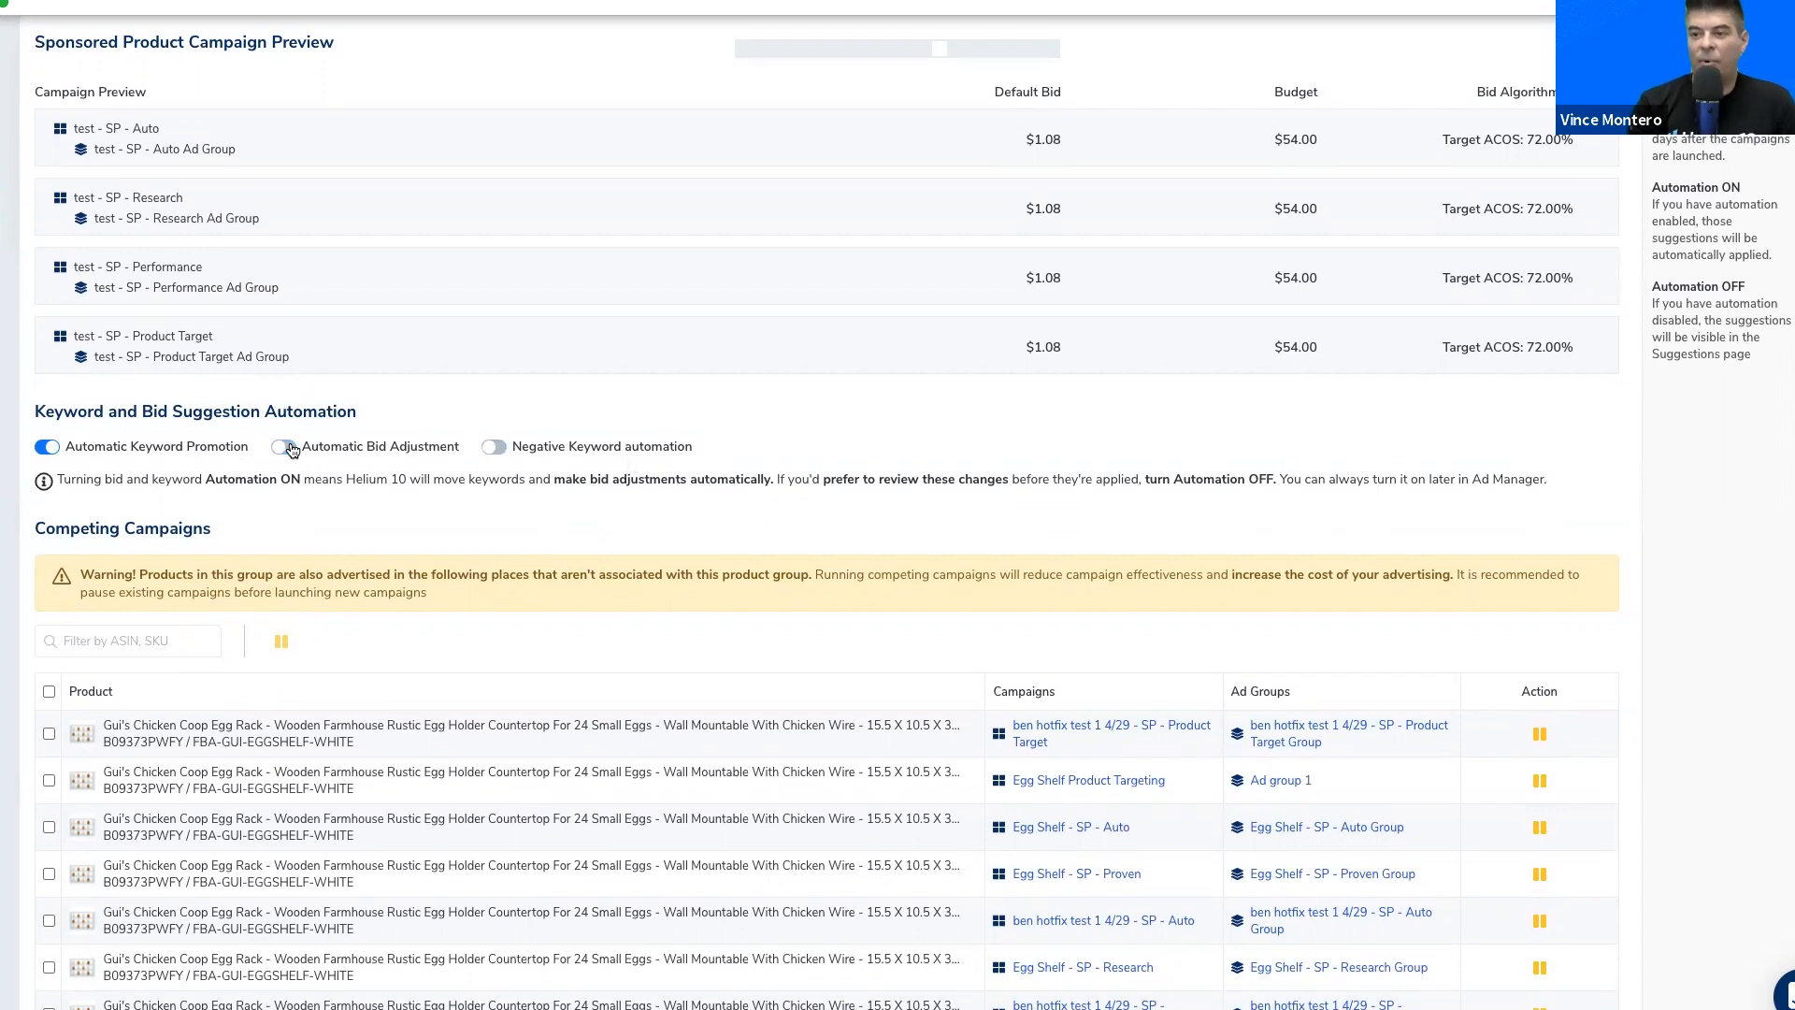
click(49, 447)
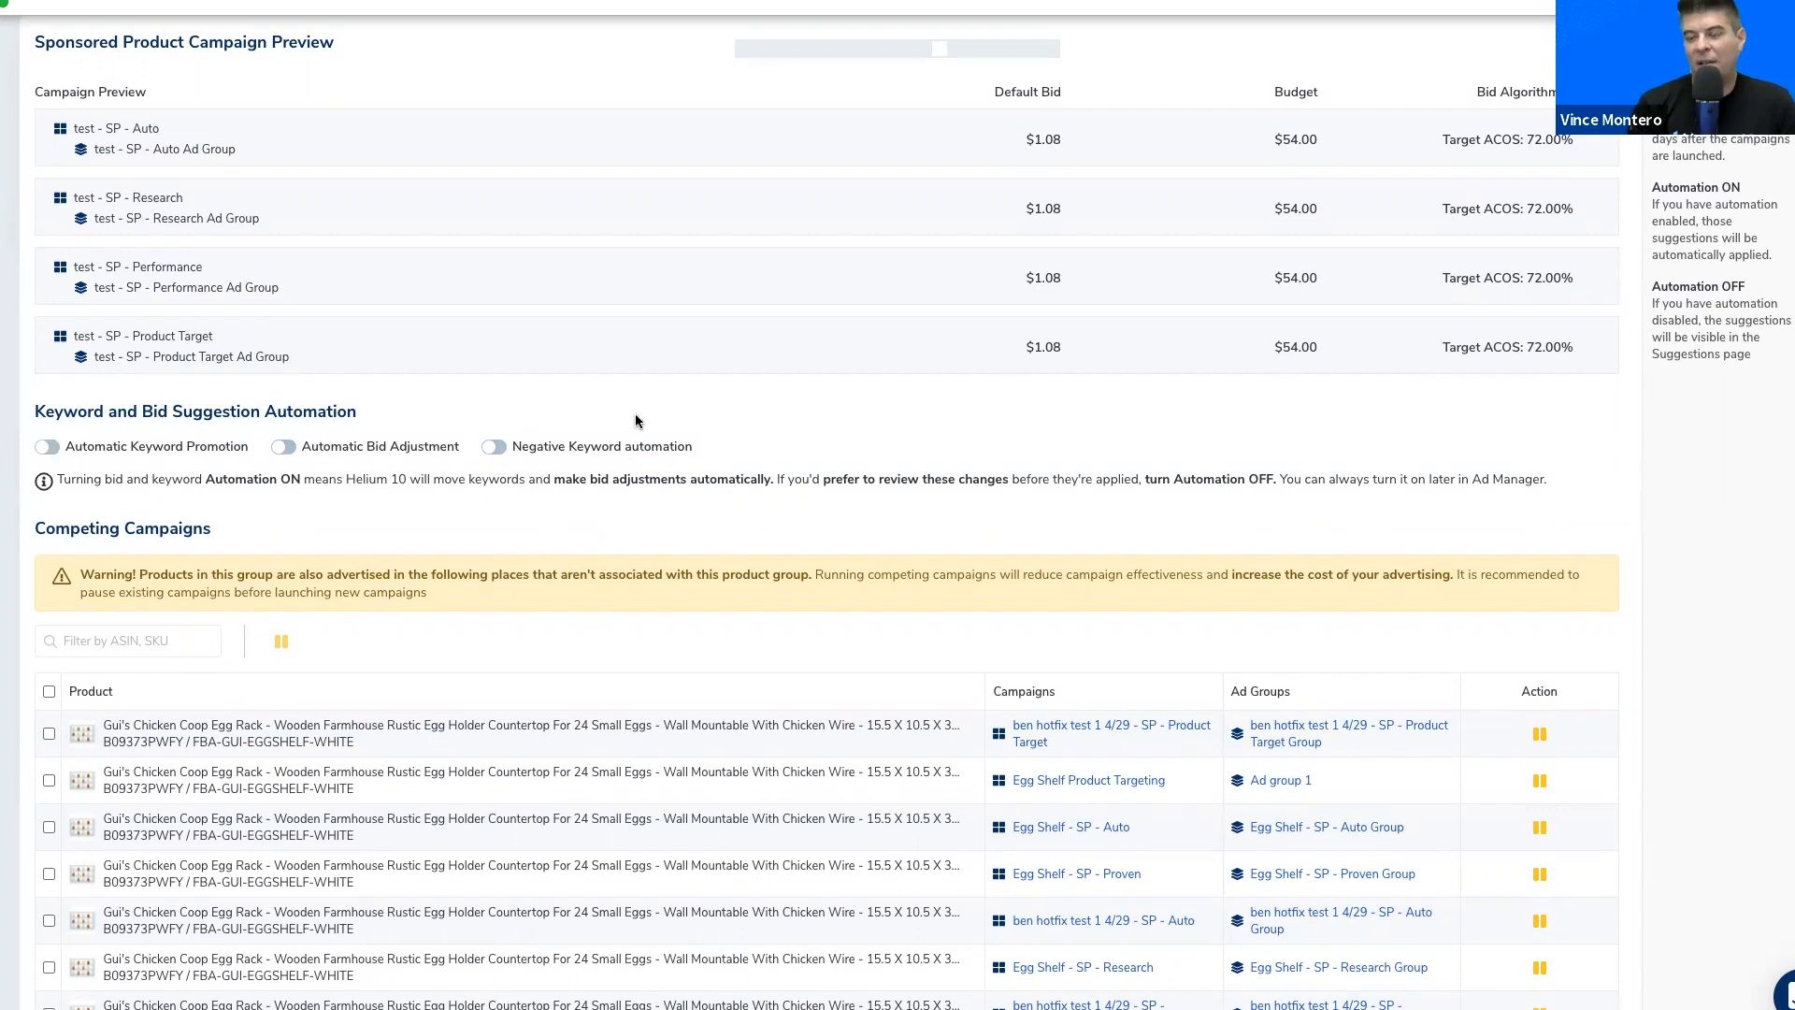
mouse_move(3, 262)
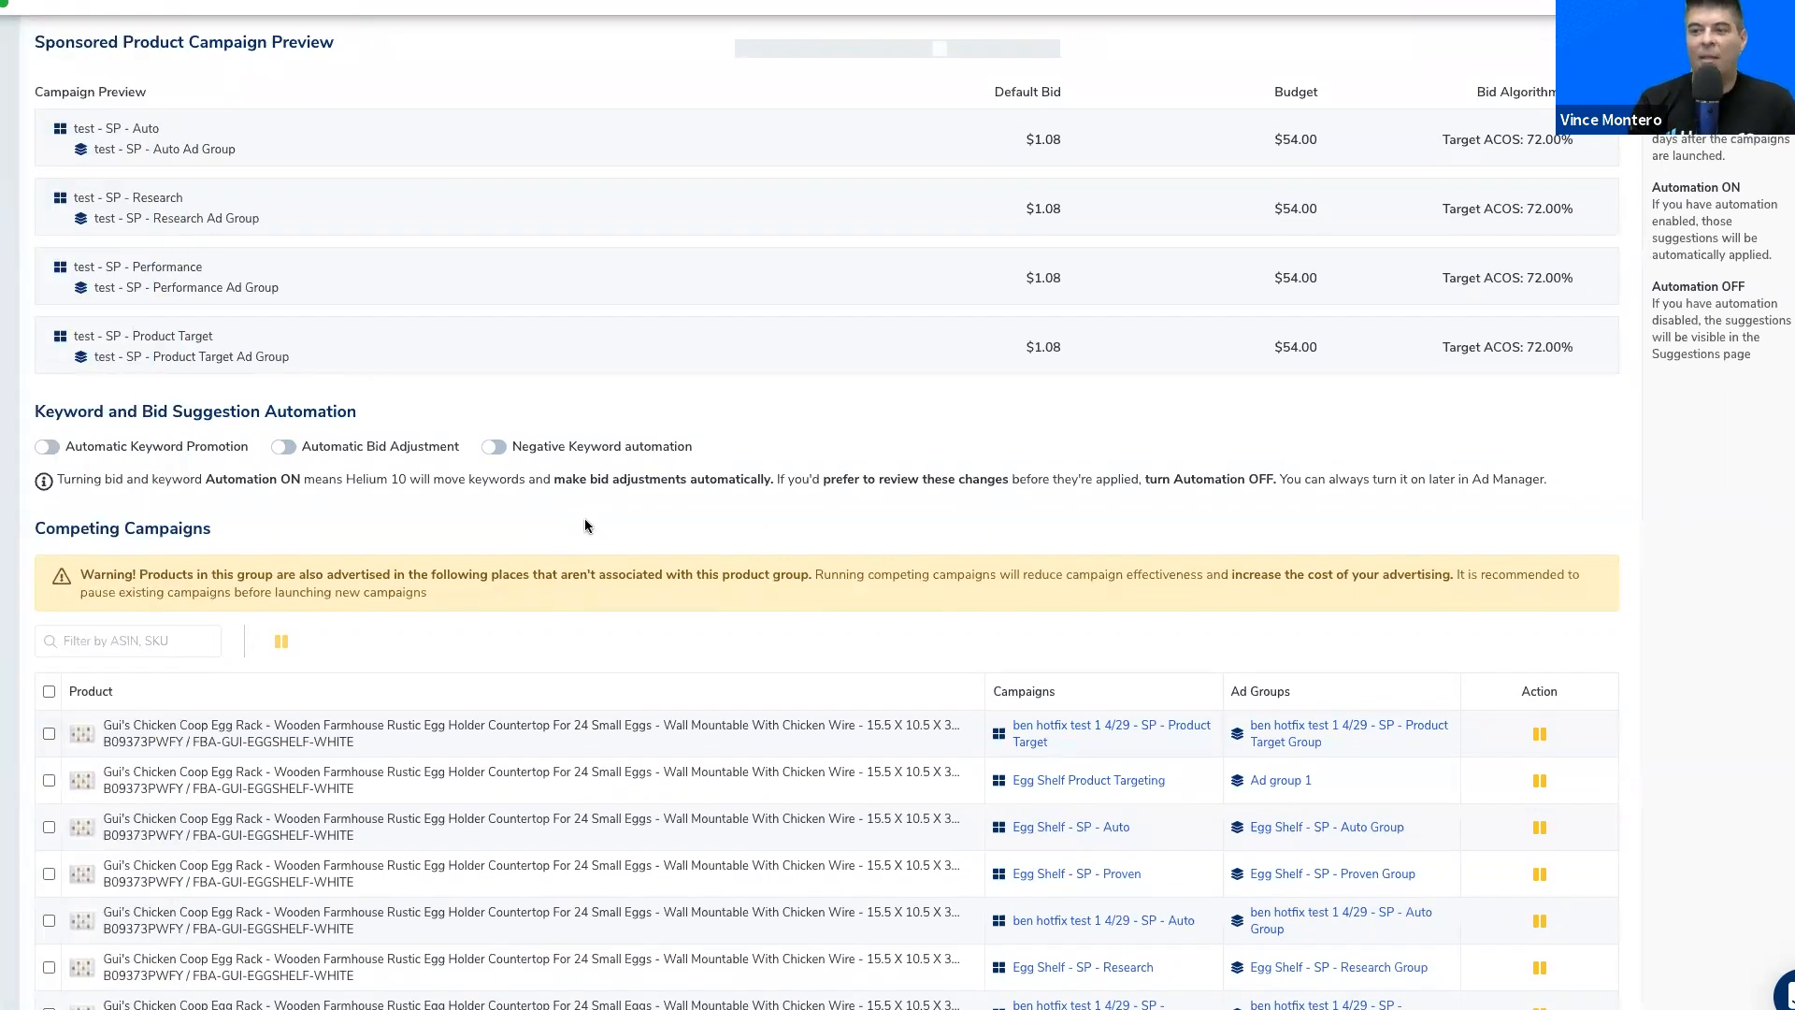
Step: Review the Sponsored Product campaign preview and the competing campaigns that already advertise the selected product
scroll(942, 503, down, 1)
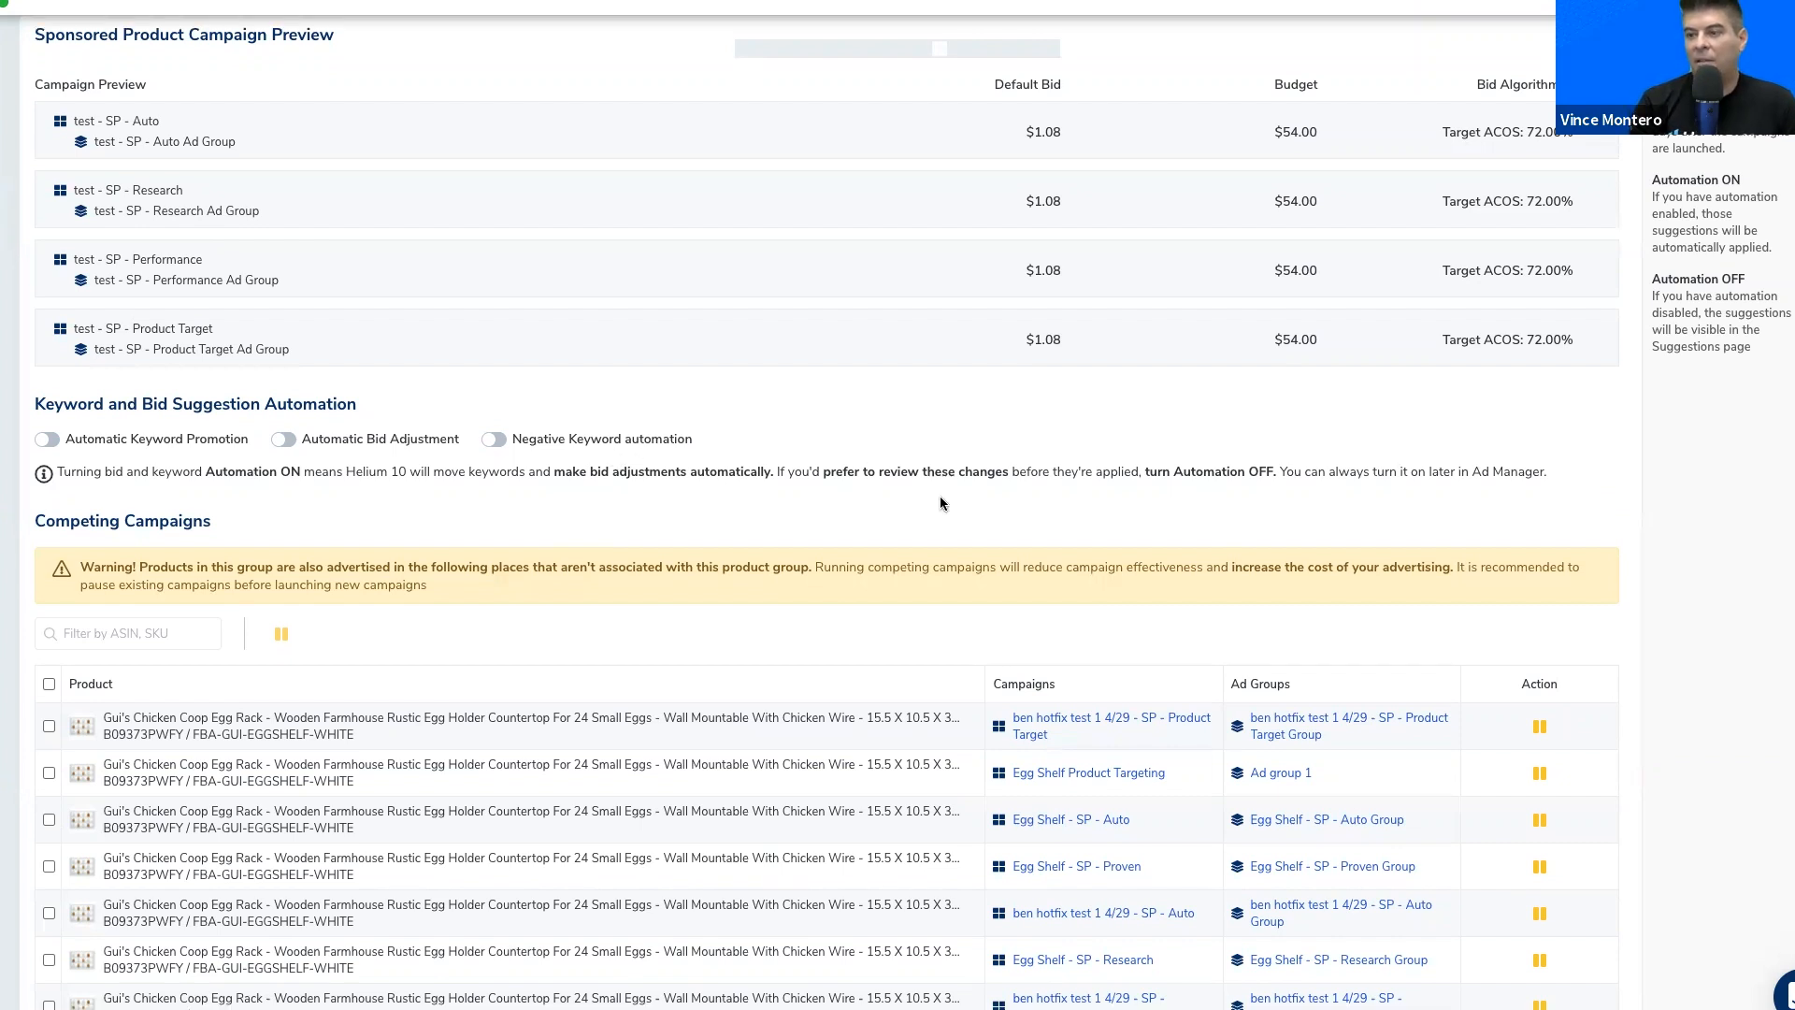
scroll(941, 503, down, 3)
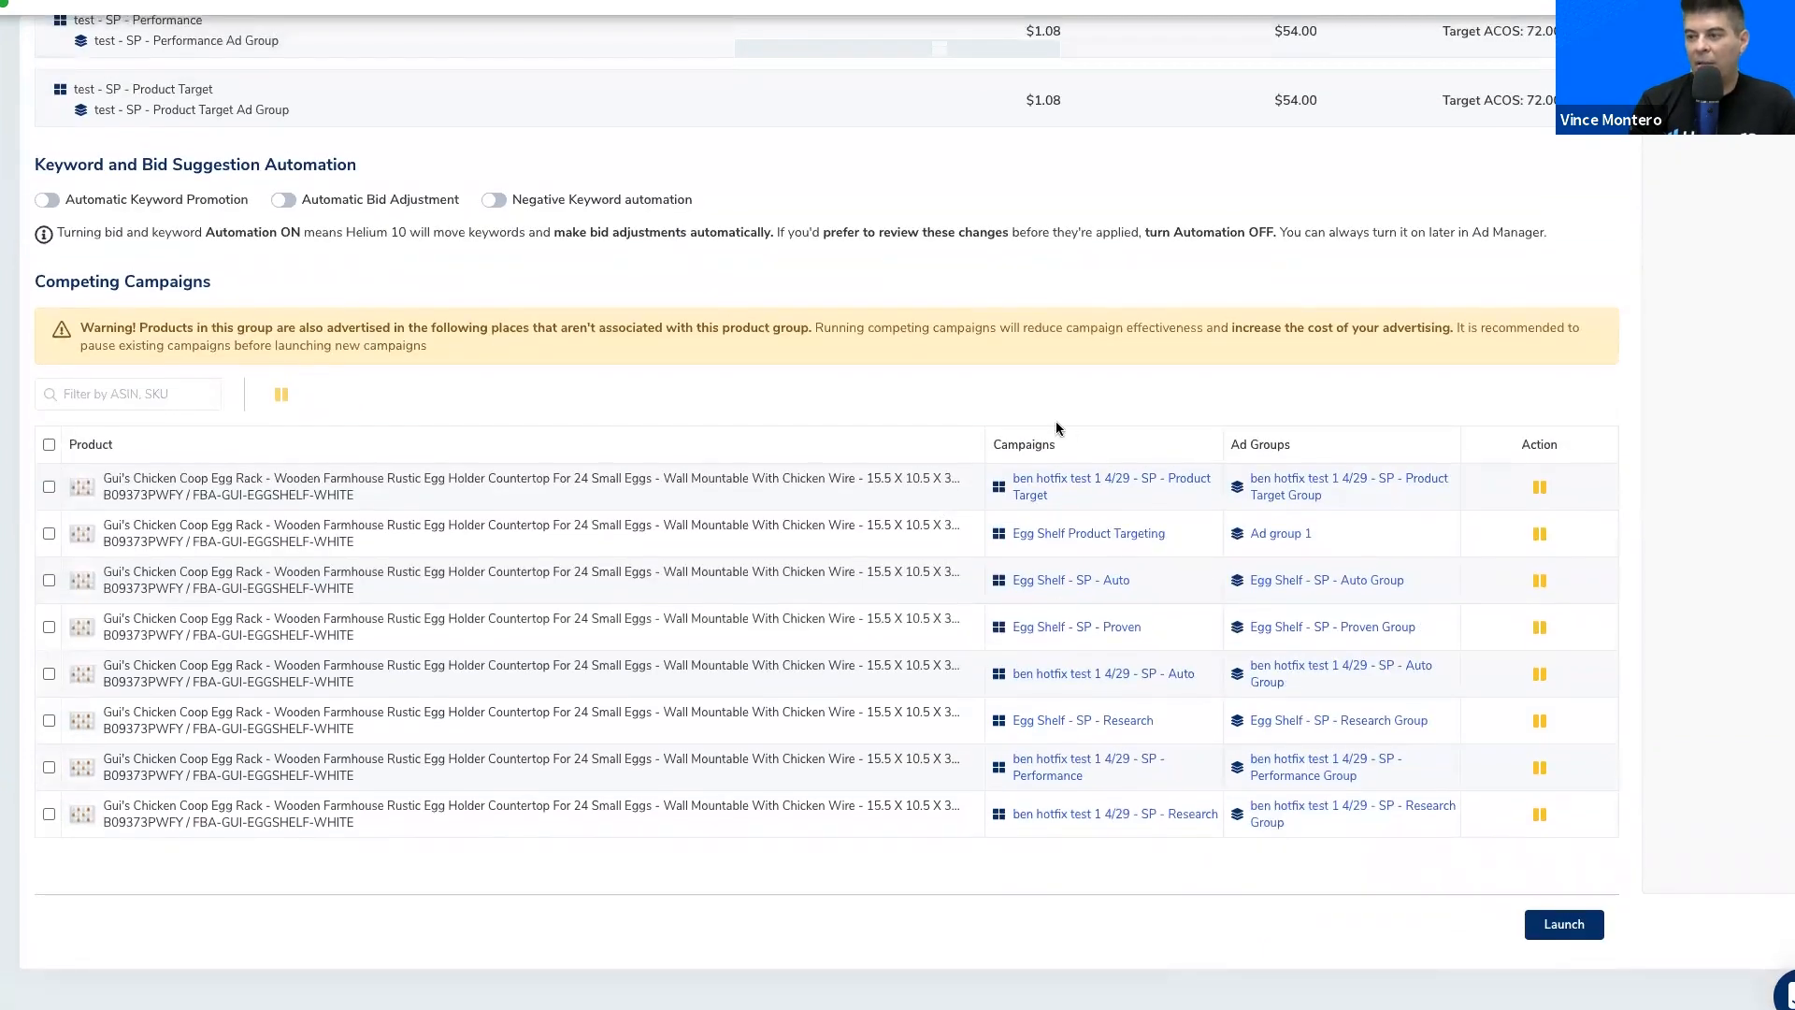
scroll(1057, 428, up, 4)
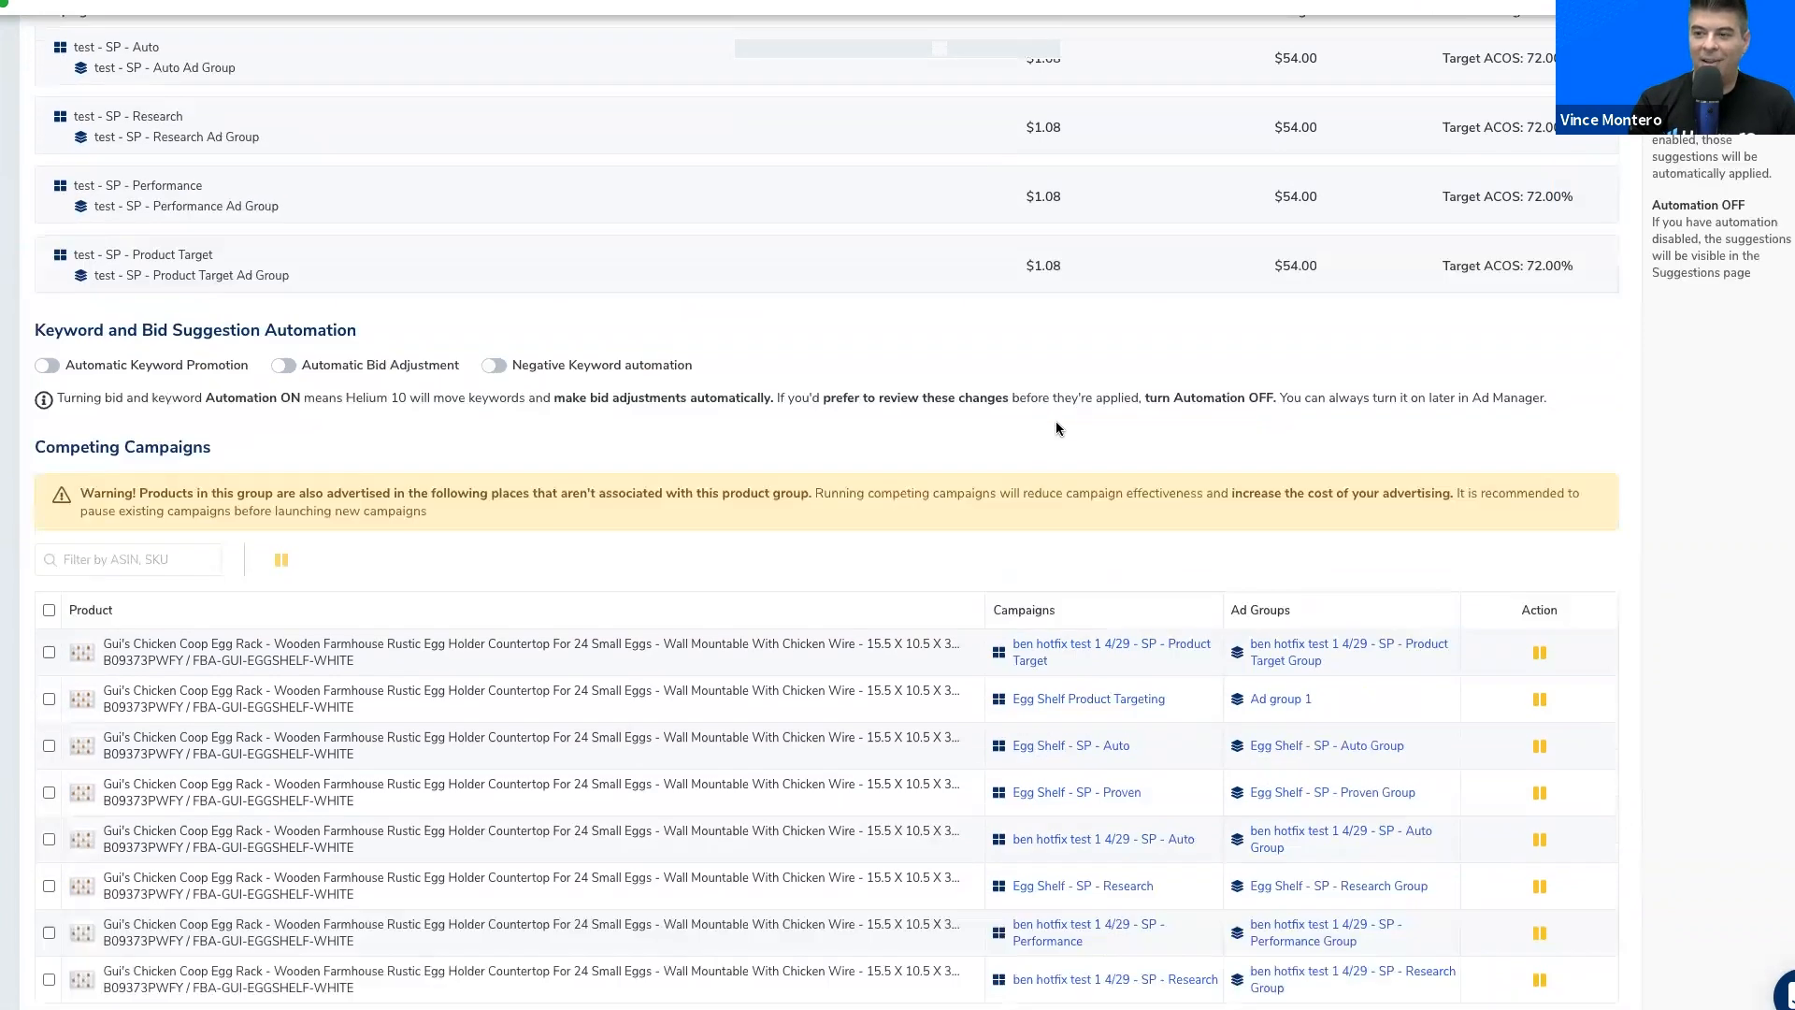
scroll(1057, 429, down, 4)
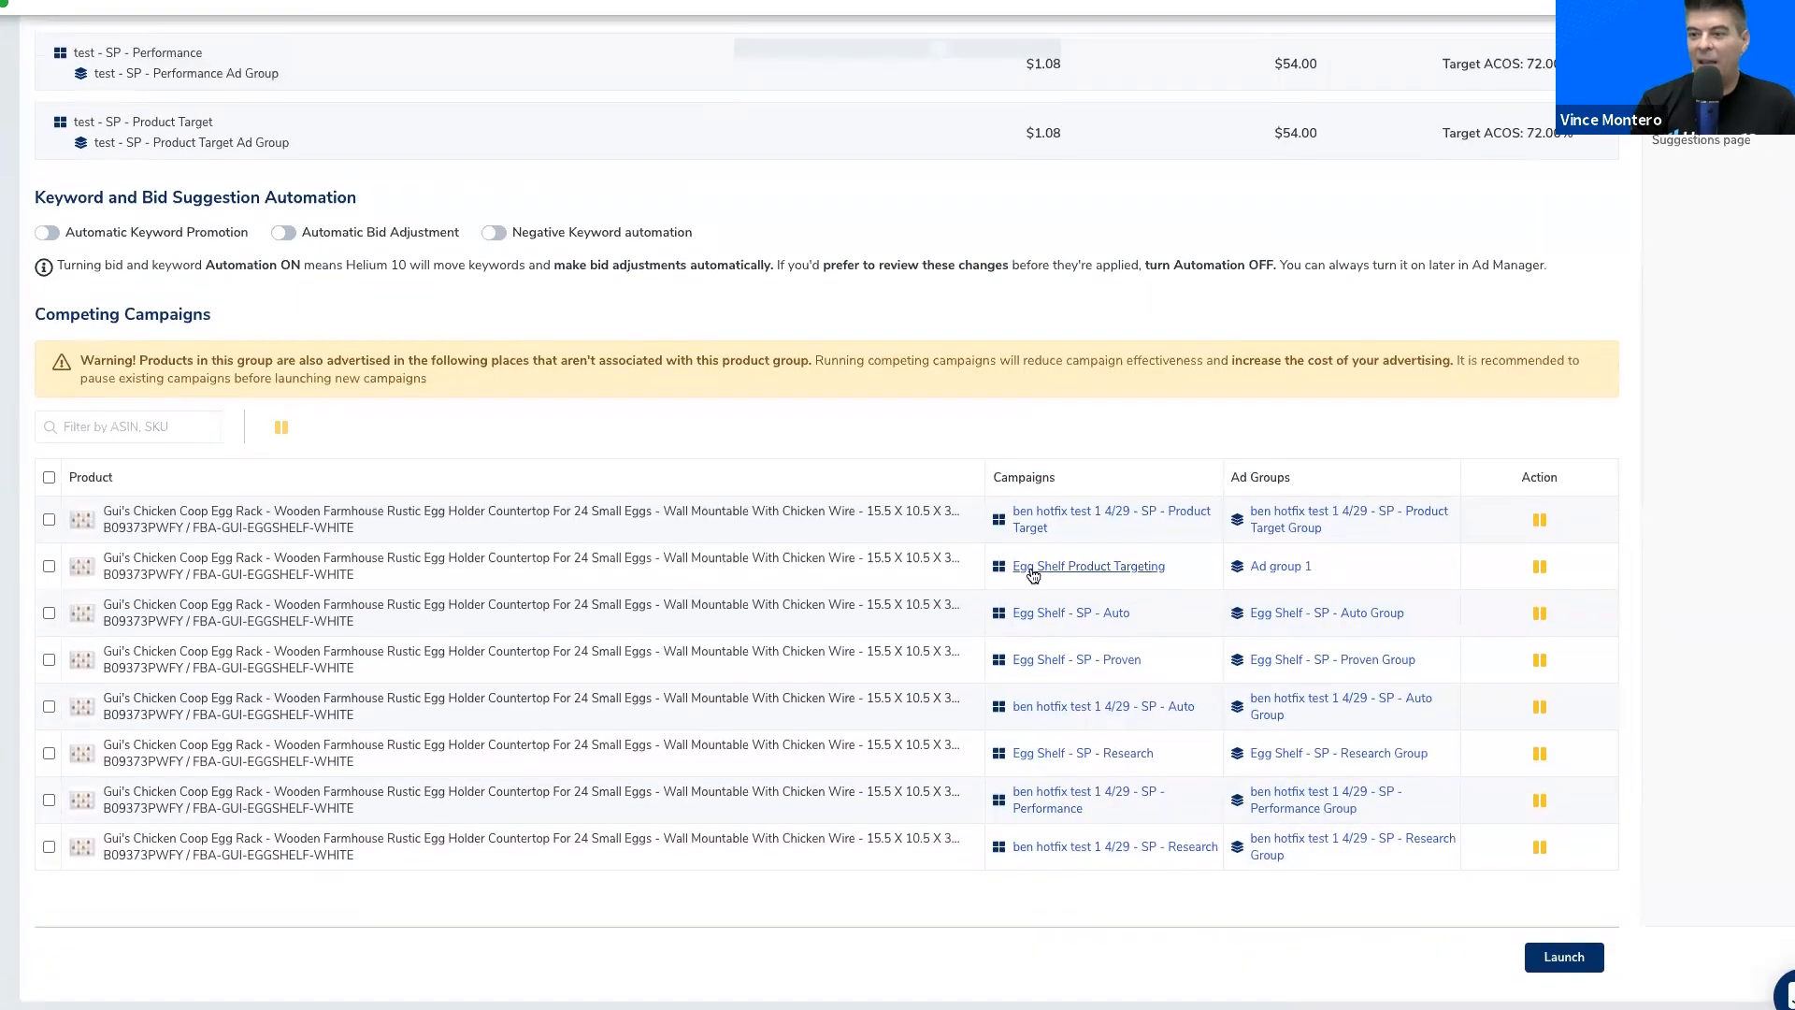
scroll(1032, 574, up, 4)
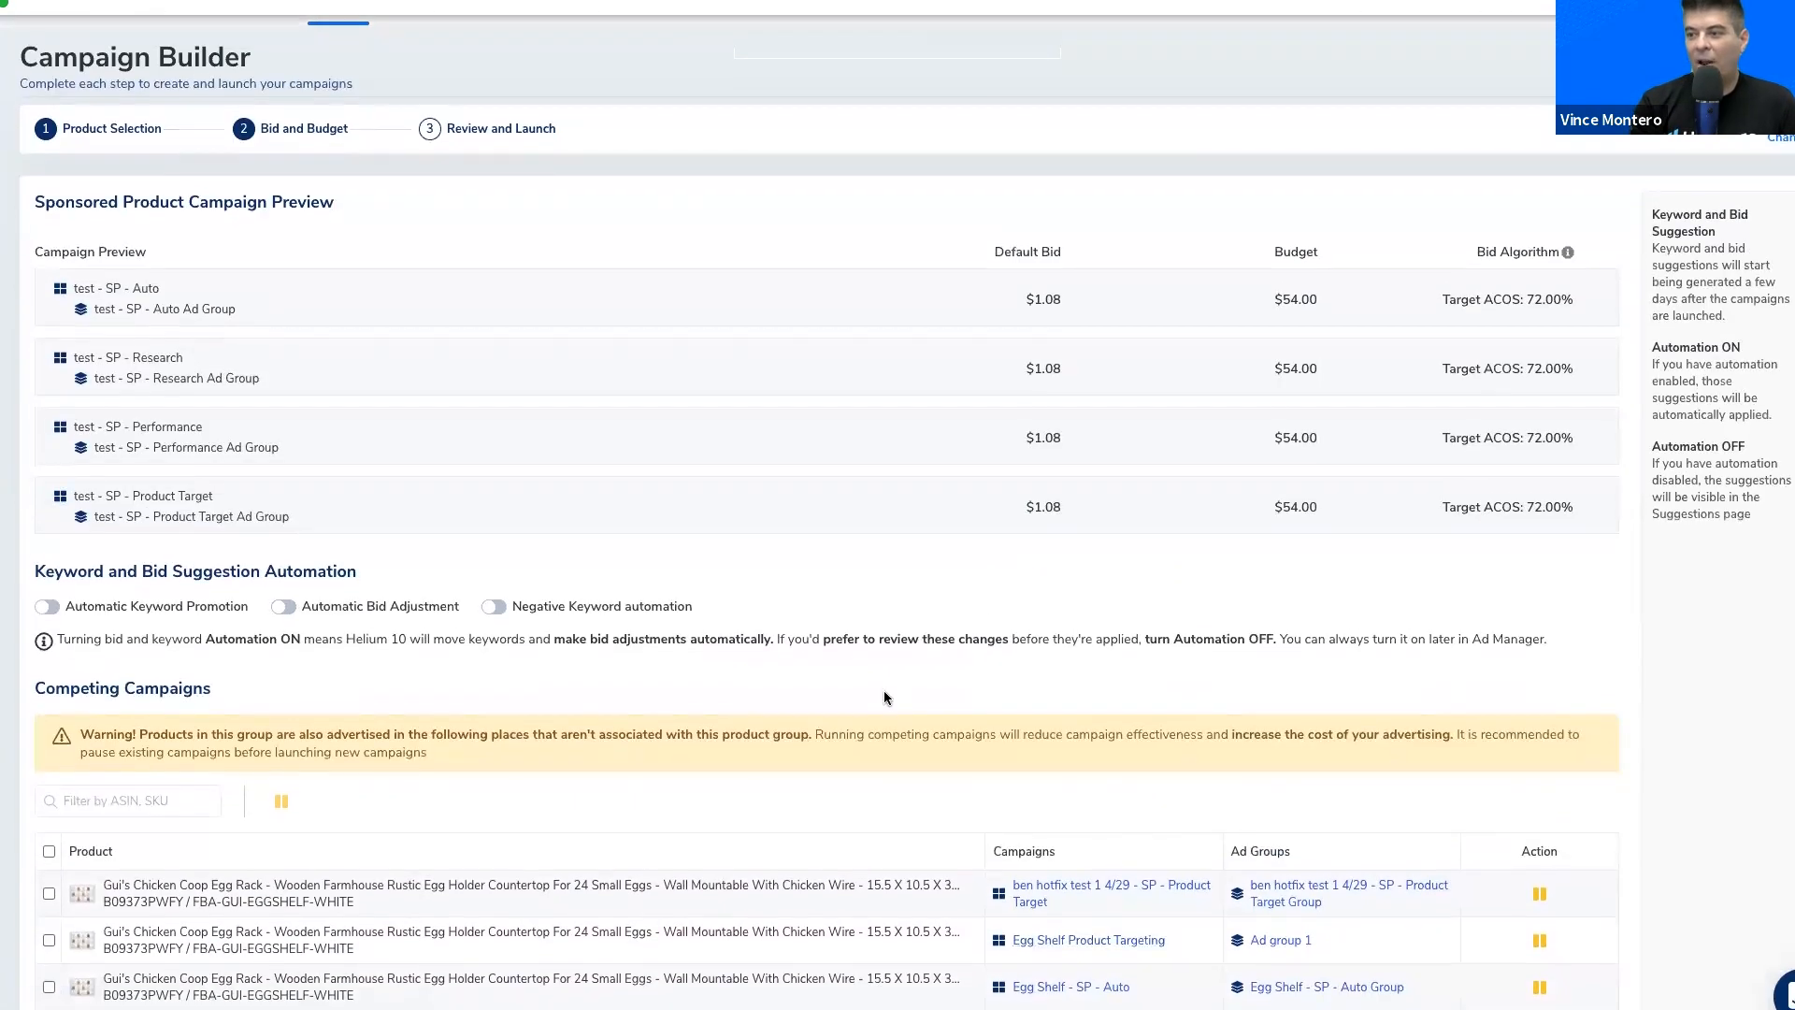
scroll(986, 428, down, 3)
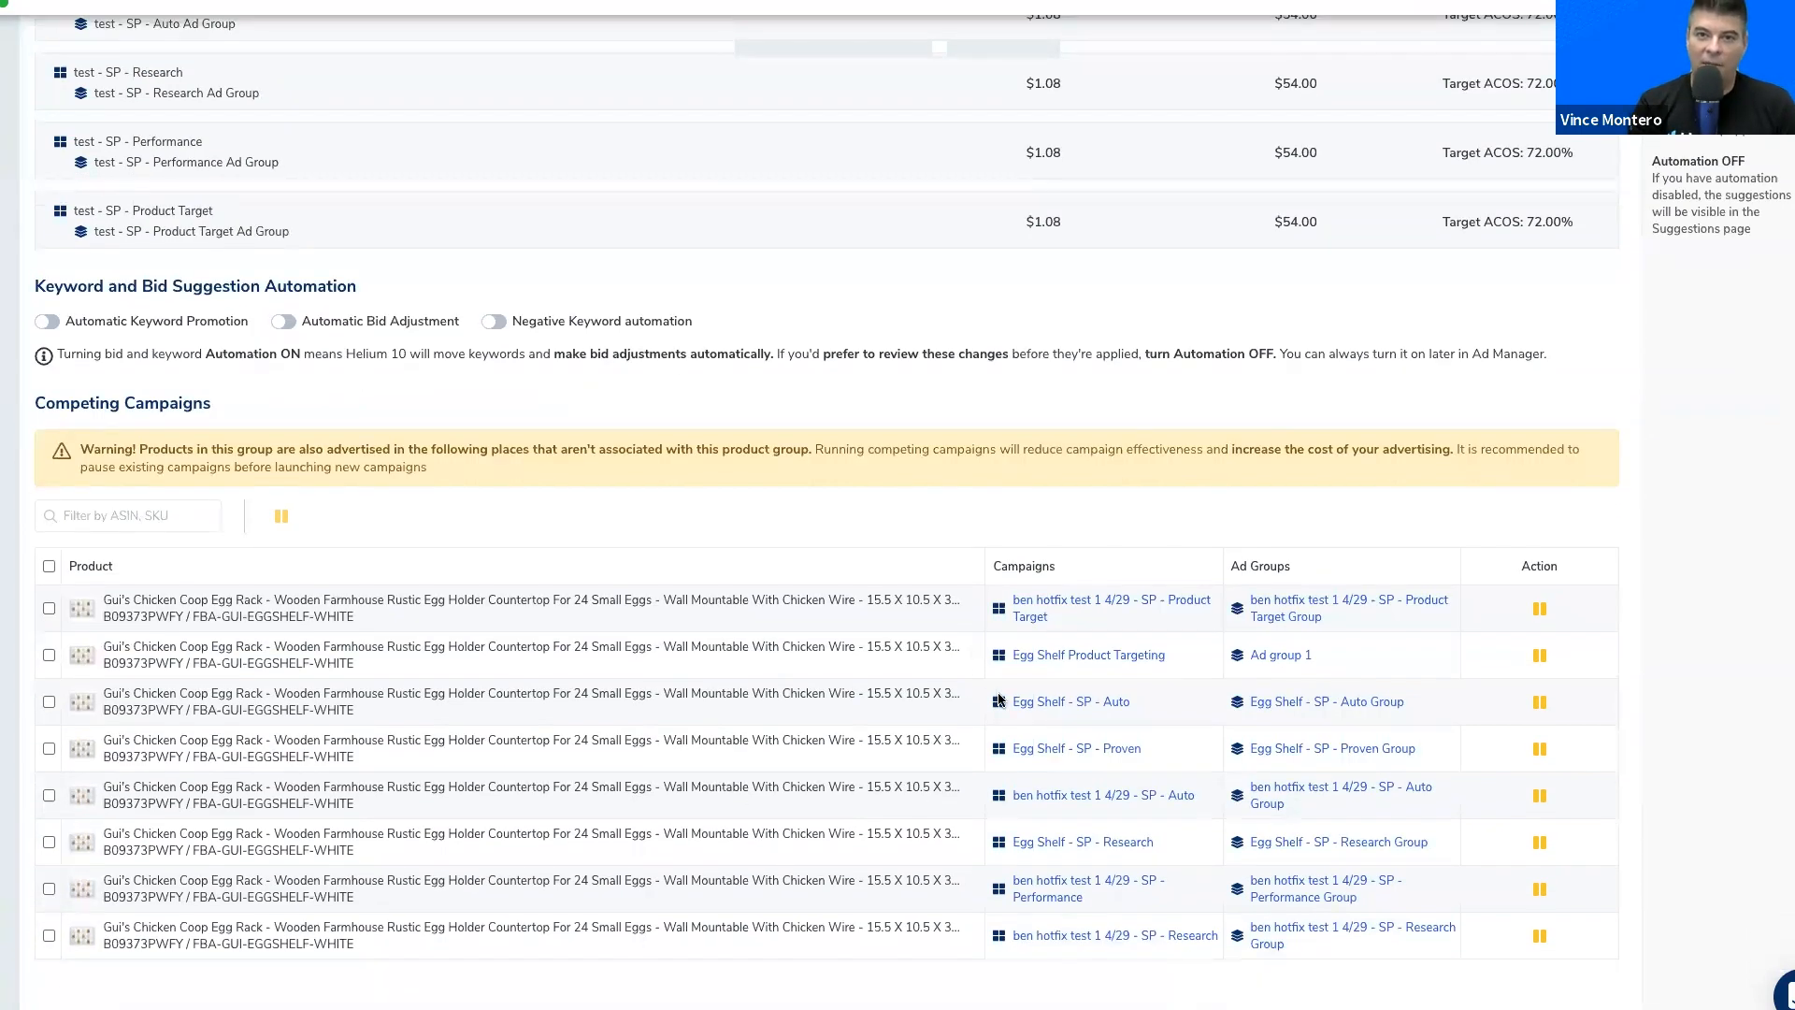
scroll(937, 735, up, 2)
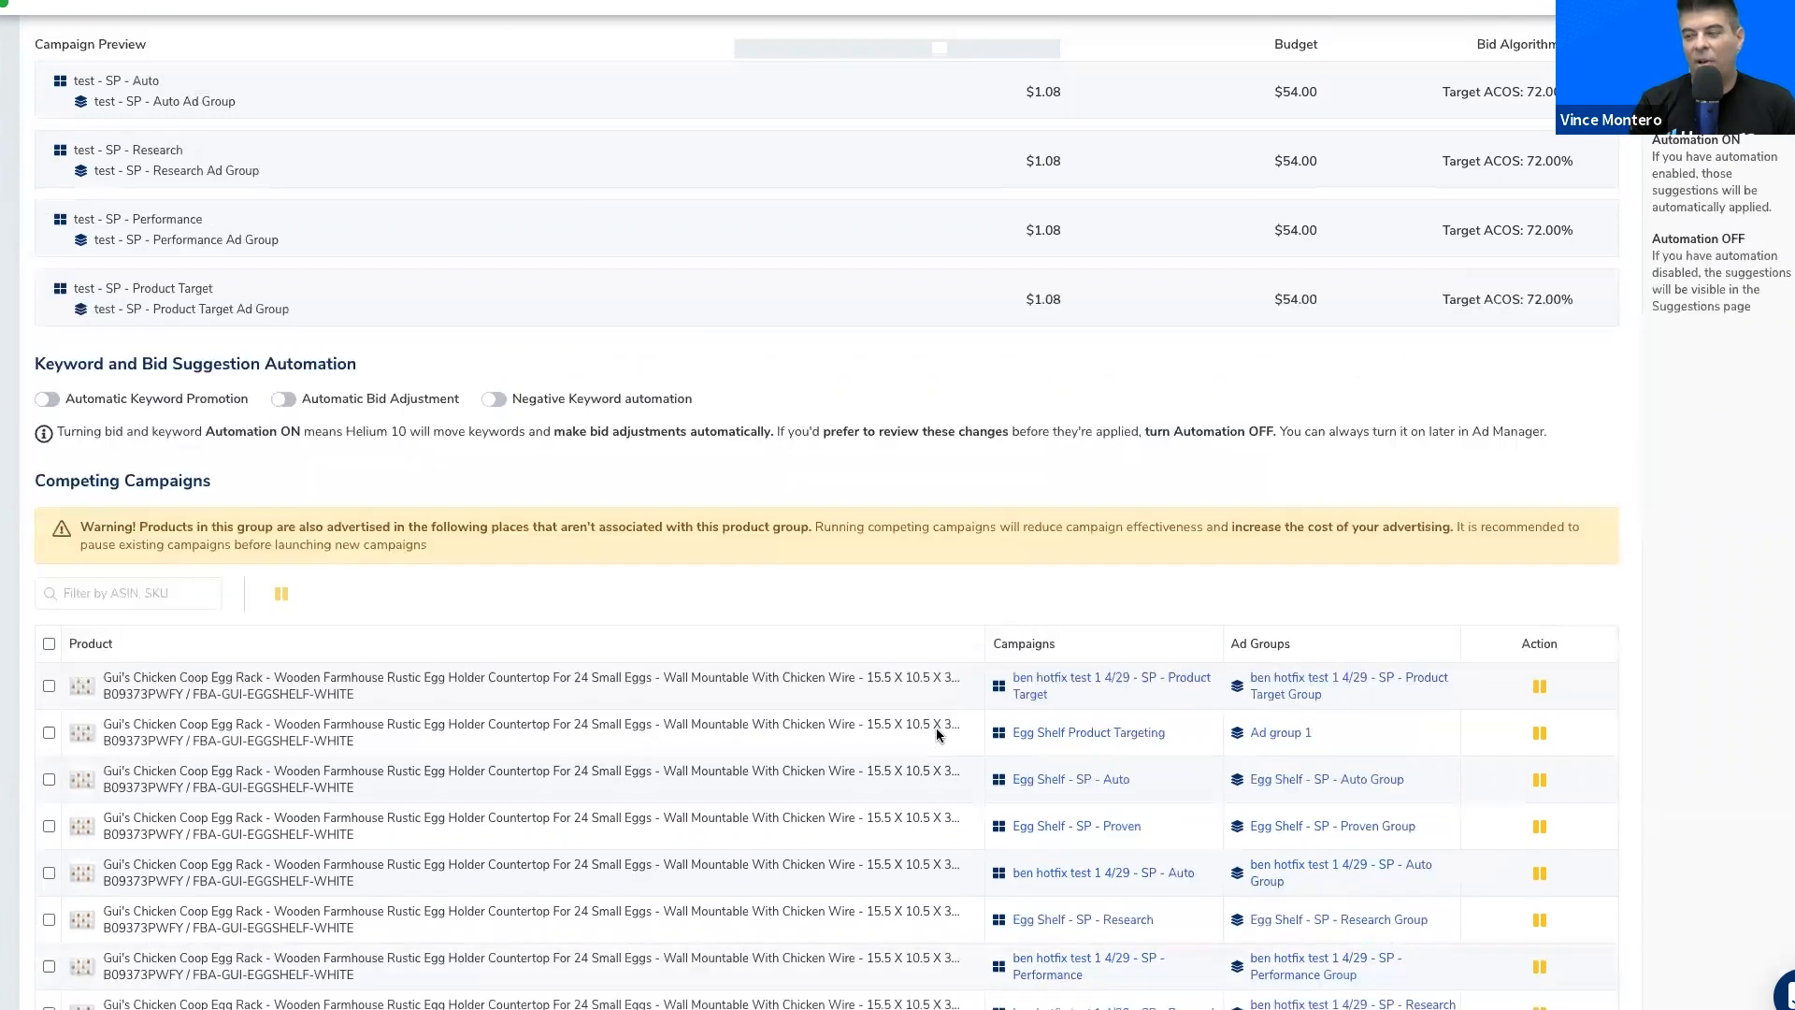
scroll(936, 735, down, 4)
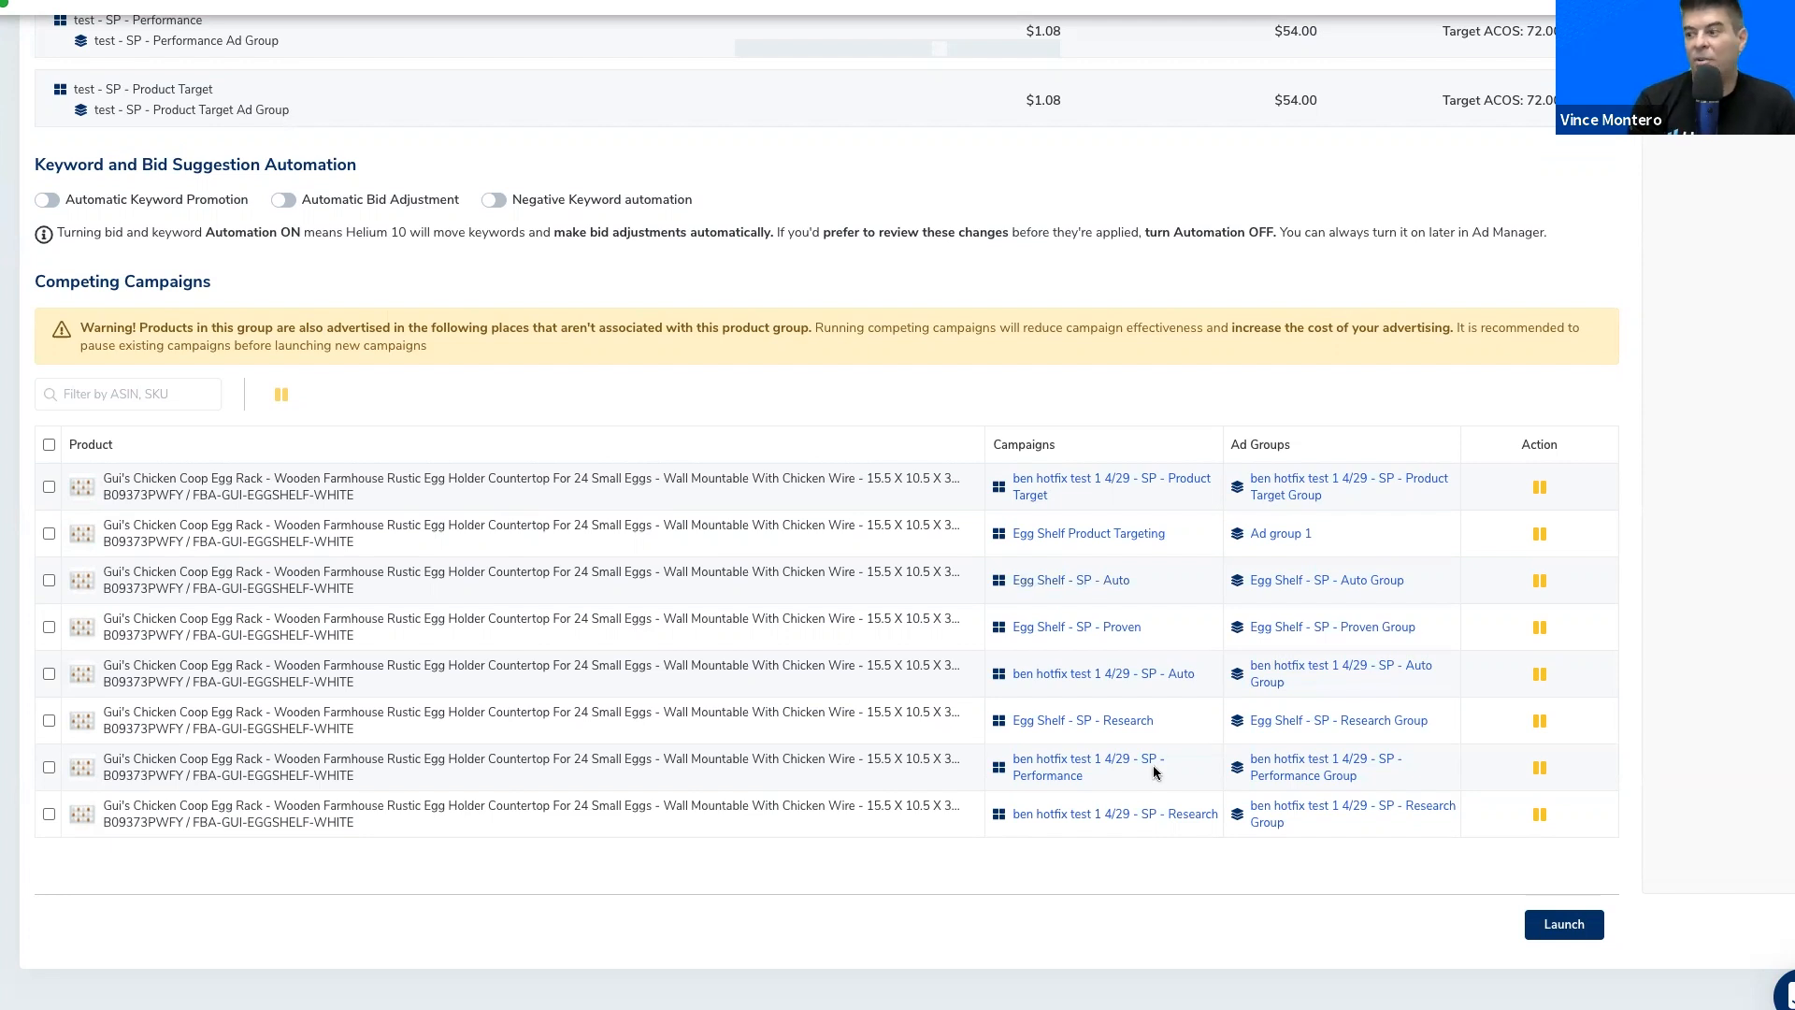
scroll(1398, 836, up, 5)
scroll(1399, 837, down, 1)
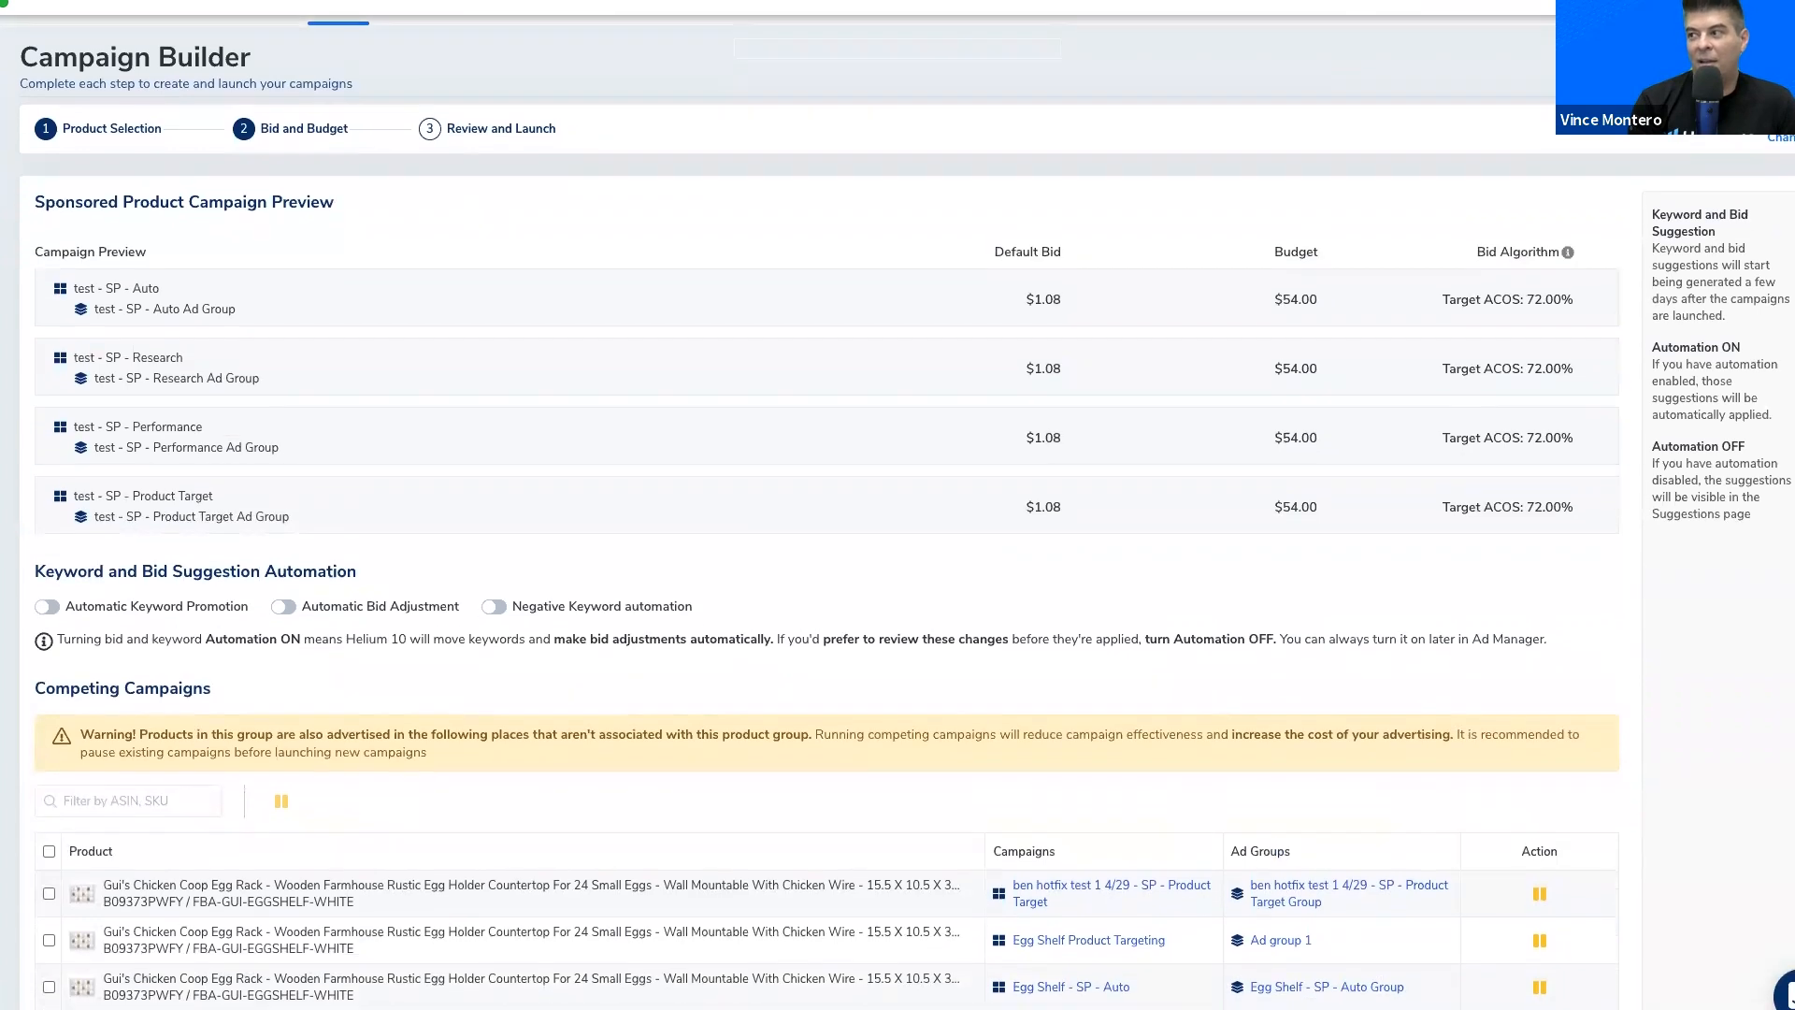
Step: Leave the Quick setup, start a Guided campaign instead, and choose the Launch lifecycle stage
click(1791, 147)
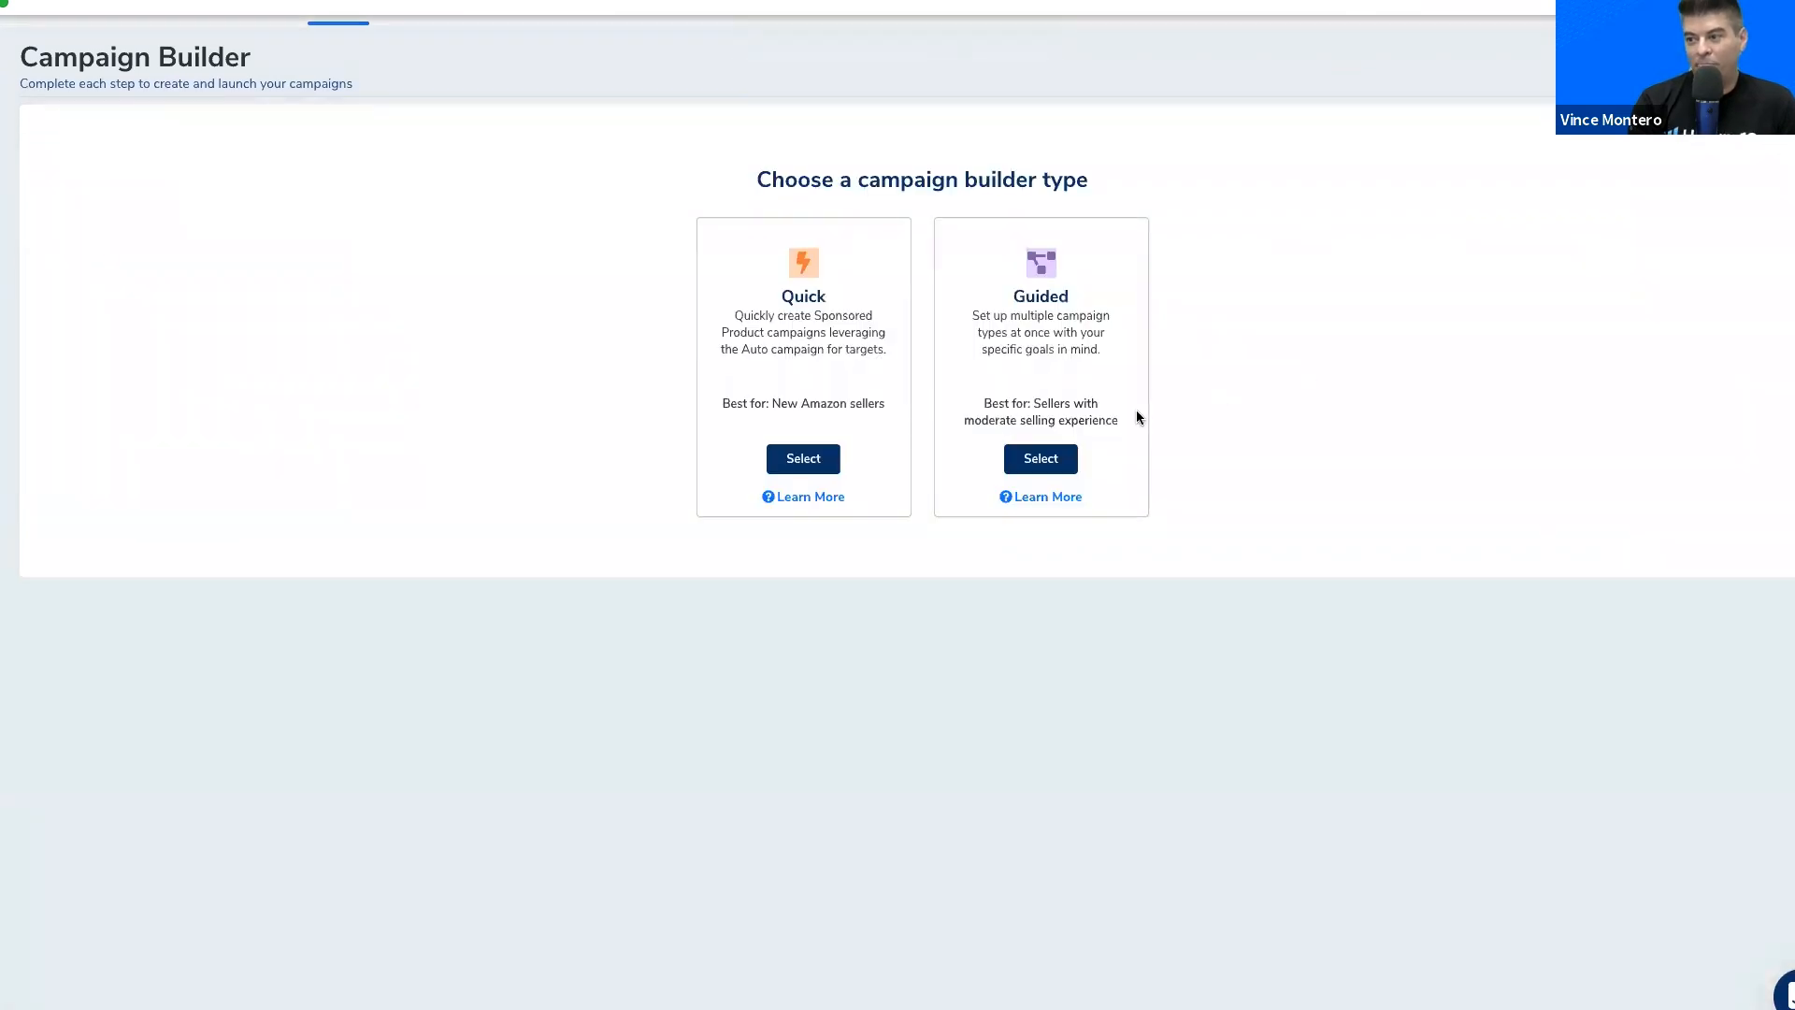
click(1042, 459)
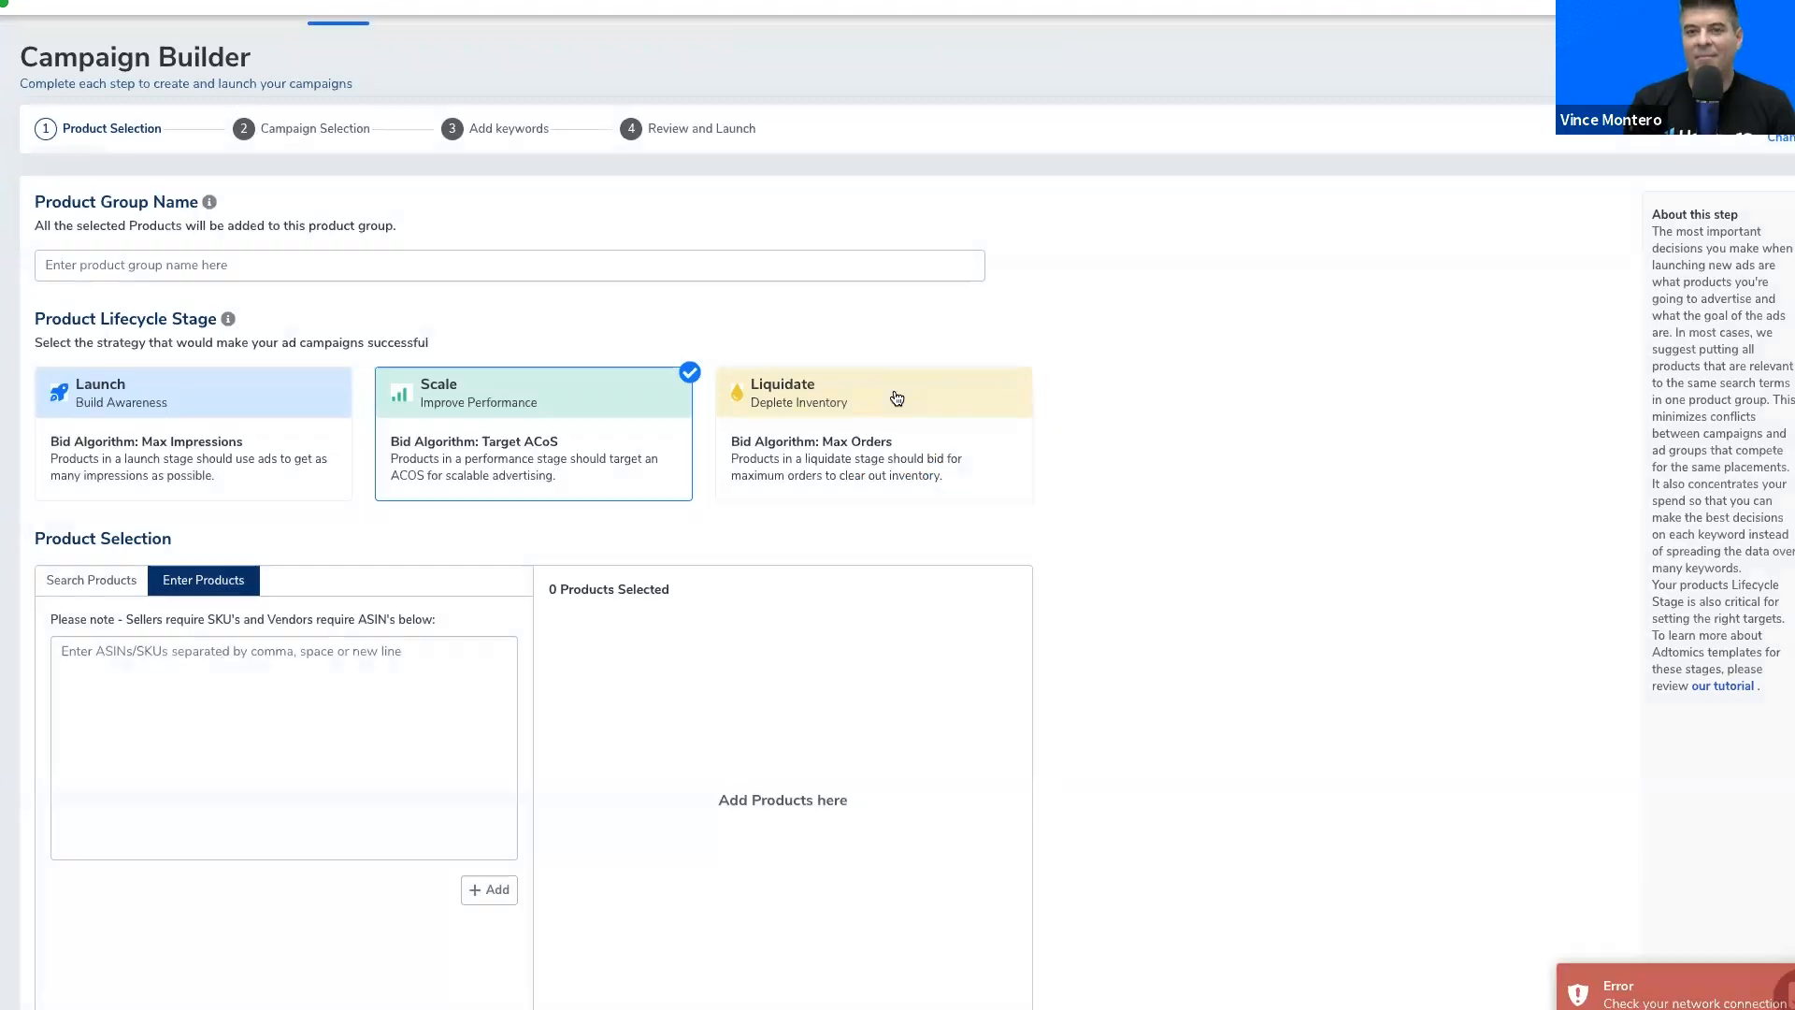
click(297, 418)
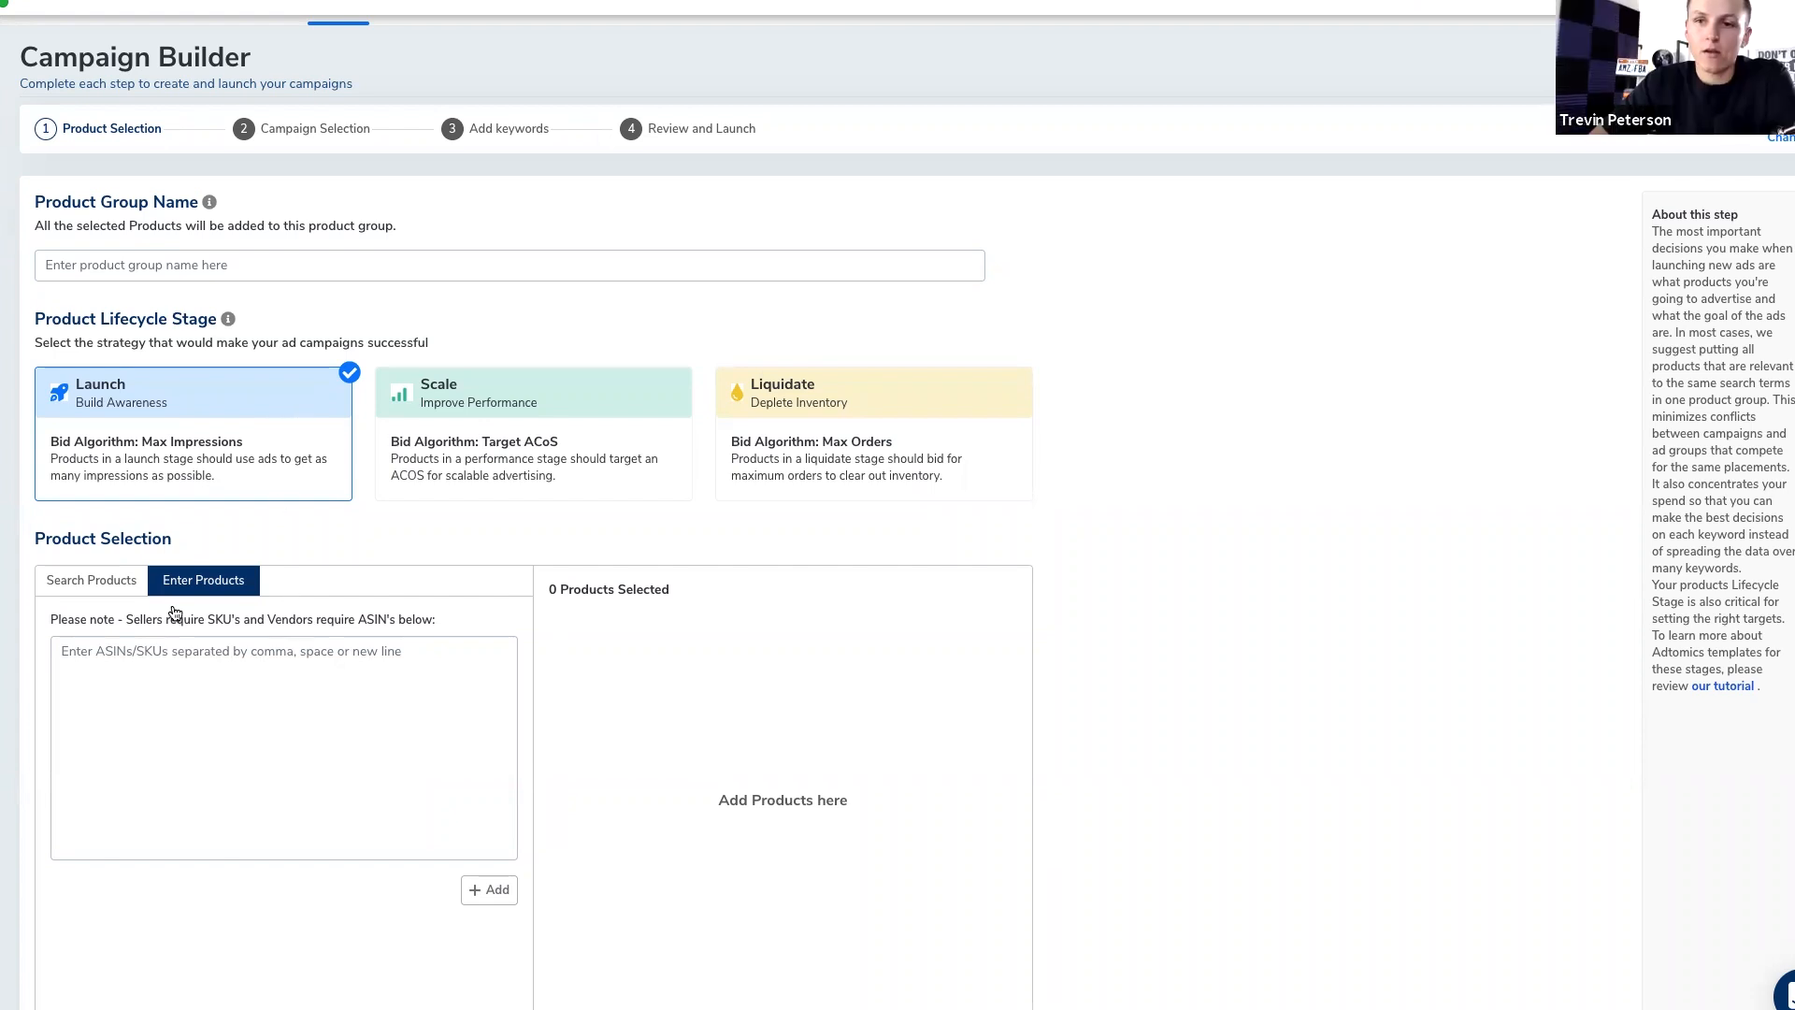
Step: Find the black coffin shelf with SKU 96-ALLN-MQAO in the product list and add it to the product group
click(118, 591)
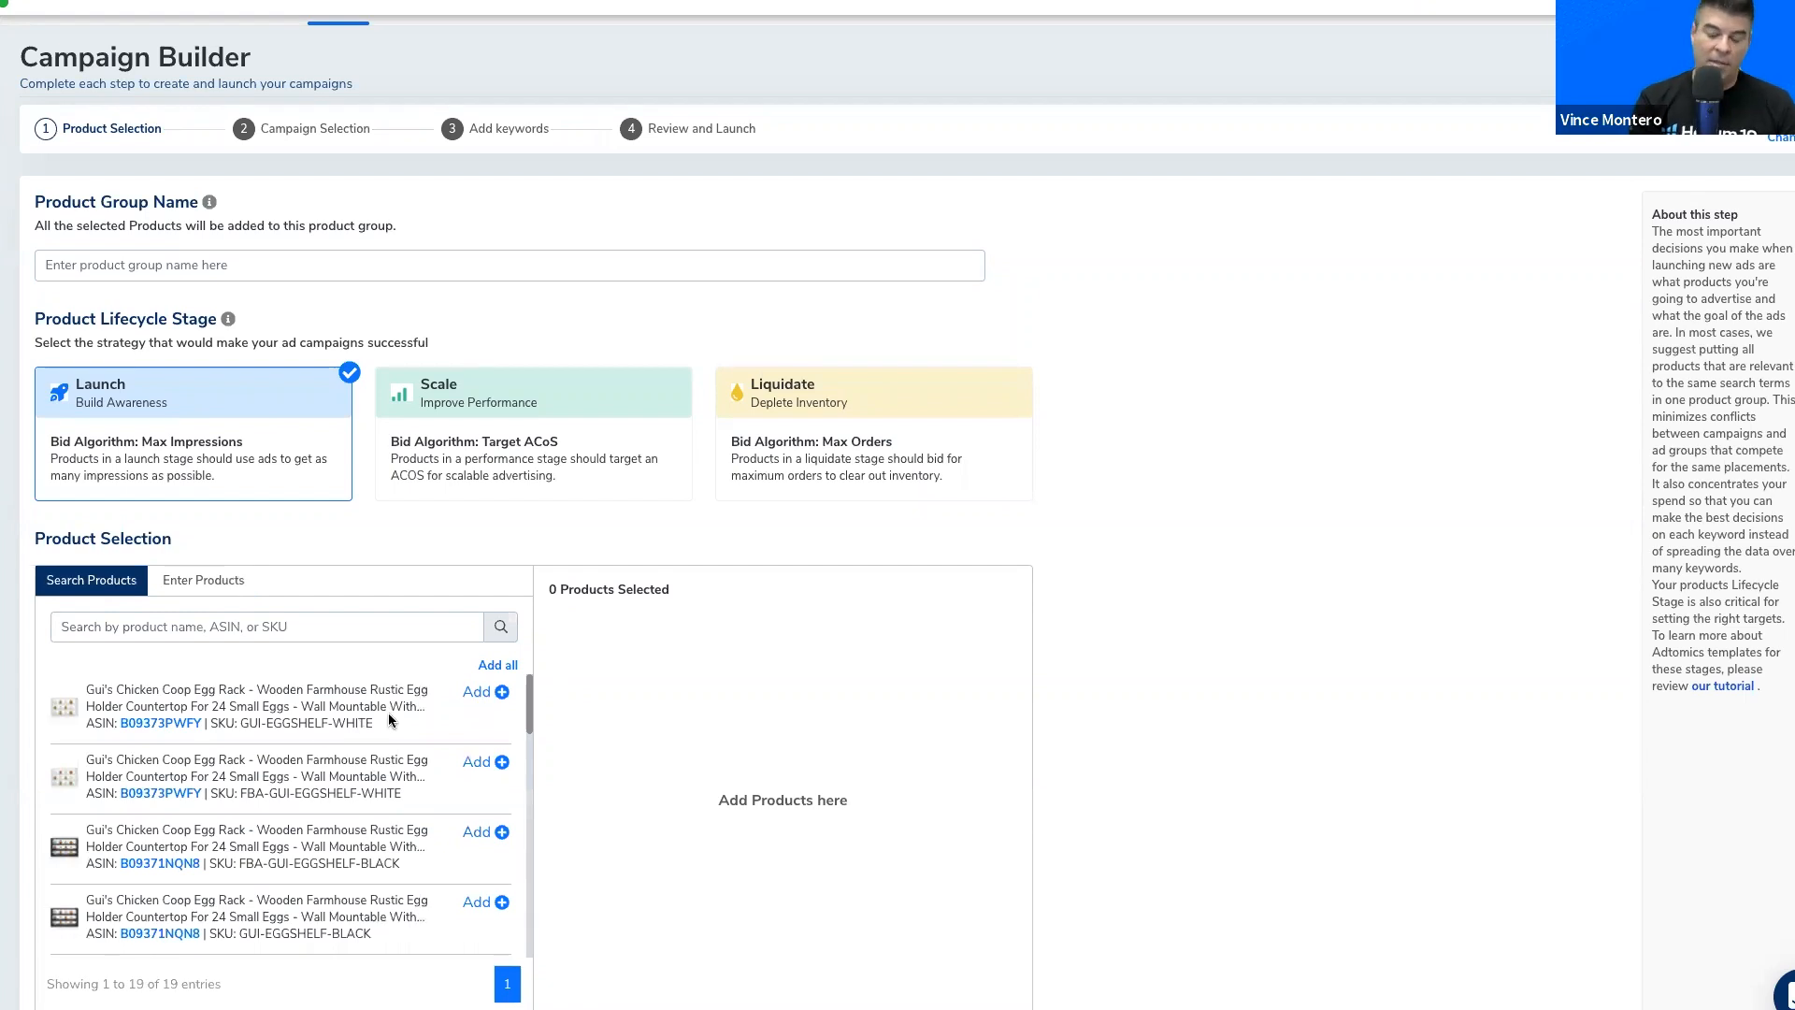
scroll(389, 720, down, 5)
scroll(389, 713, down, 3)
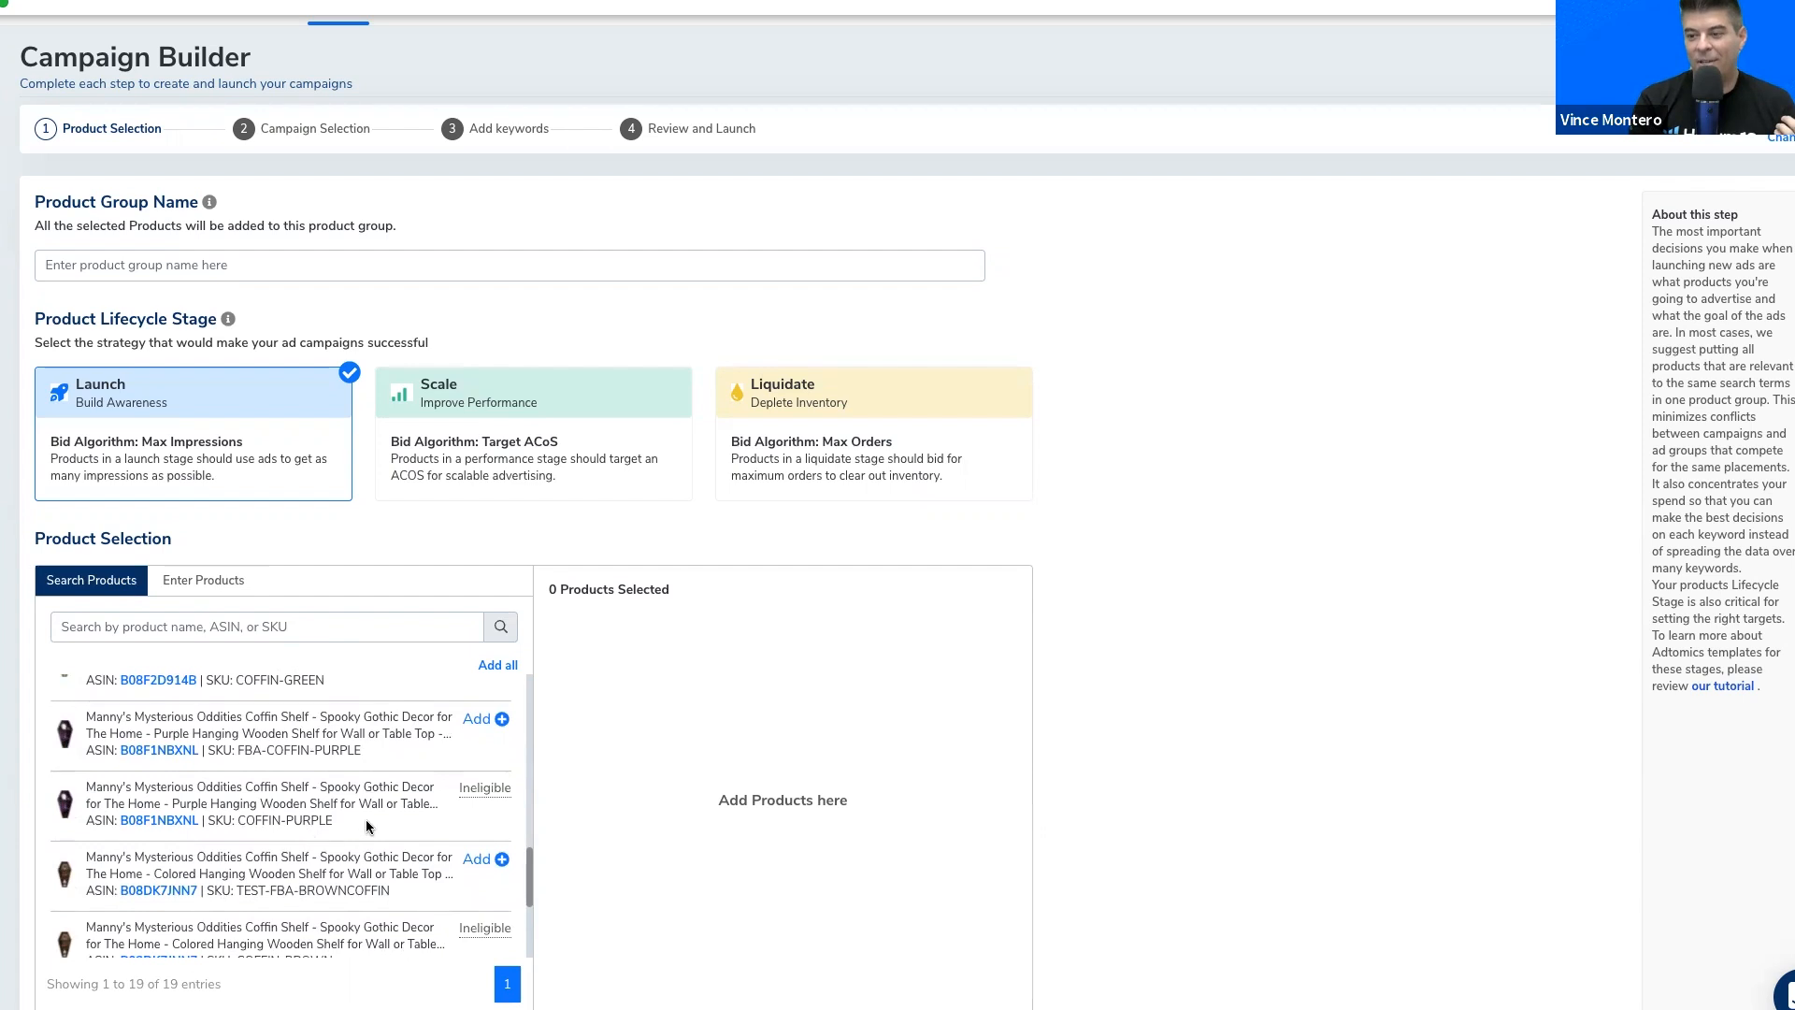
scroll(367, 819, up, 8)
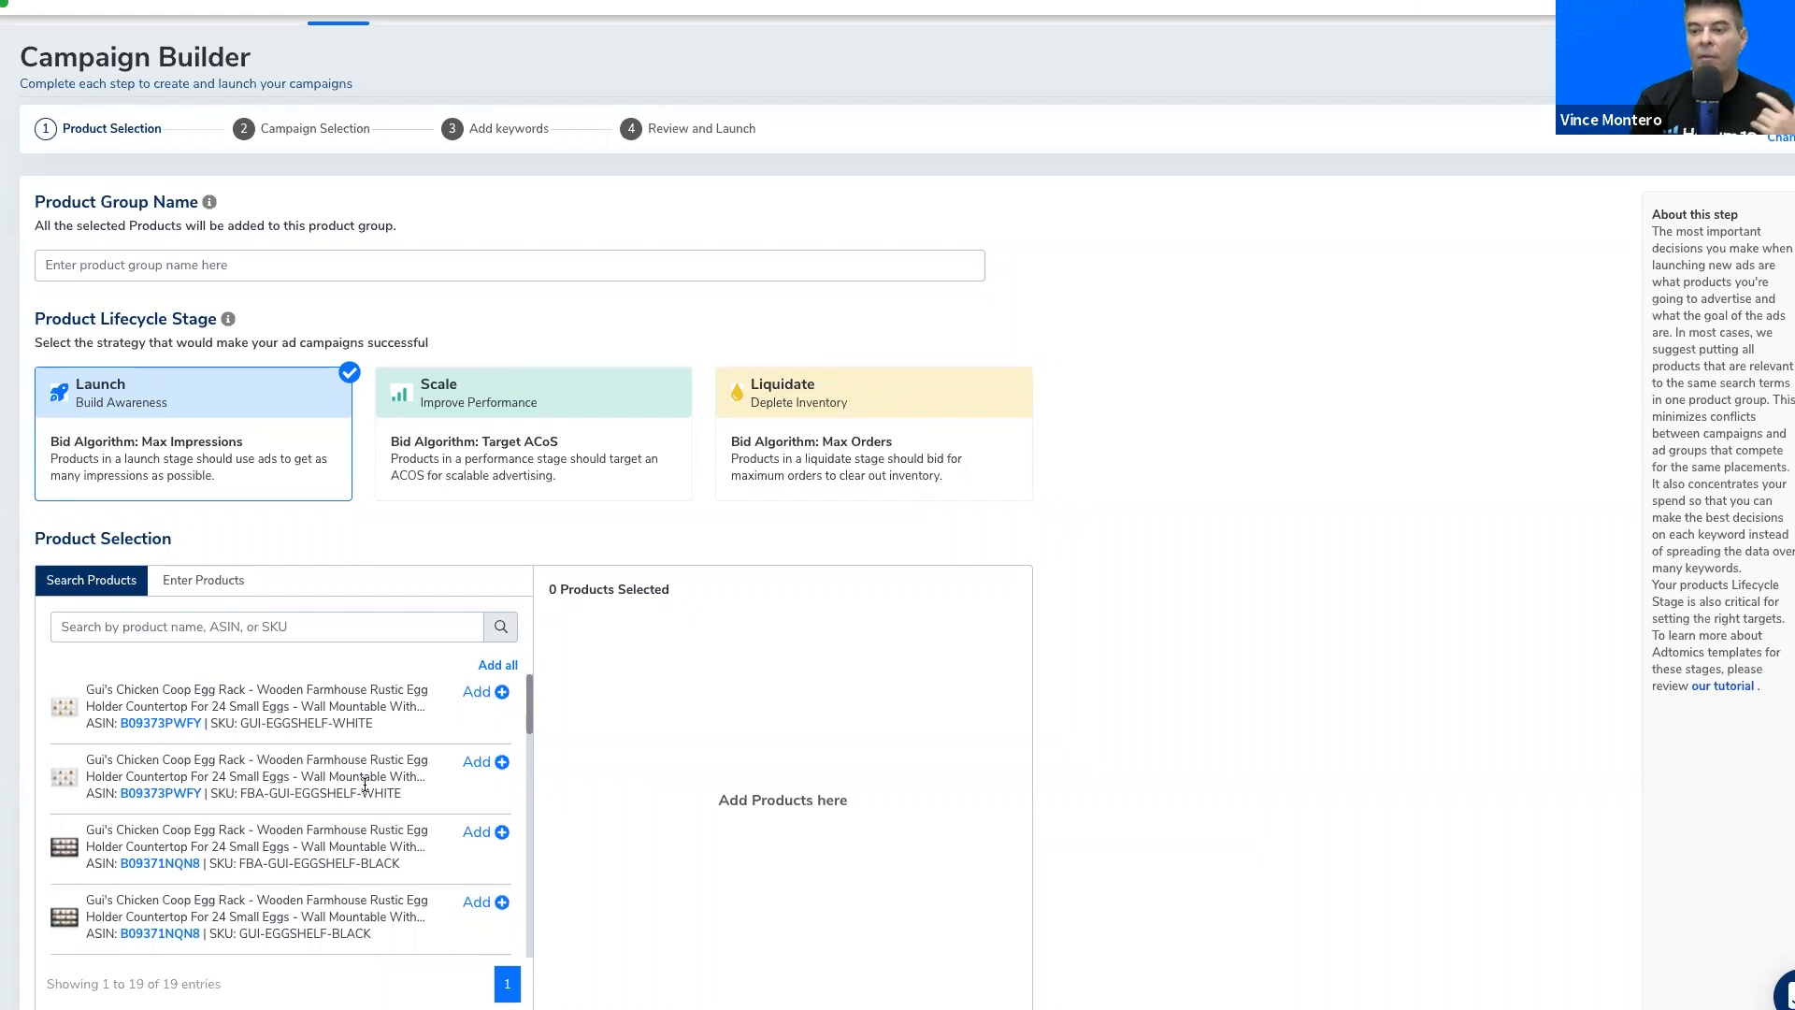
scroll(435, 817, down, 8)
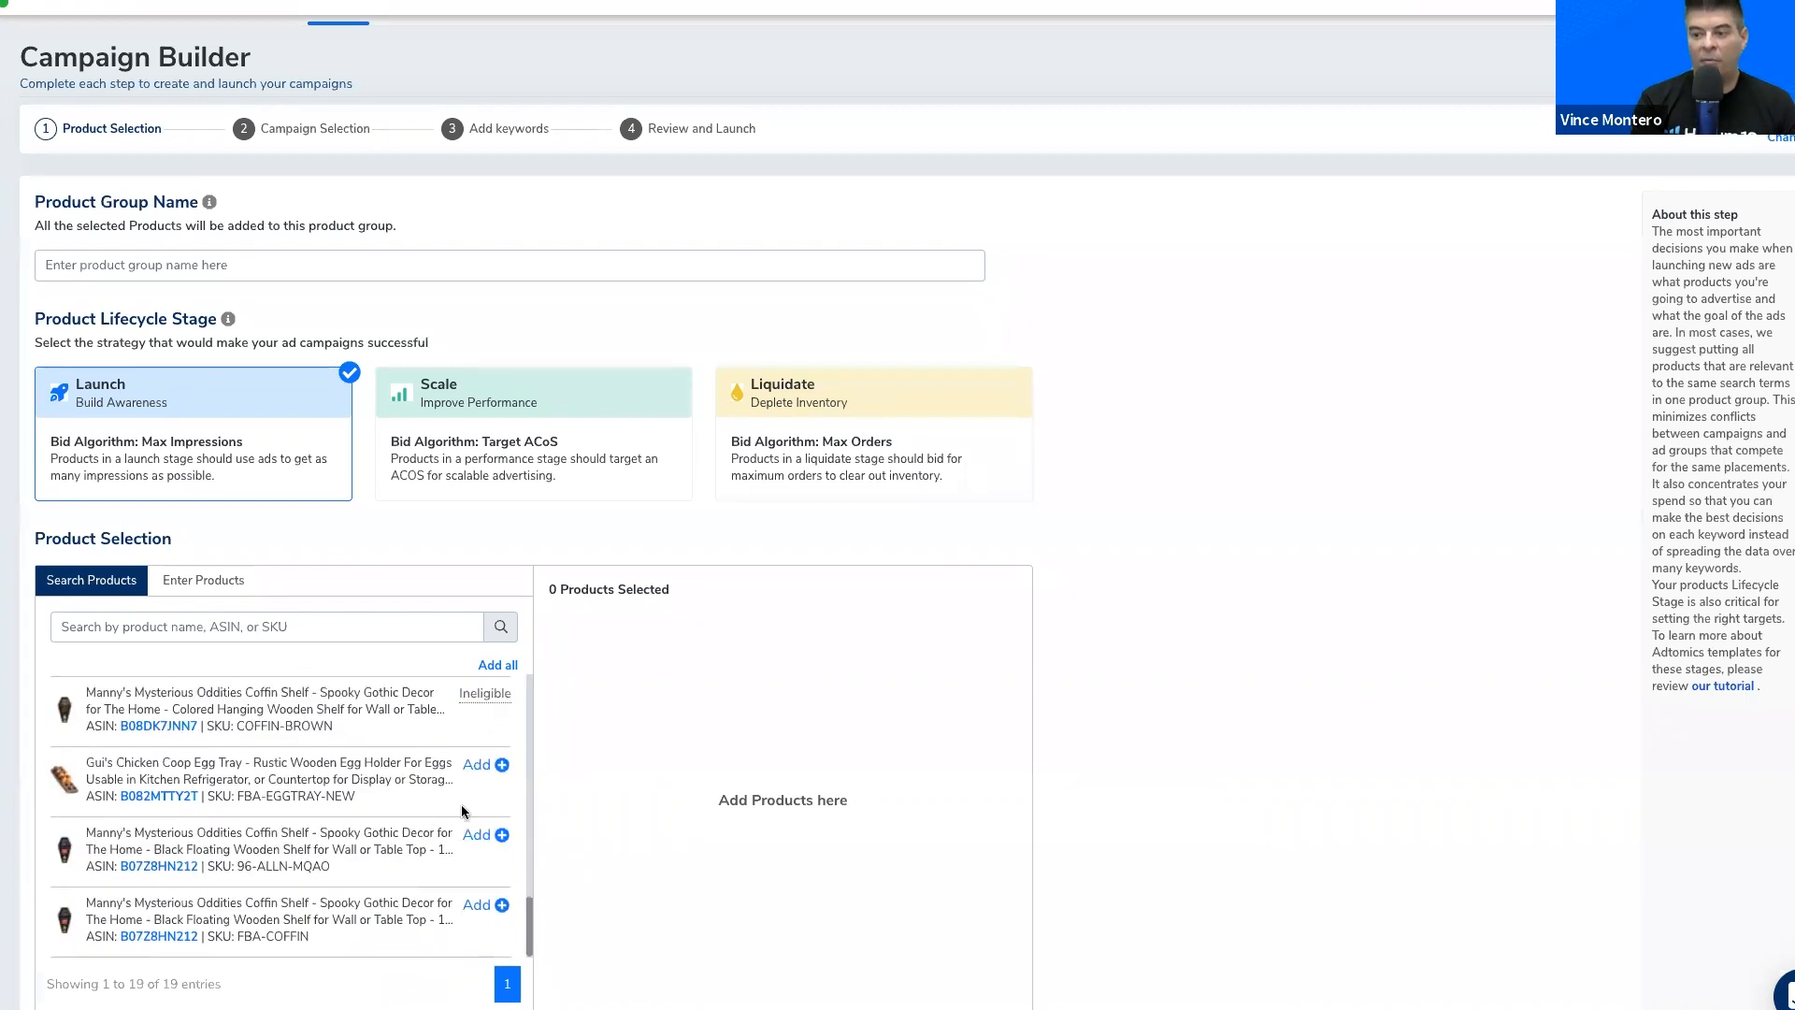
click(502, 835)
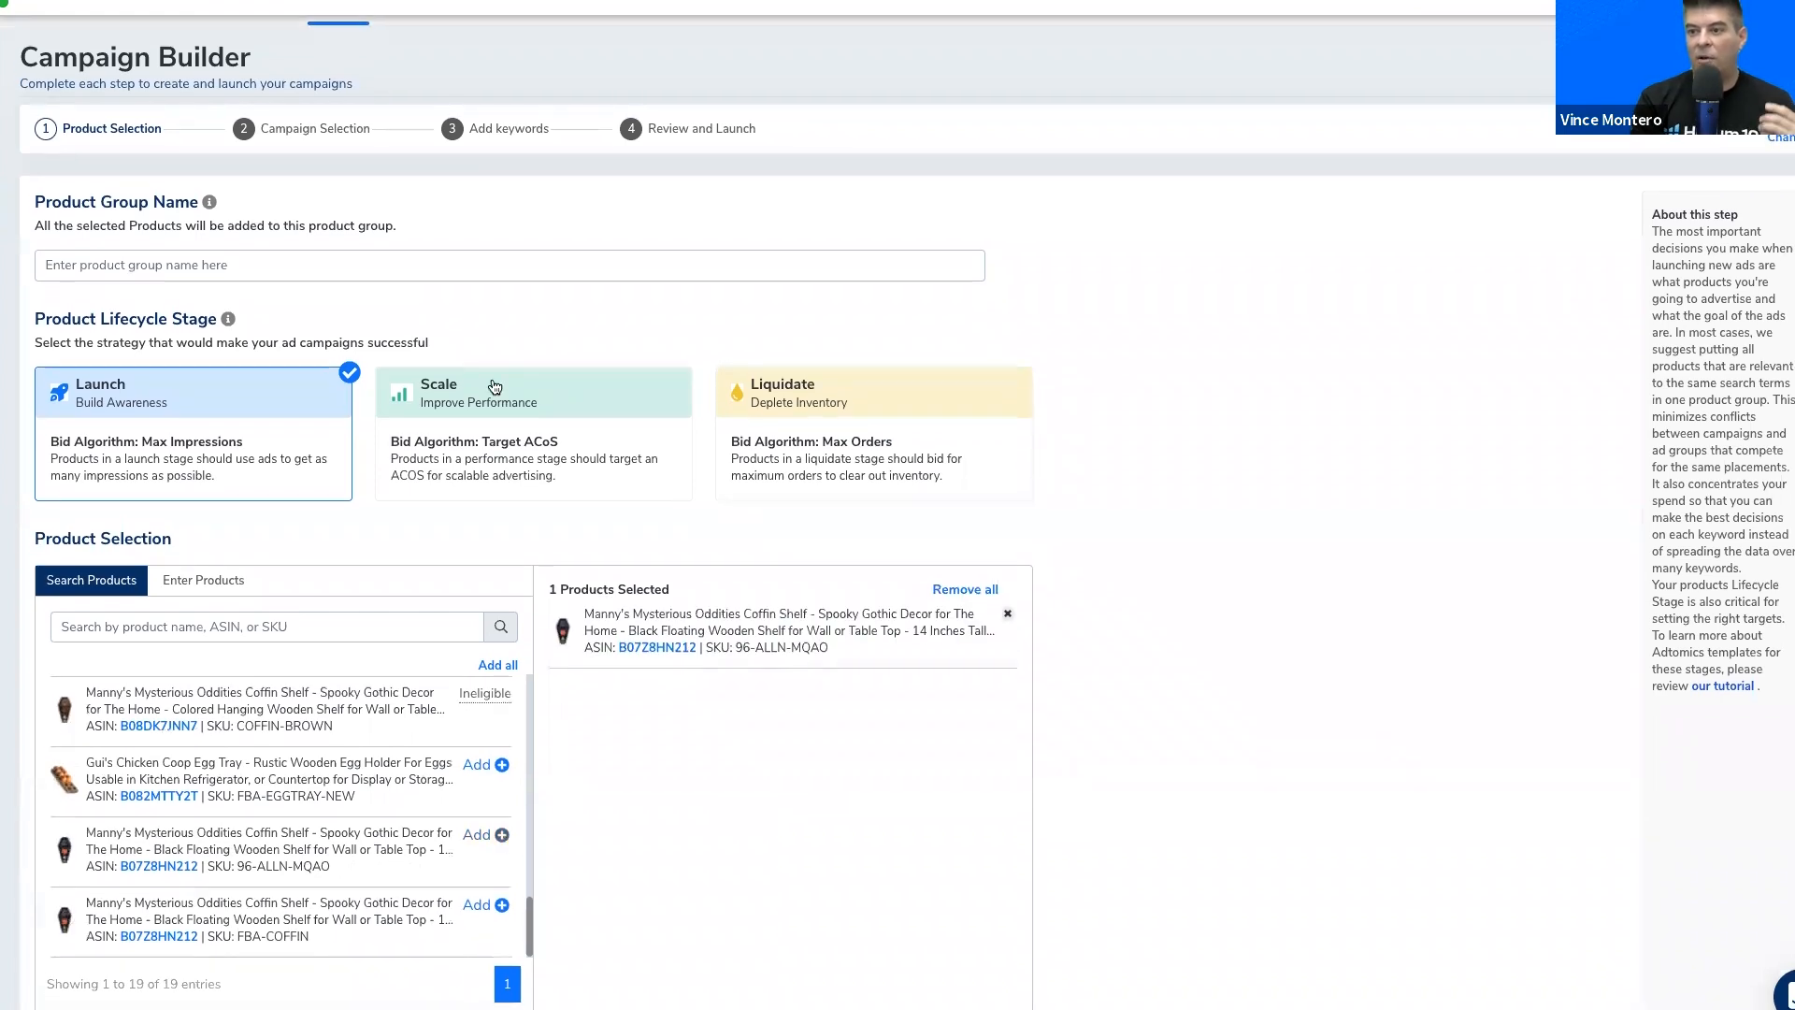
Step: Name the product group "test" and continue to the Campaign Selection stage
click(404, 273)
text(test)
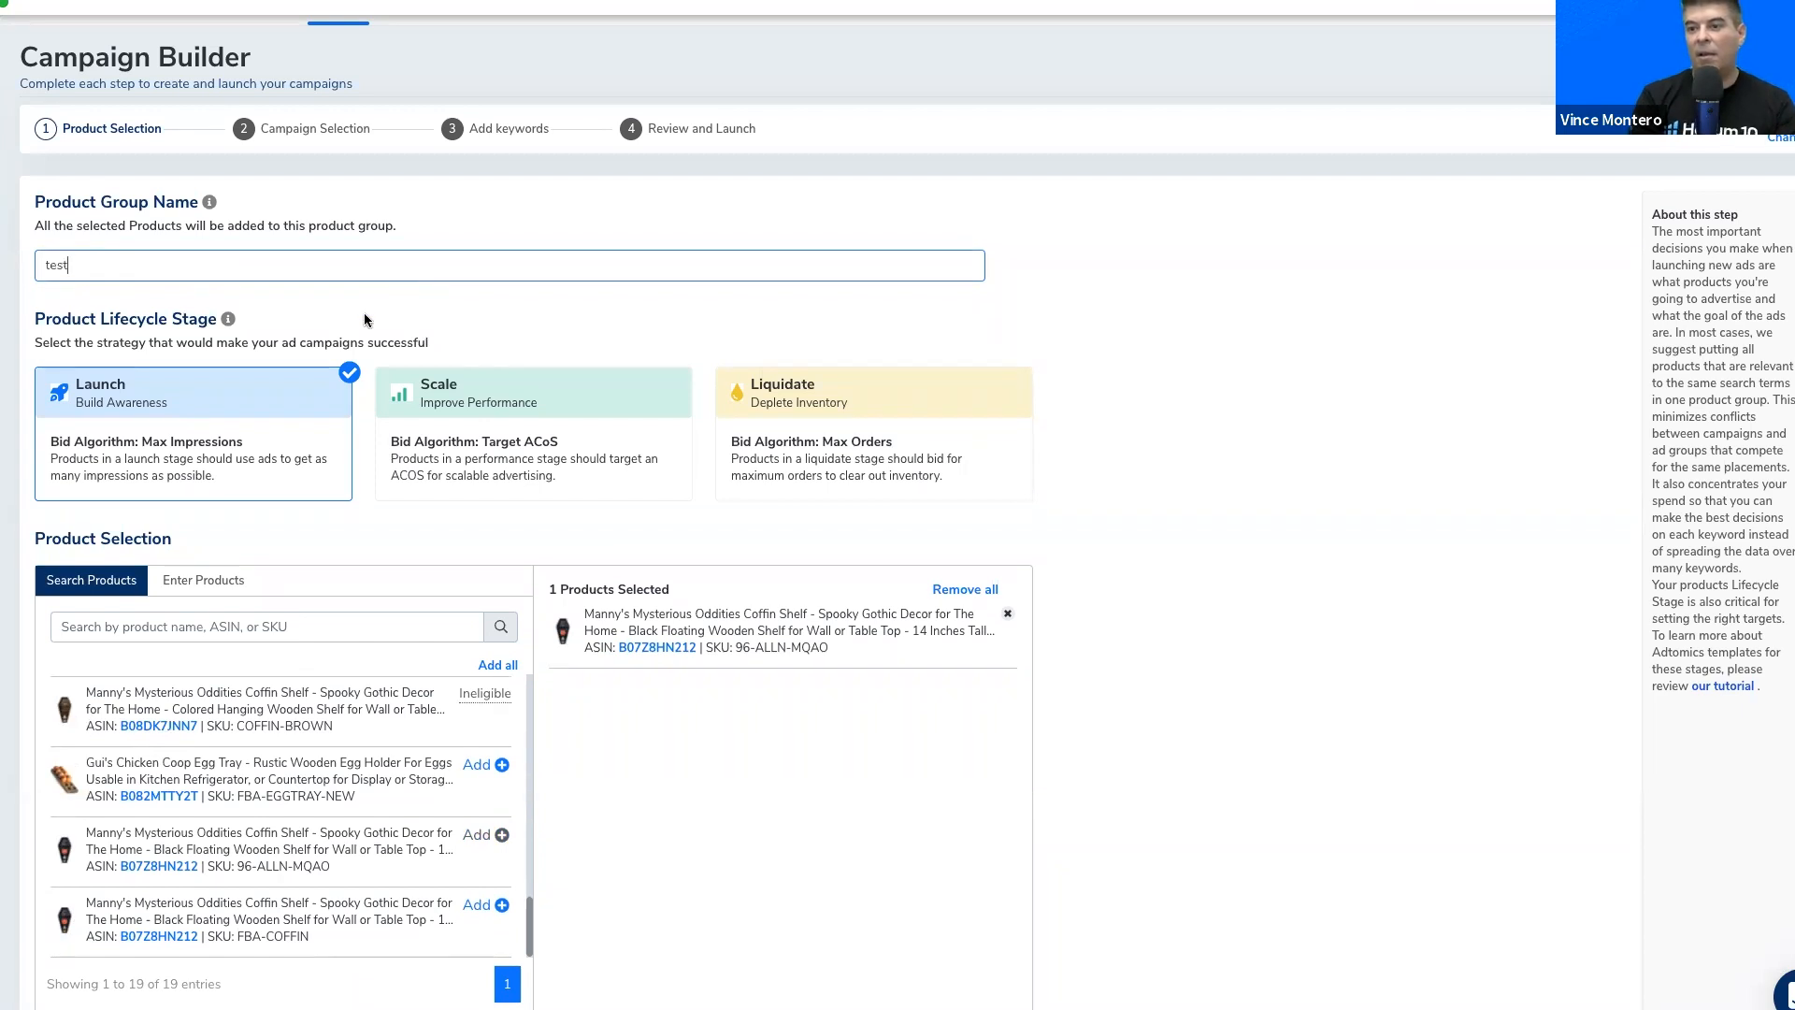
scroll(1175, 535, down, 3)
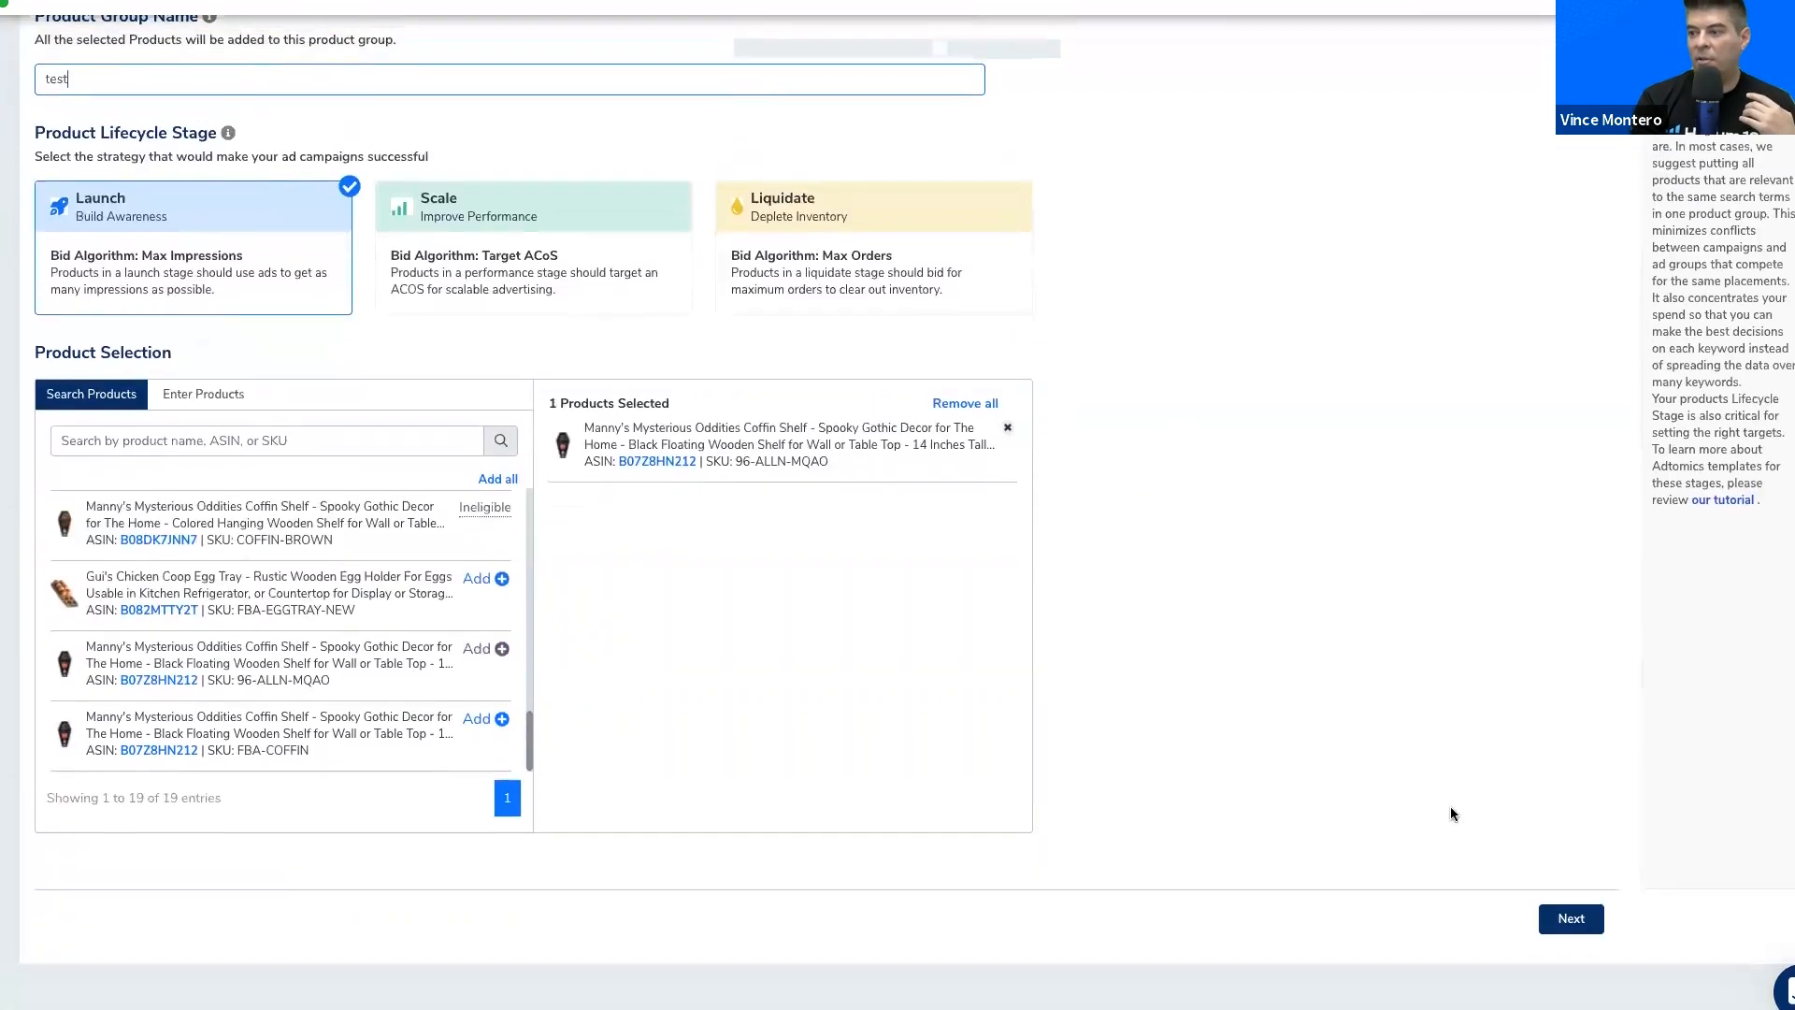
click(1564, 921)
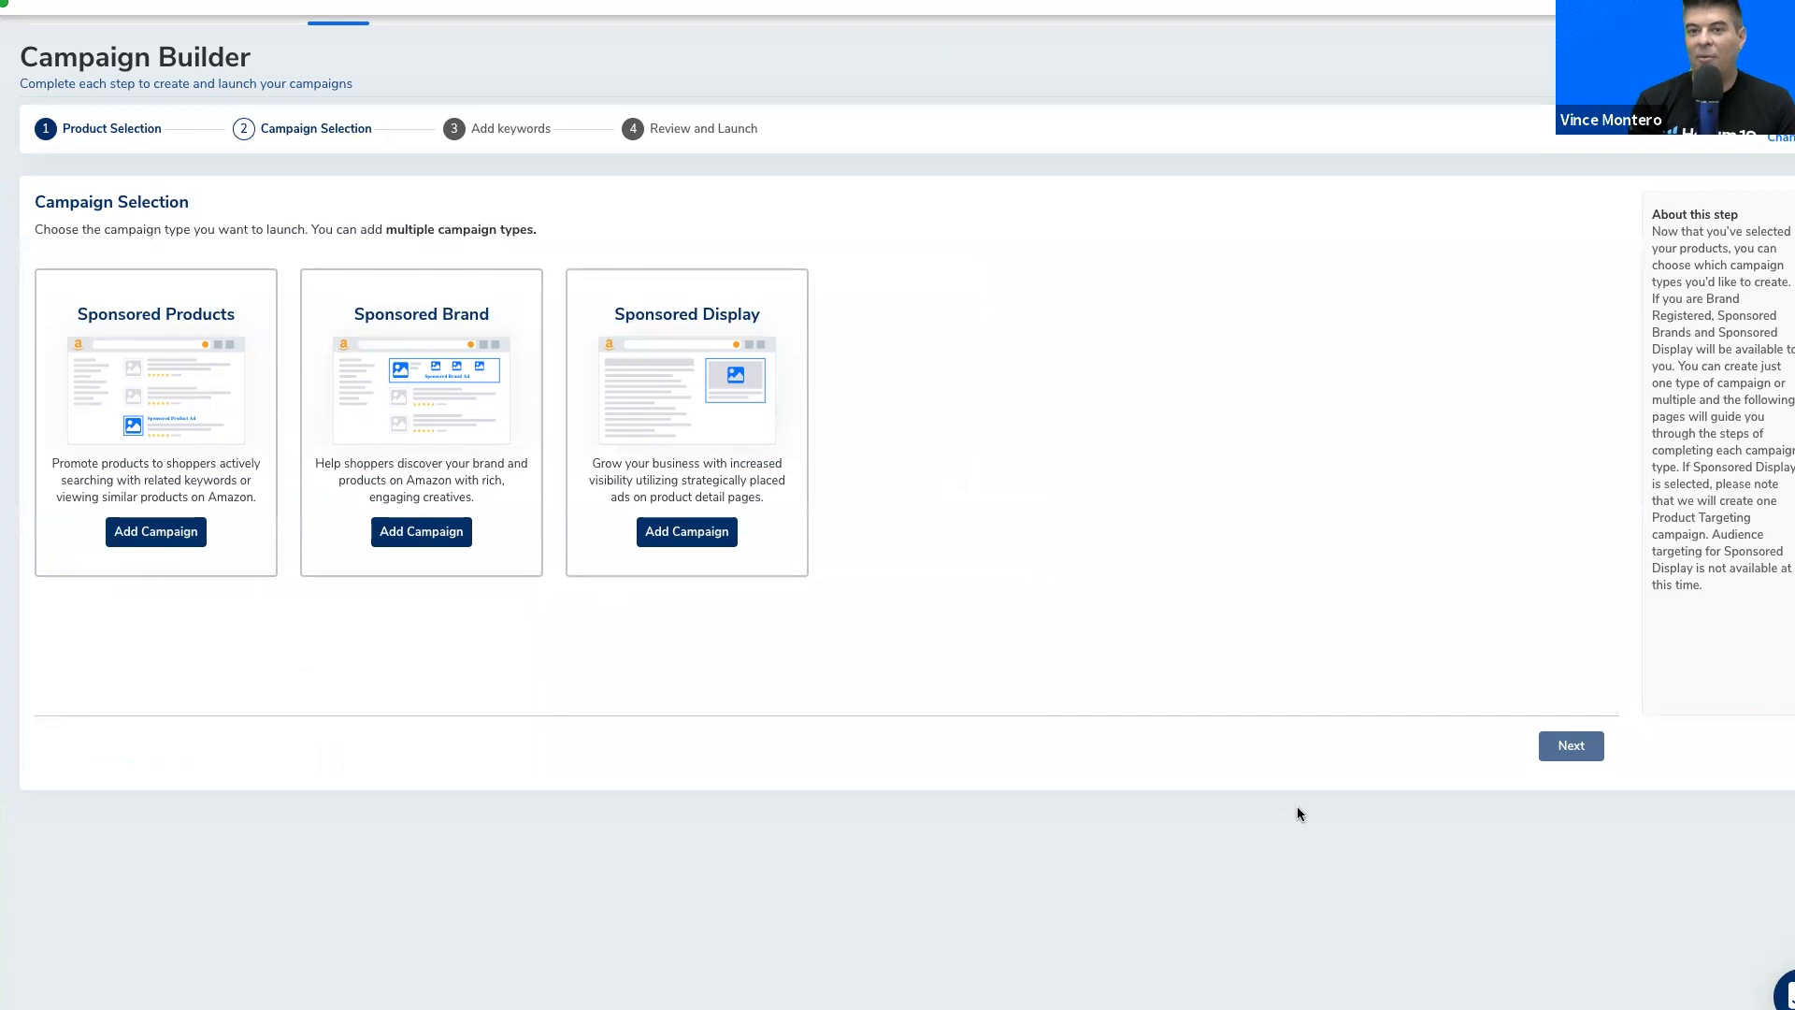
Step: Add Sponsored Products, Sponsored Brand and Sponsored Display as the campaign types to launch
click(147, 542)
click(430, 541)
click(706, 541)
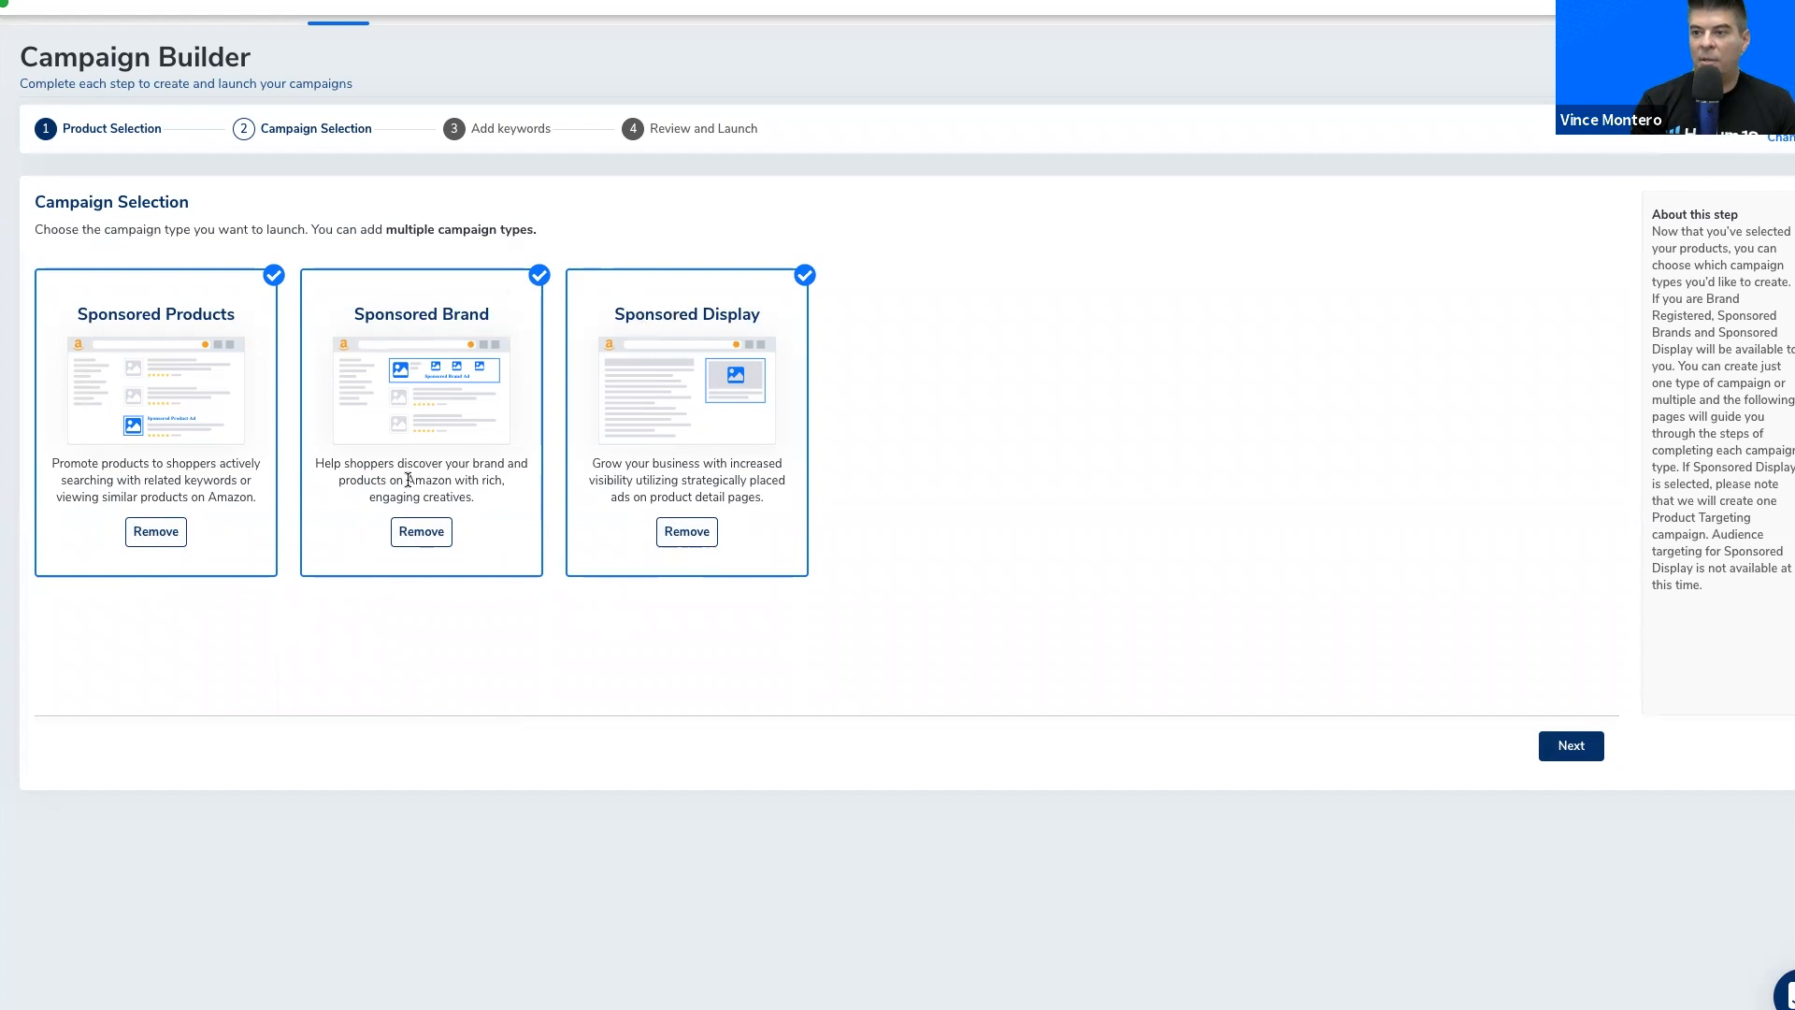
Step: Remove Sponsored Brand from the selected campaign types and continue through Campaign Settings to the research keywords, keeping the suggested bids and daily budgets
click(419, 542)
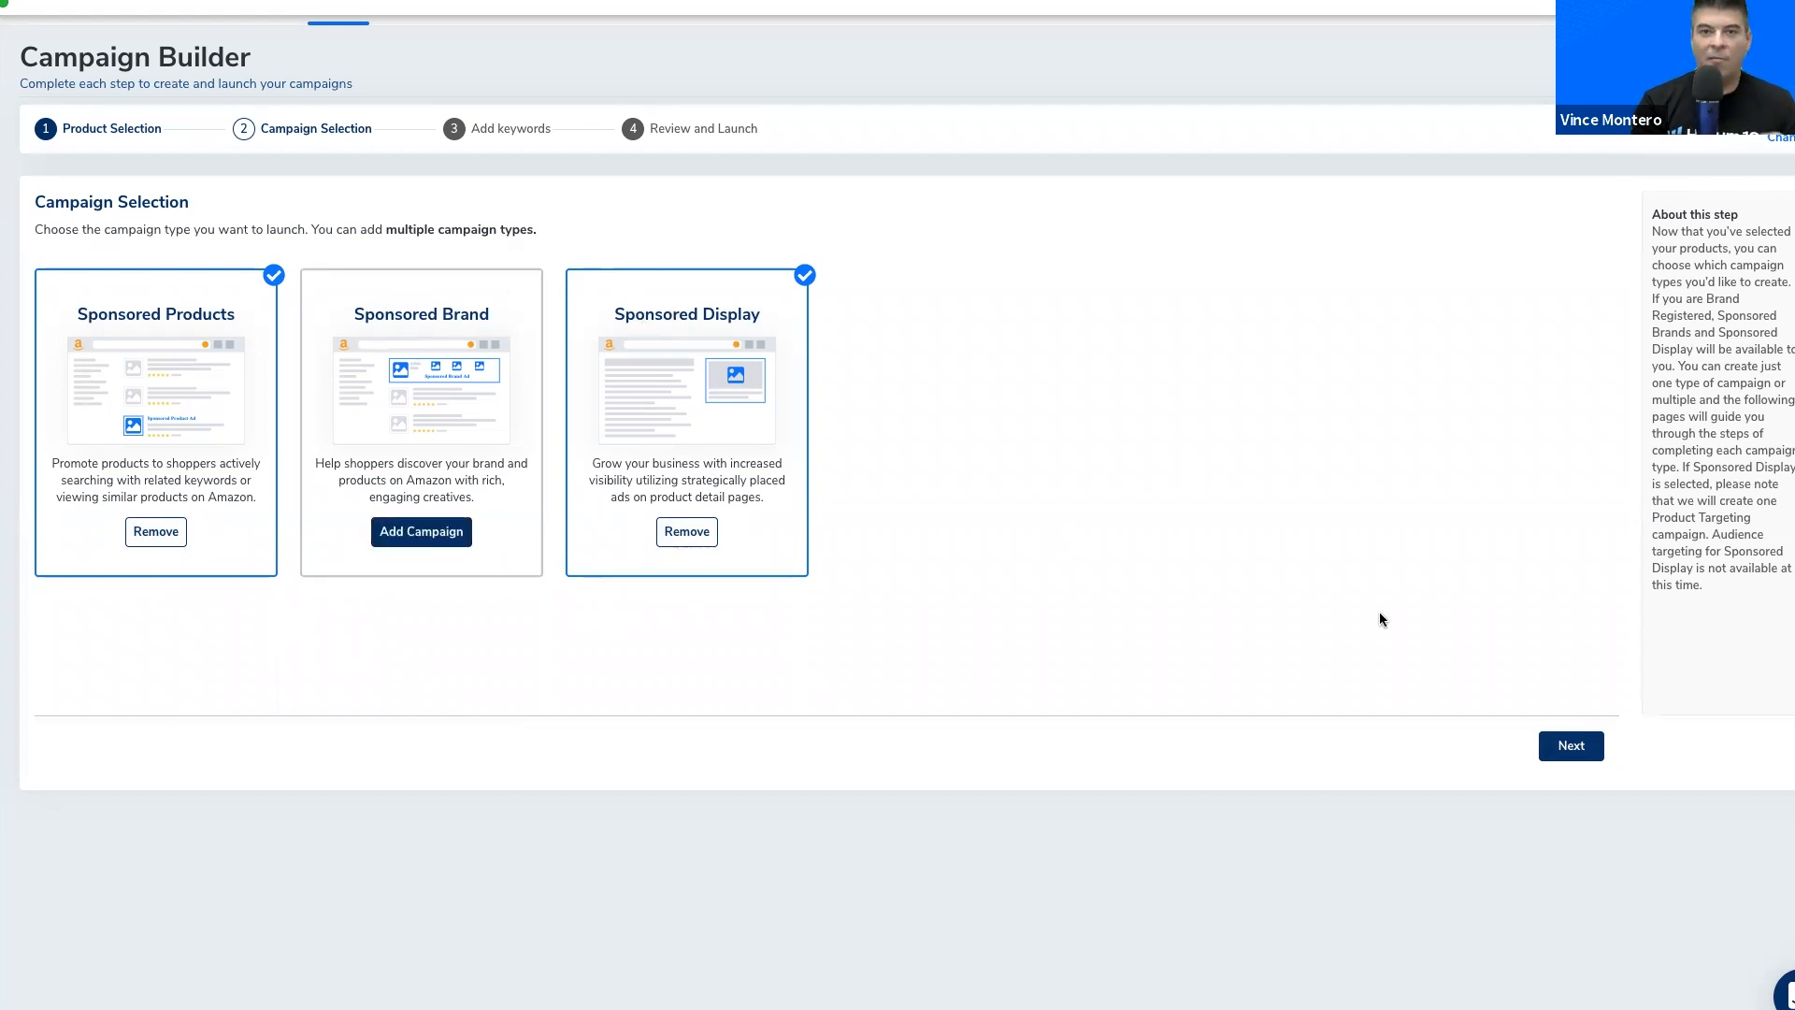
click(1573, 748)
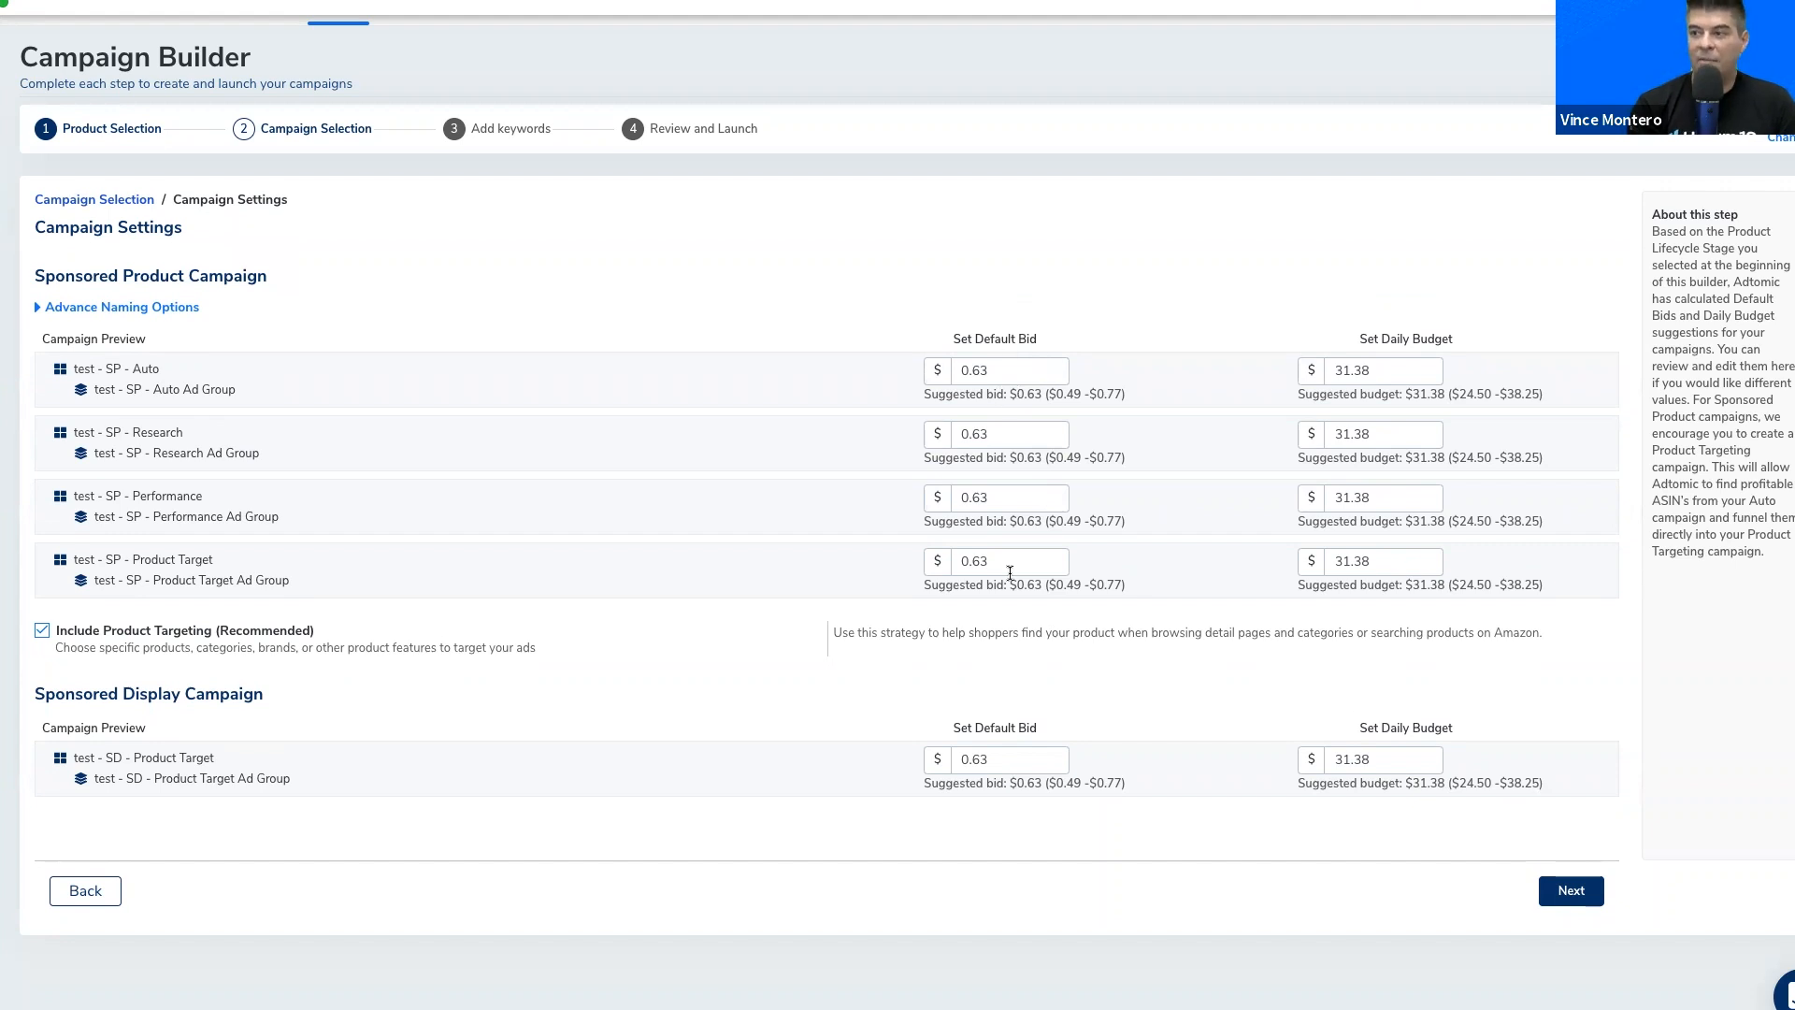
click(1395, 363)
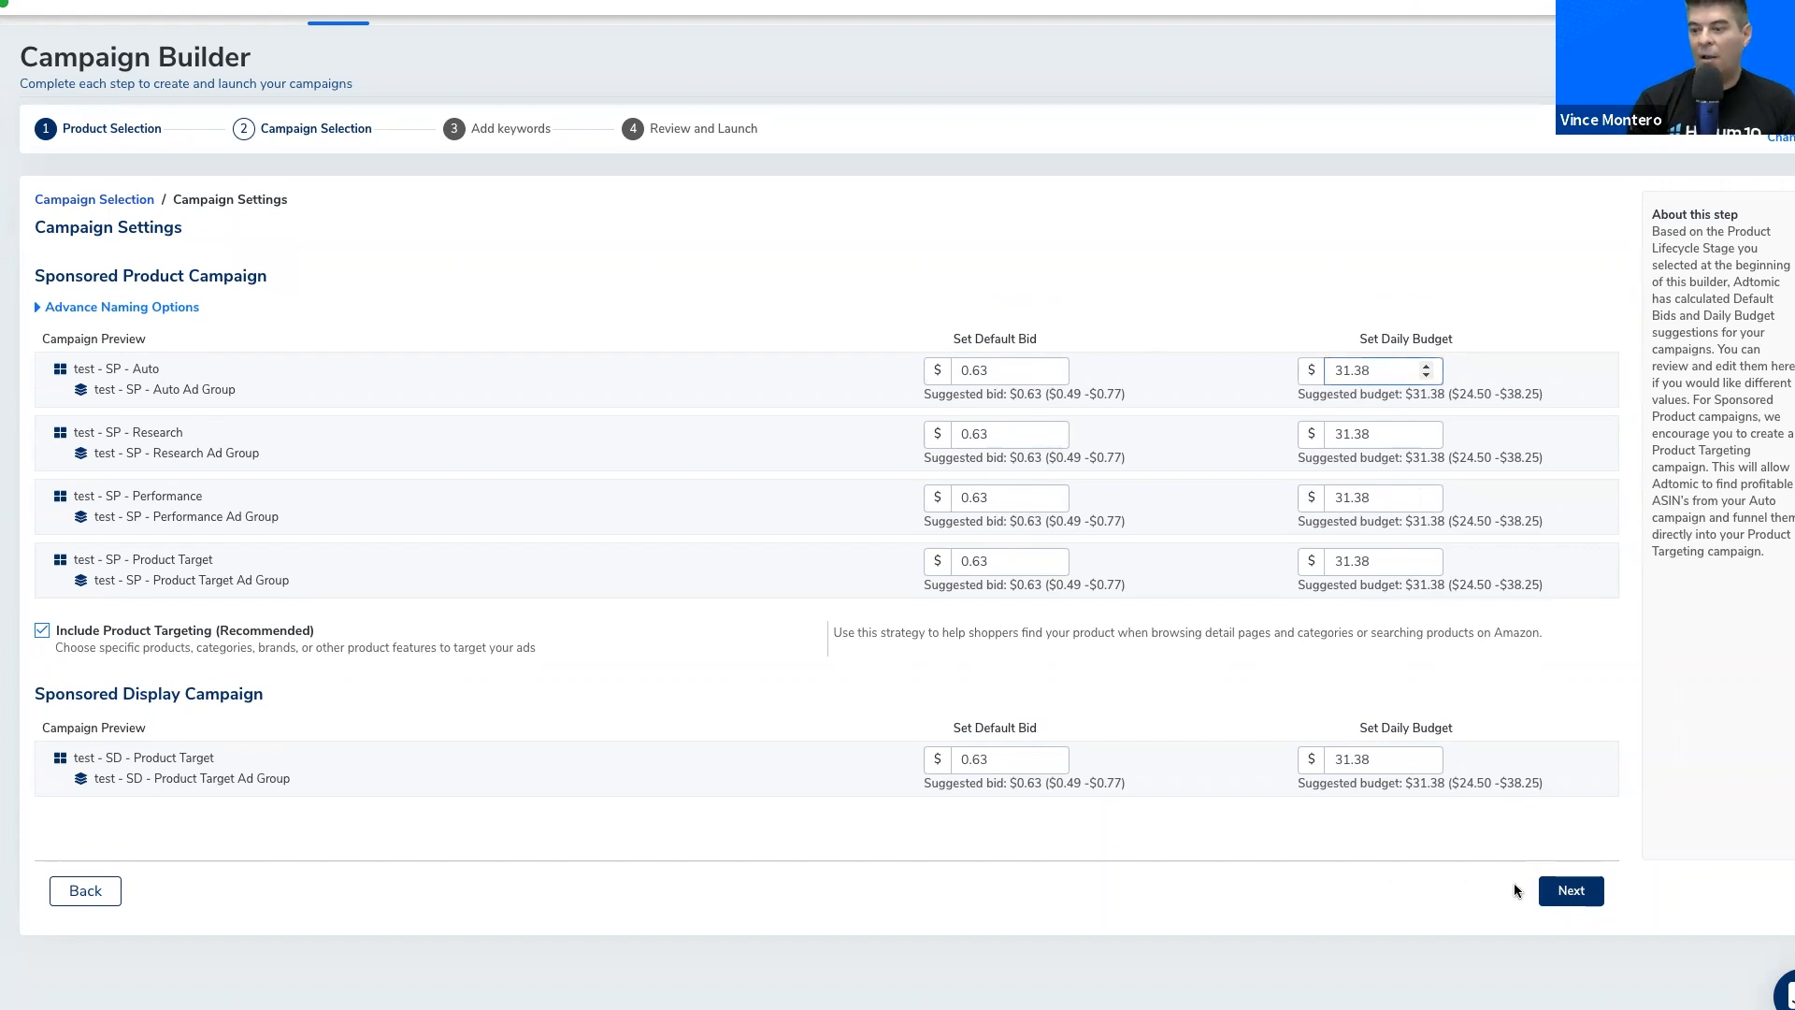
click(1563, 891)
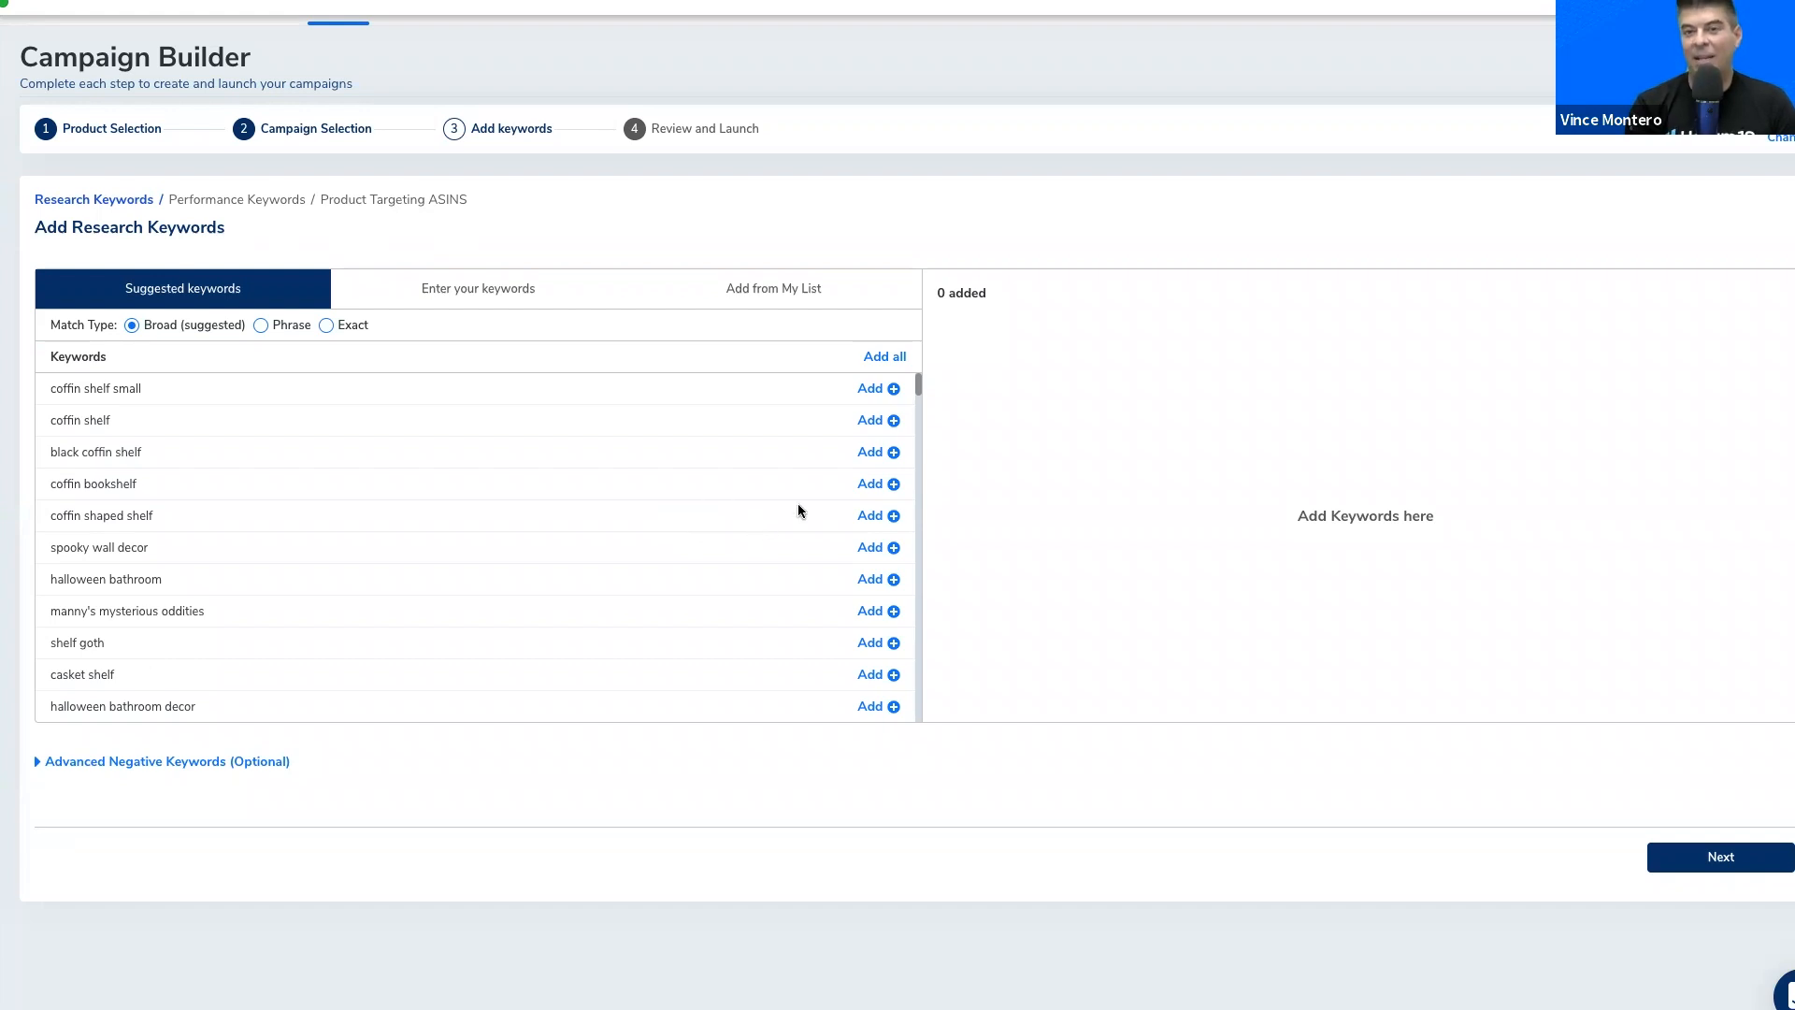
Step: Add the Egg Tray keyword list from the saved lists as broad-match research keywords and continue to the performance keywords
scroll(799, 510, down, 3)
scroll(798, 510, up, 3)
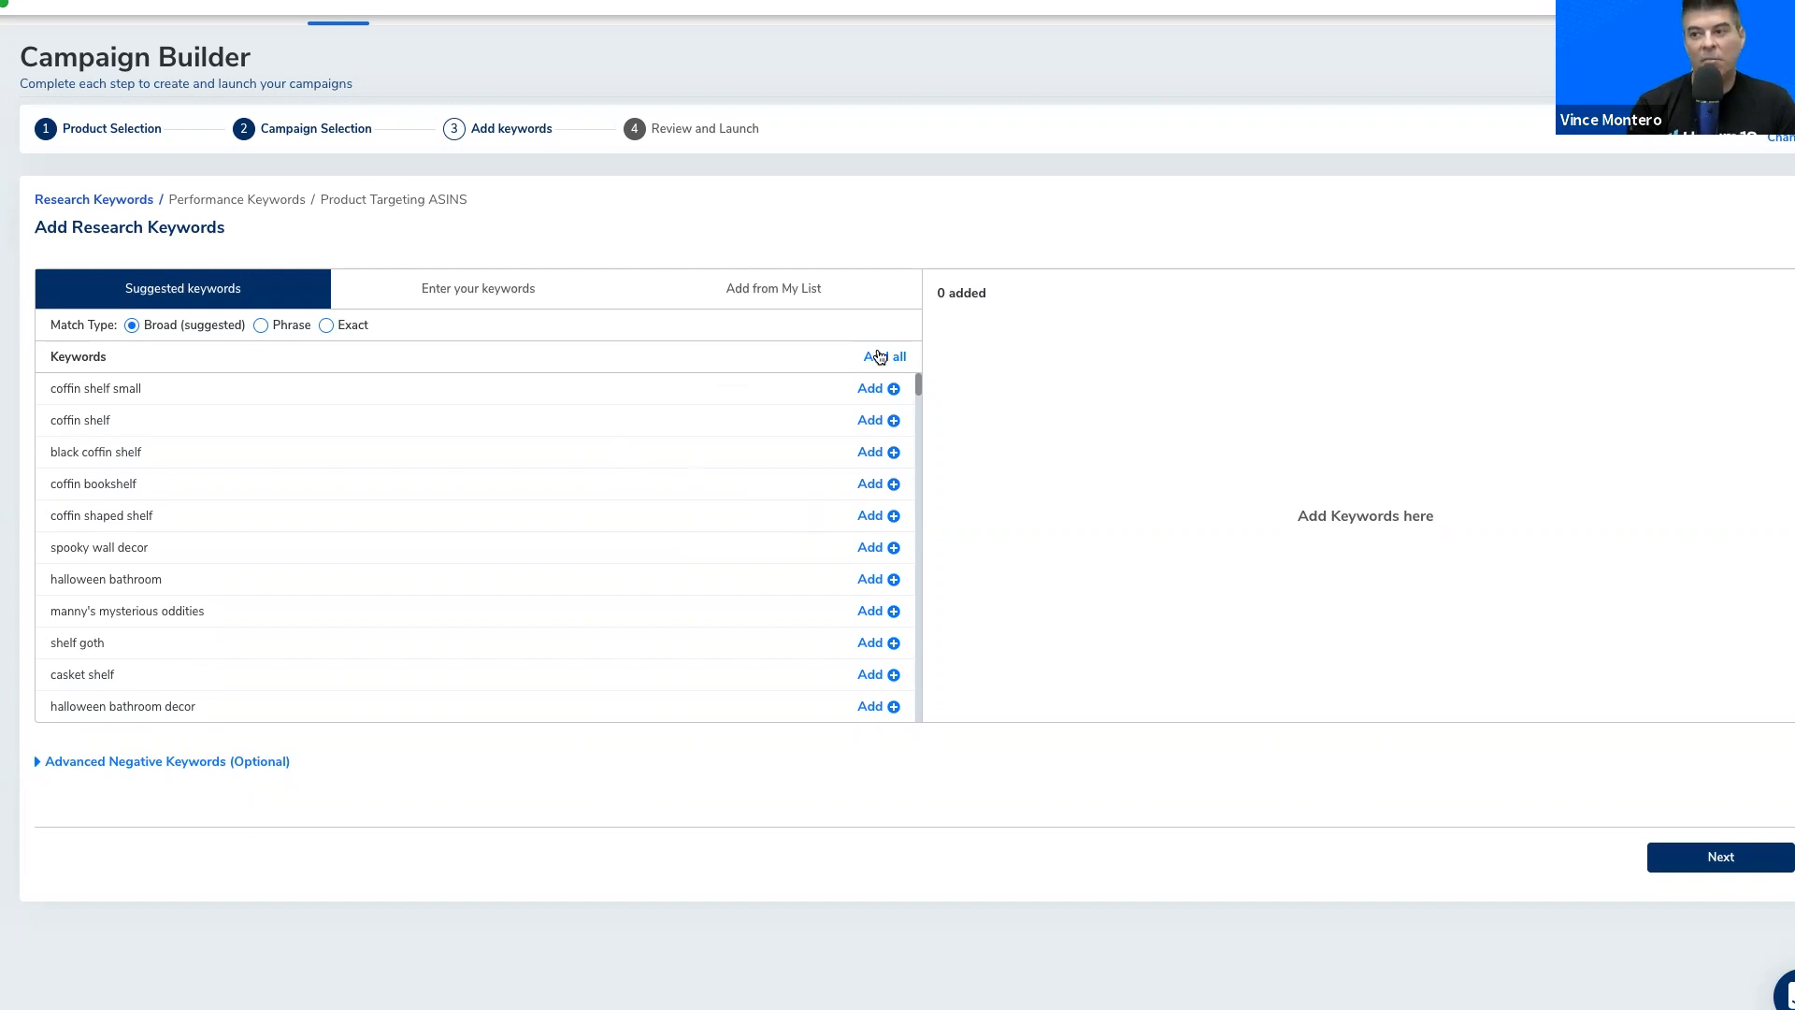
click(547, 299)
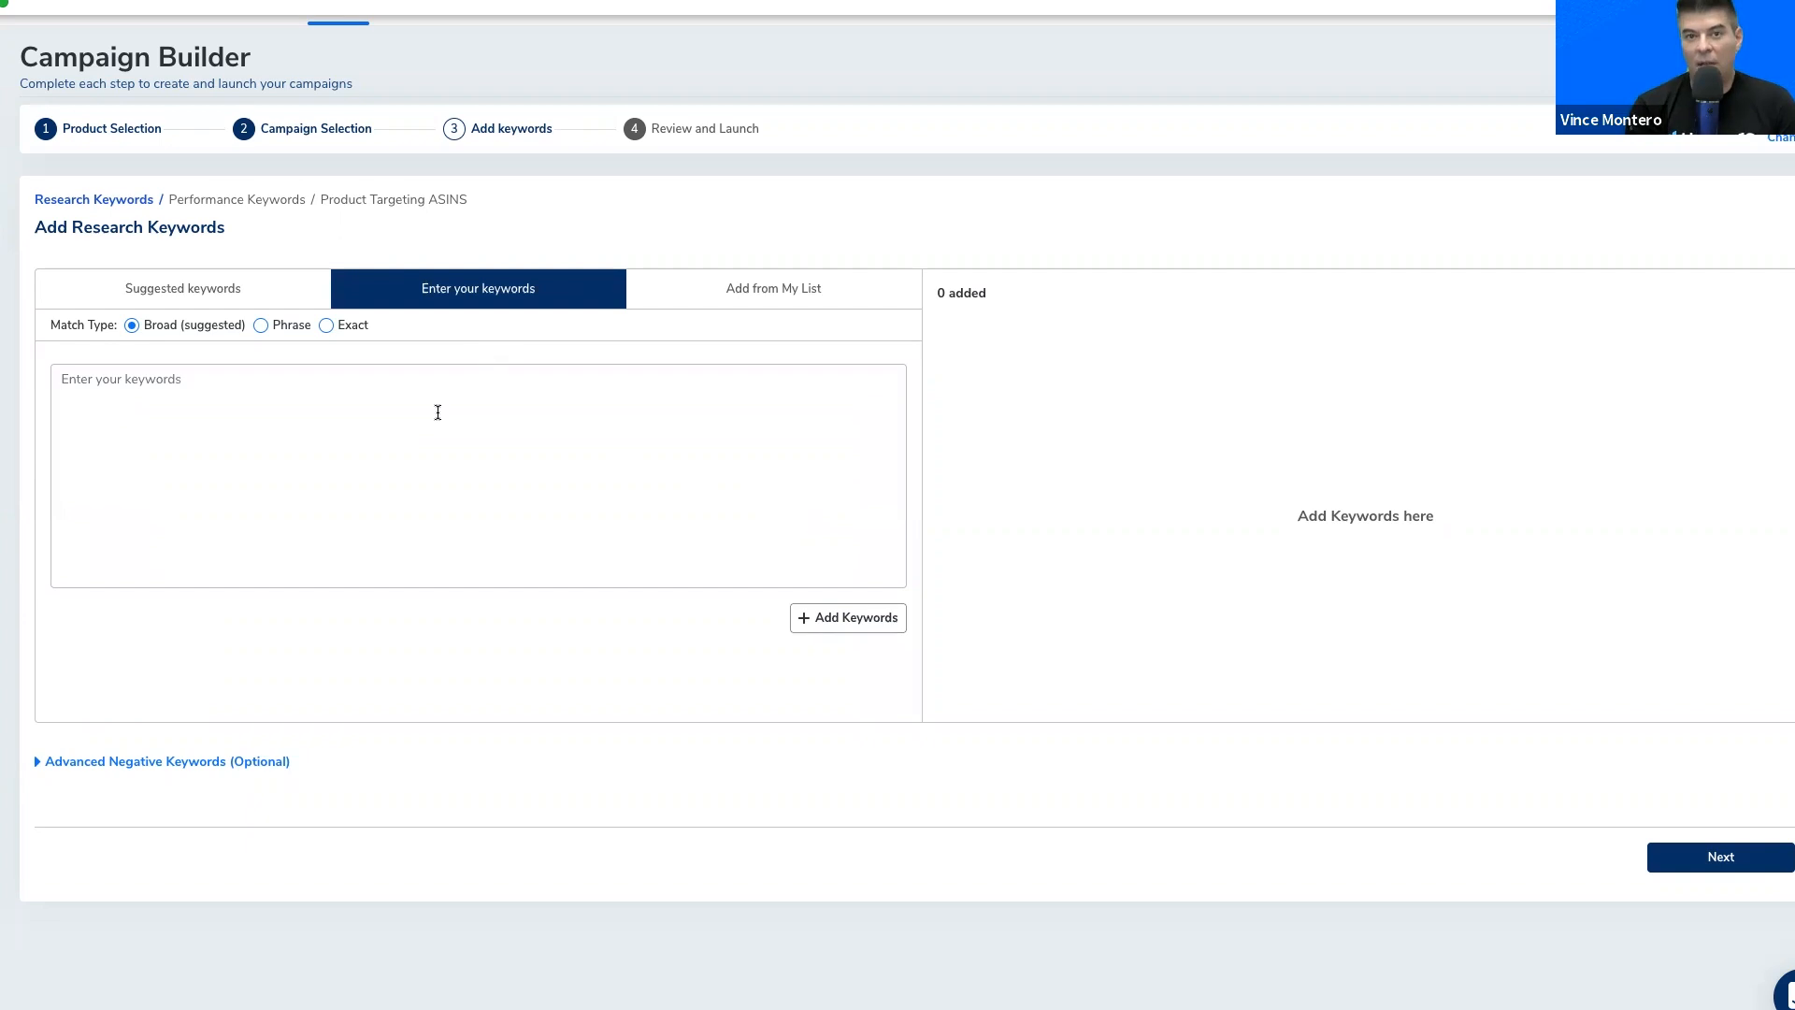
click(775, 296)
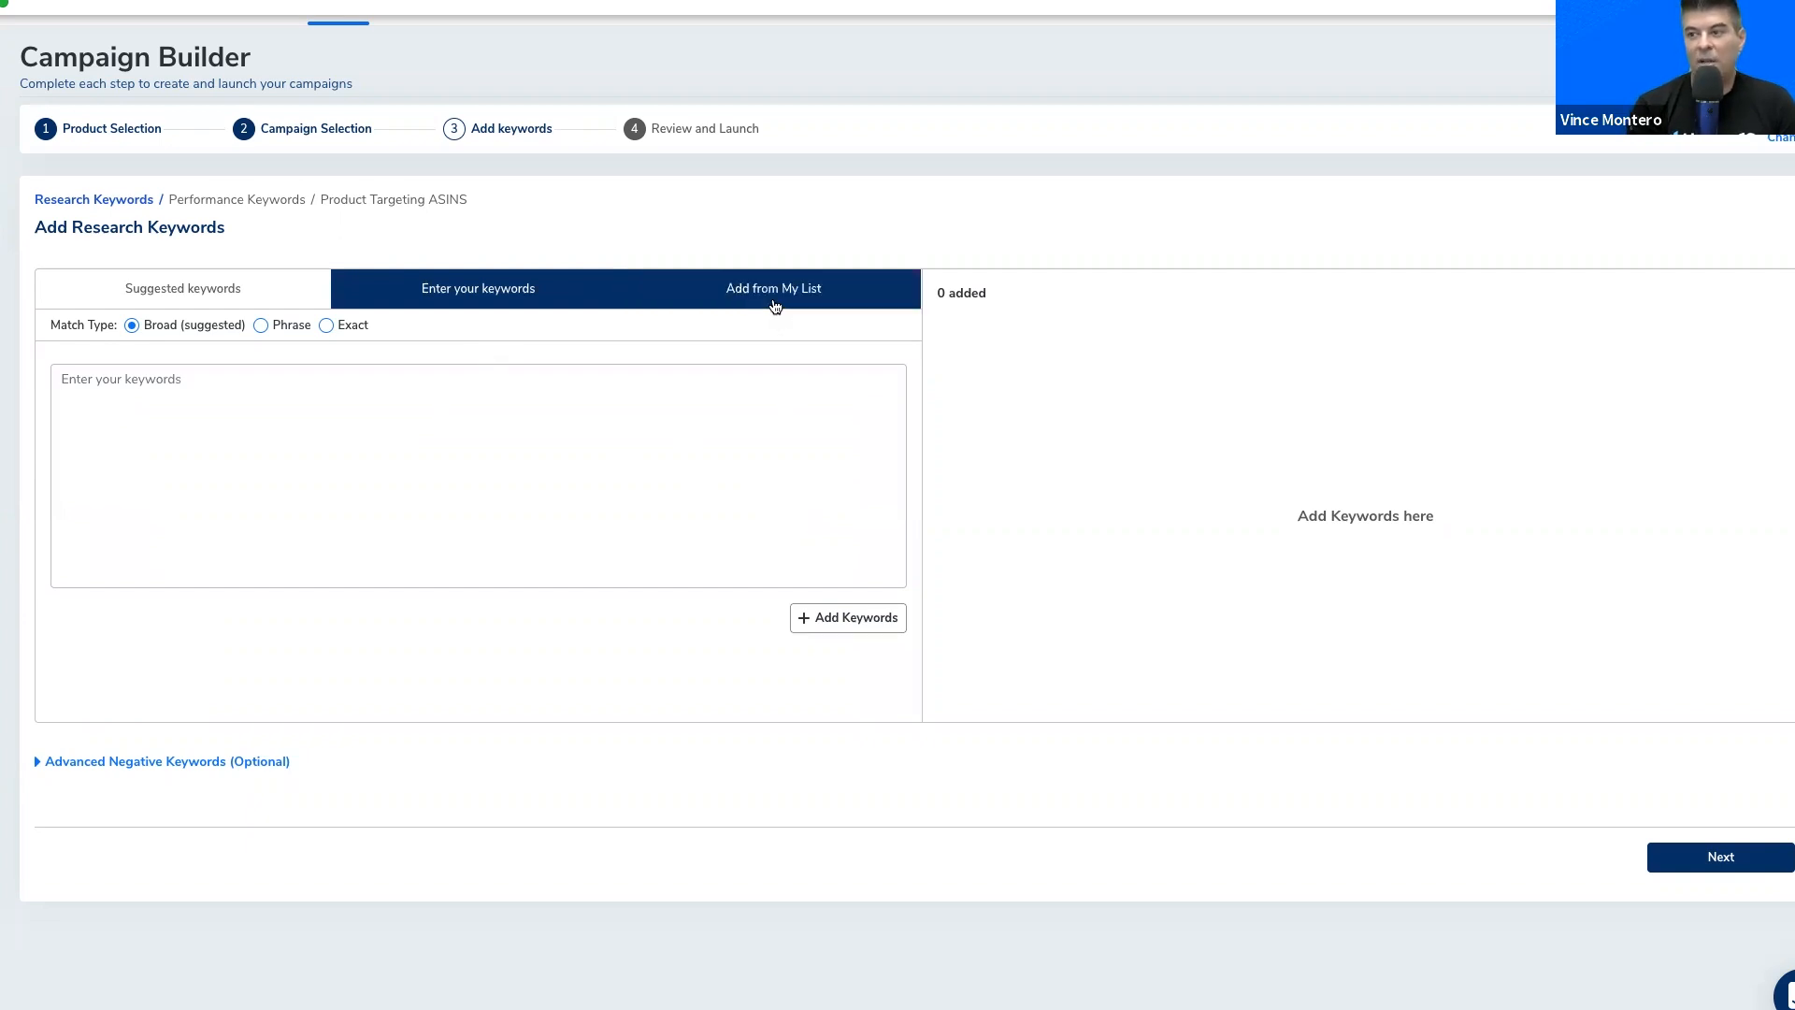
scroll(749, 589, down, 10)
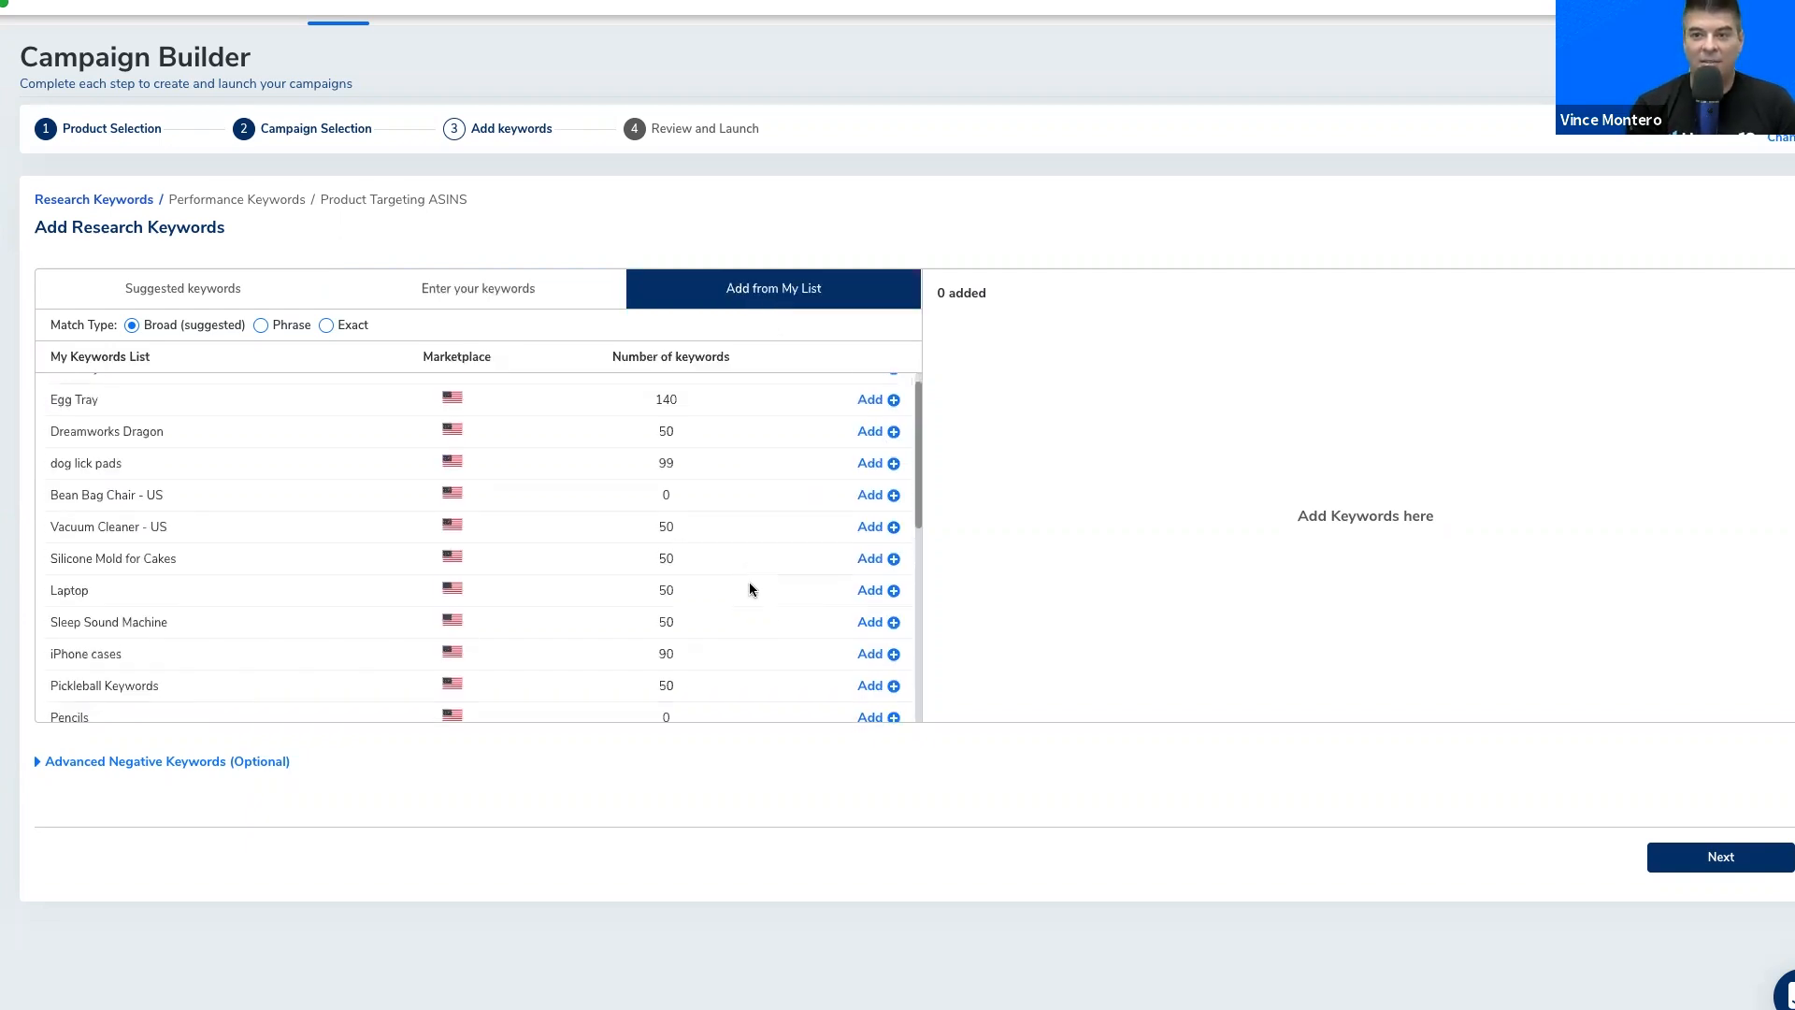
scroll(785, 503, up, 10)
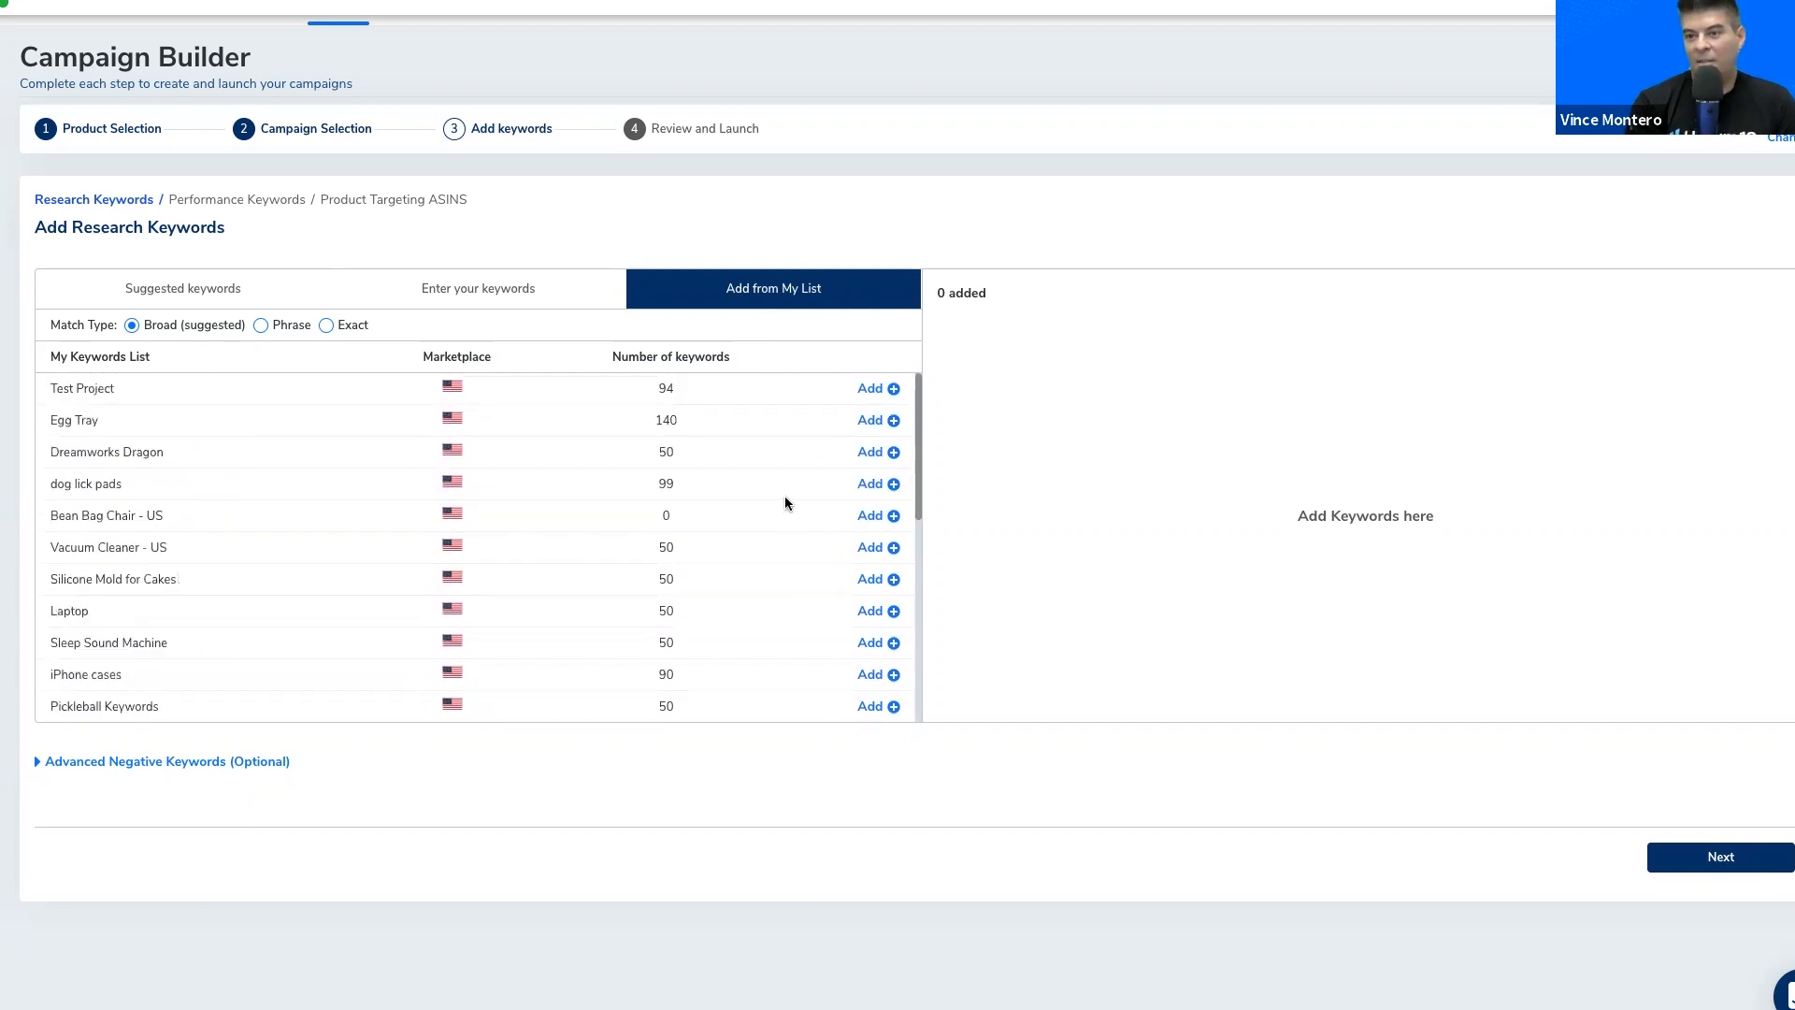
click(882, 420)
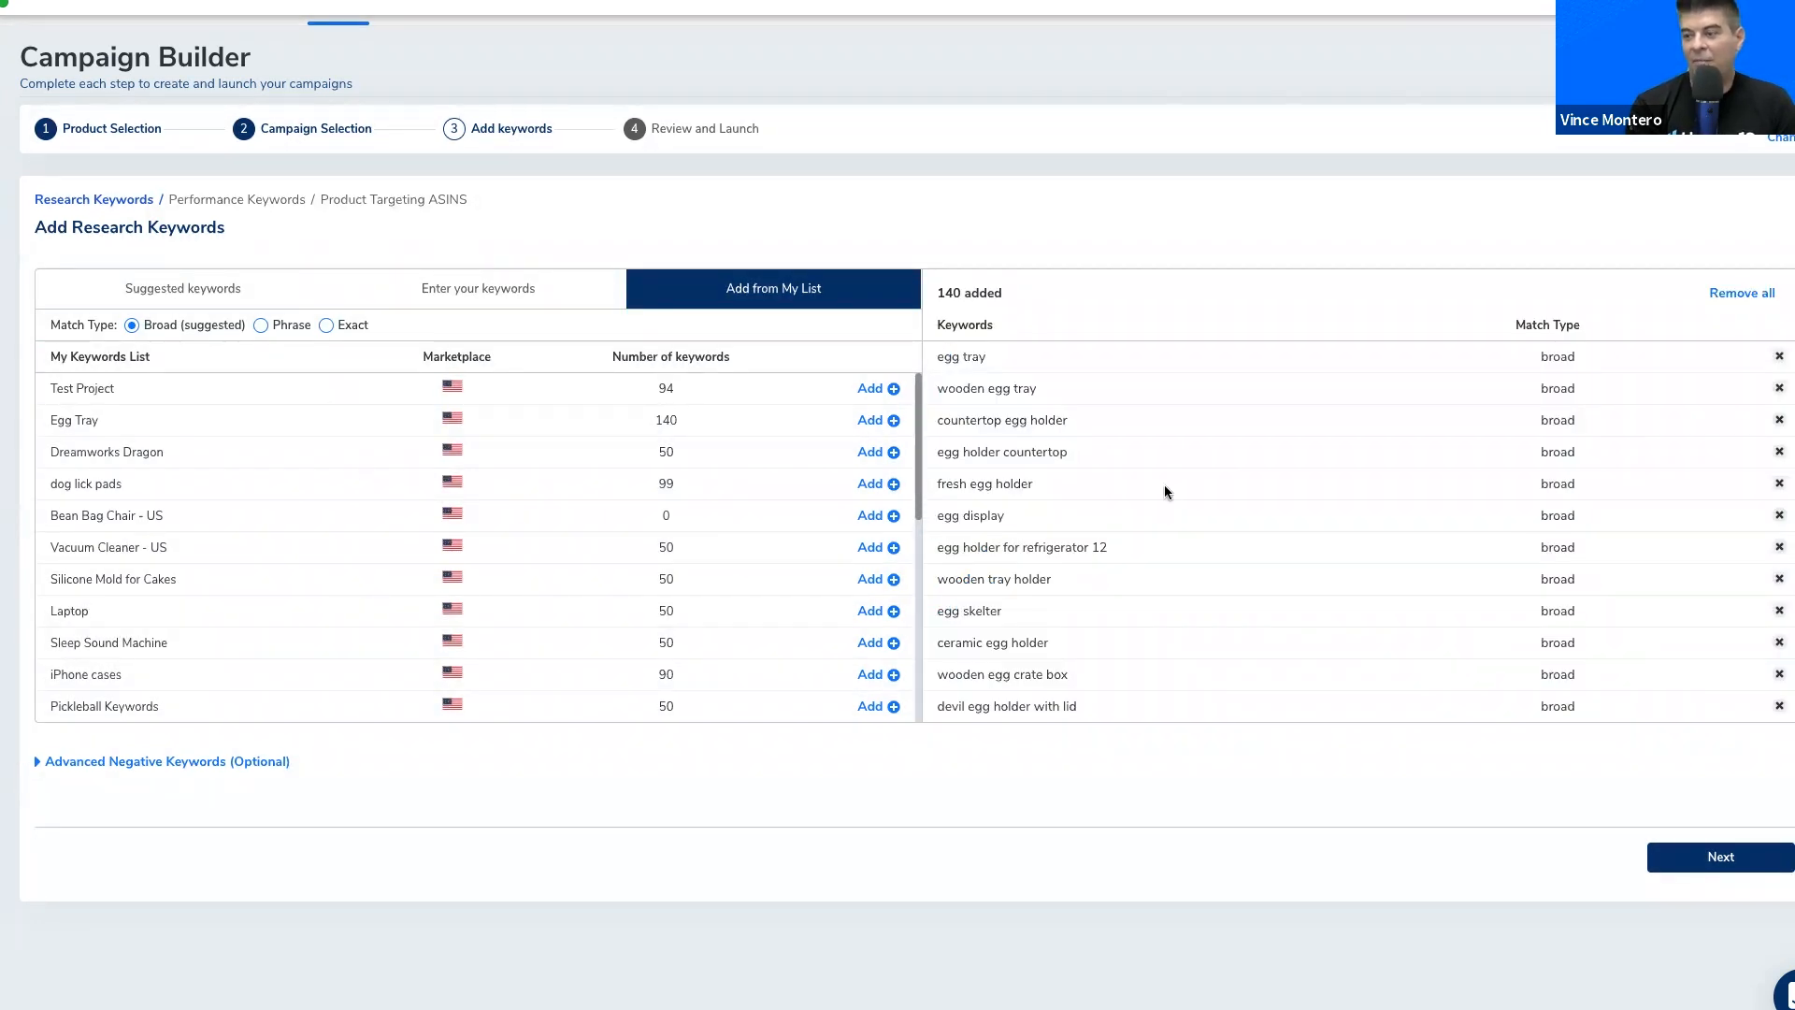
scroll(1164, 486, down, 3)
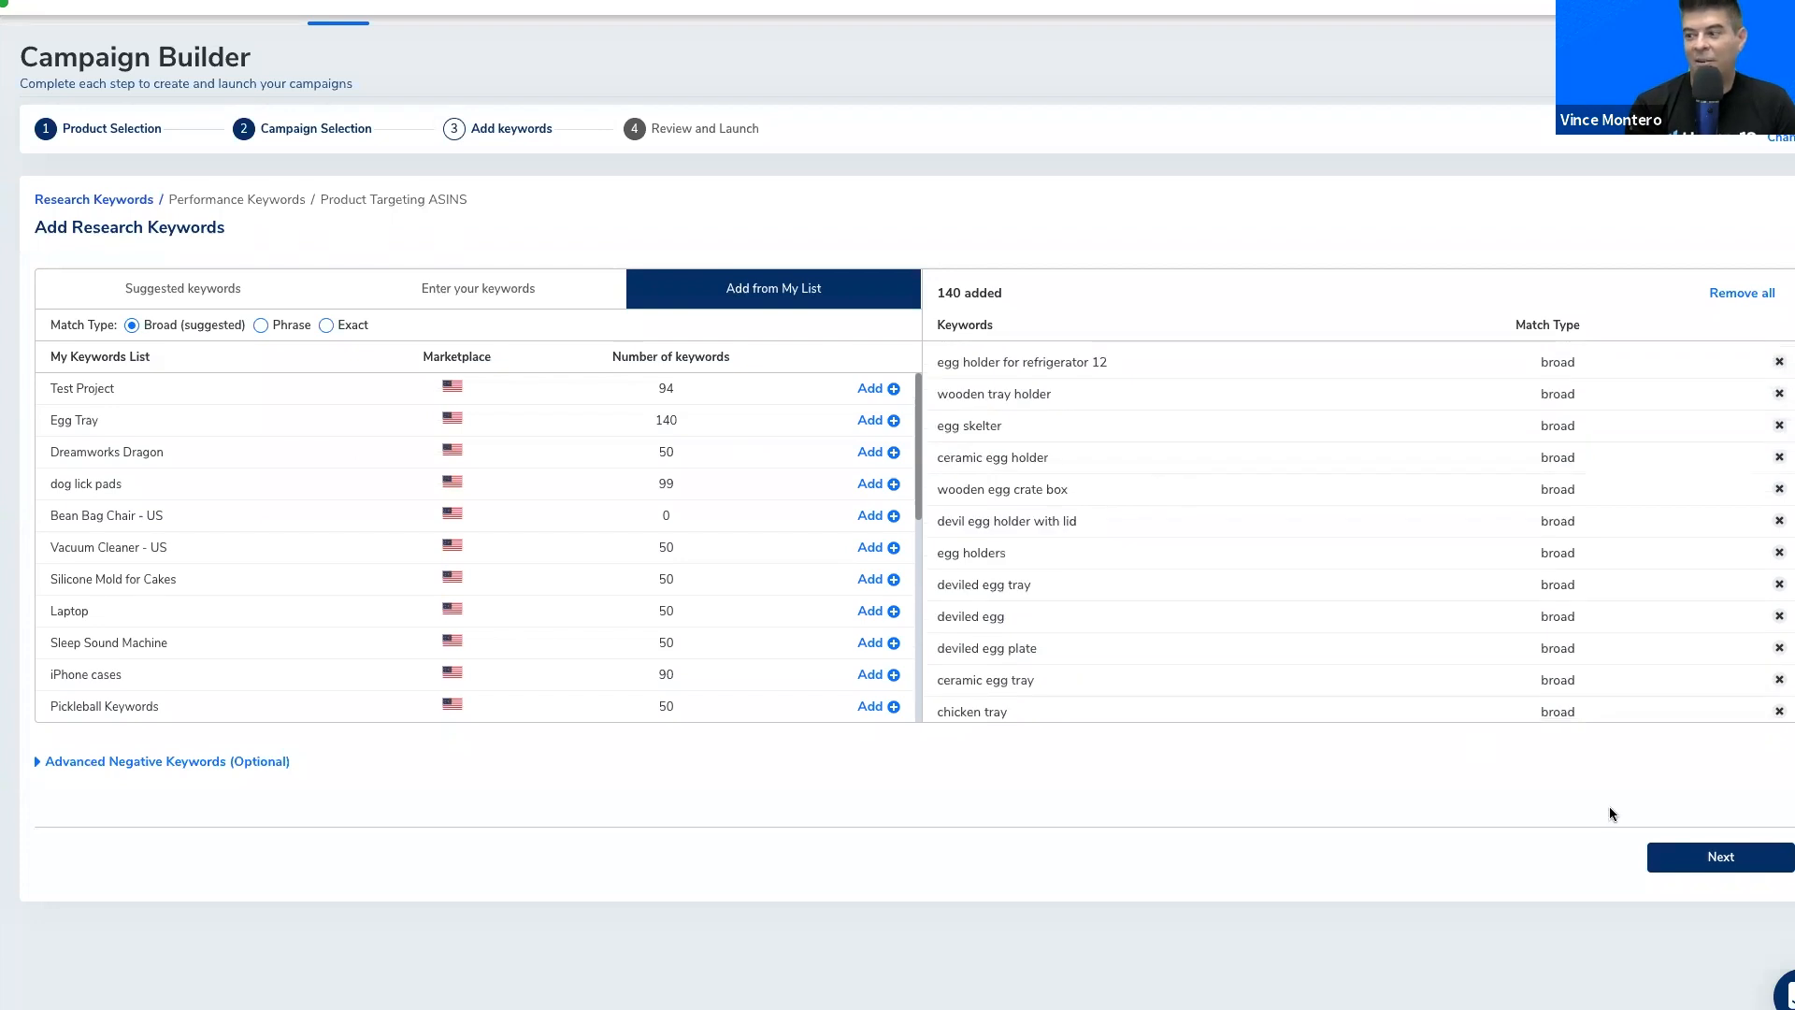
click(1689, 858)
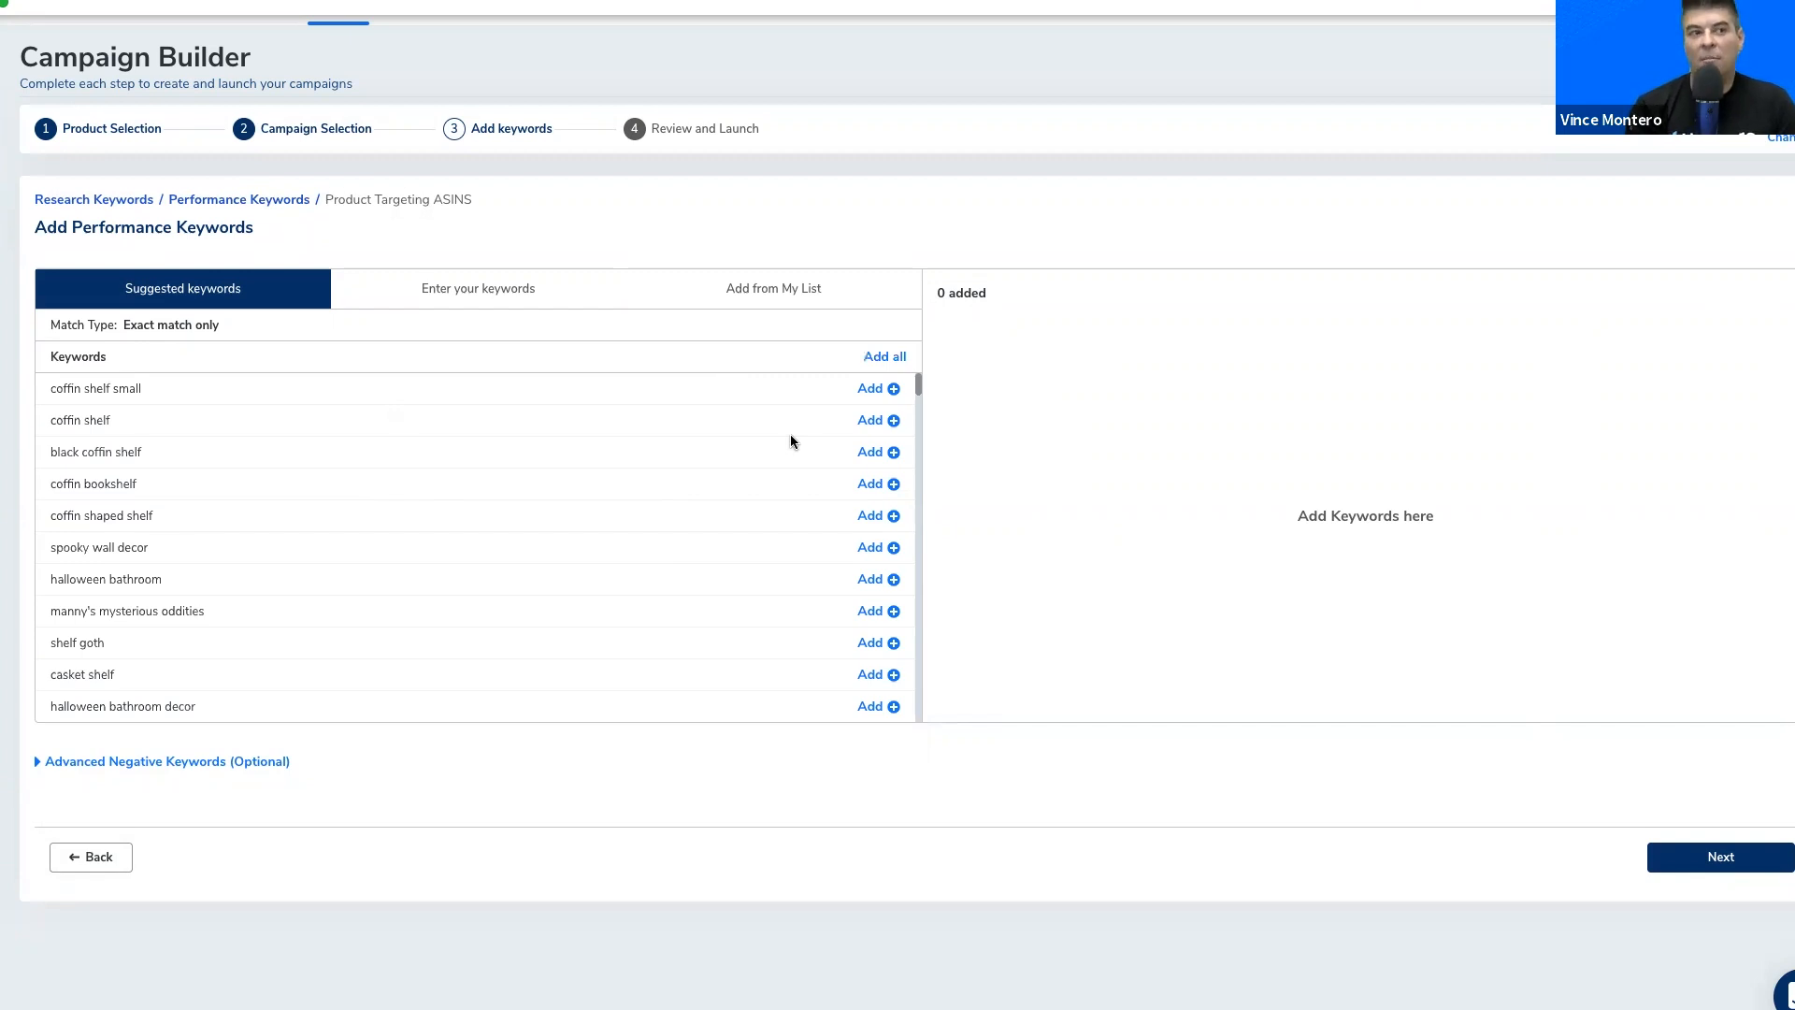
Step: Add the suggested performance keywords "coffin shelf small", "coffin shelf" and "coffin shaped shelf" and continue to the product targeting ASINs
click(893, 391)
click(893, 422)
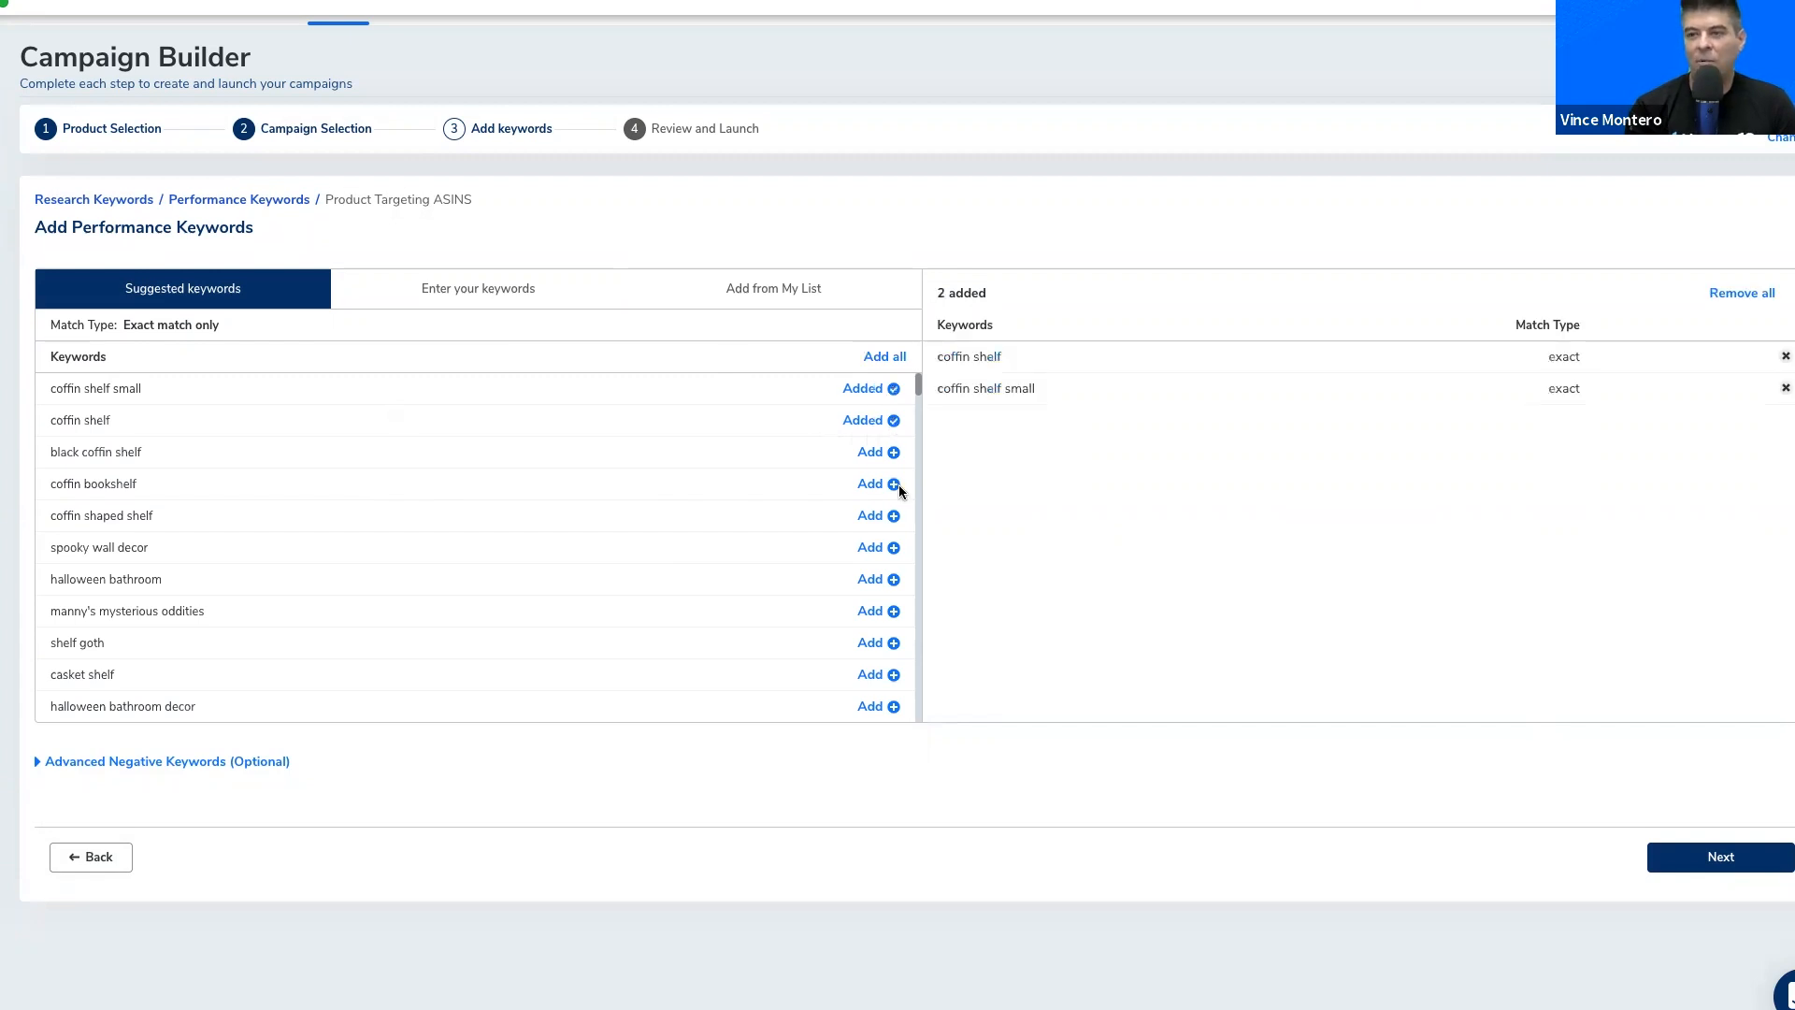
click(895, 517)
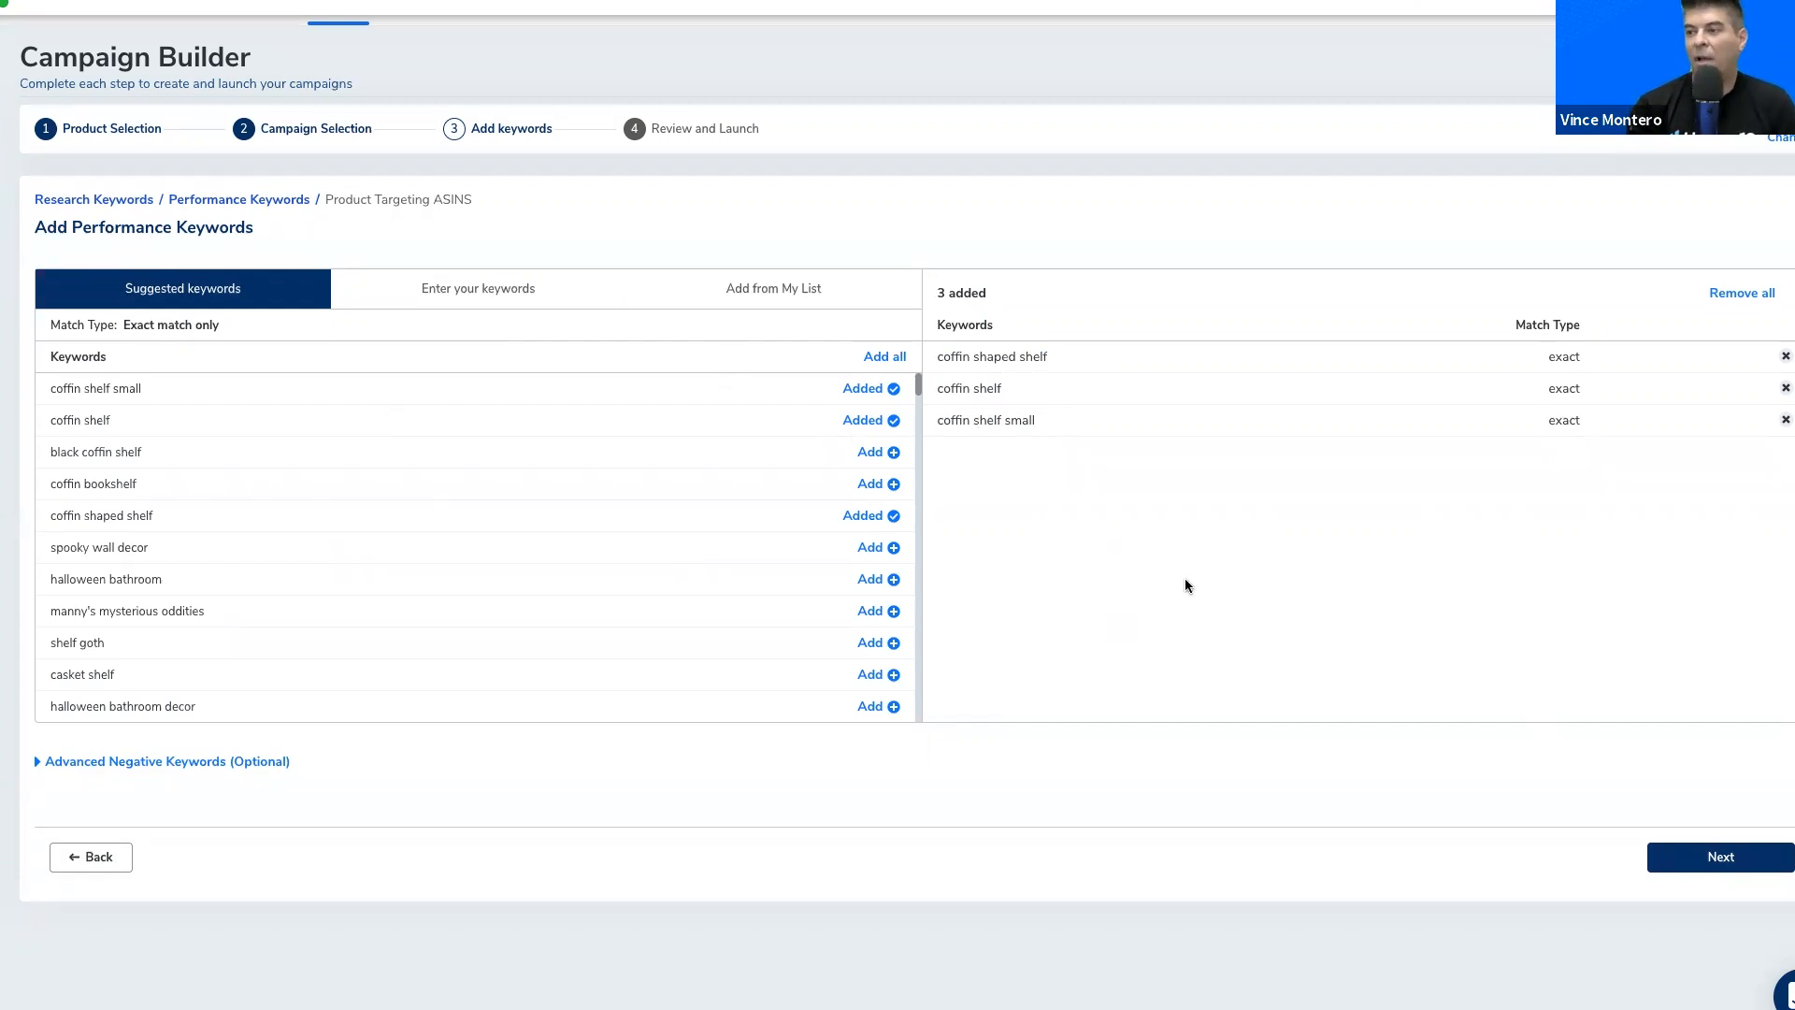
click(1673, 863)
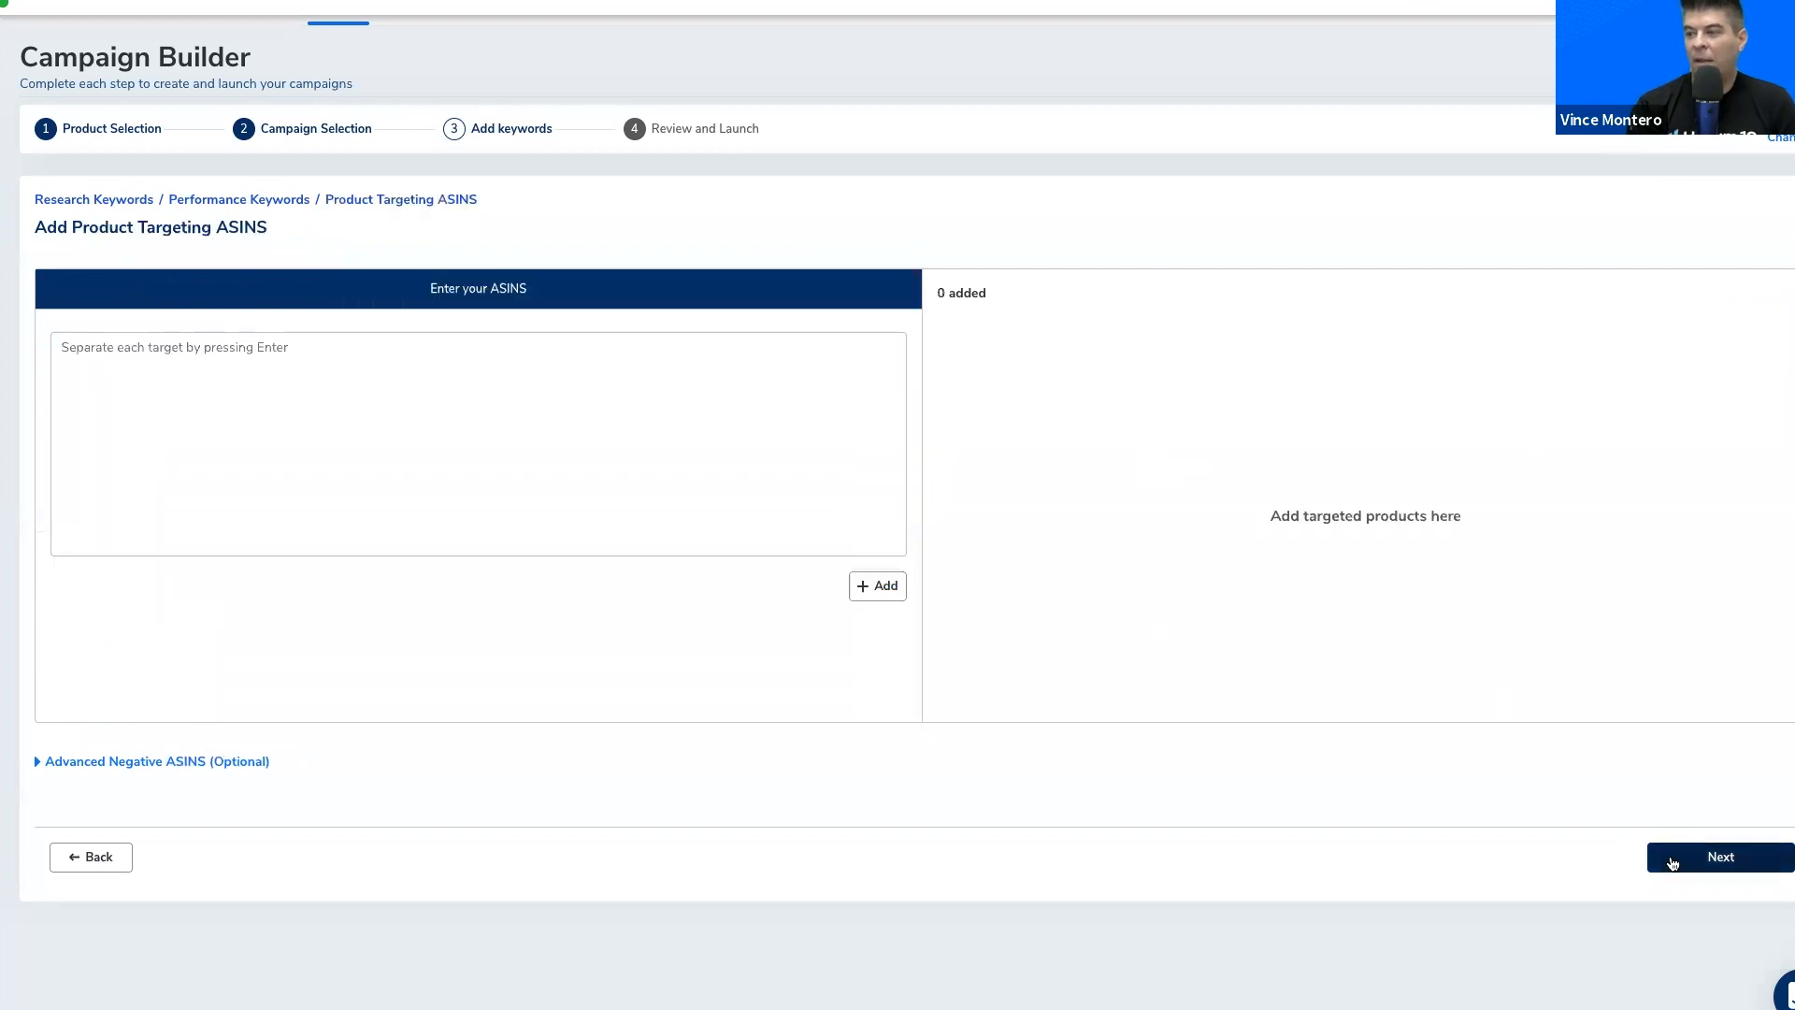
Step: Add the ASIN B0877RAHTE as a product target and continue to the Review and Launch stage
click(503, 392)
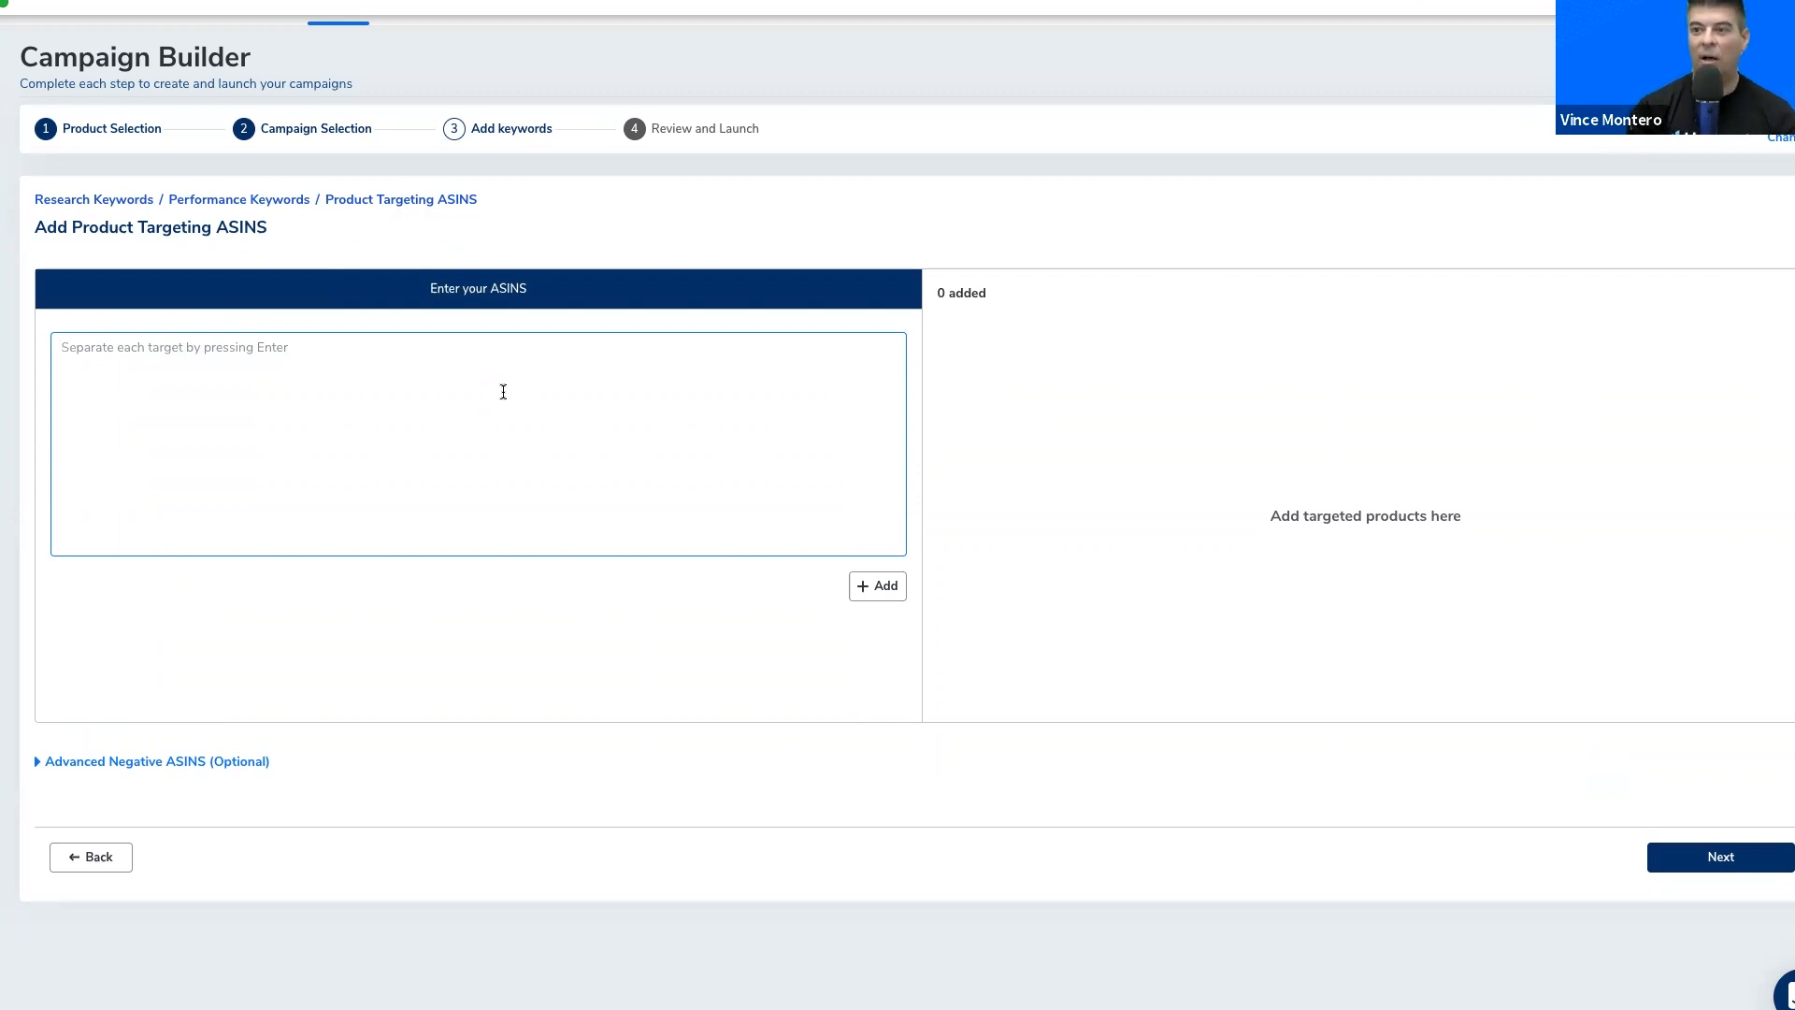
text(B)
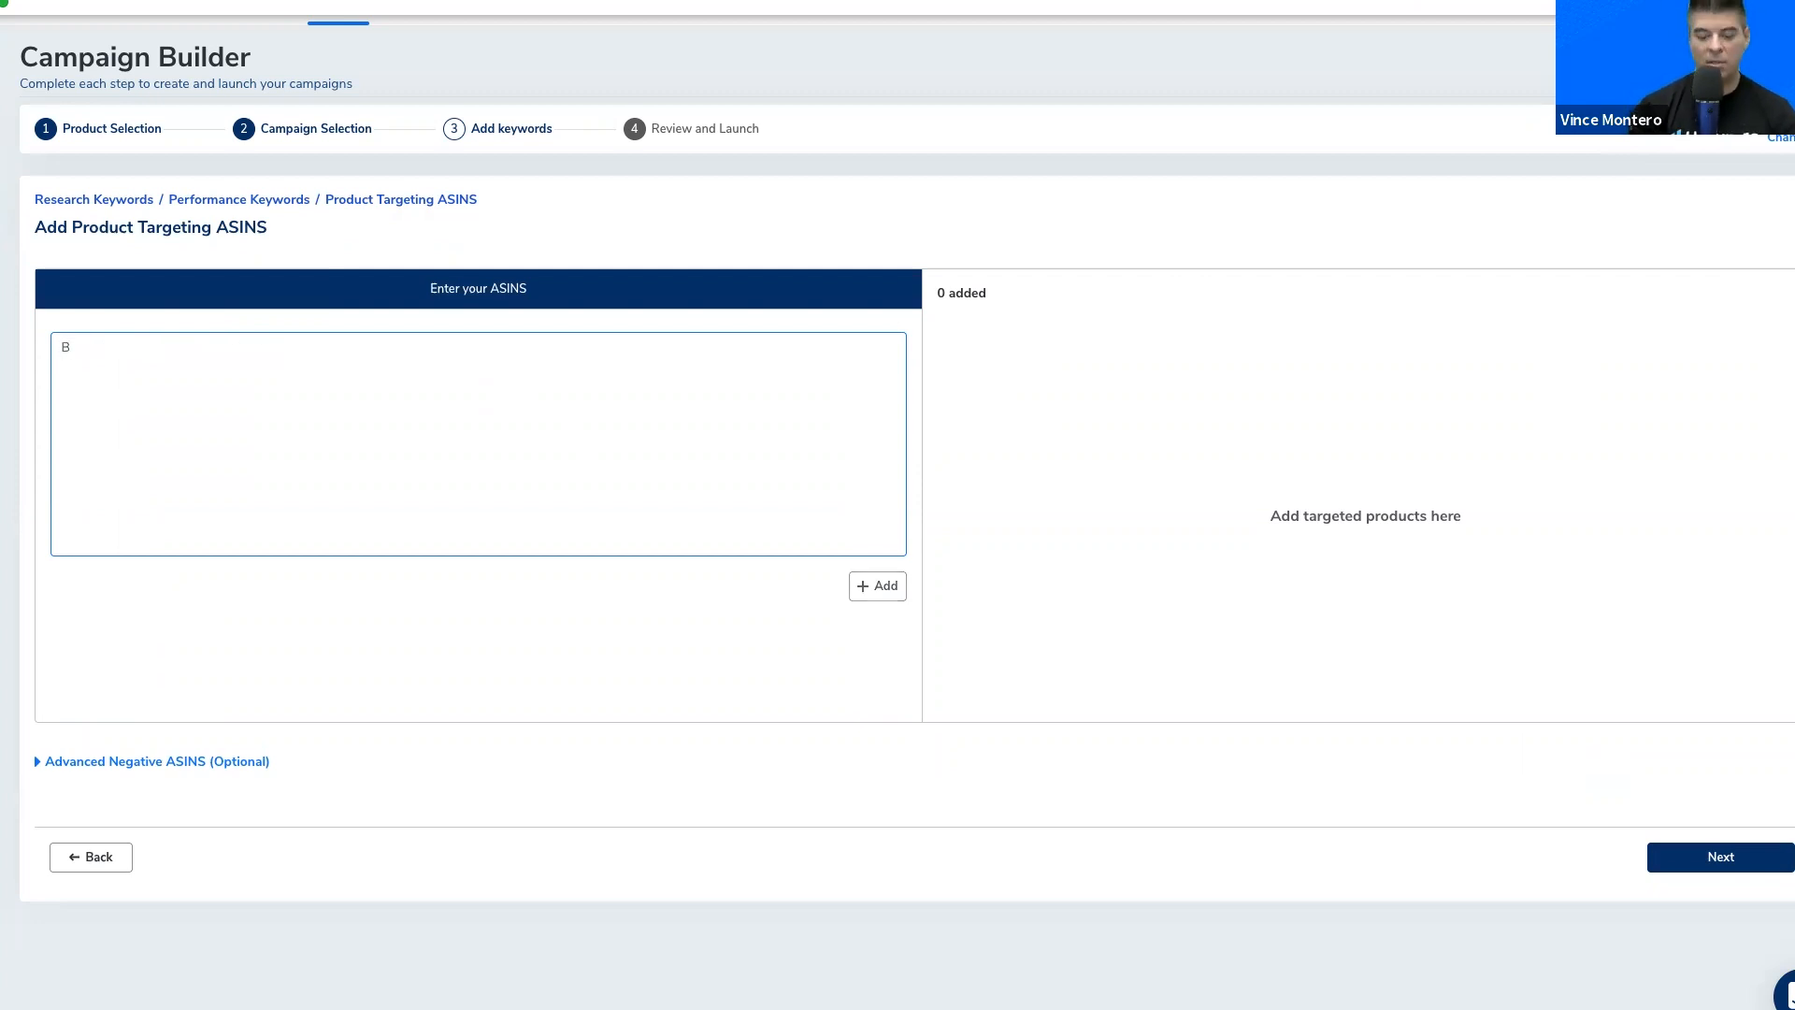
text(087)
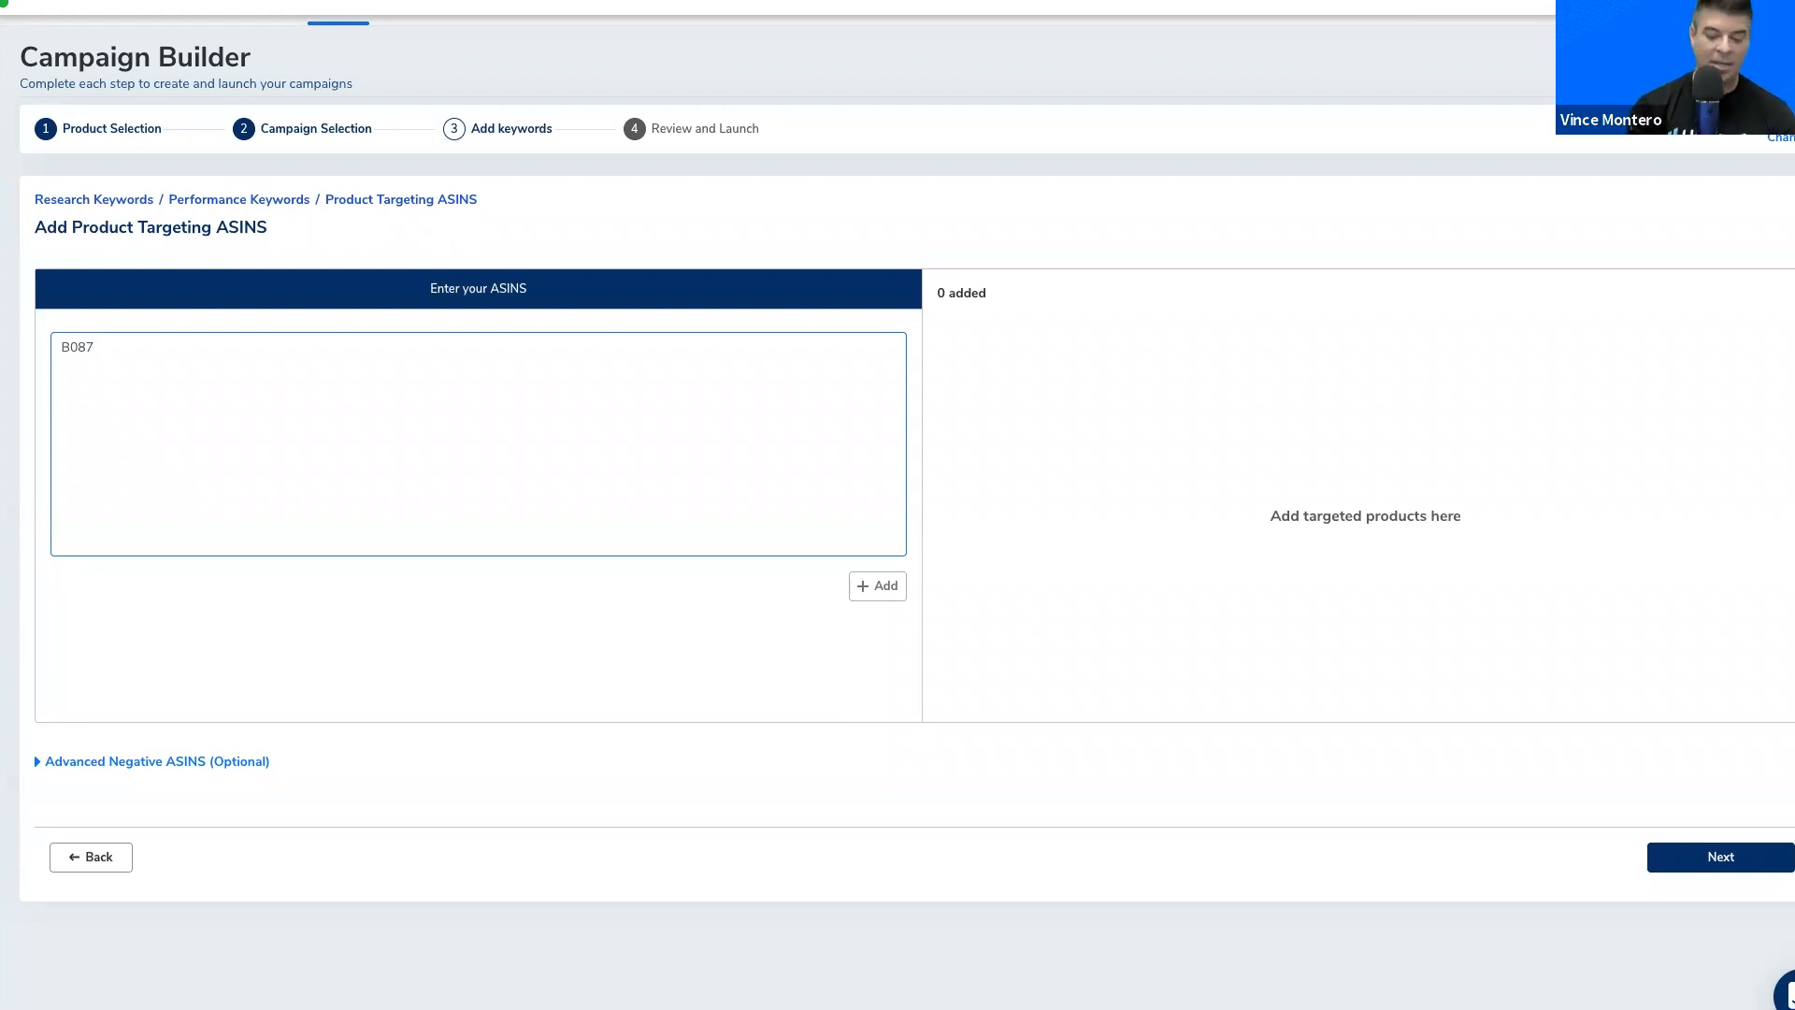
text(7)
text(wqgw)
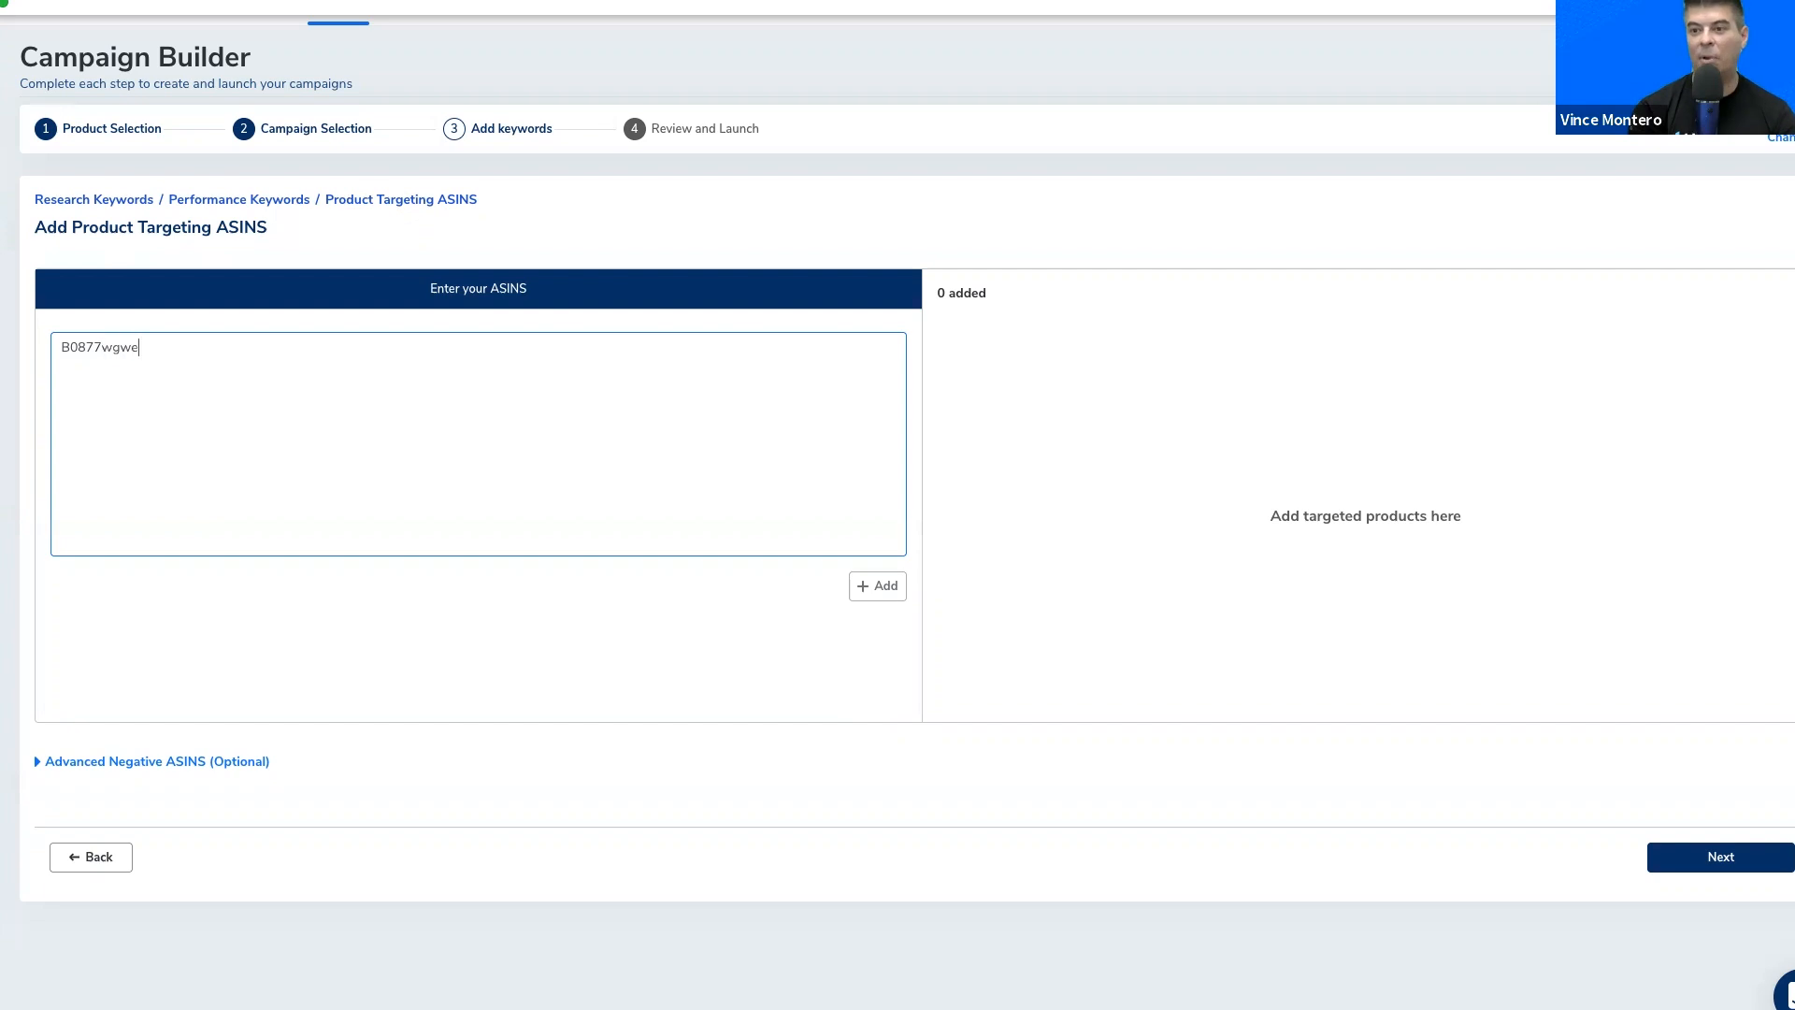
key(BackSpace)
key(BackSpace)
key(BackSpace)
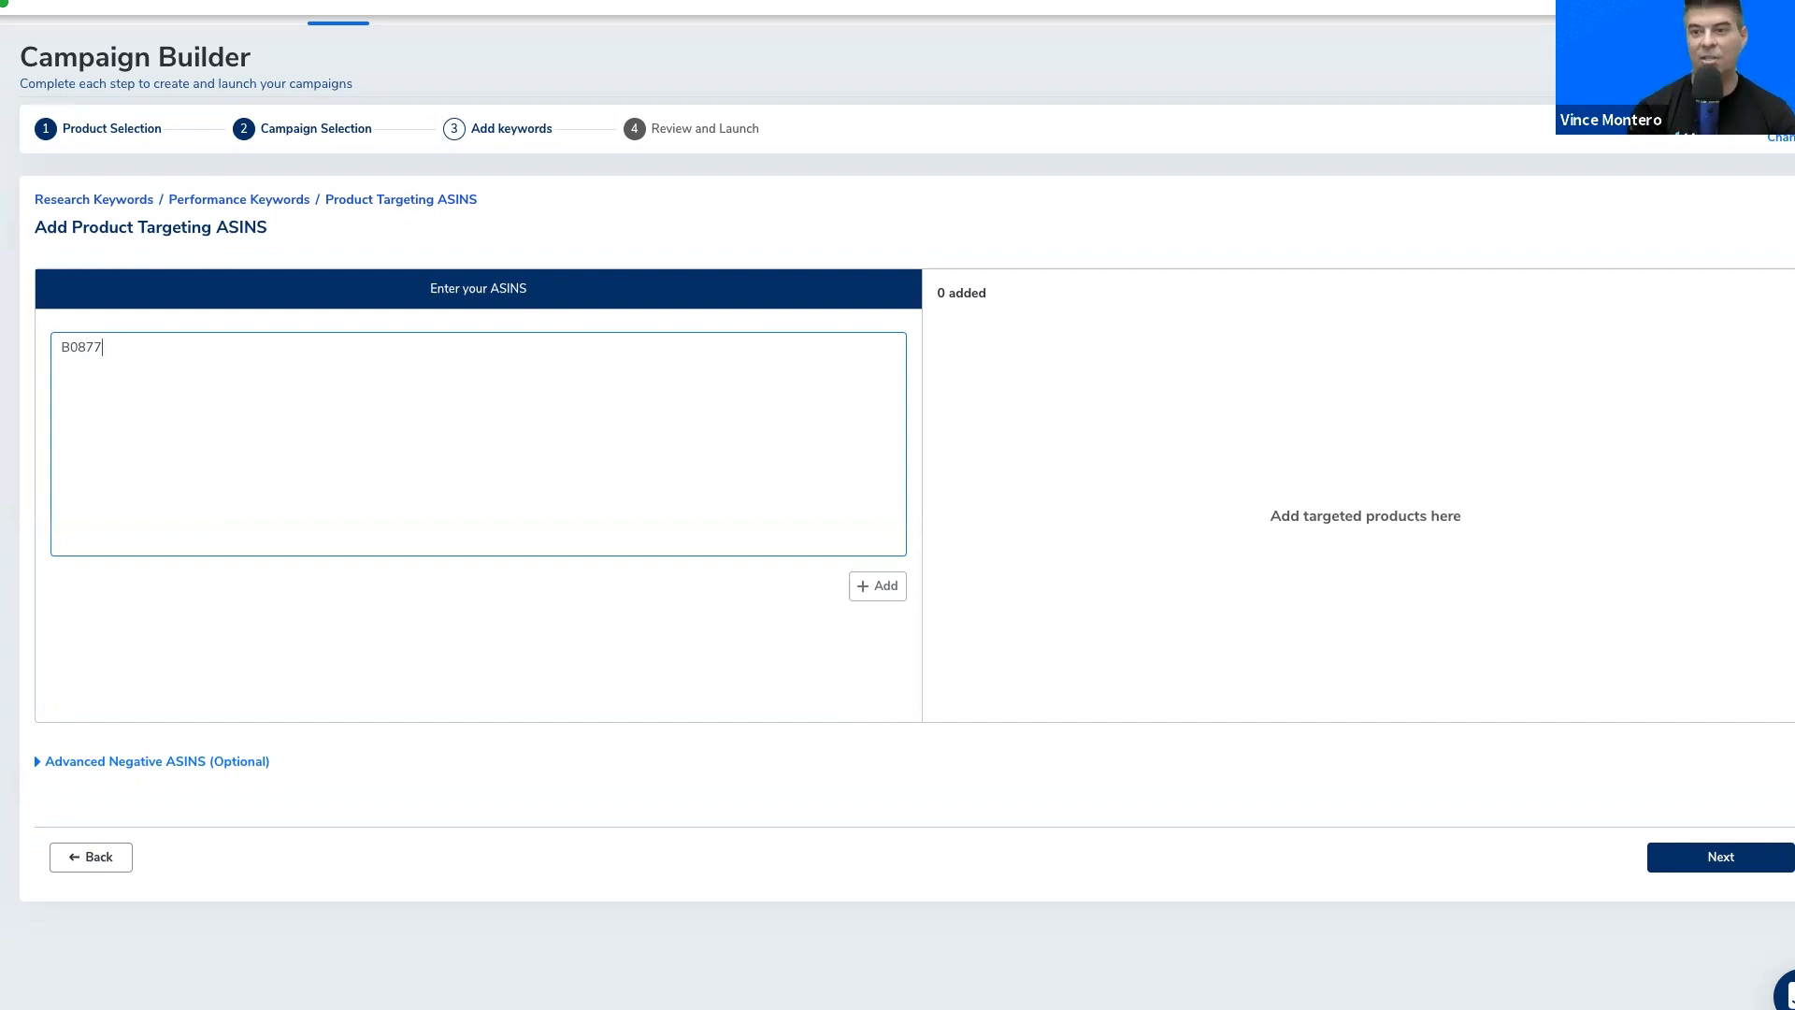
text(RAHTE)
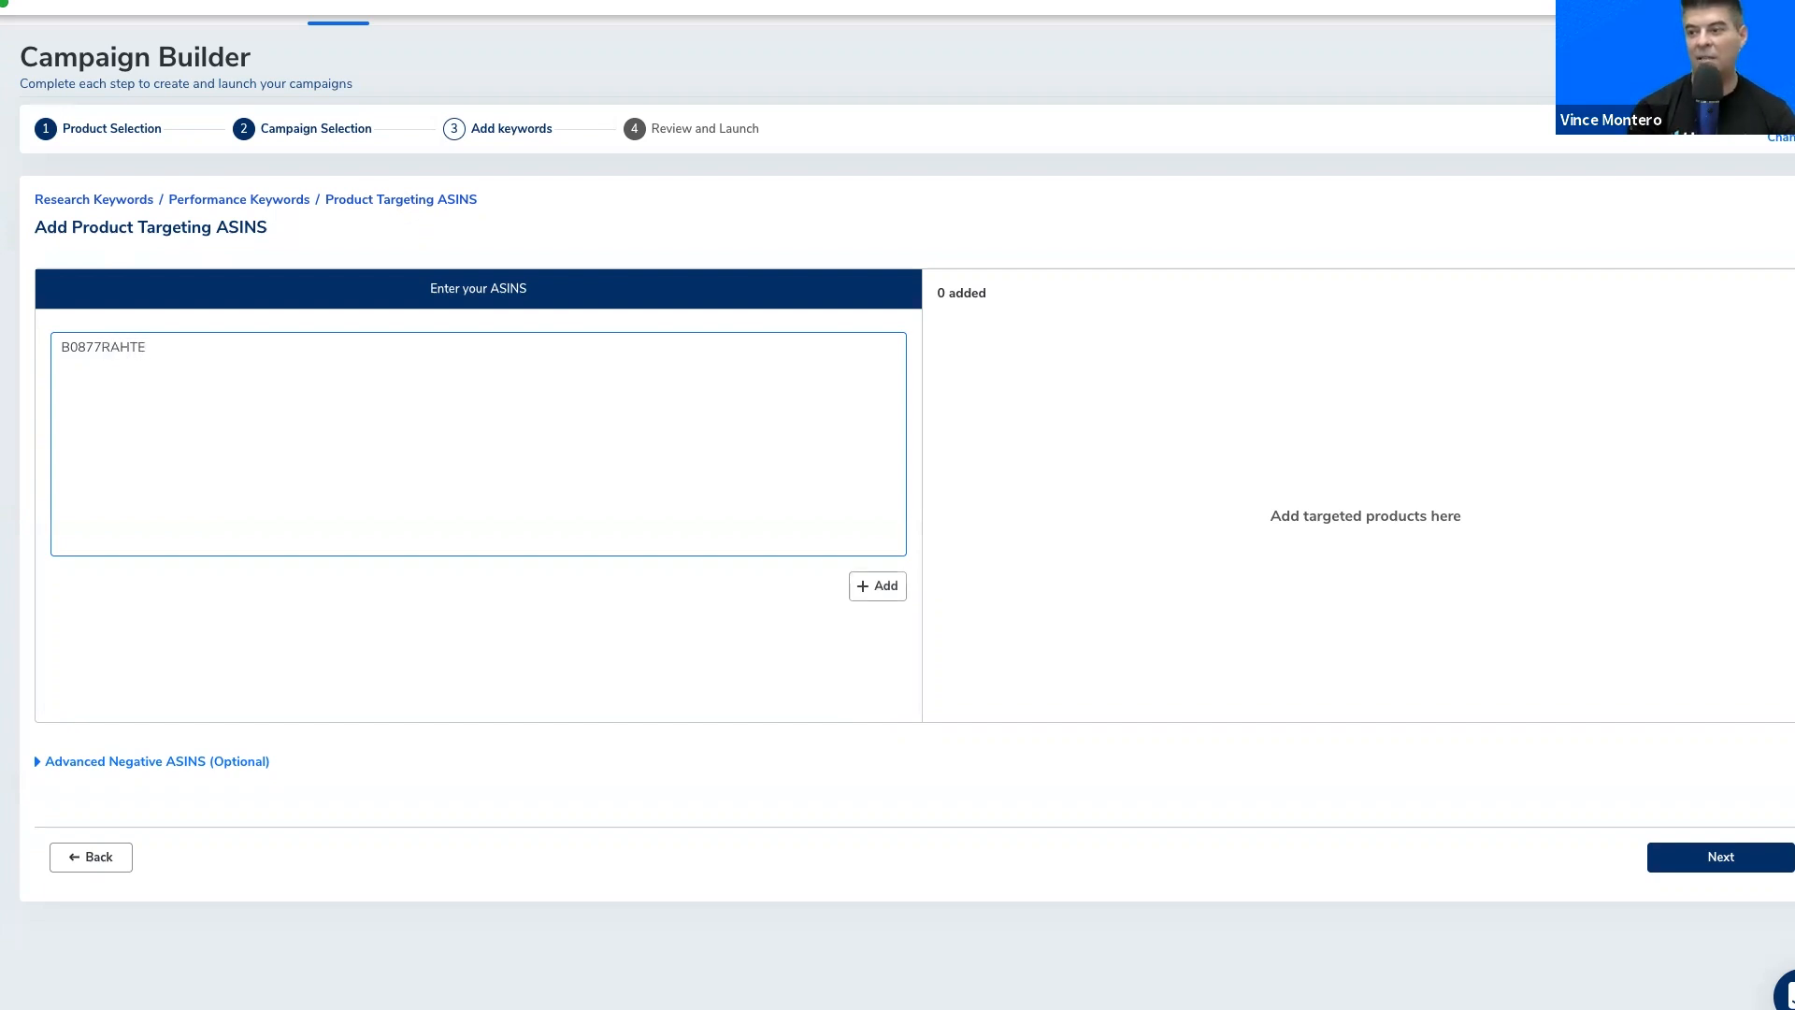
text(E)
key(BackSpace)
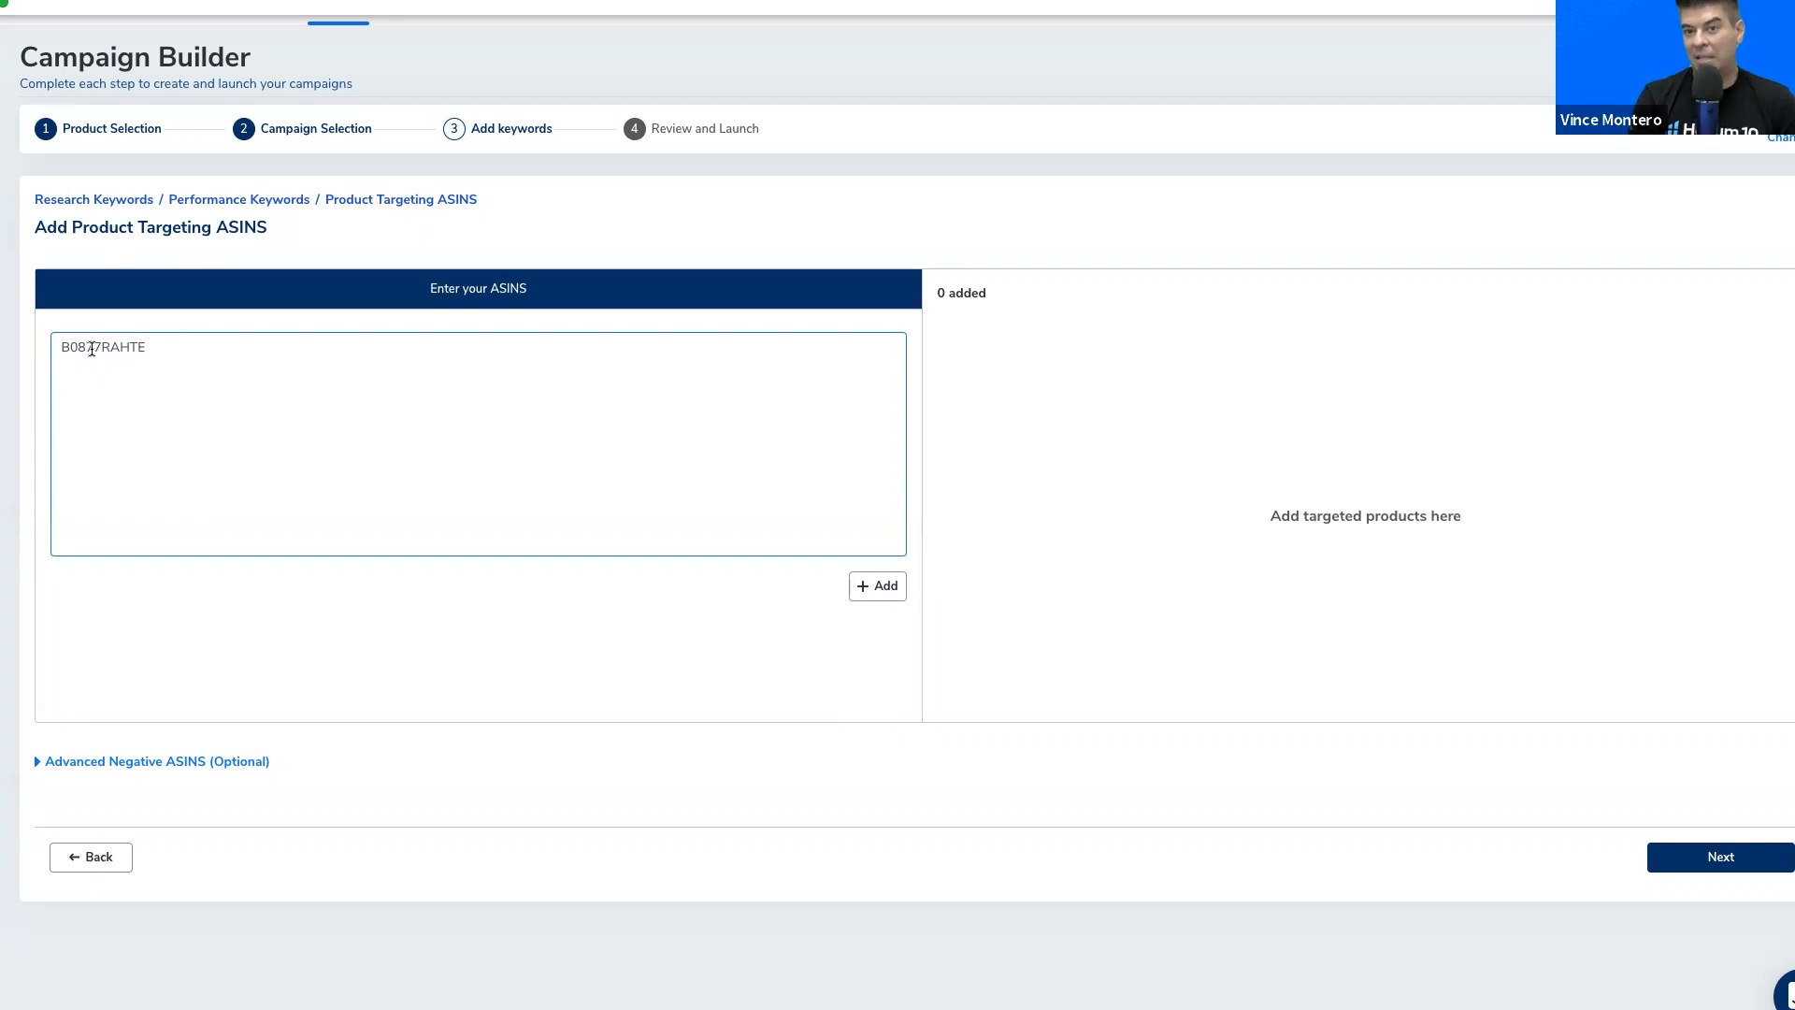
click(903, 589)
click(1696, 856)
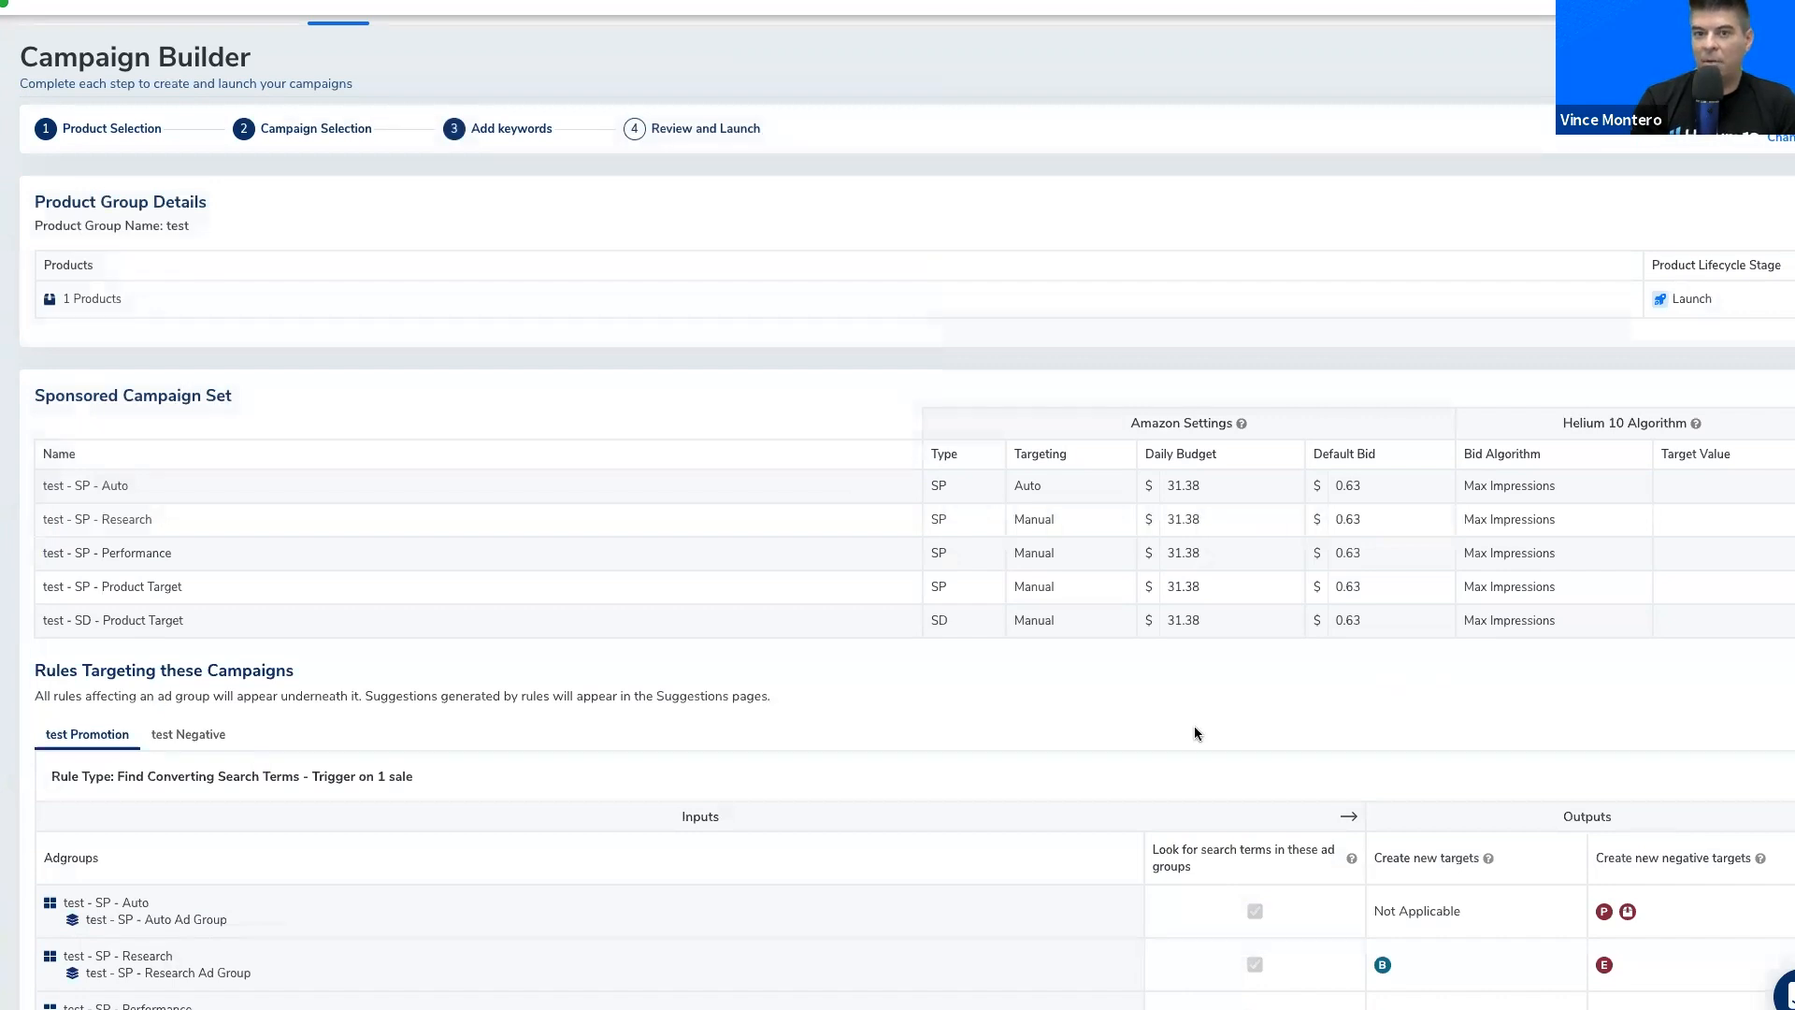
Step: Review the product group details, the sponsored campaign set and the rules targeting these campaigns
scroll(1195, 727, down, 1)
scroll(1195, 733, down, 2)
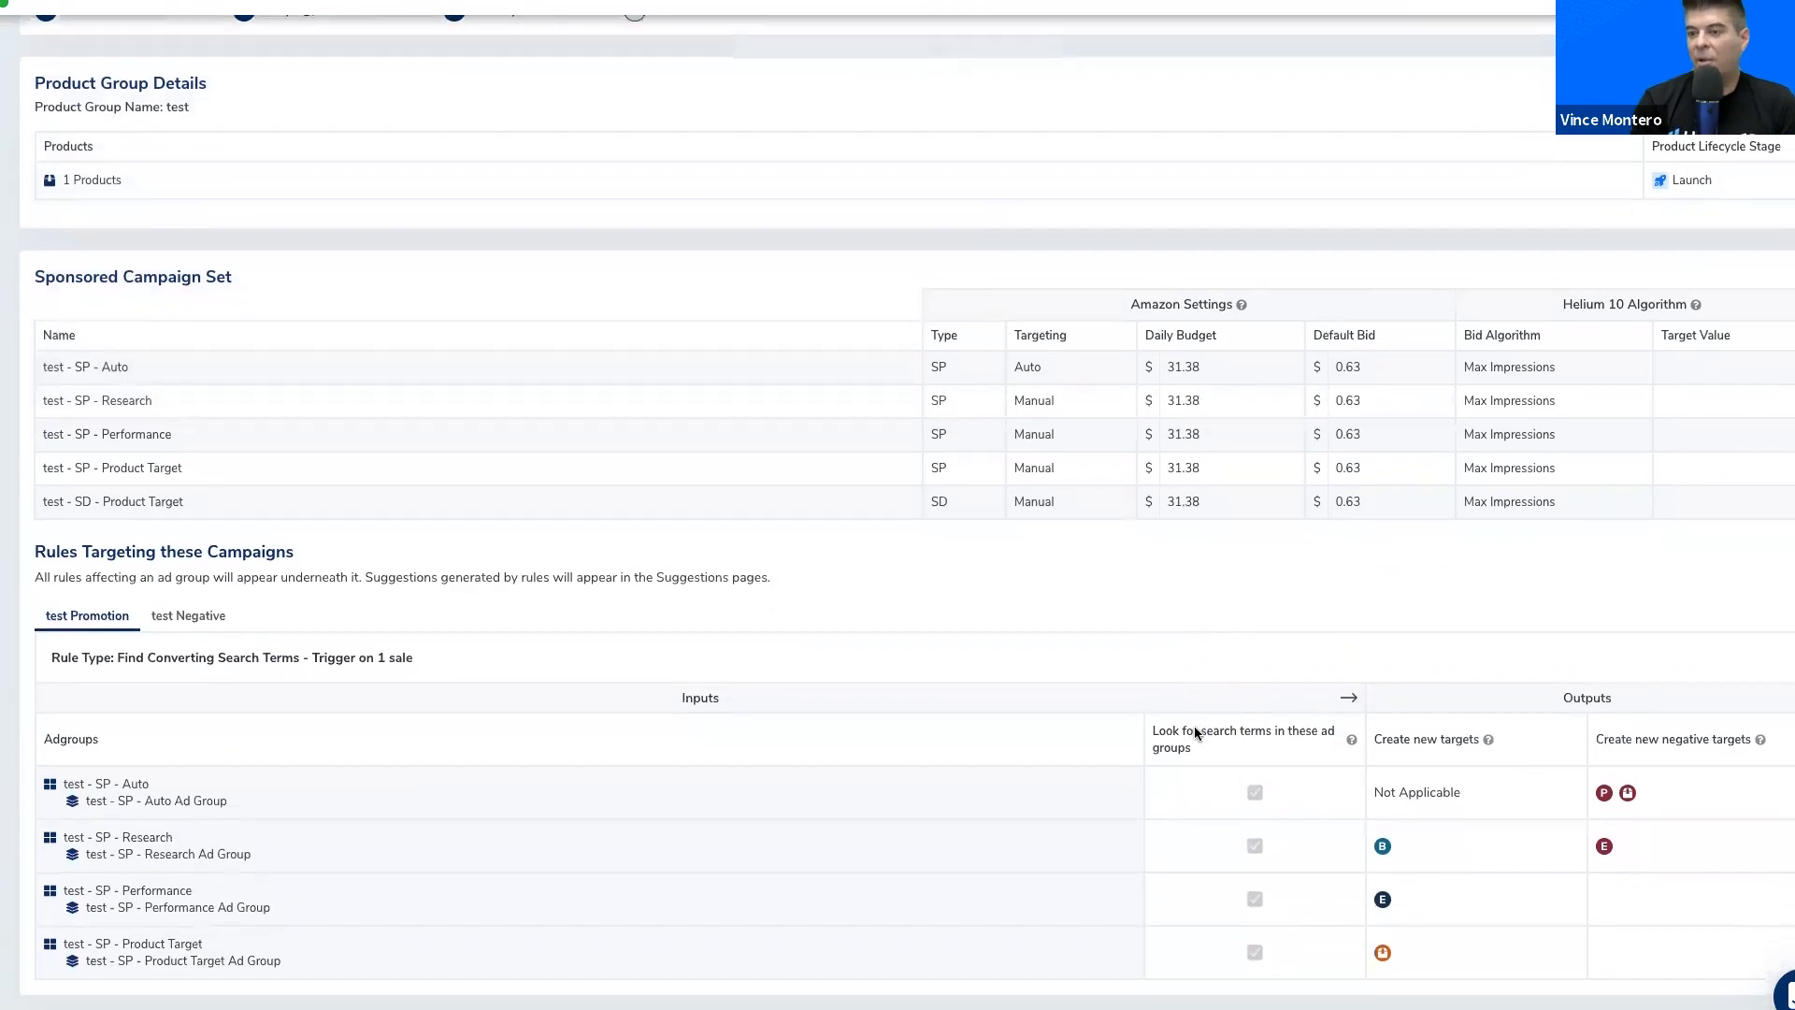
scroll(1195, 733, up, 2)
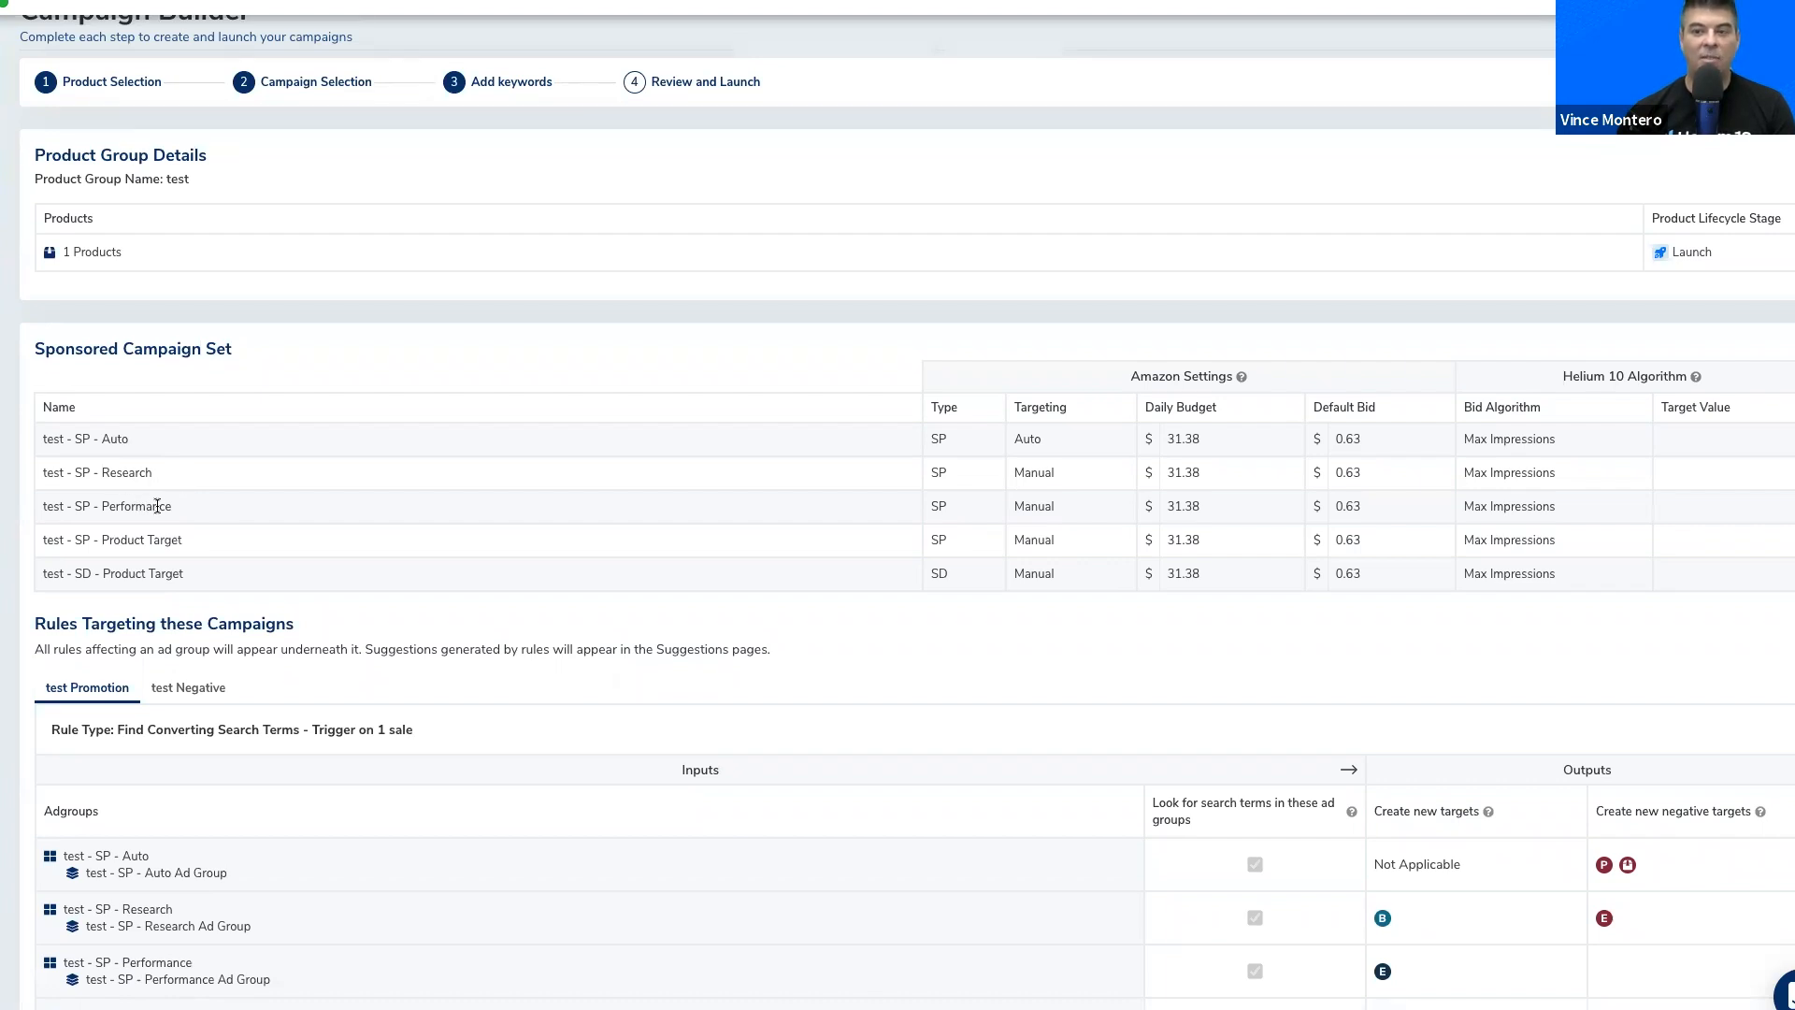
scroll(199, 510, down, 5)
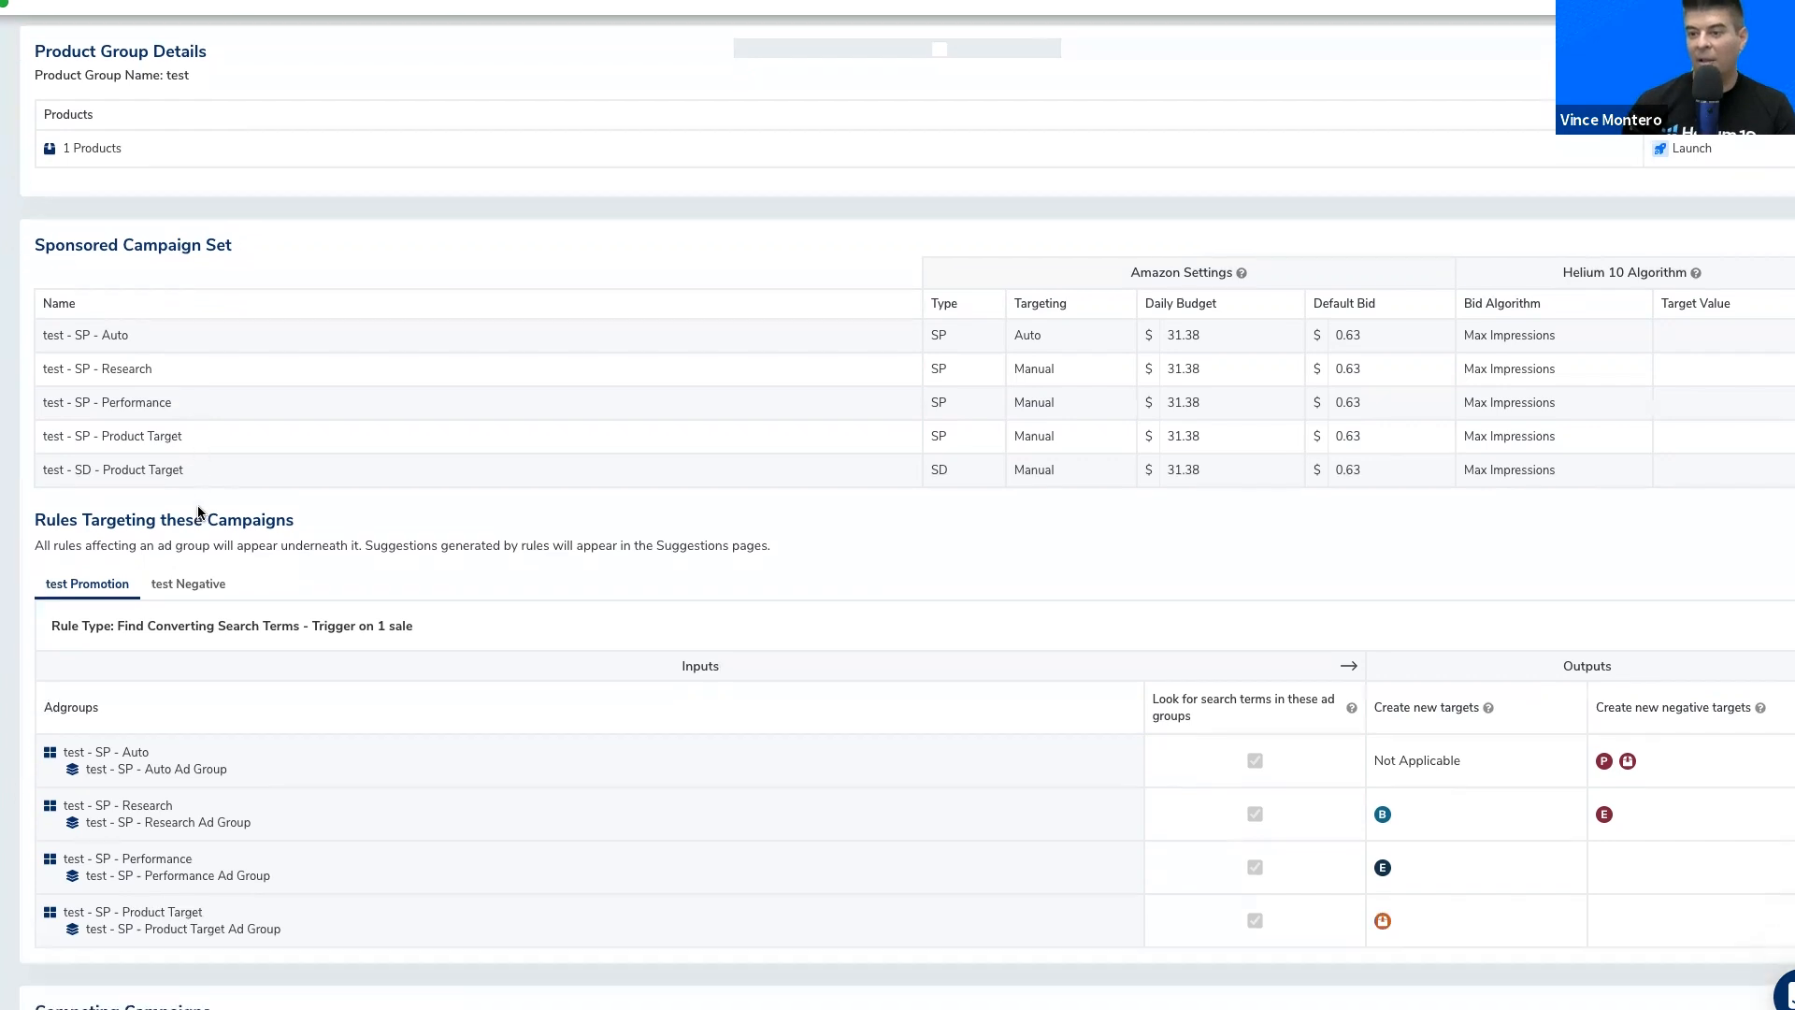
scroll(128, 433, up, 2)
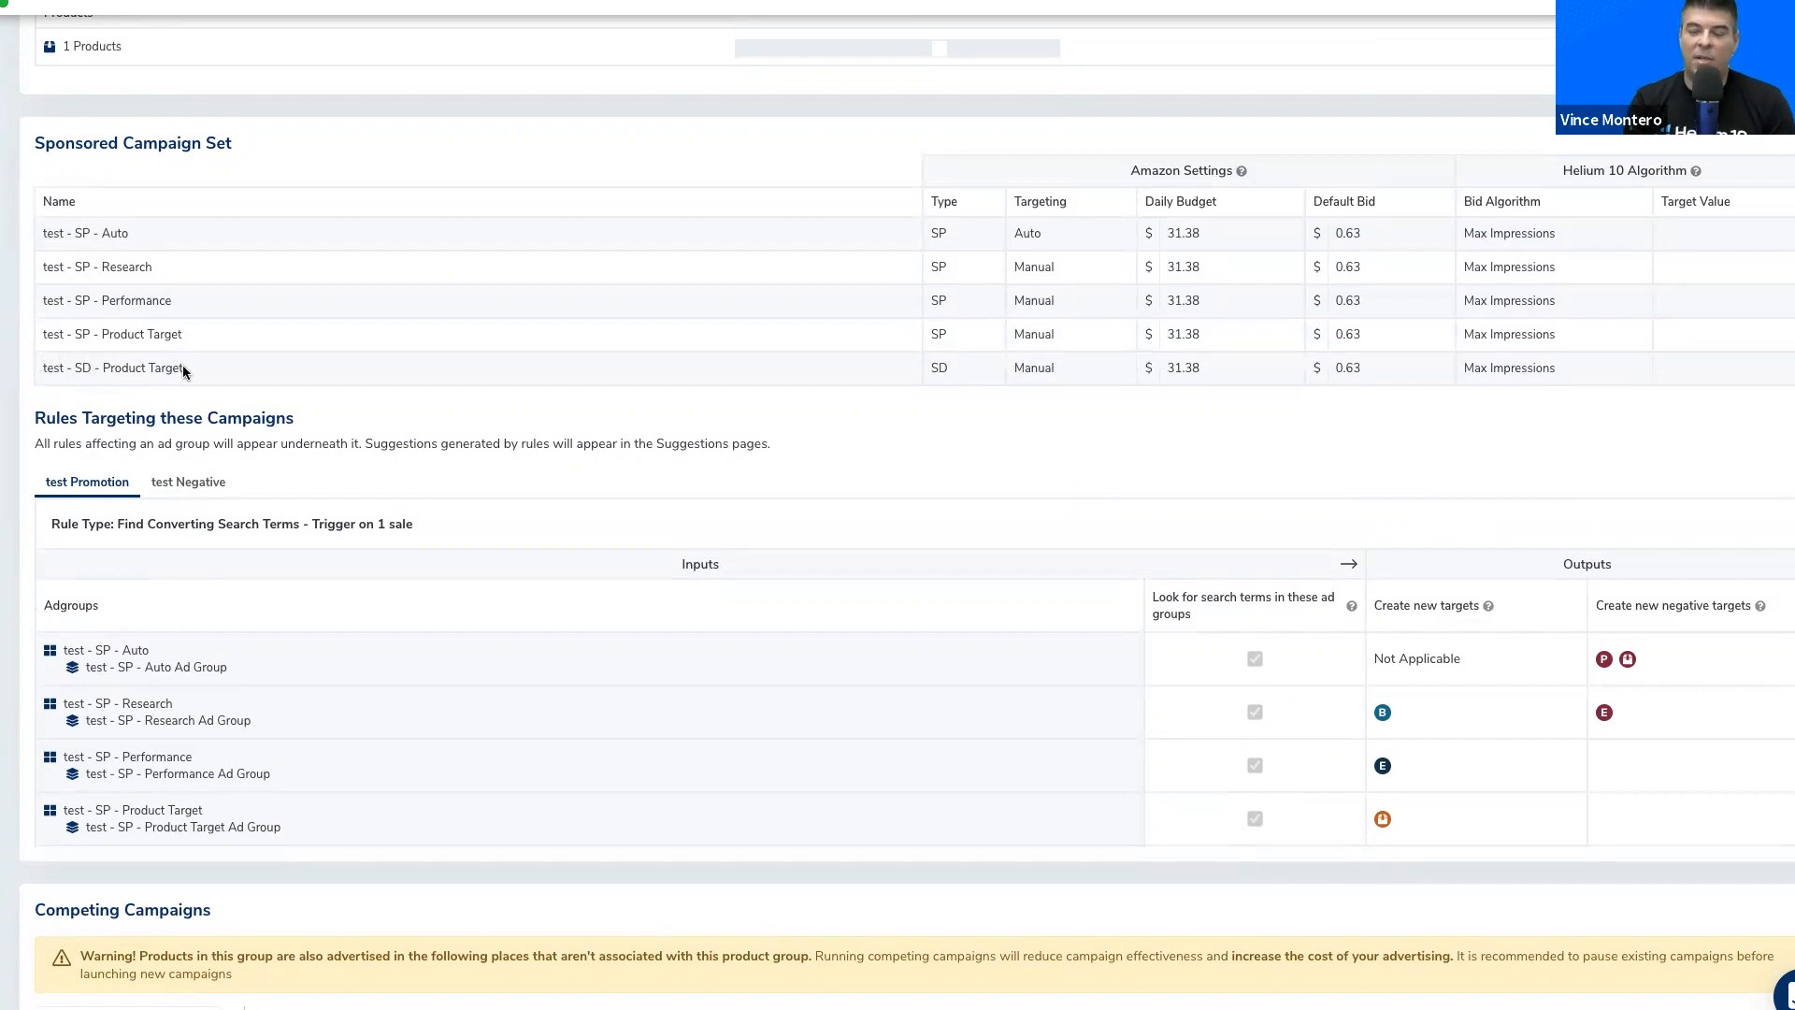
scroll(561, 481, down, 1)
scroll(561, 478, up, 1)
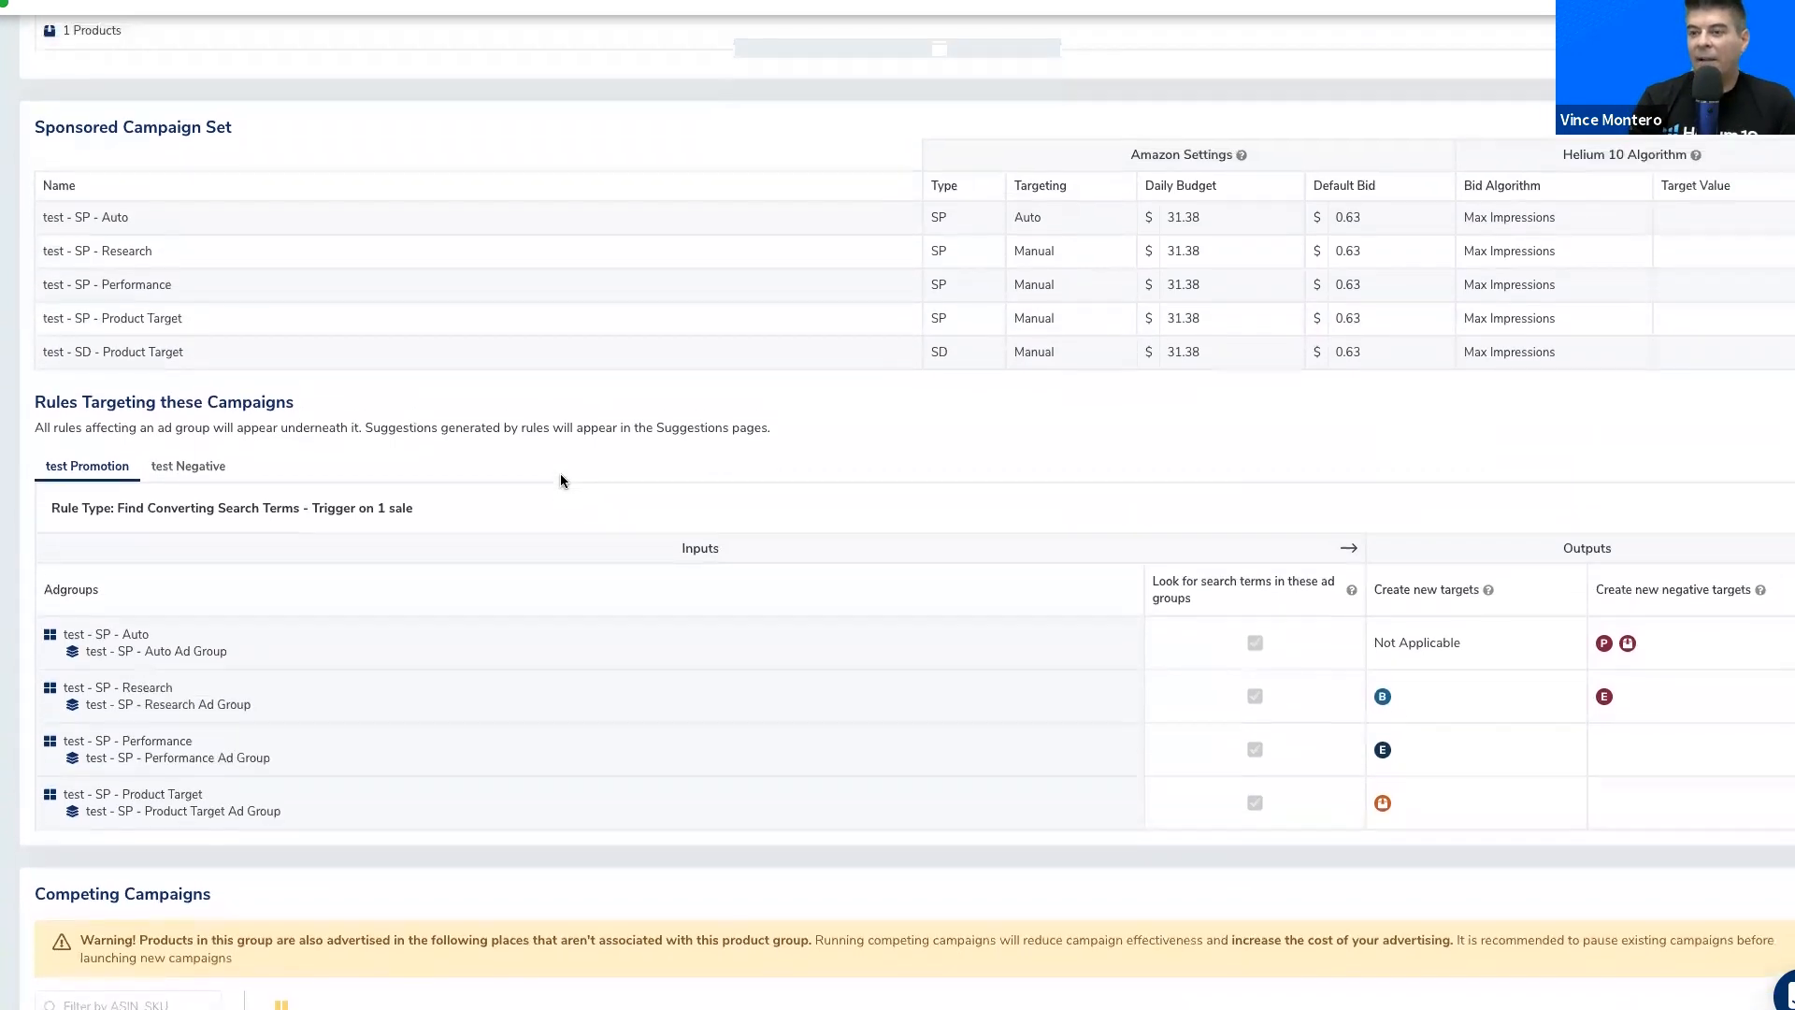
scroll(561, 477, down, 2)
scroll(840, 445, up, 1)
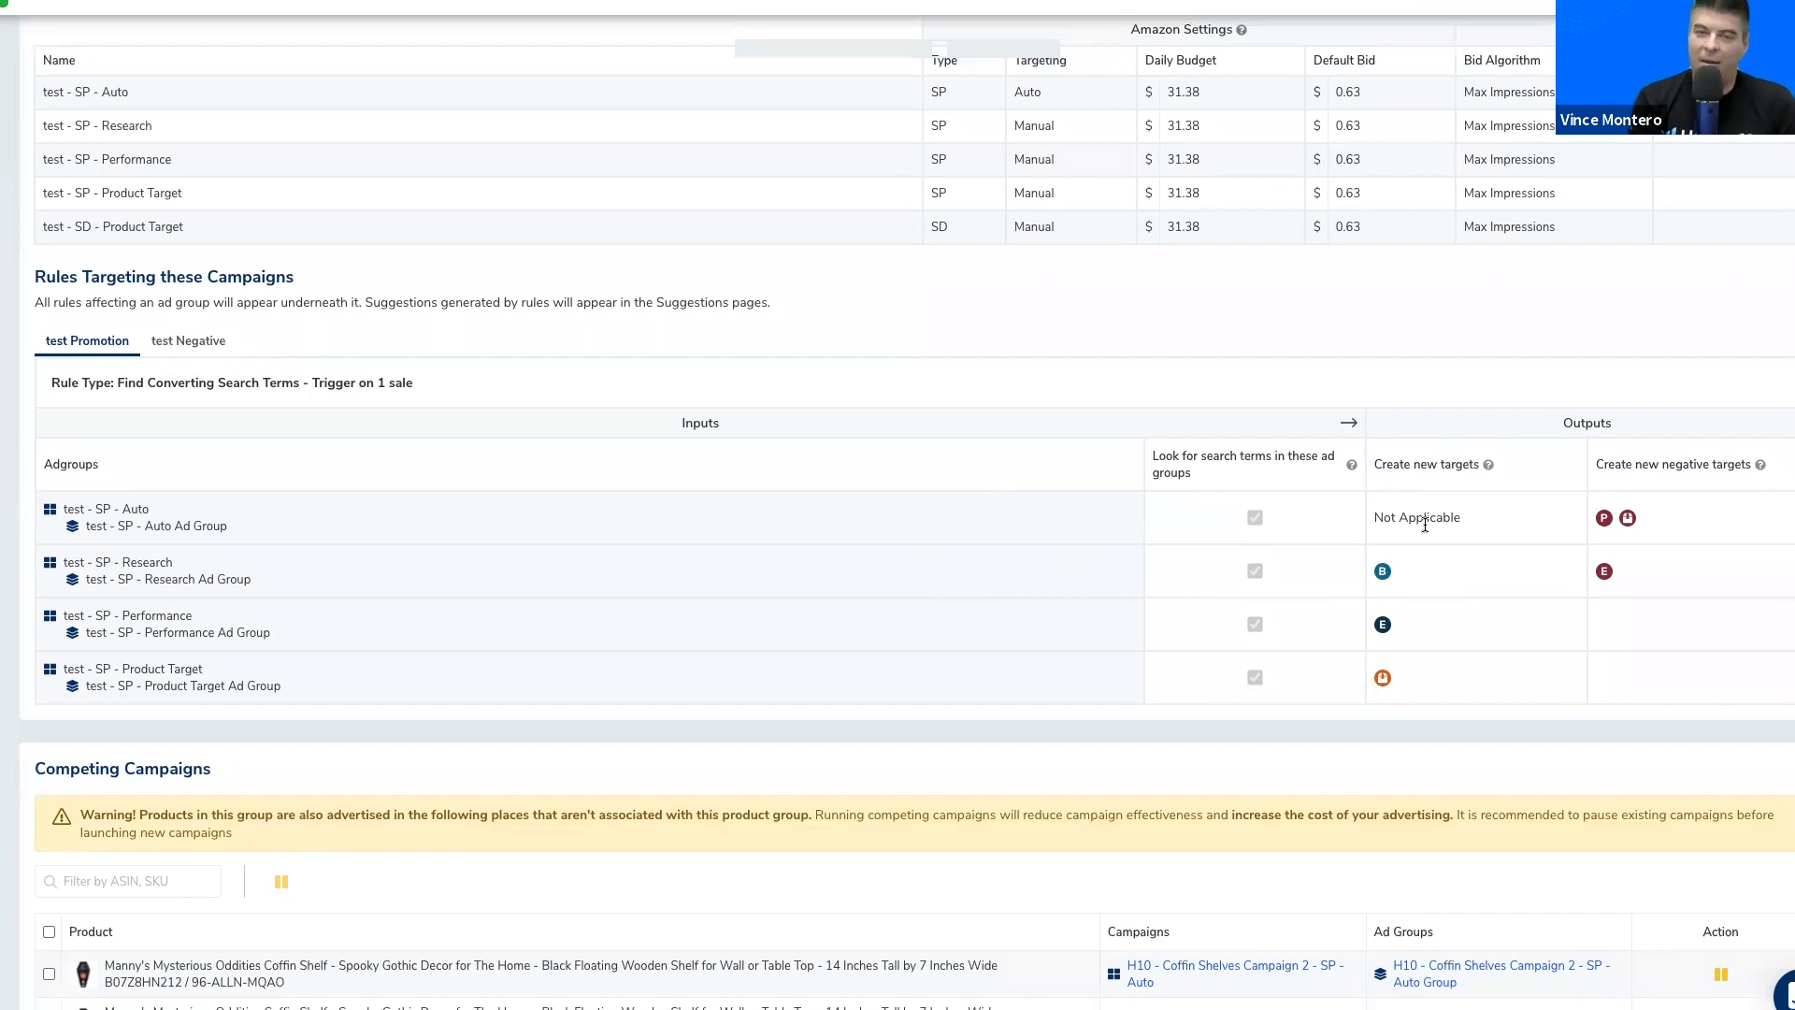
Step: Check the new target types that the promotion rule creates for the Research, Performance and Product Target ad groups
mouse_move(1384, 573)
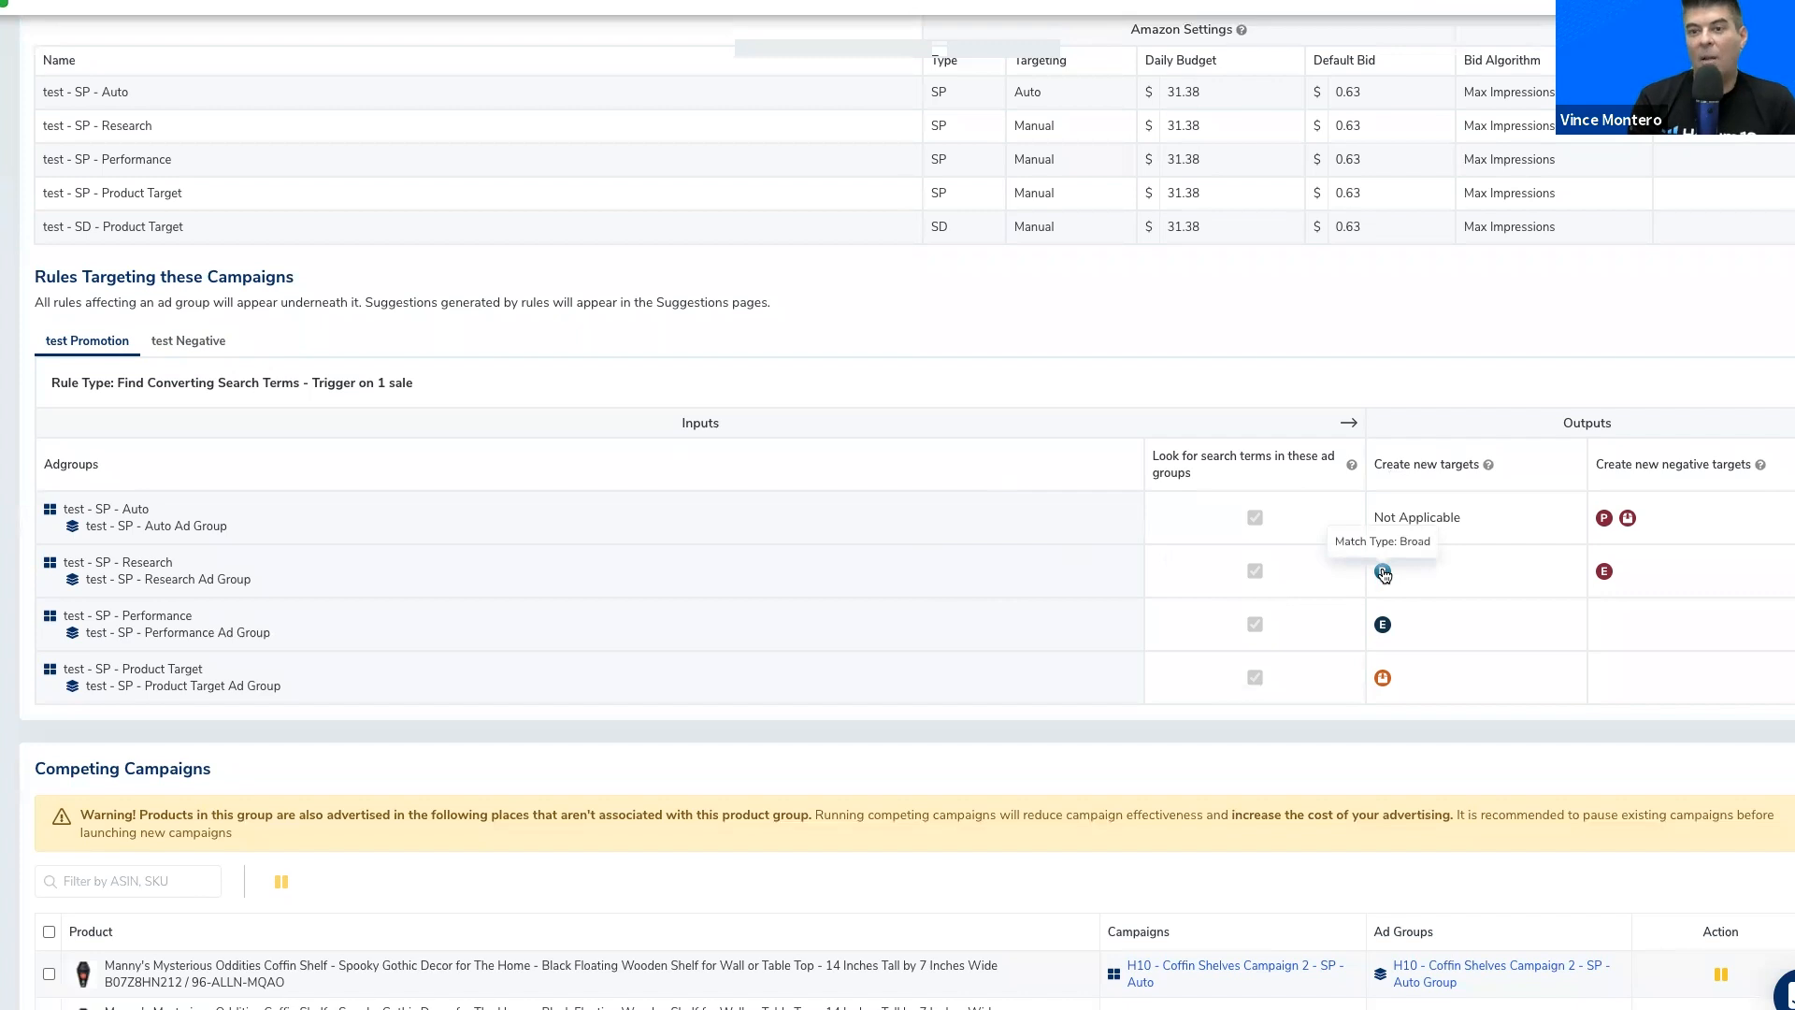
mouse_move(1387, 634)
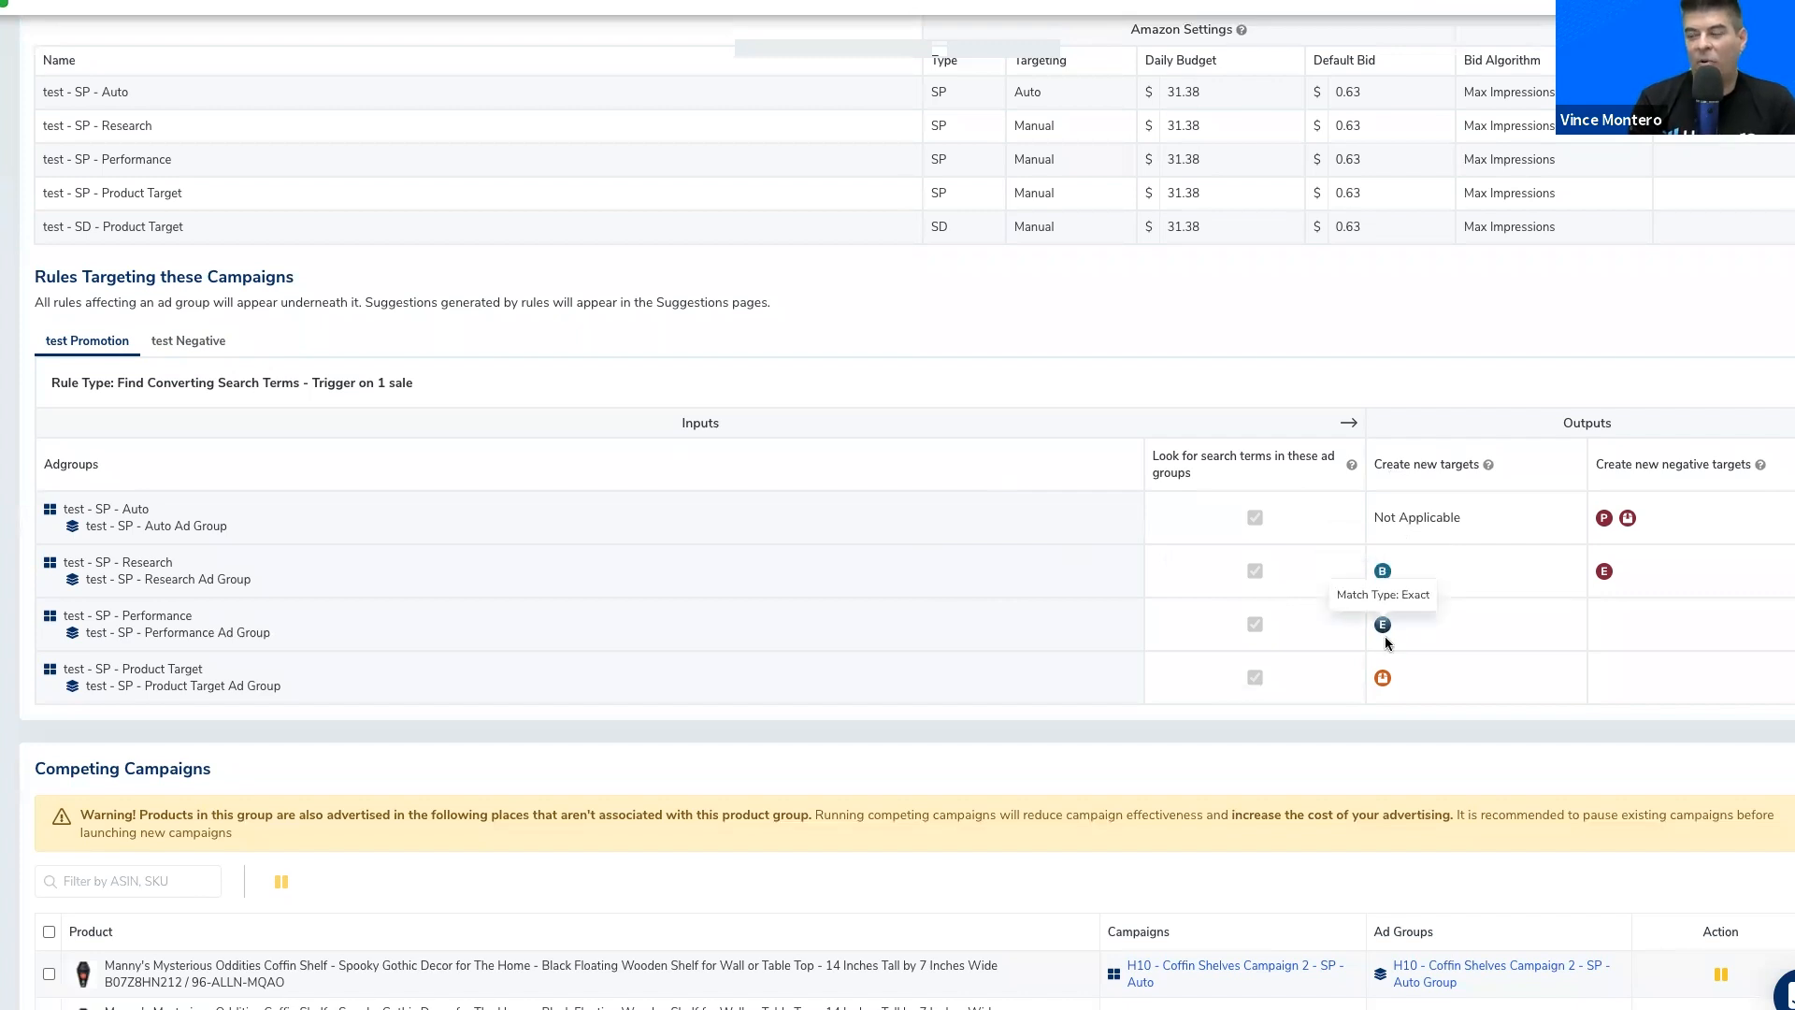
mouse_move(1384, 682)
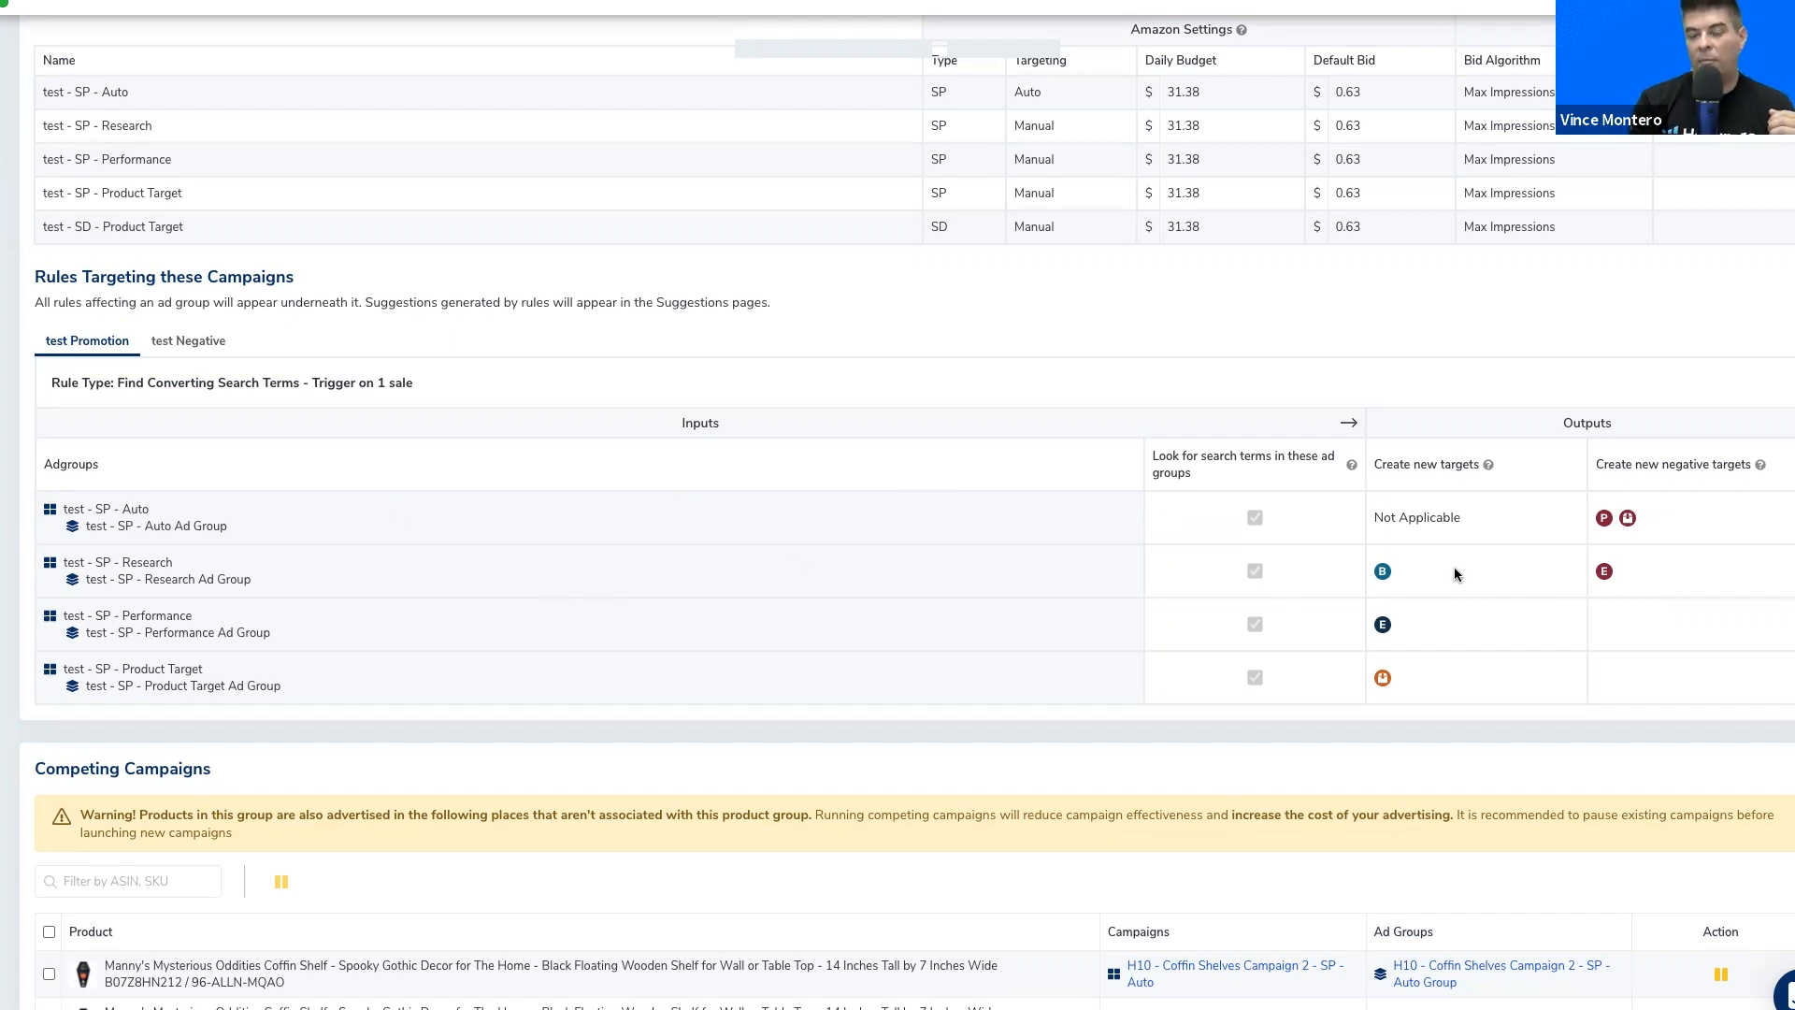
Step: Examine the test Negative rules for the campaigns and return to the test Promotion rules
click(187, 340)
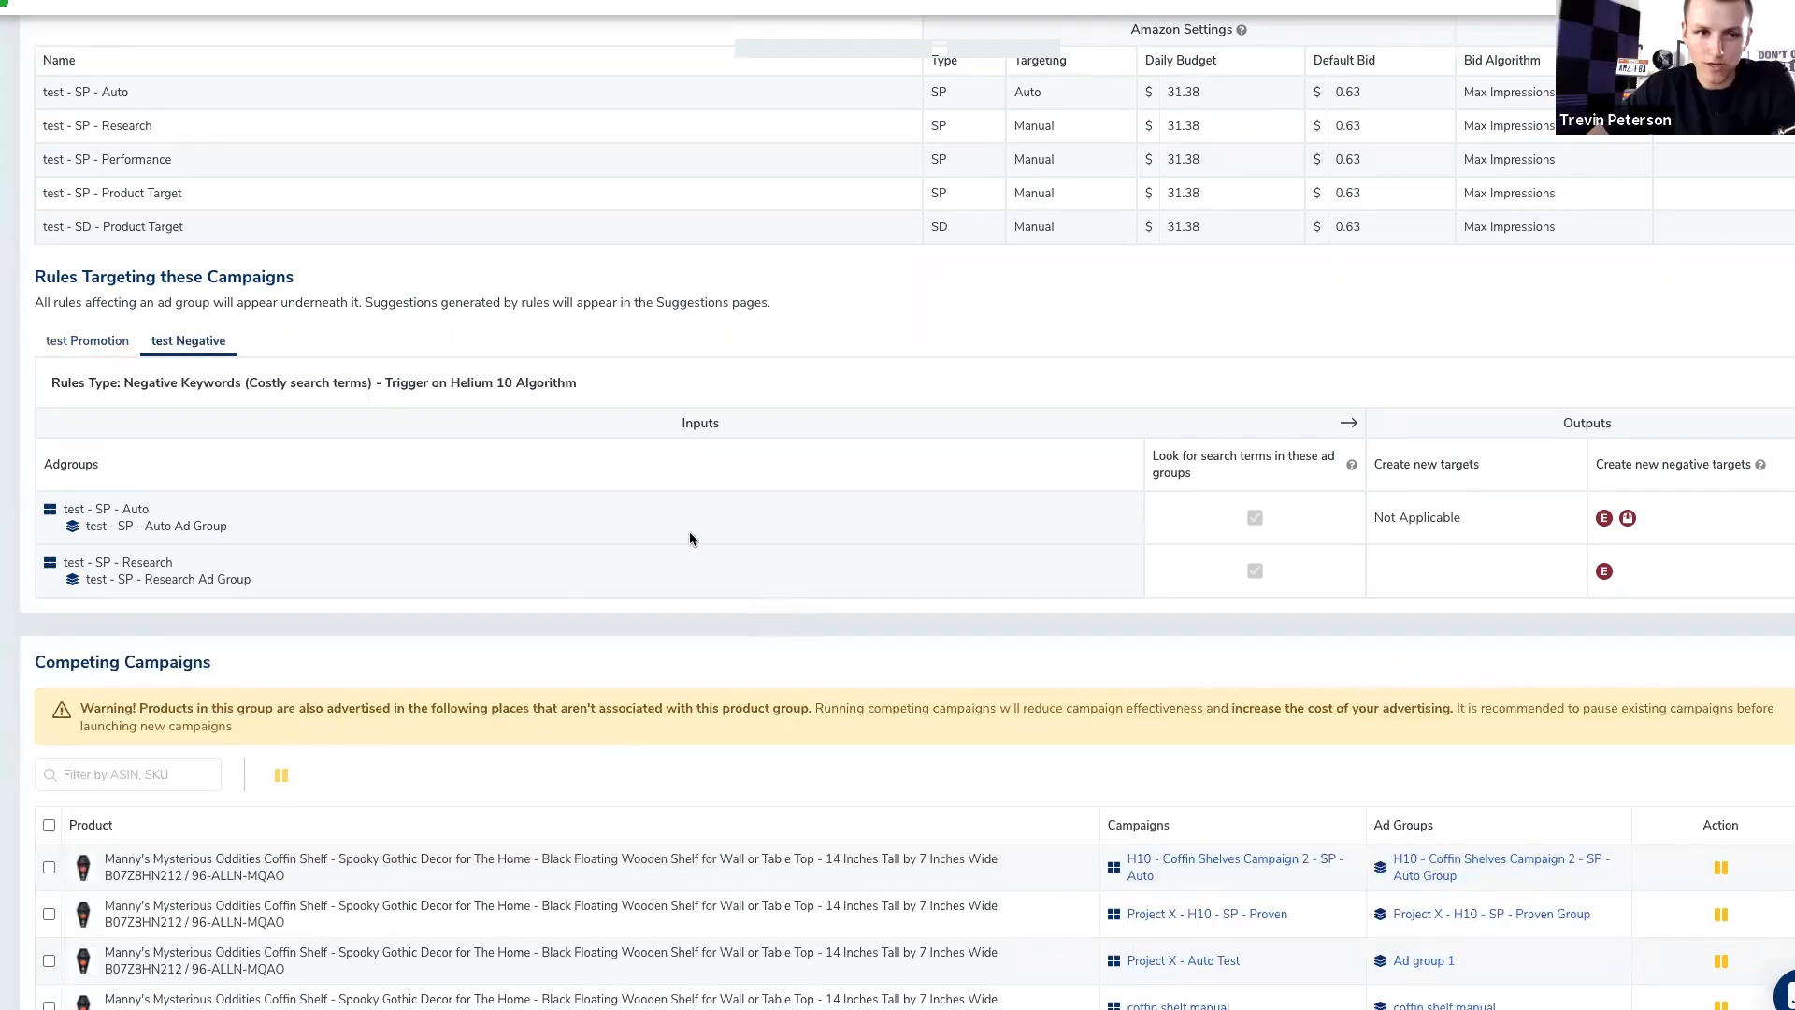
scroll(690, 533, up, 1)
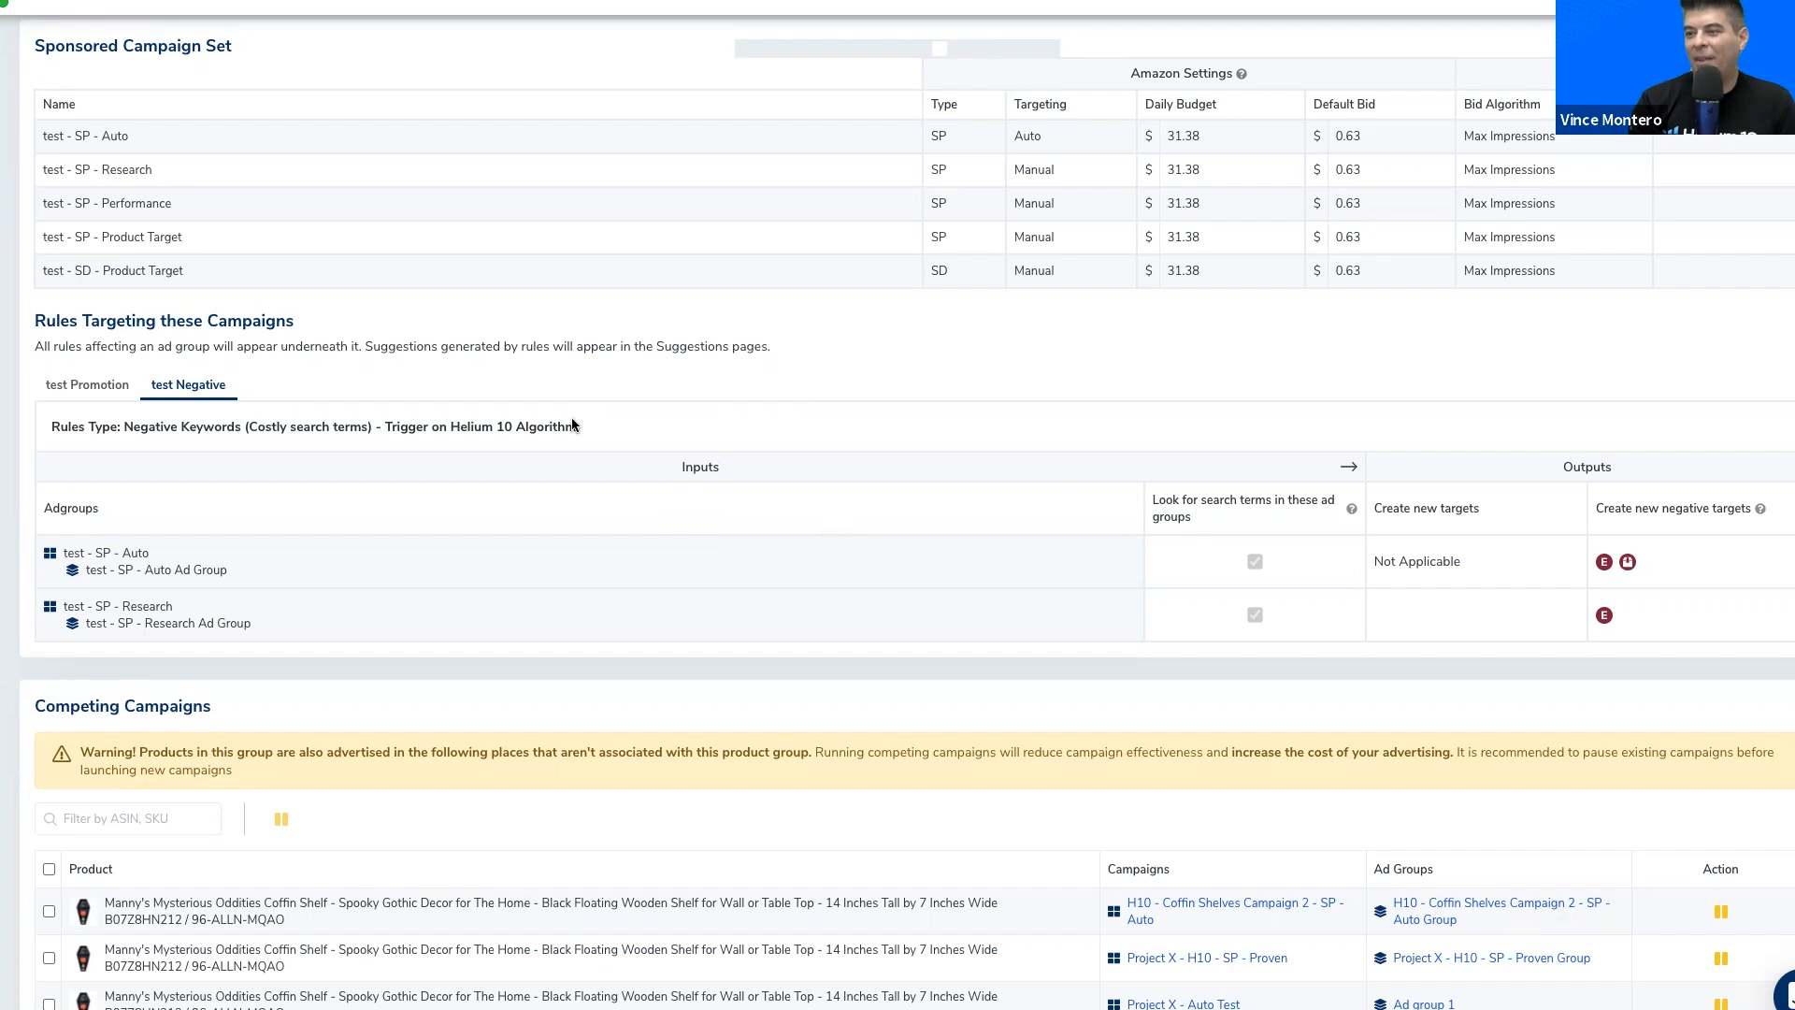
click(92, 391)
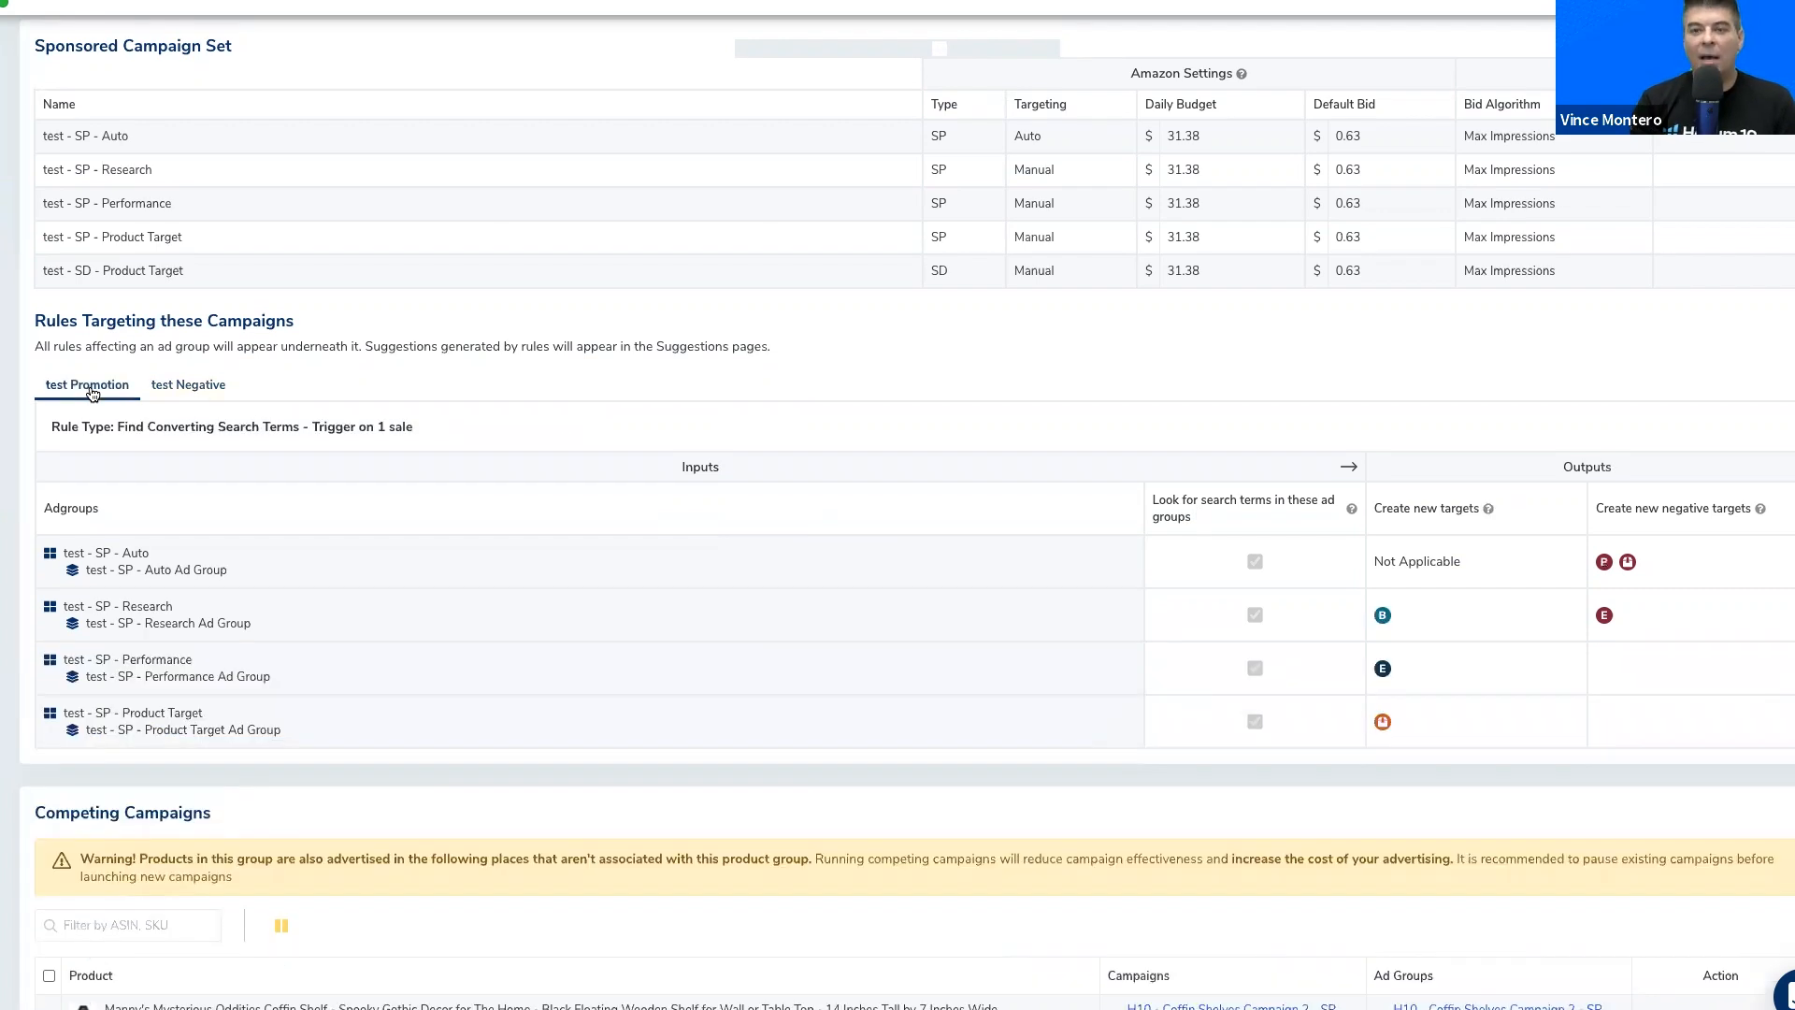
Step: Review the test Negative rules and return to the choice of campaign builder type
click(187, 386)
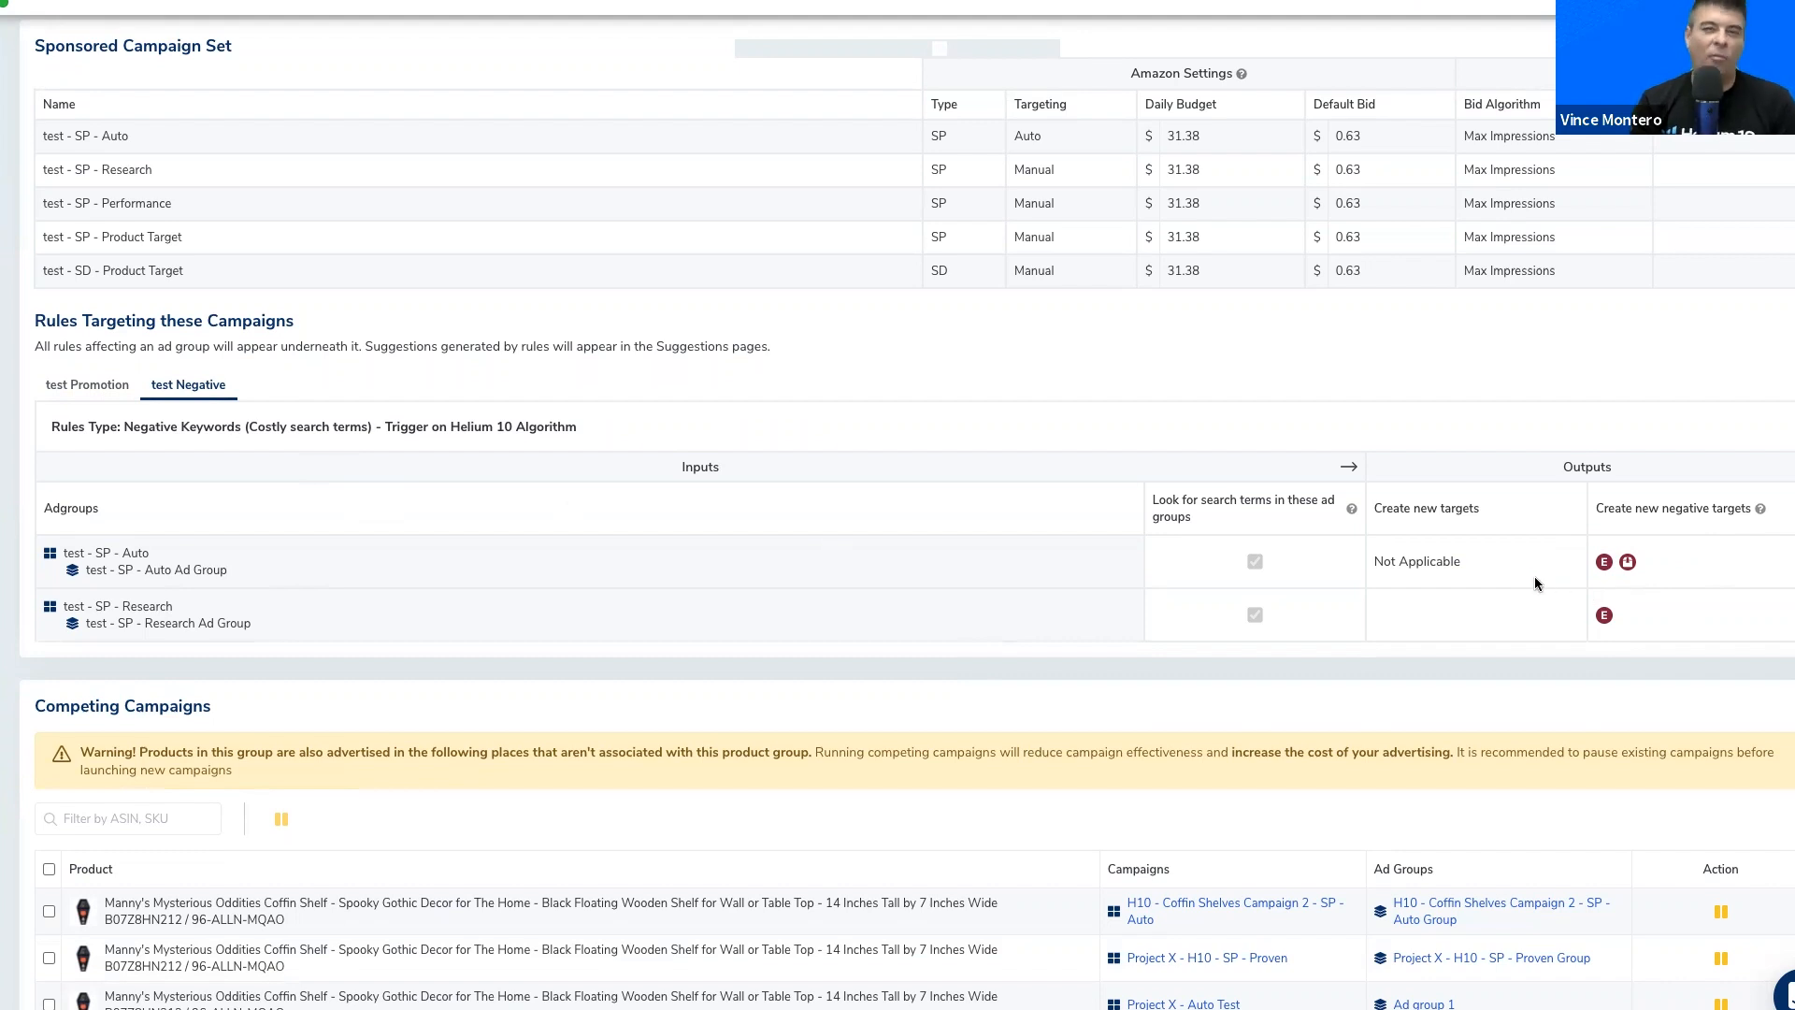
scroll(1546, 509, up, 4)
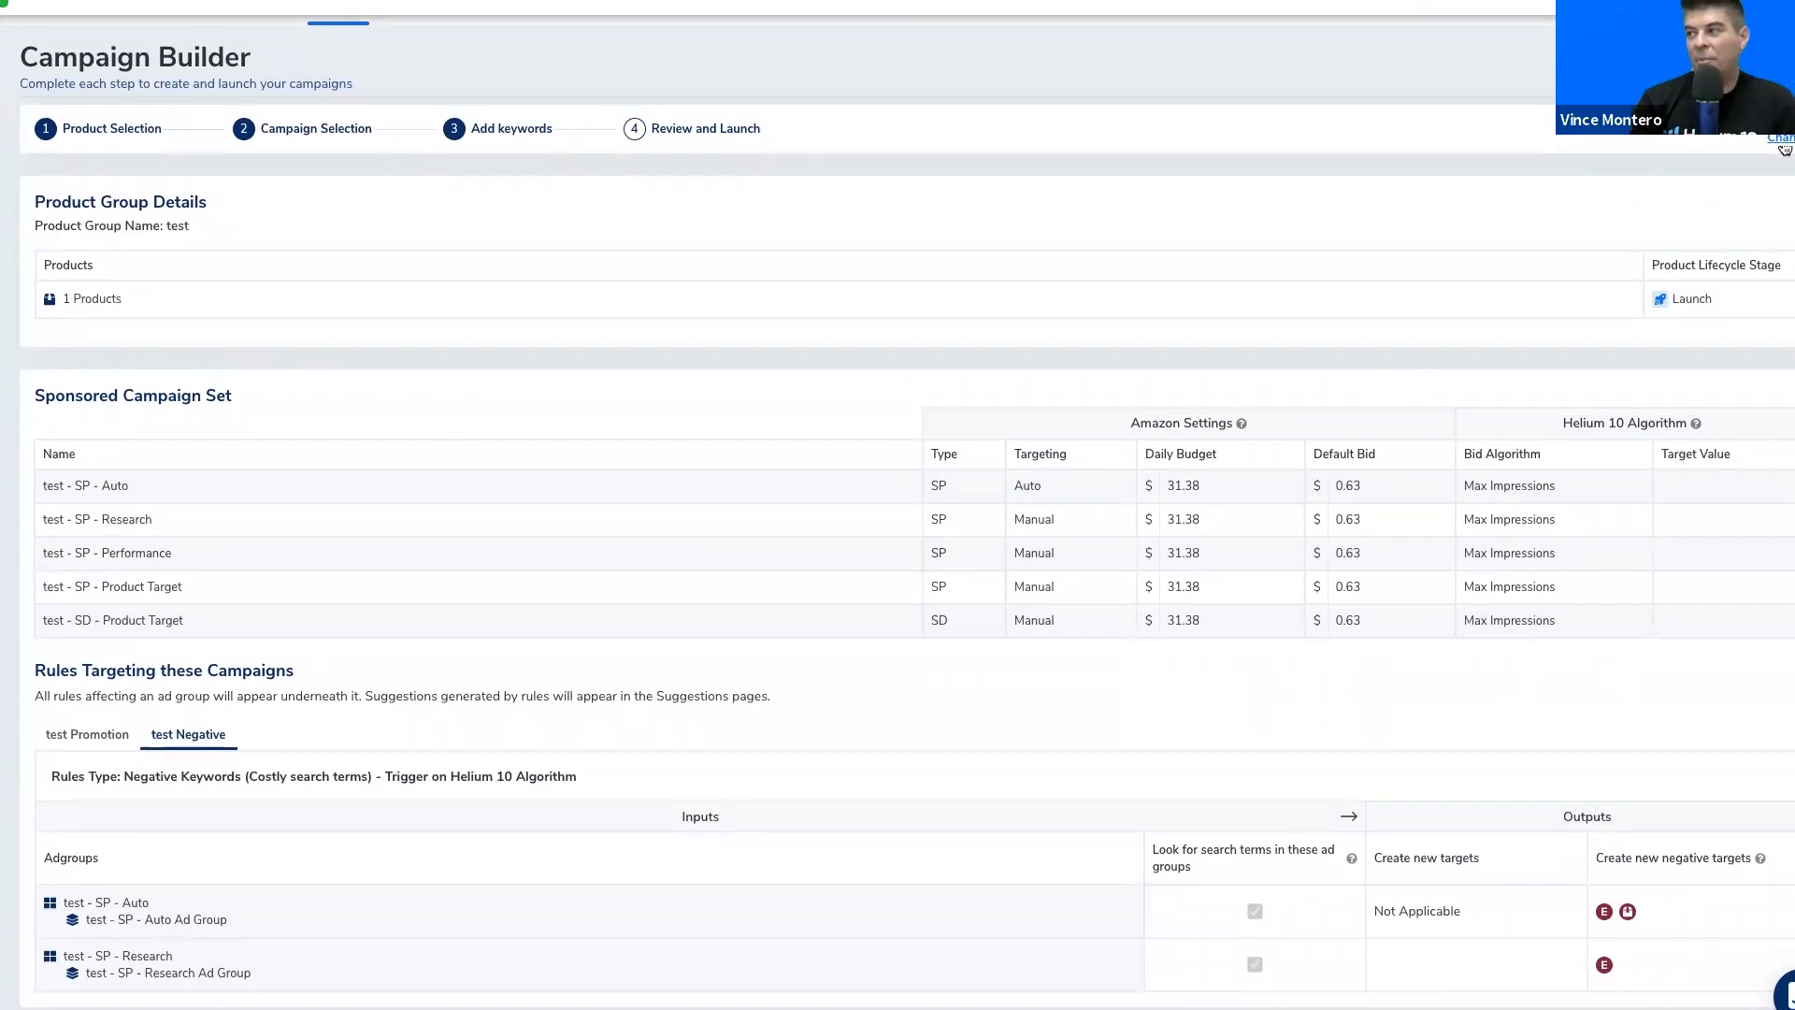
click(1782, 143)
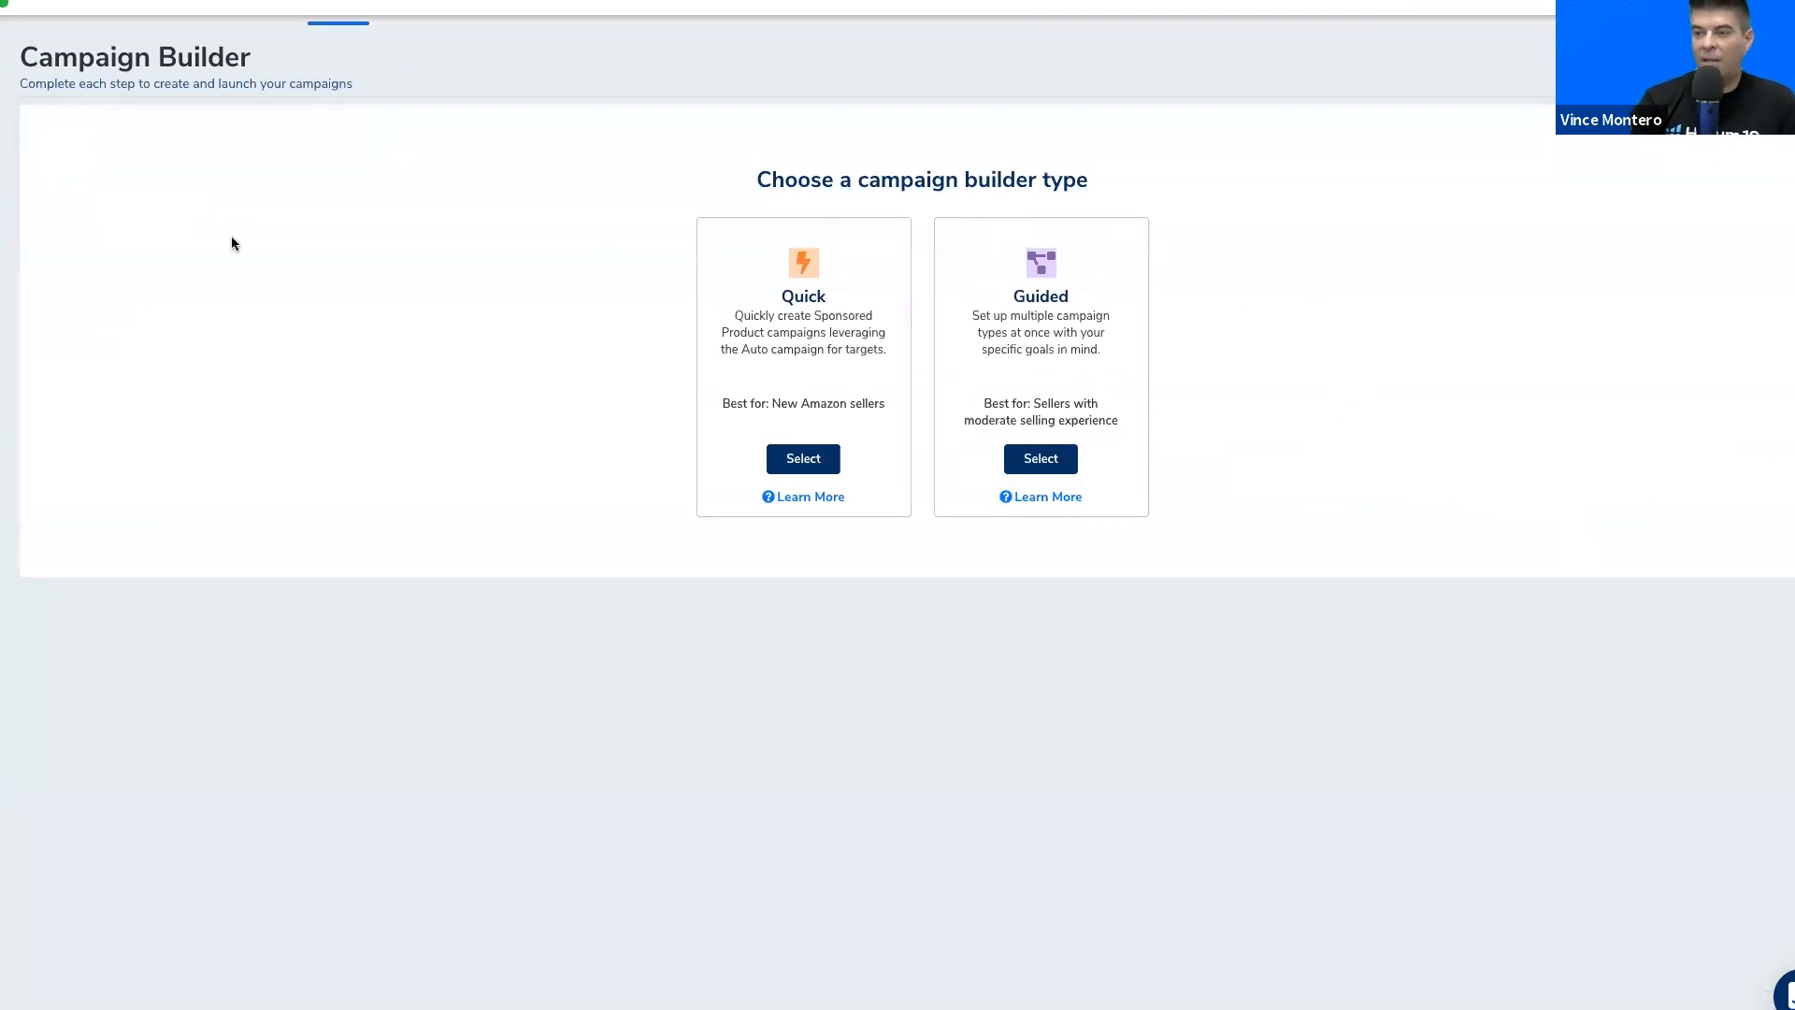
Step: Open the Ad Manager and check the bid algorithm options available for the H10 Microphone - SP - Research campaign
mouse_move(11, 254)
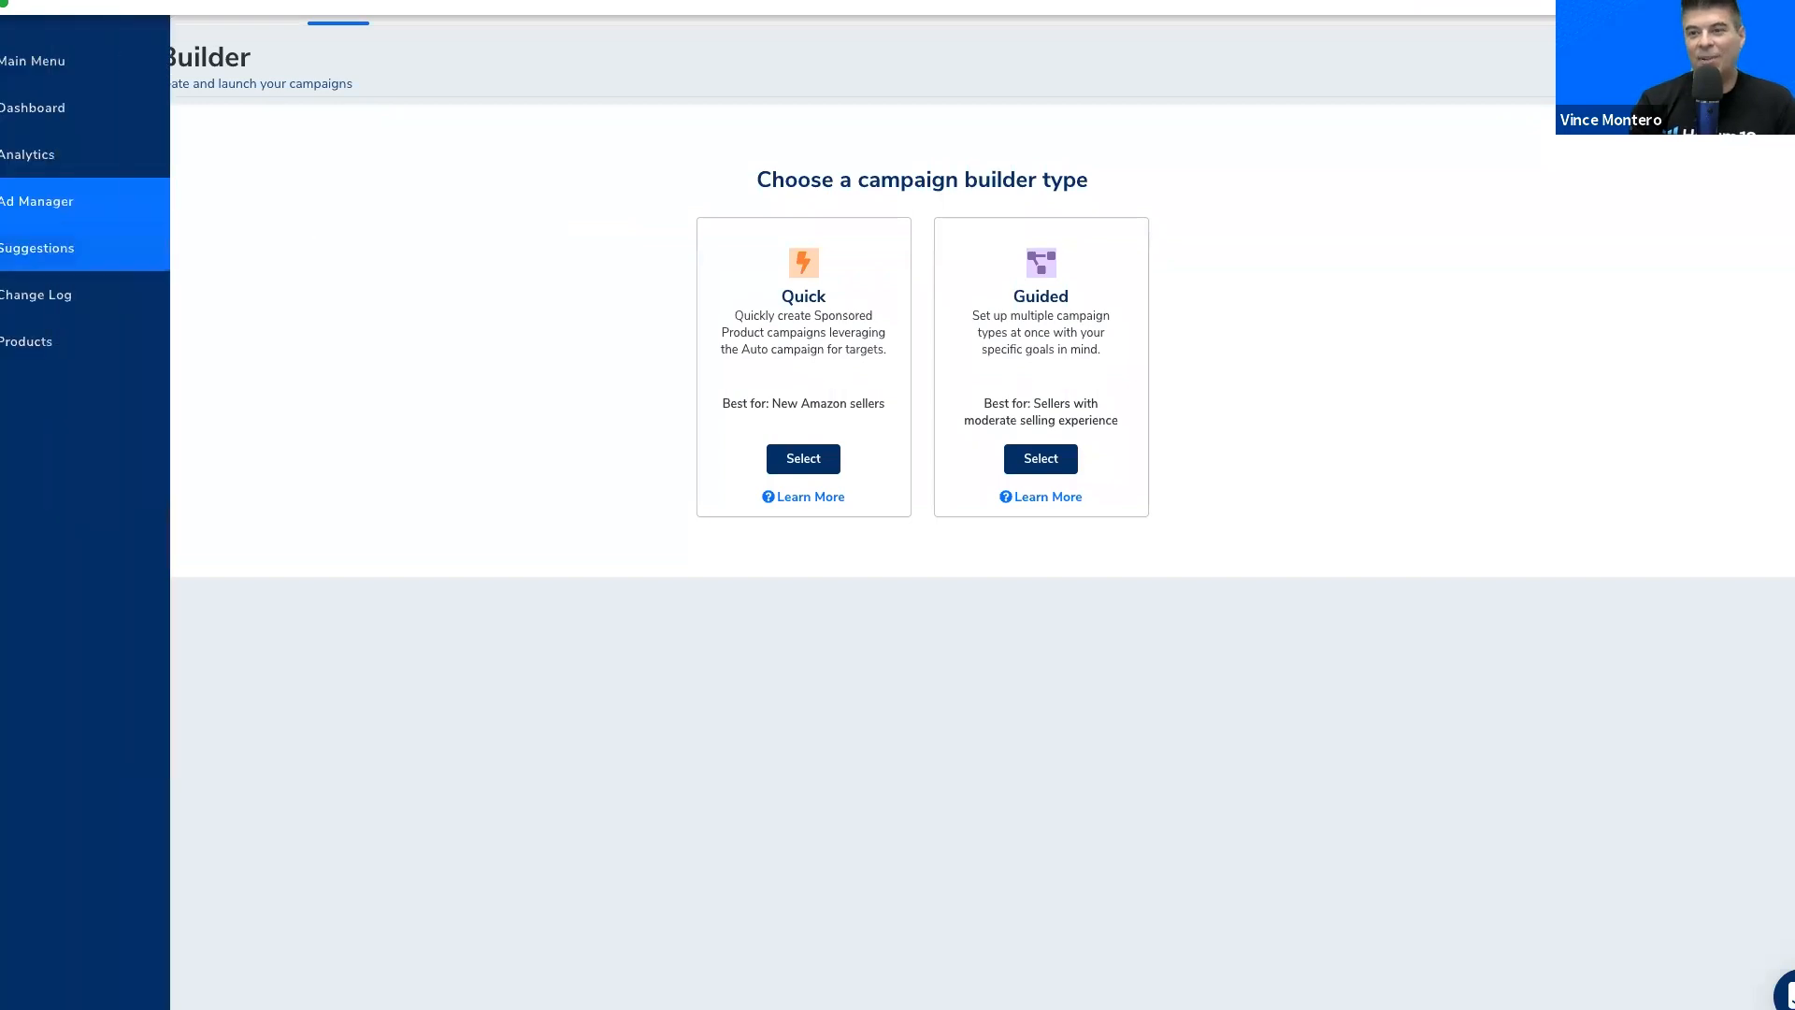
click(47, 250)
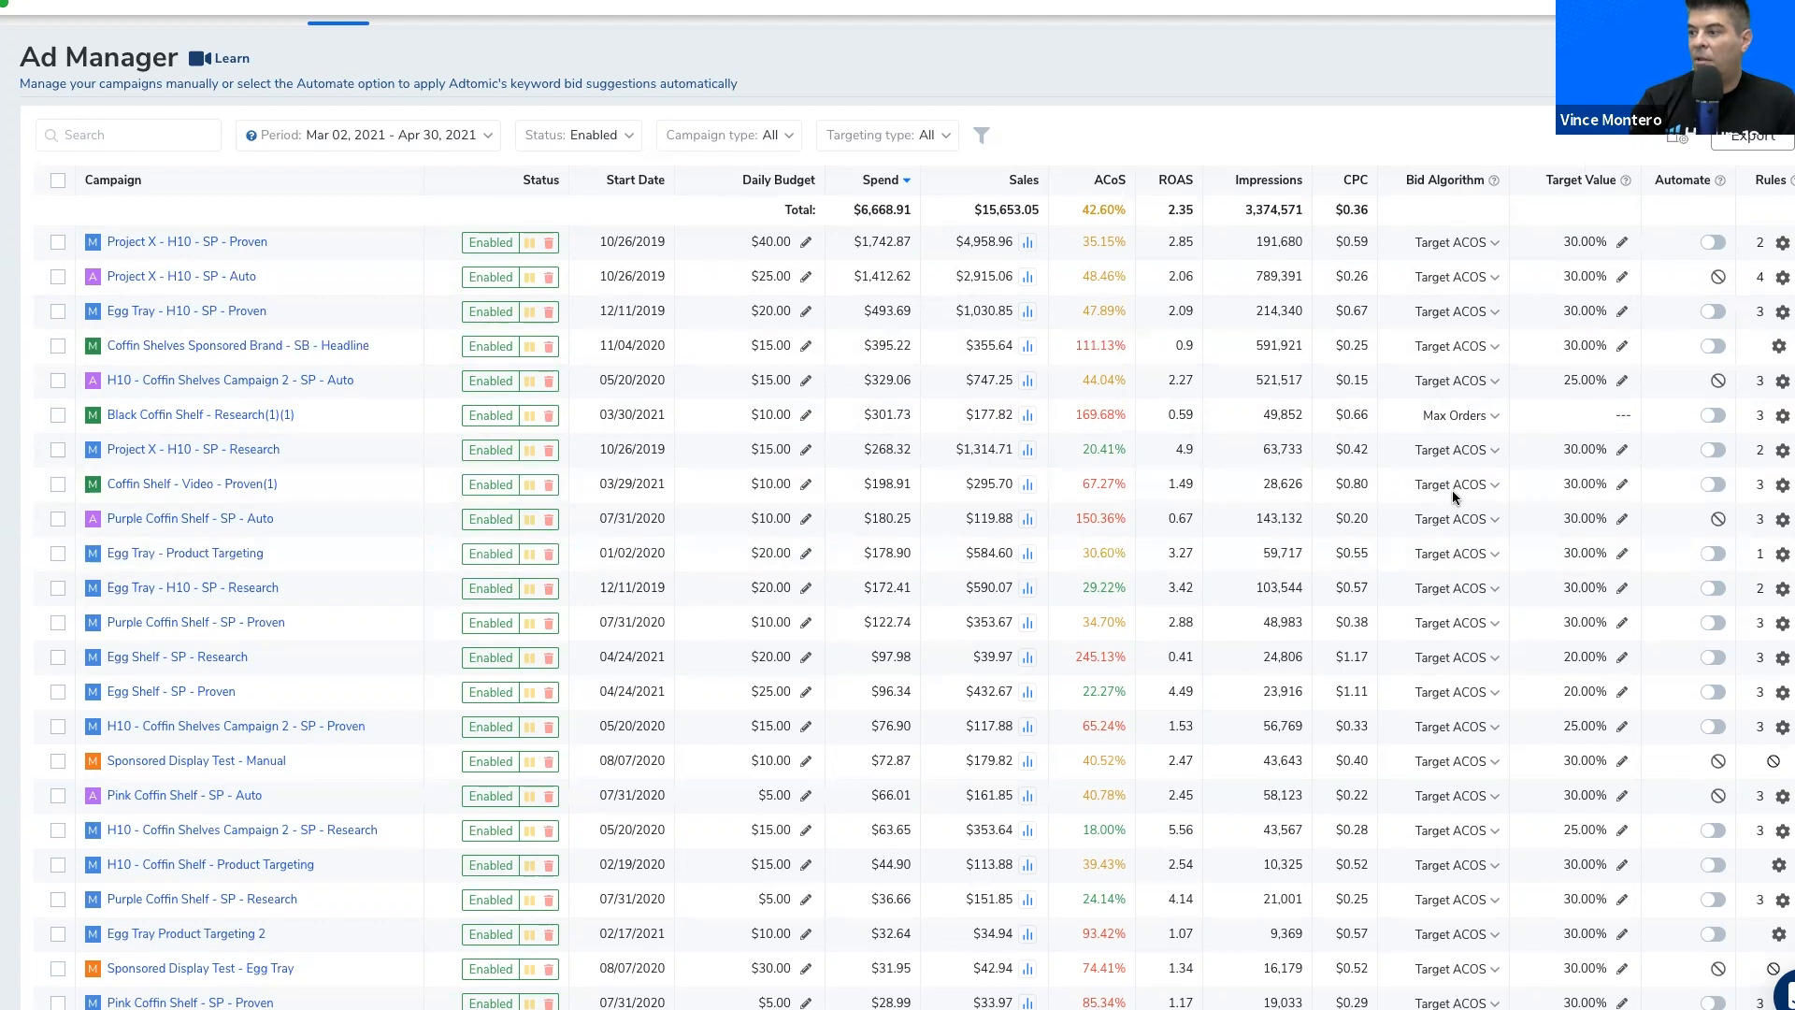
scroll(1451, 490, down, 8)
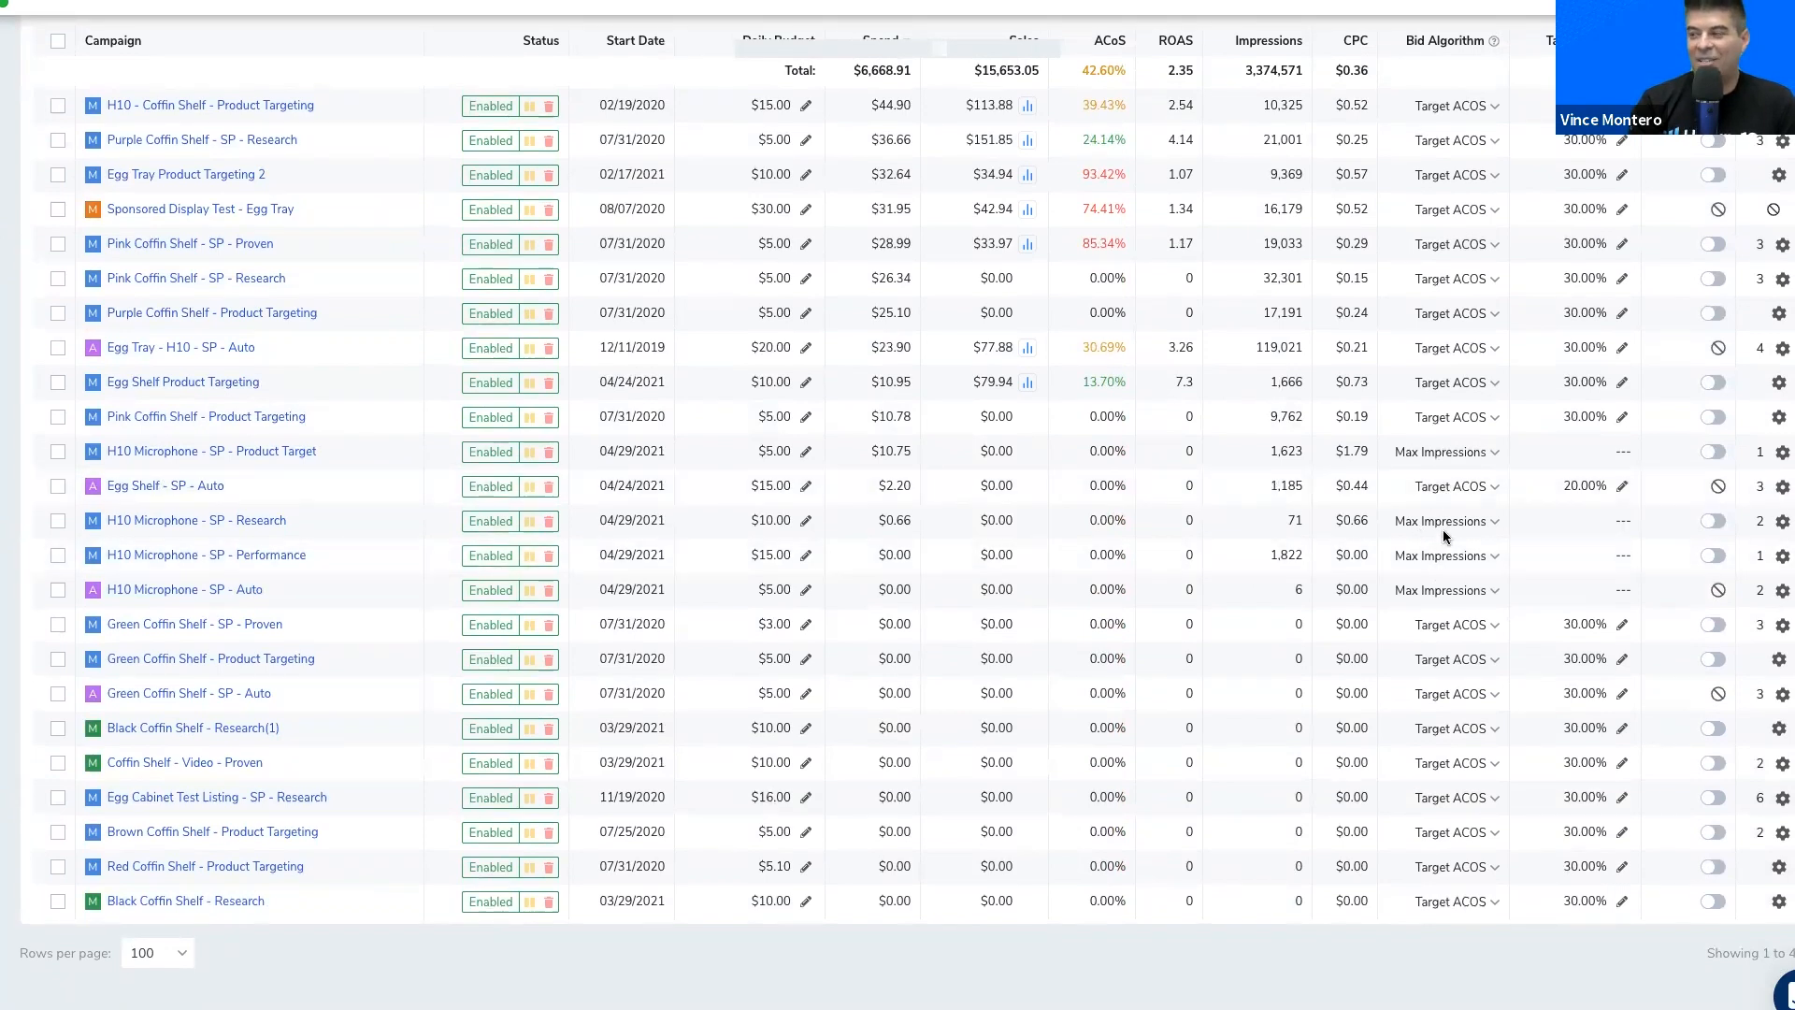
click(1475, 530)
click(1475, 530)
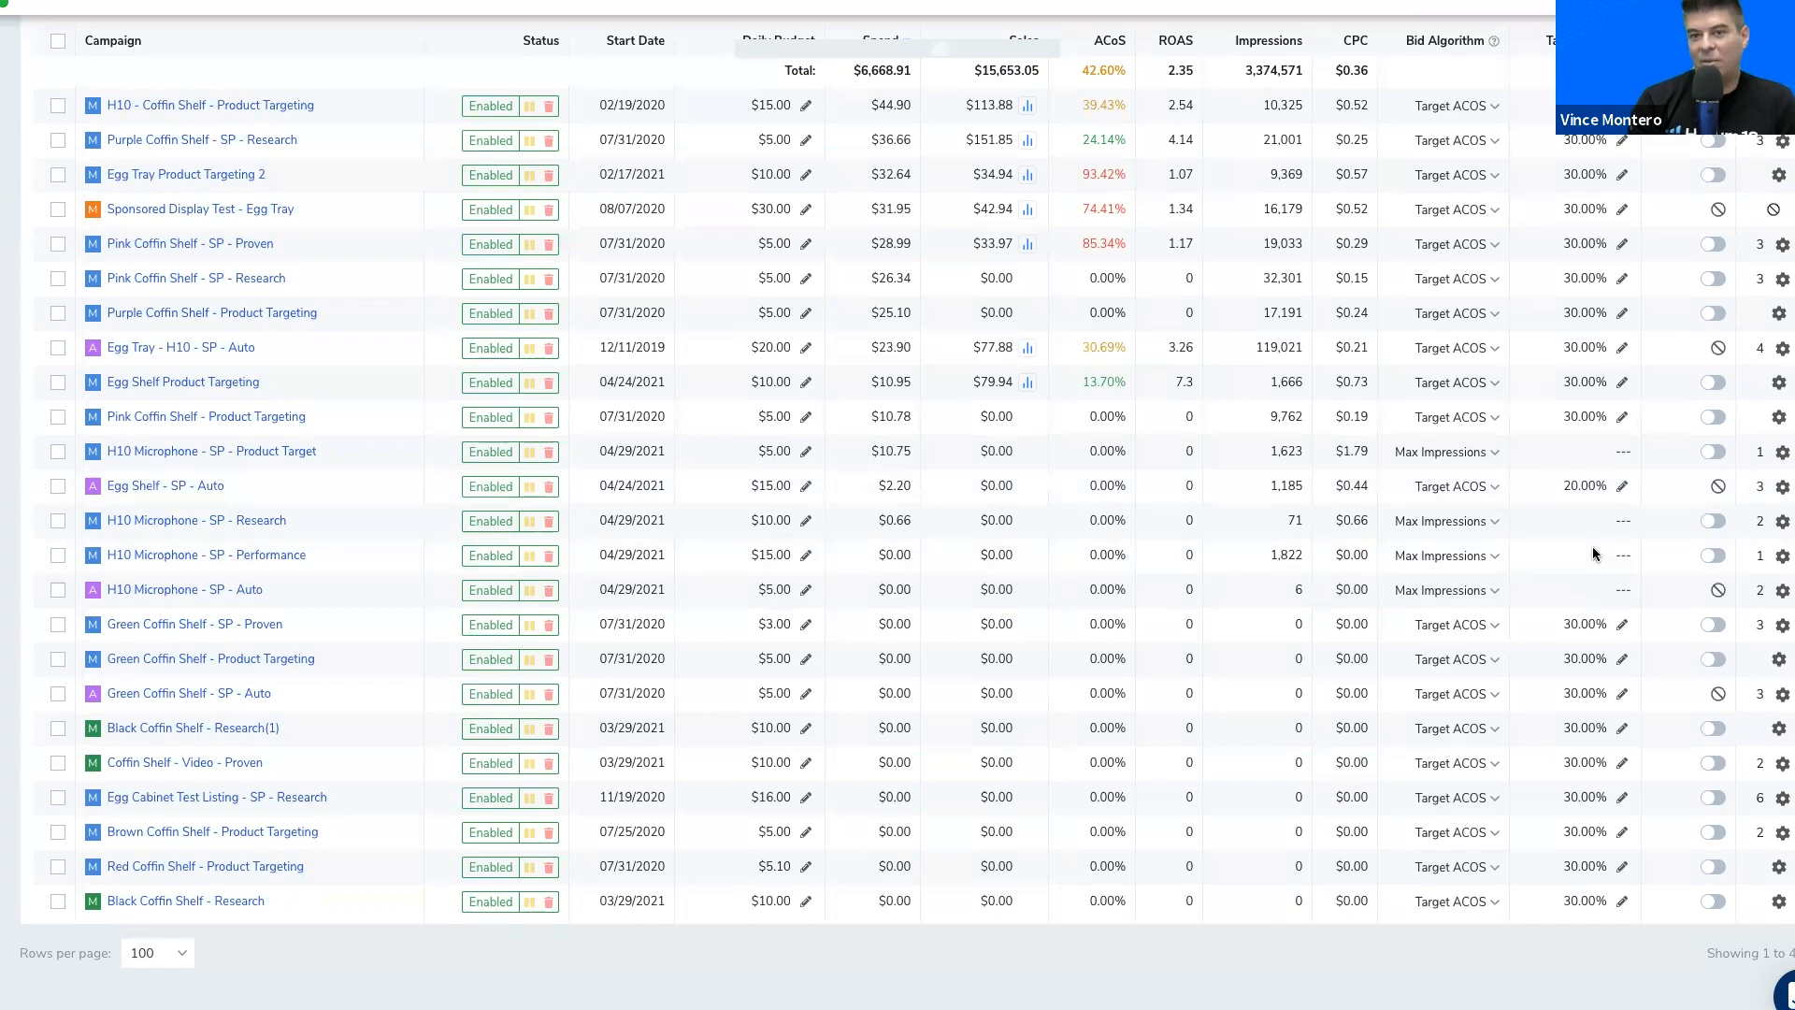
click(1472, 531)
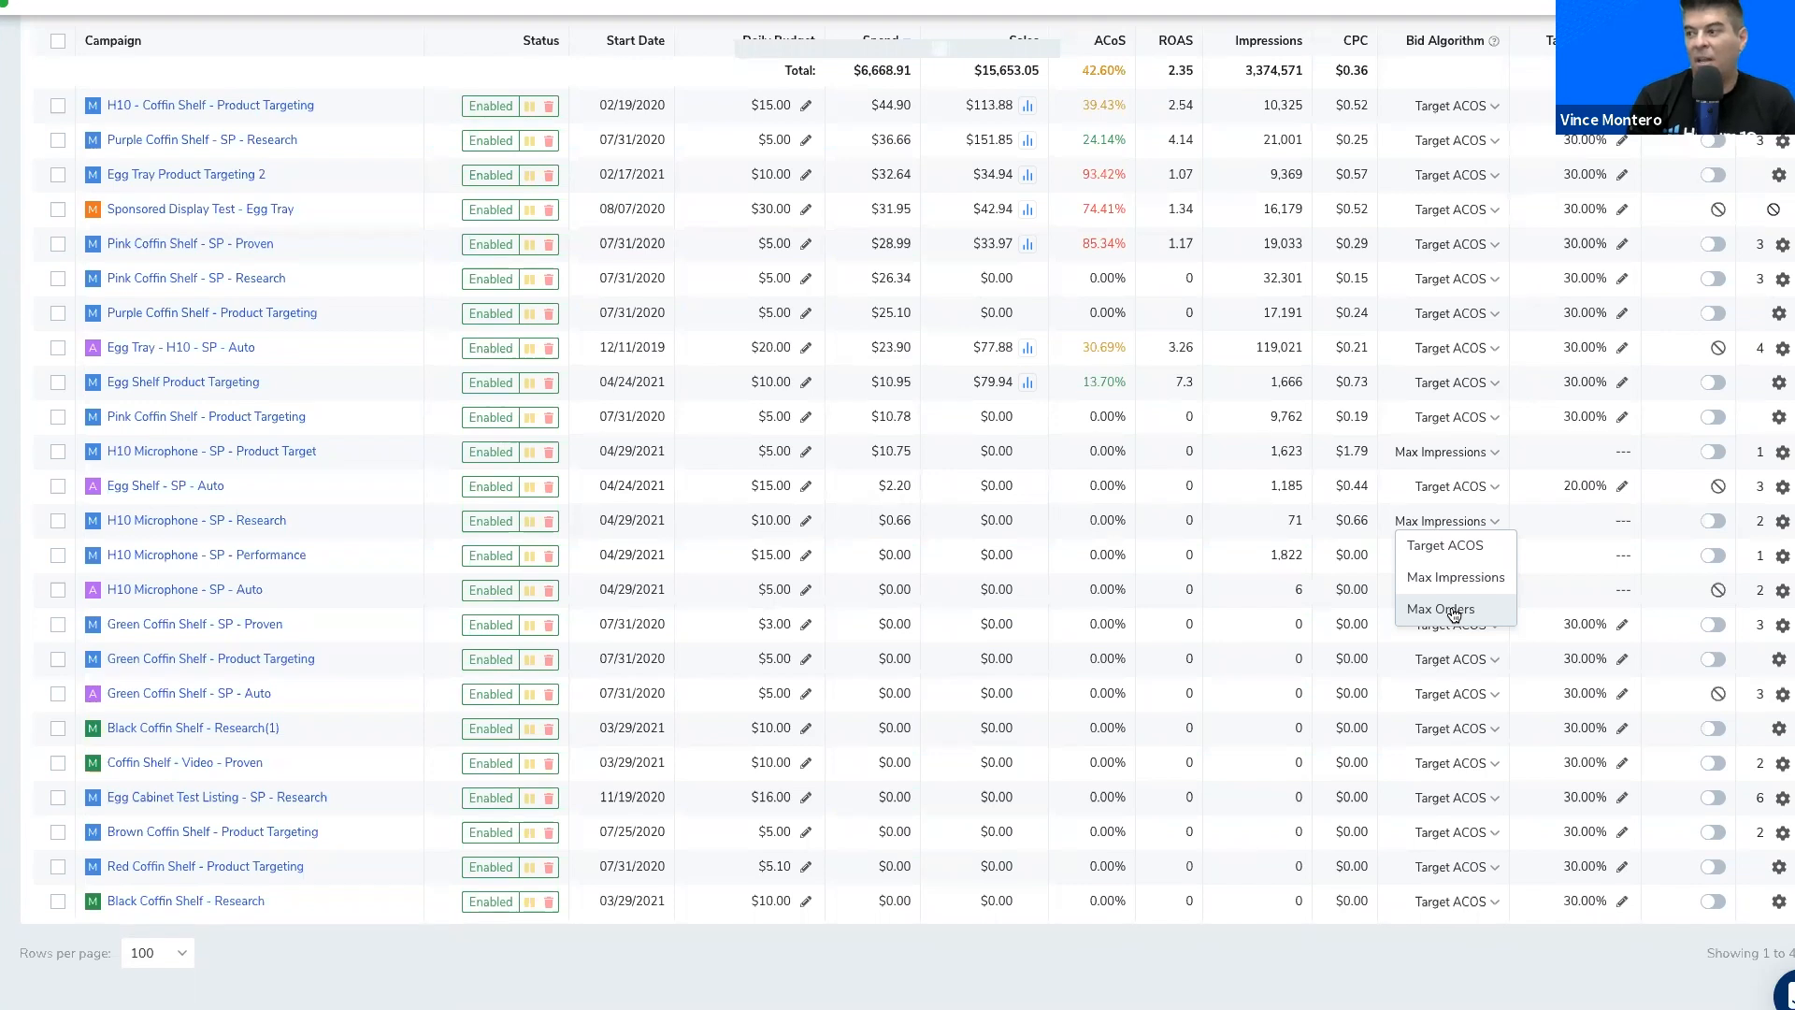
click(1561, 570)
scroll(1557, 563, up, 8)
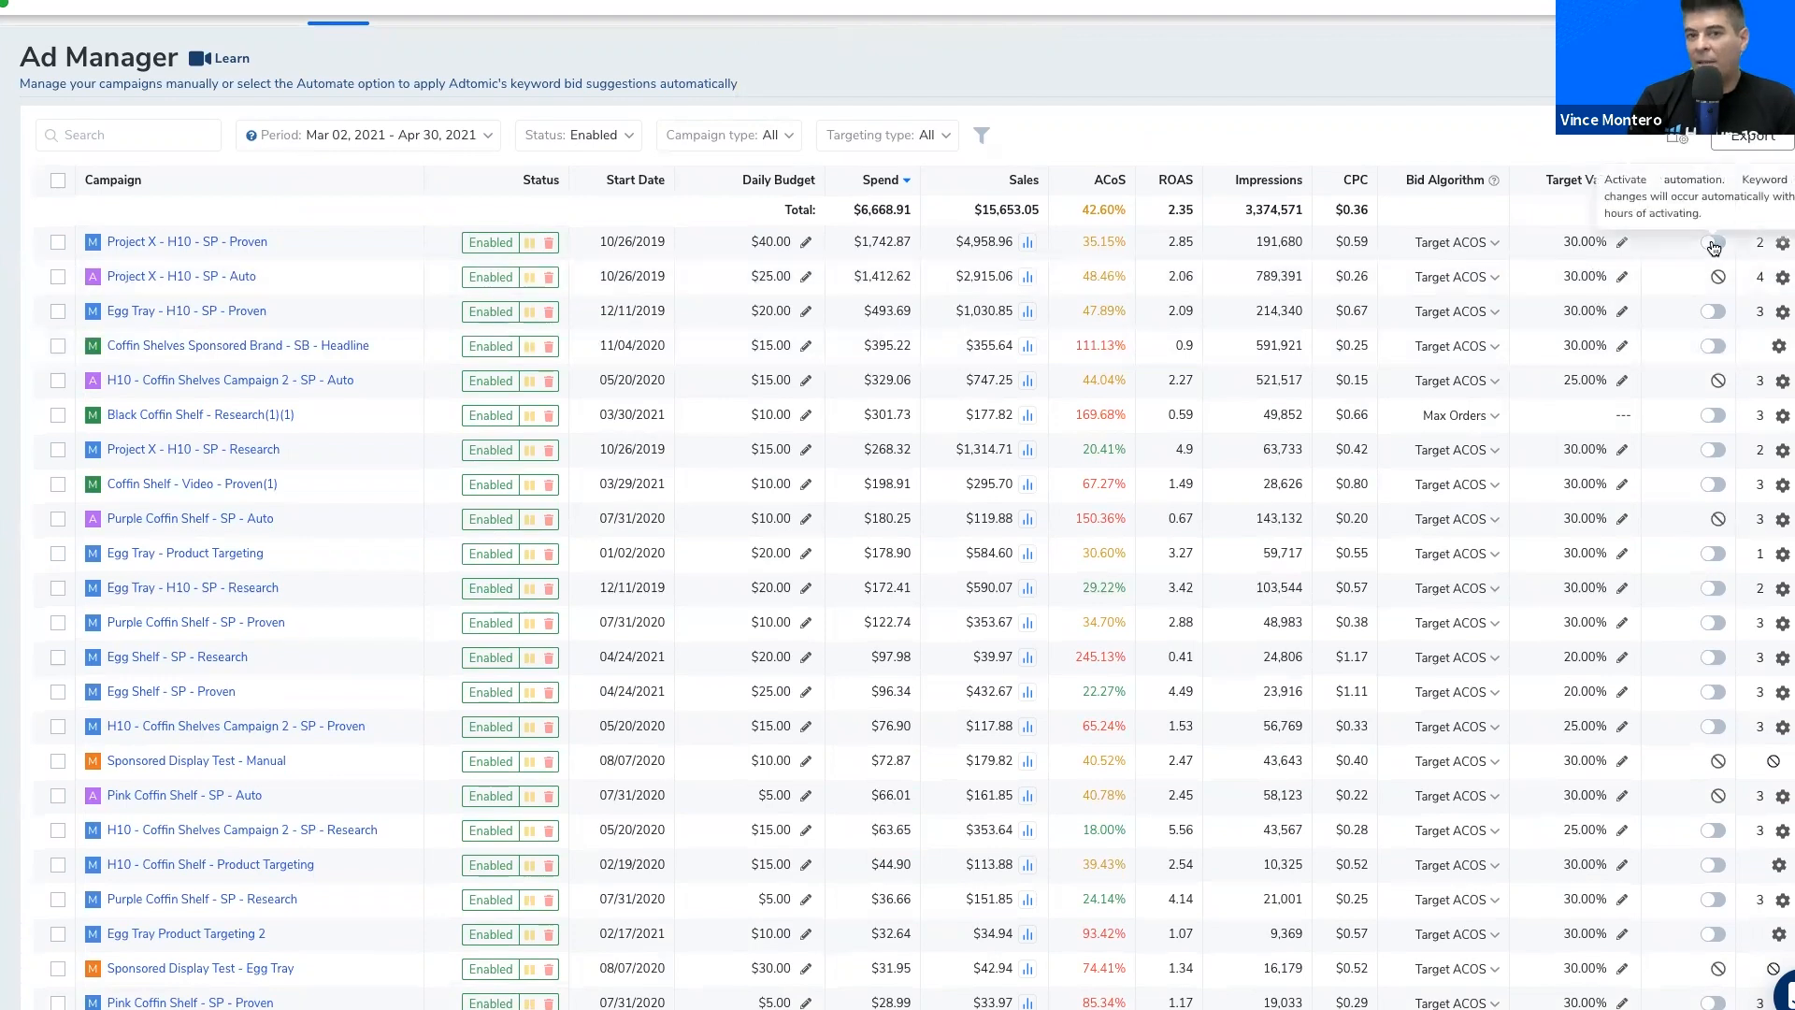
Step: View the keyword bid suggestions and return to the Ad Manager
mouse_move(2, 297)
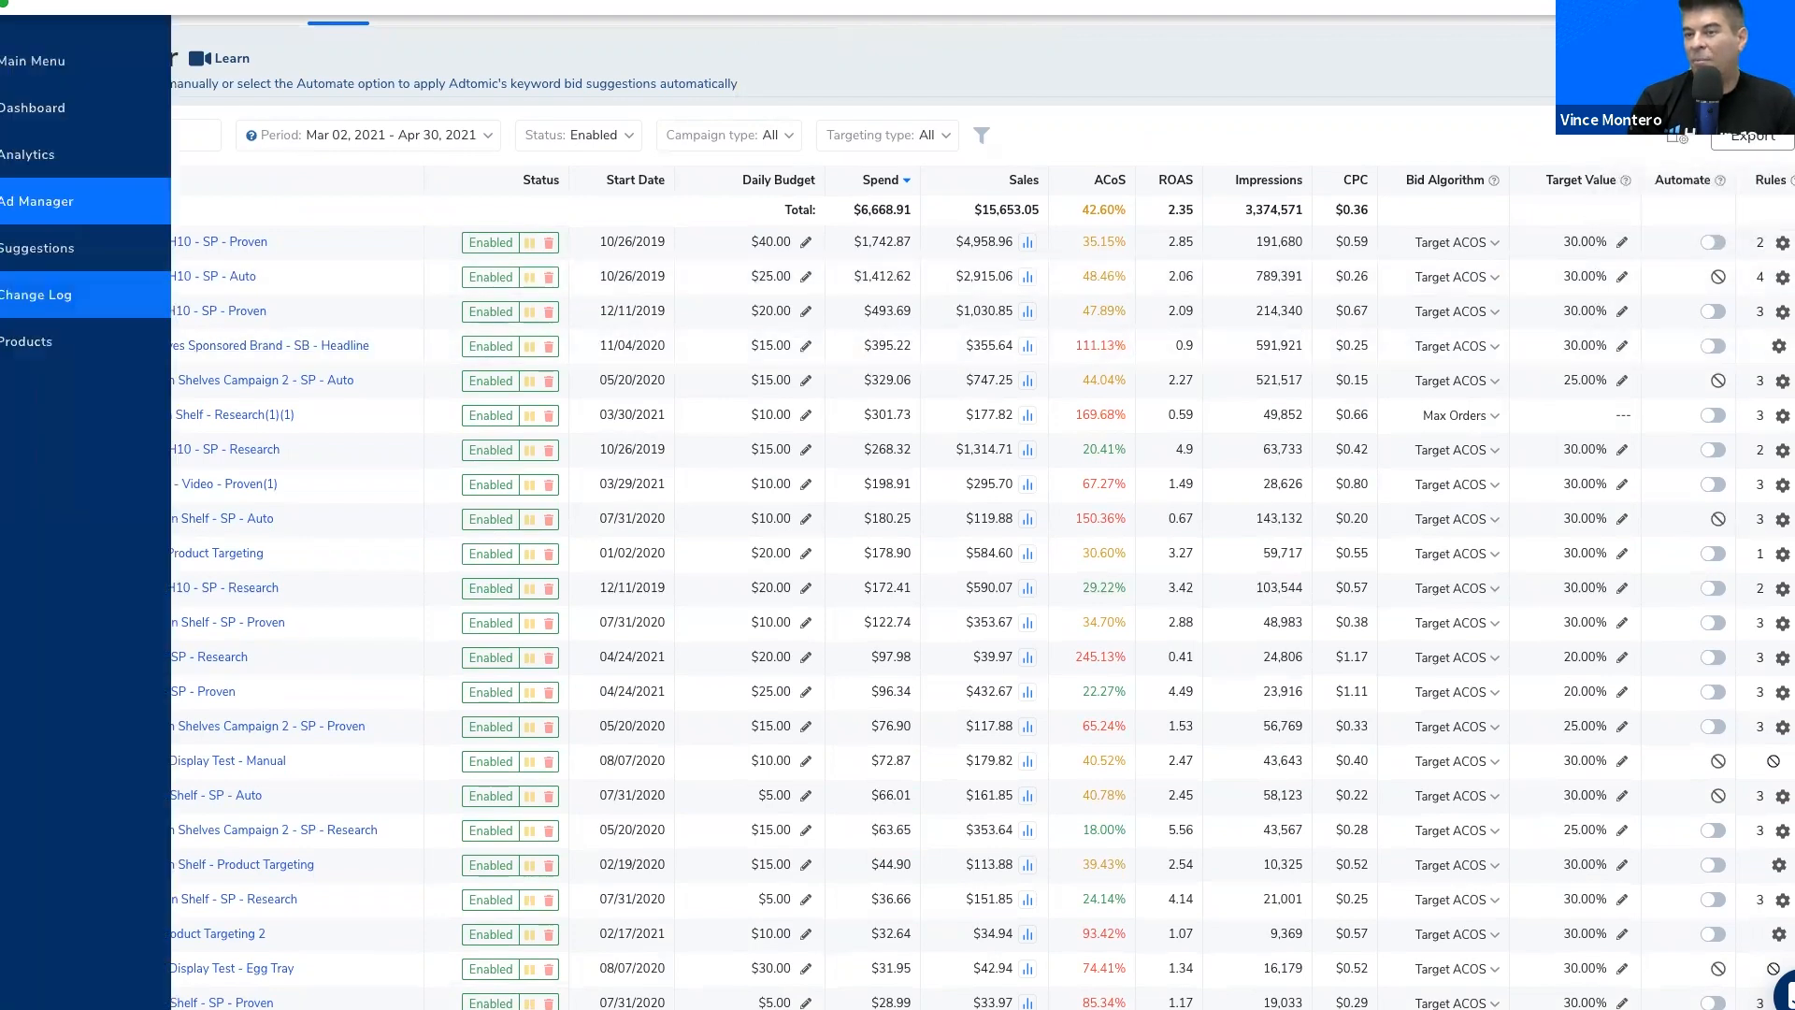
click(23, 249)
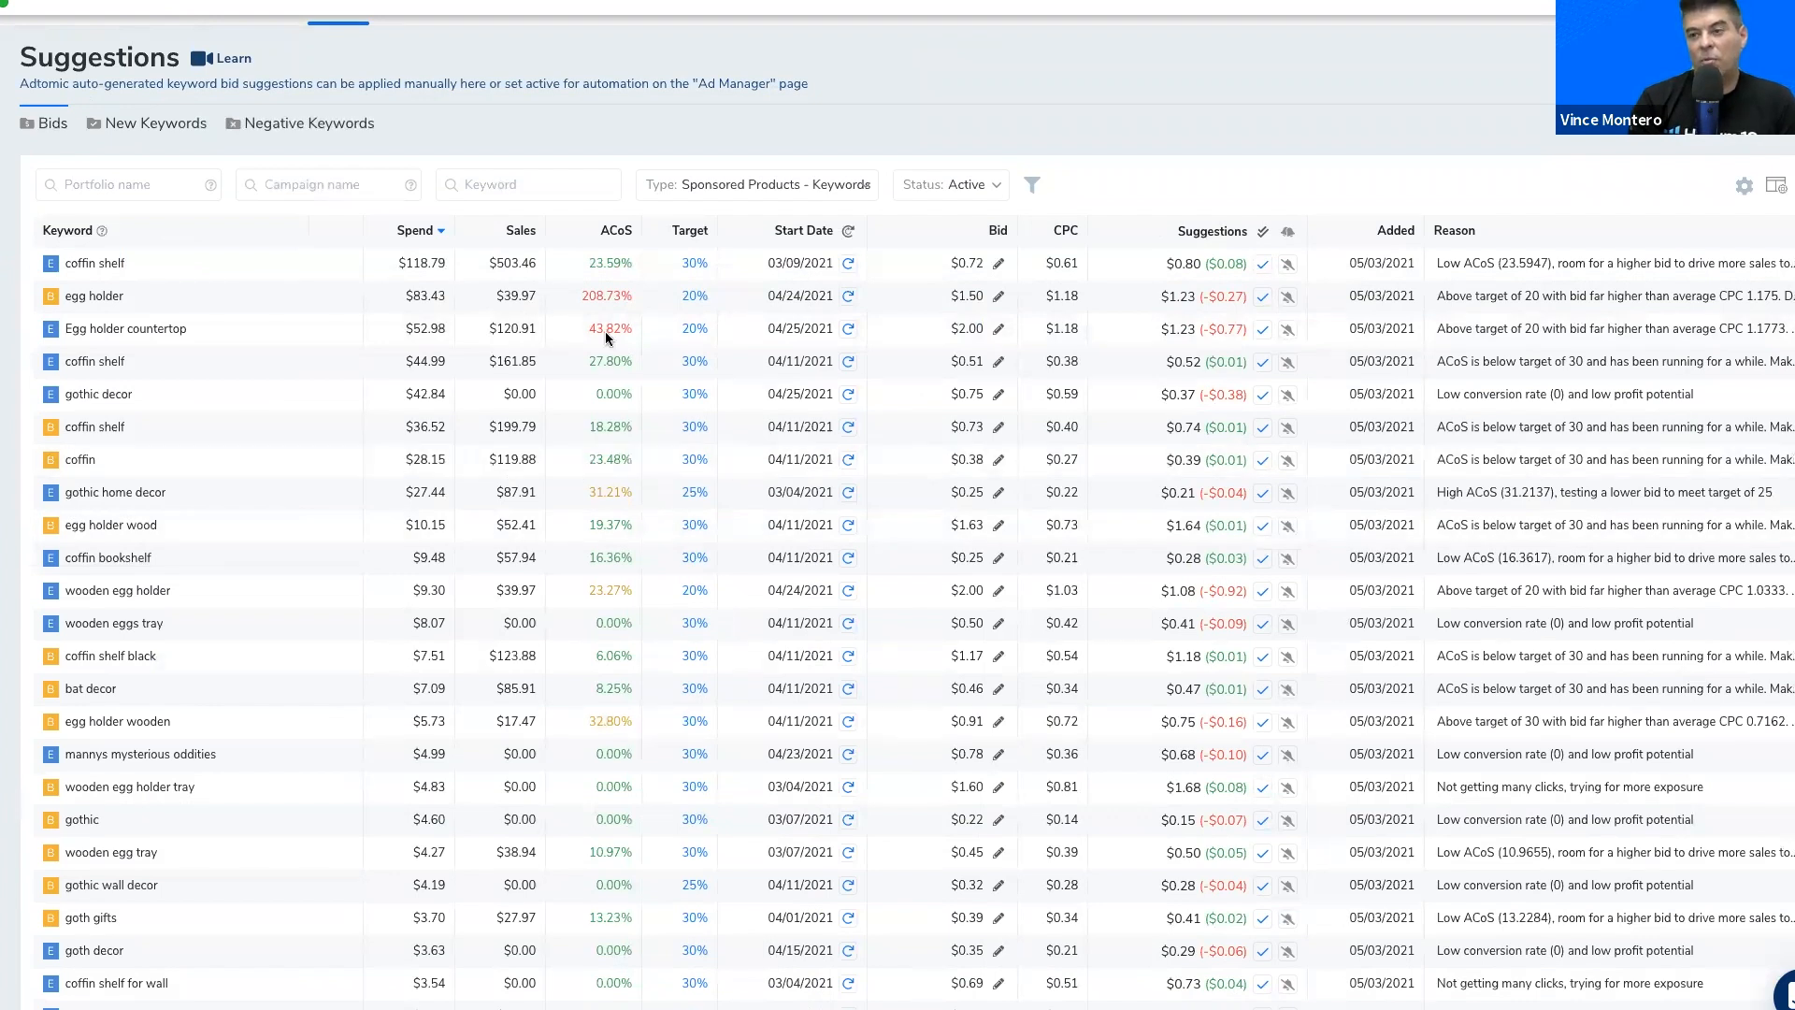
mouse_move(42, 245)
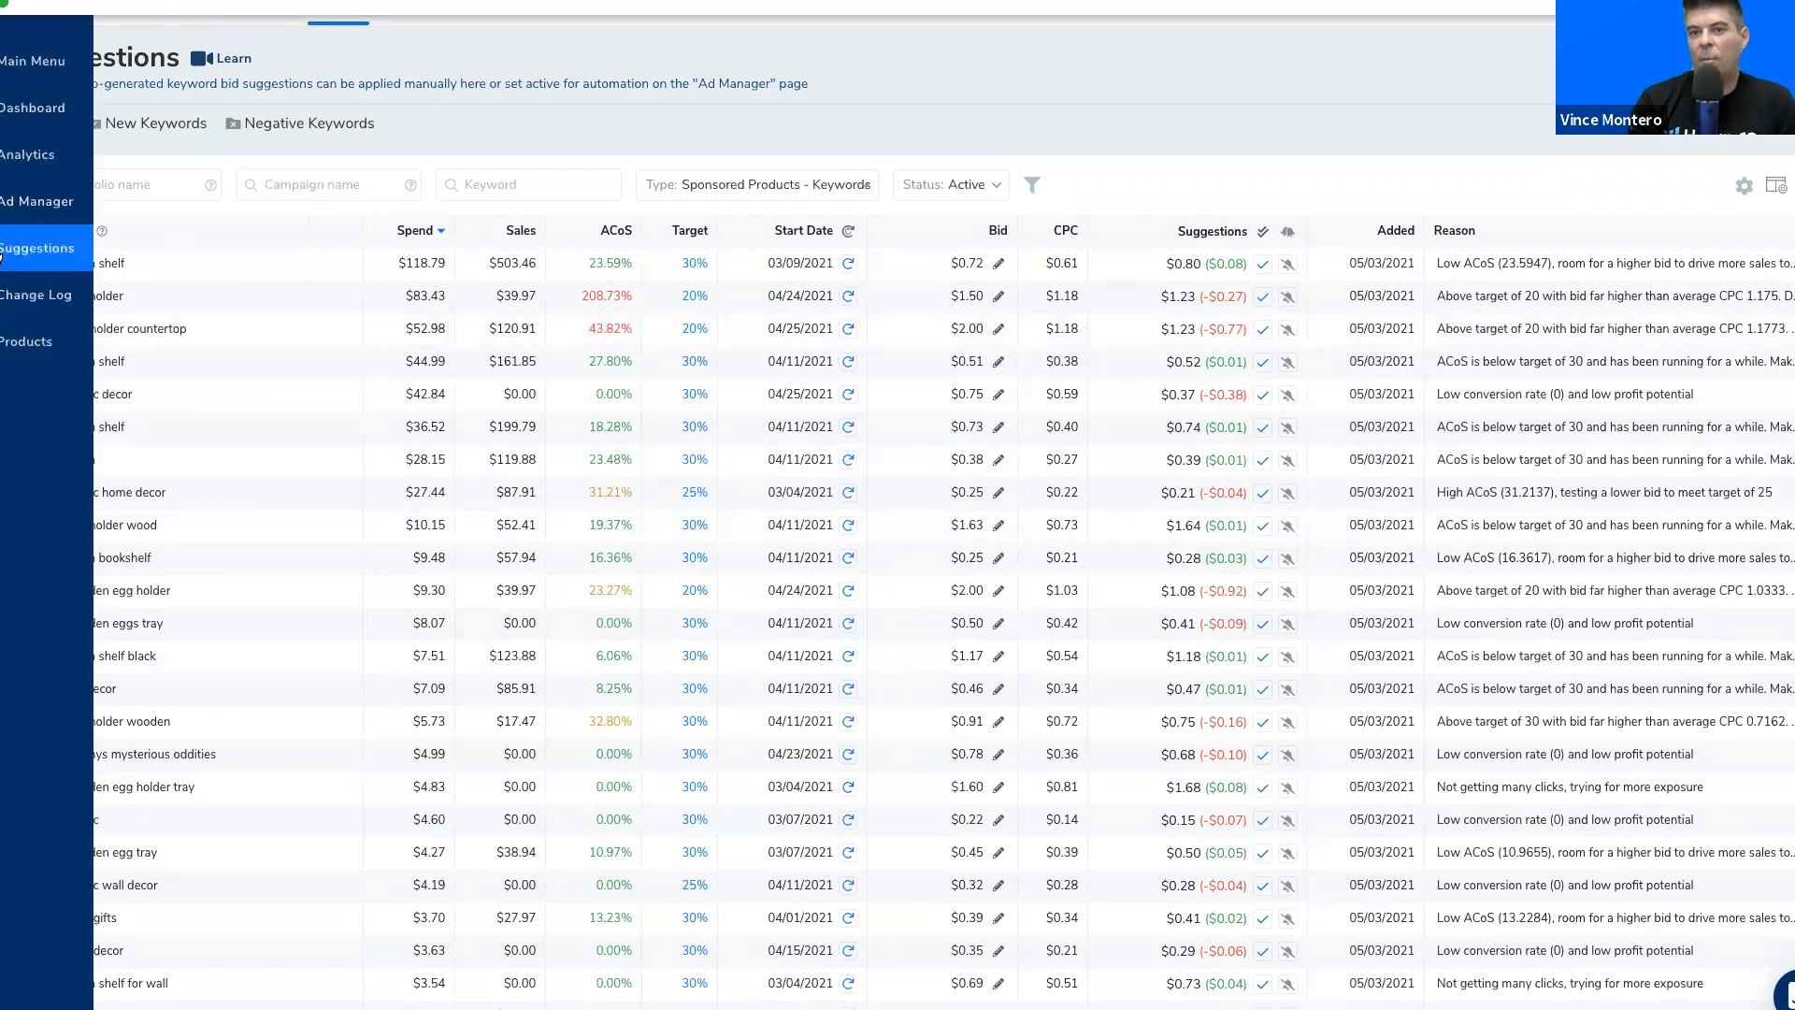
click(42, 201)
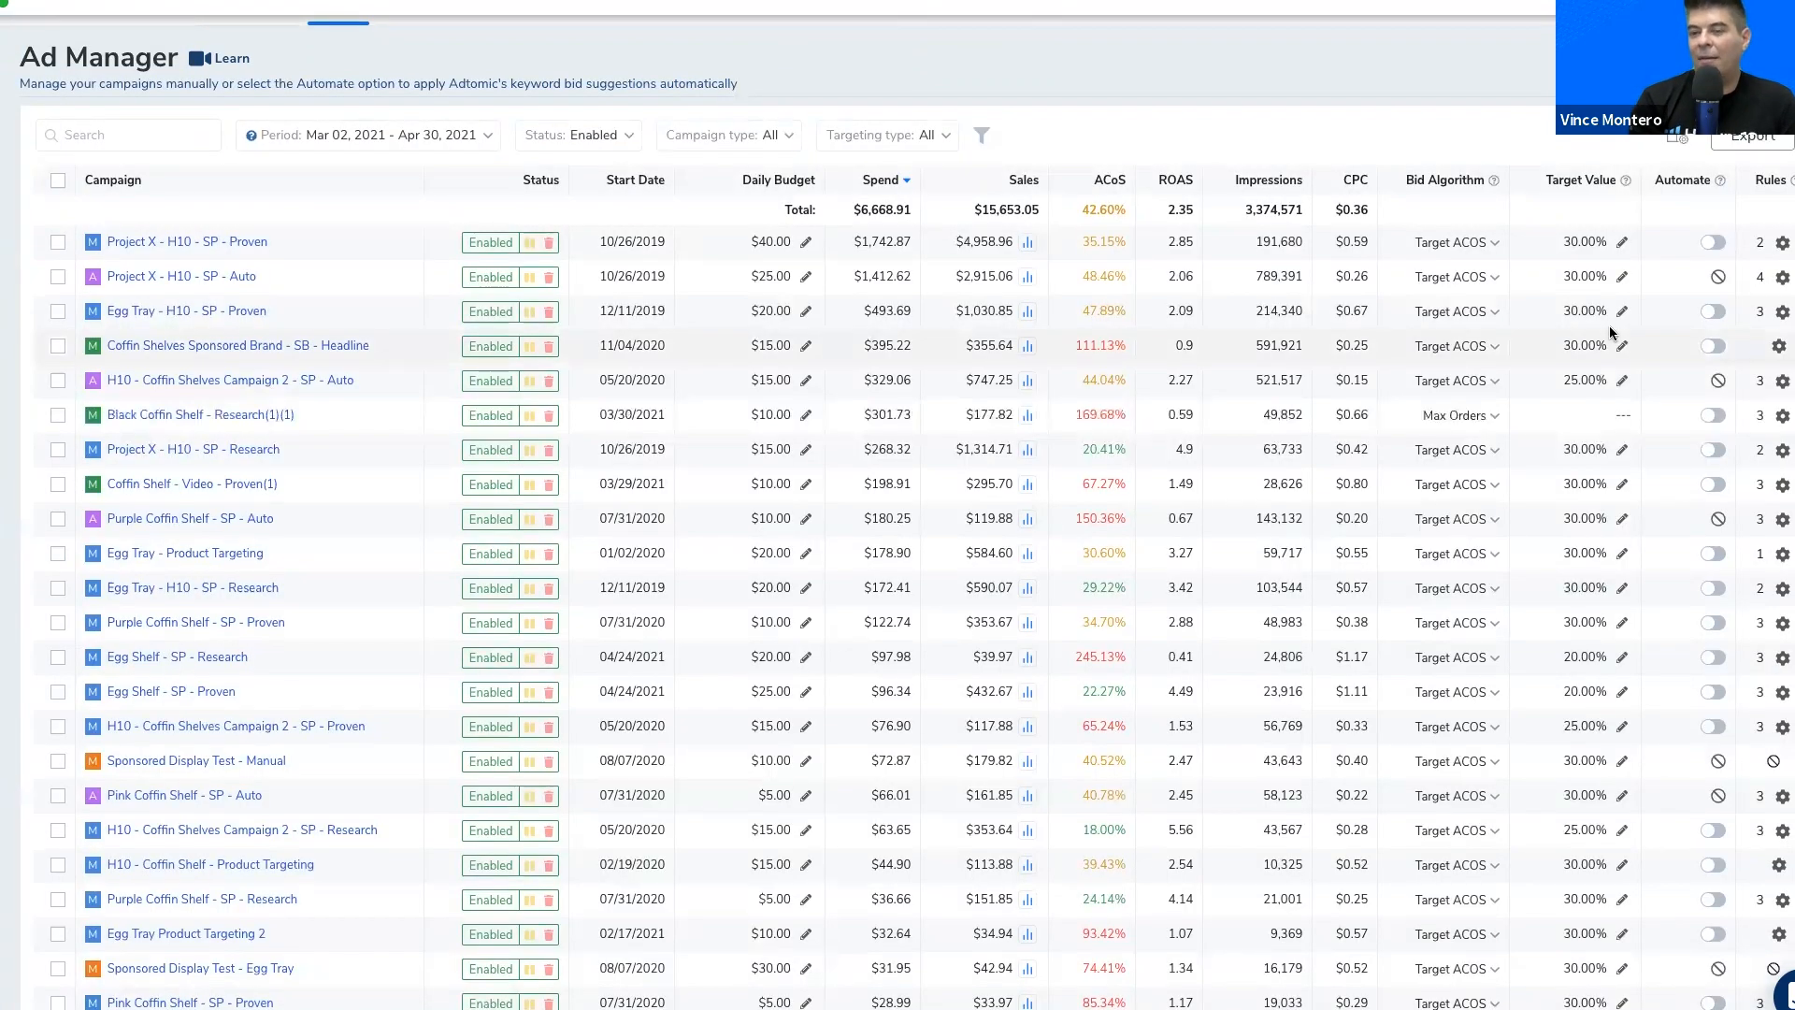
Step: Start a rule named TEST for the Coffin Shelves Sponsored Brand - SB - Headline campaign, keeping the type Find converting search terms & ASIN's
click(1779, 348)
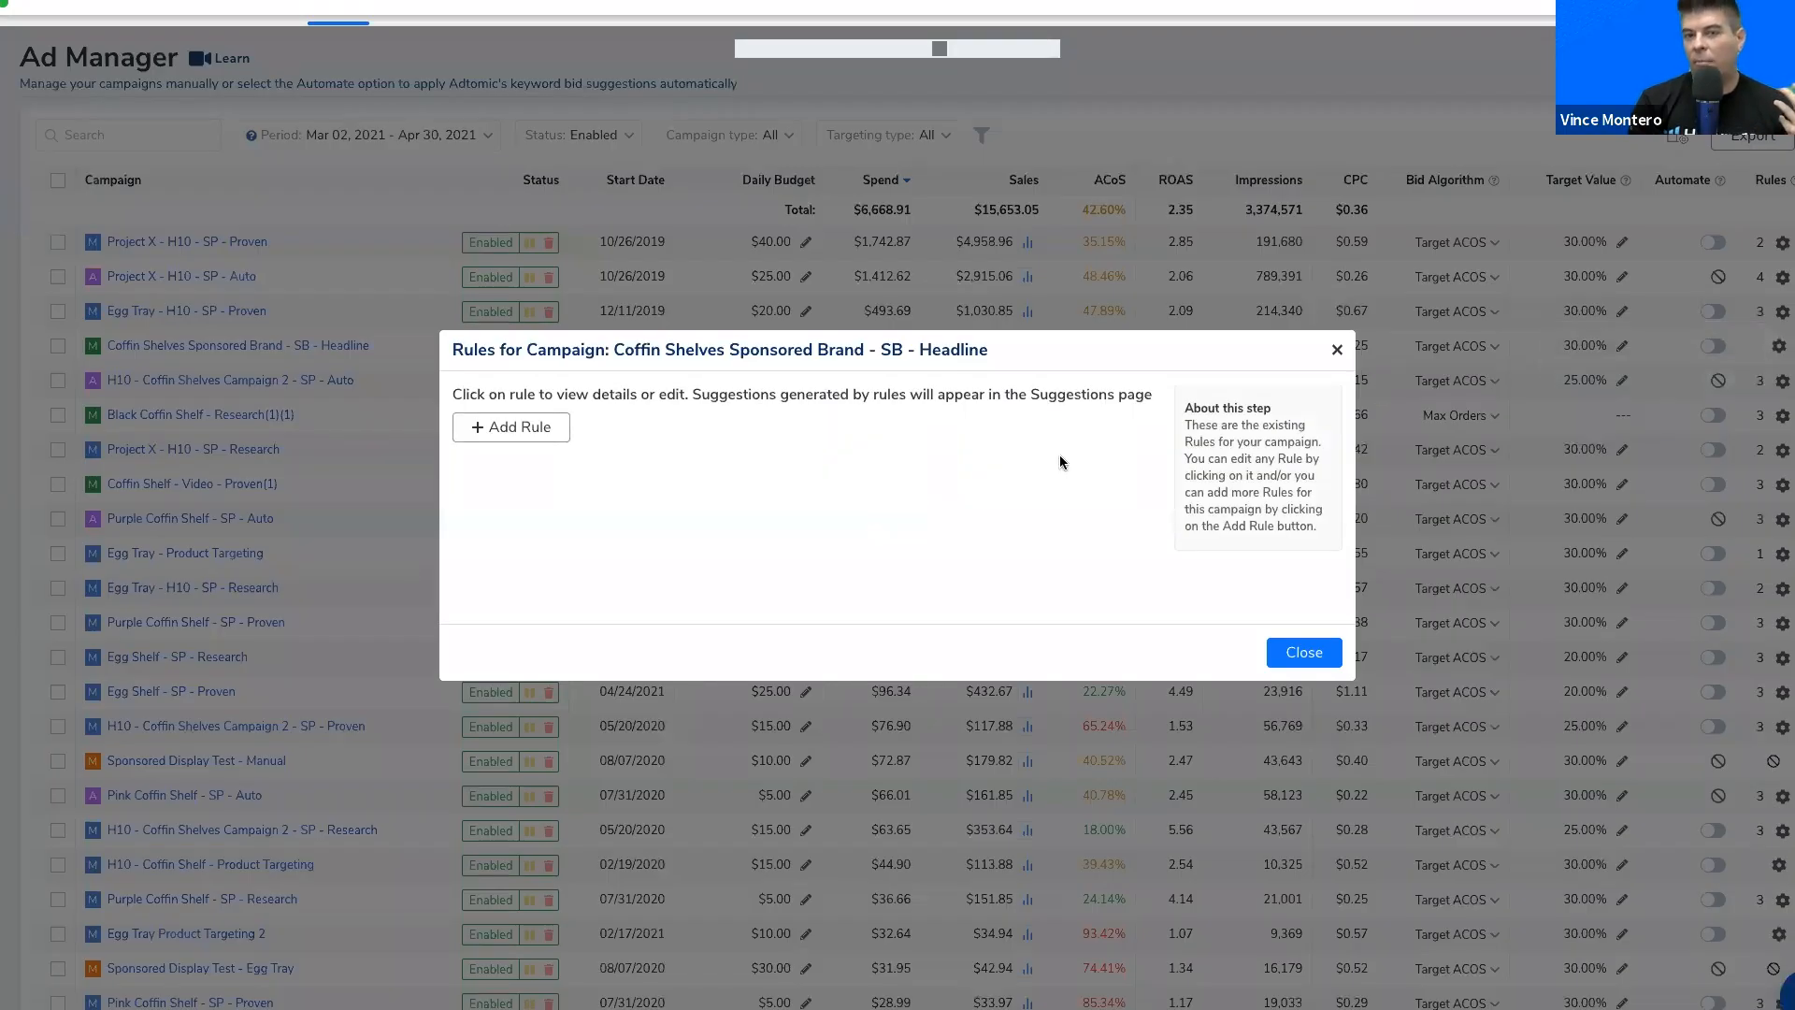
click(519, 432)
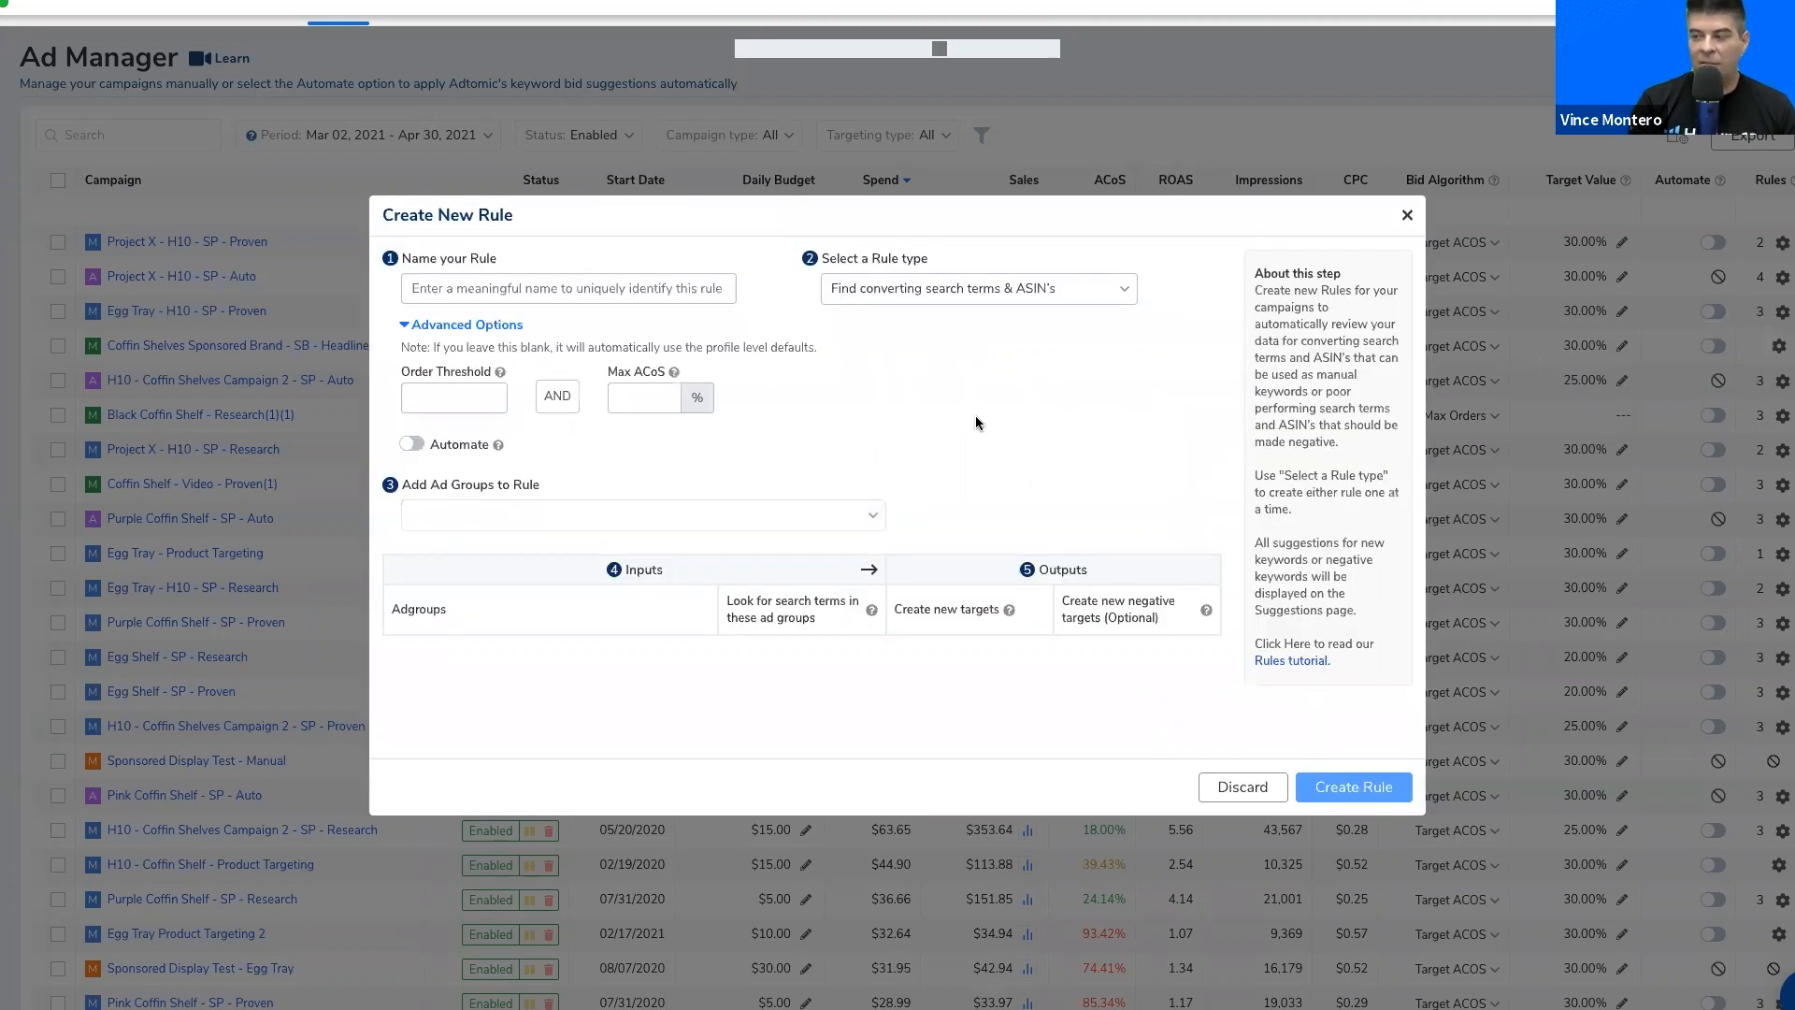
click(553, 289)
text(TEST)
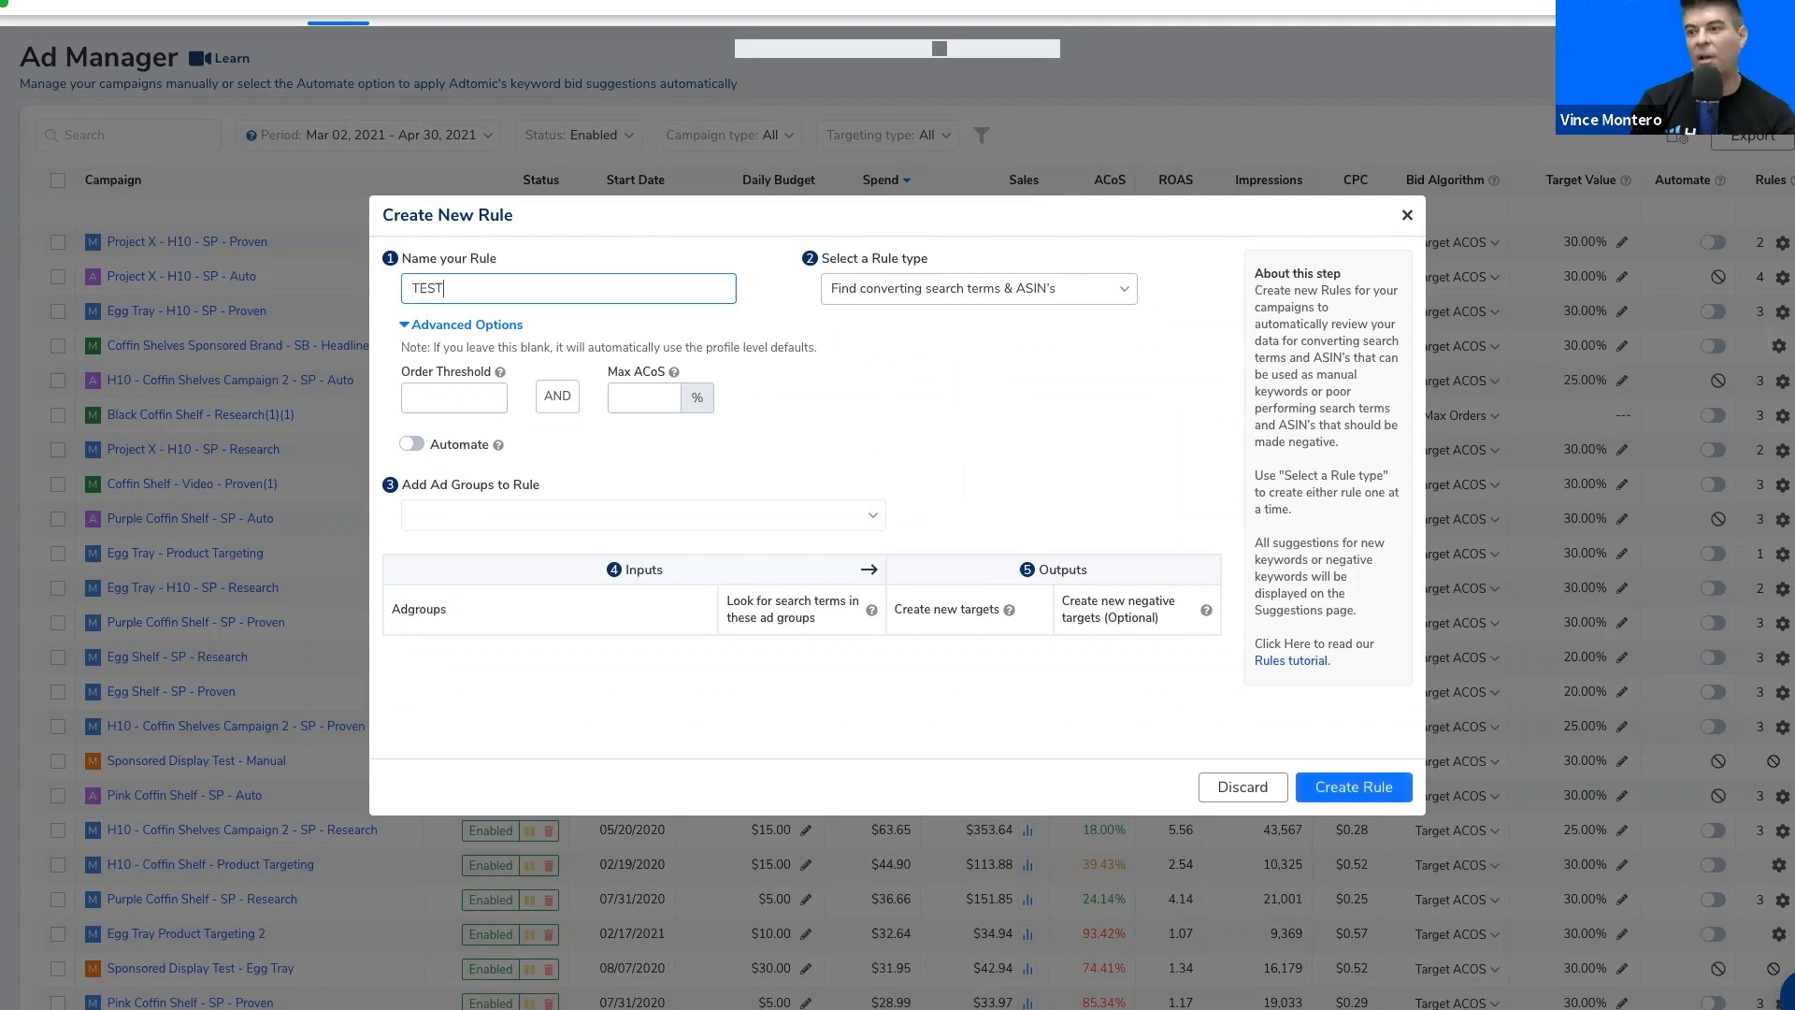
click(911, 289)
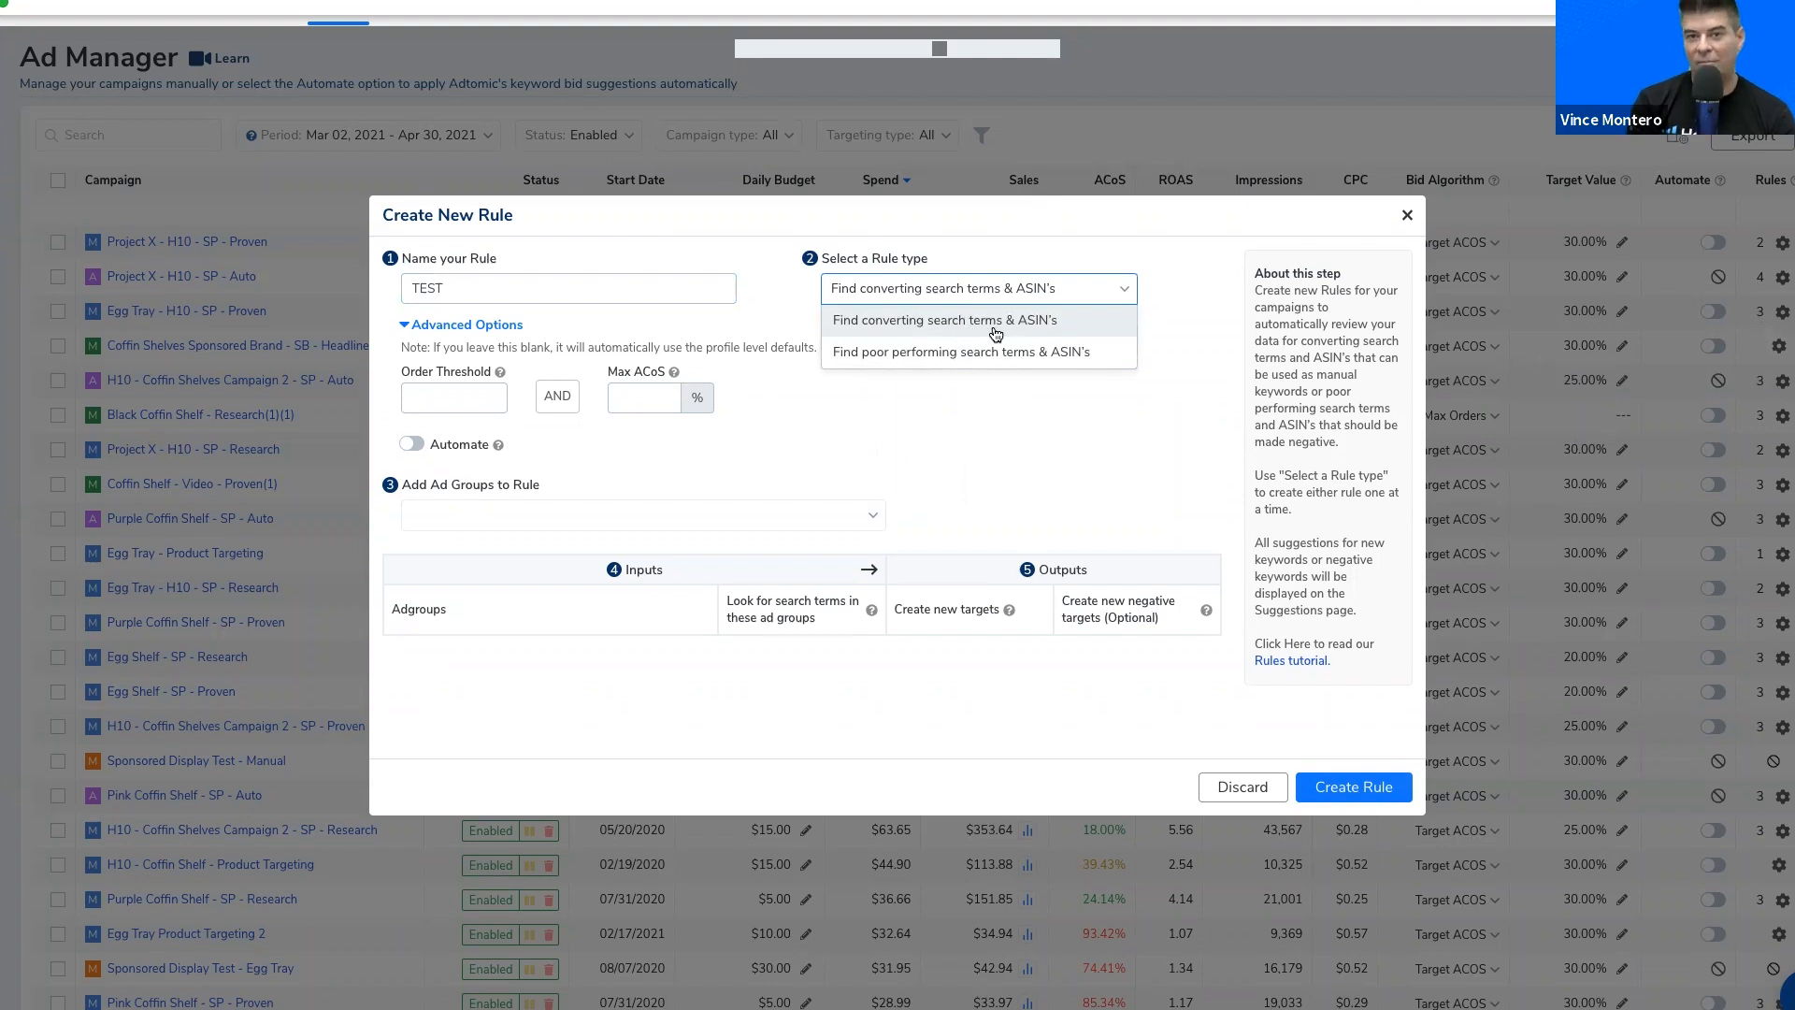
click(961, 404)
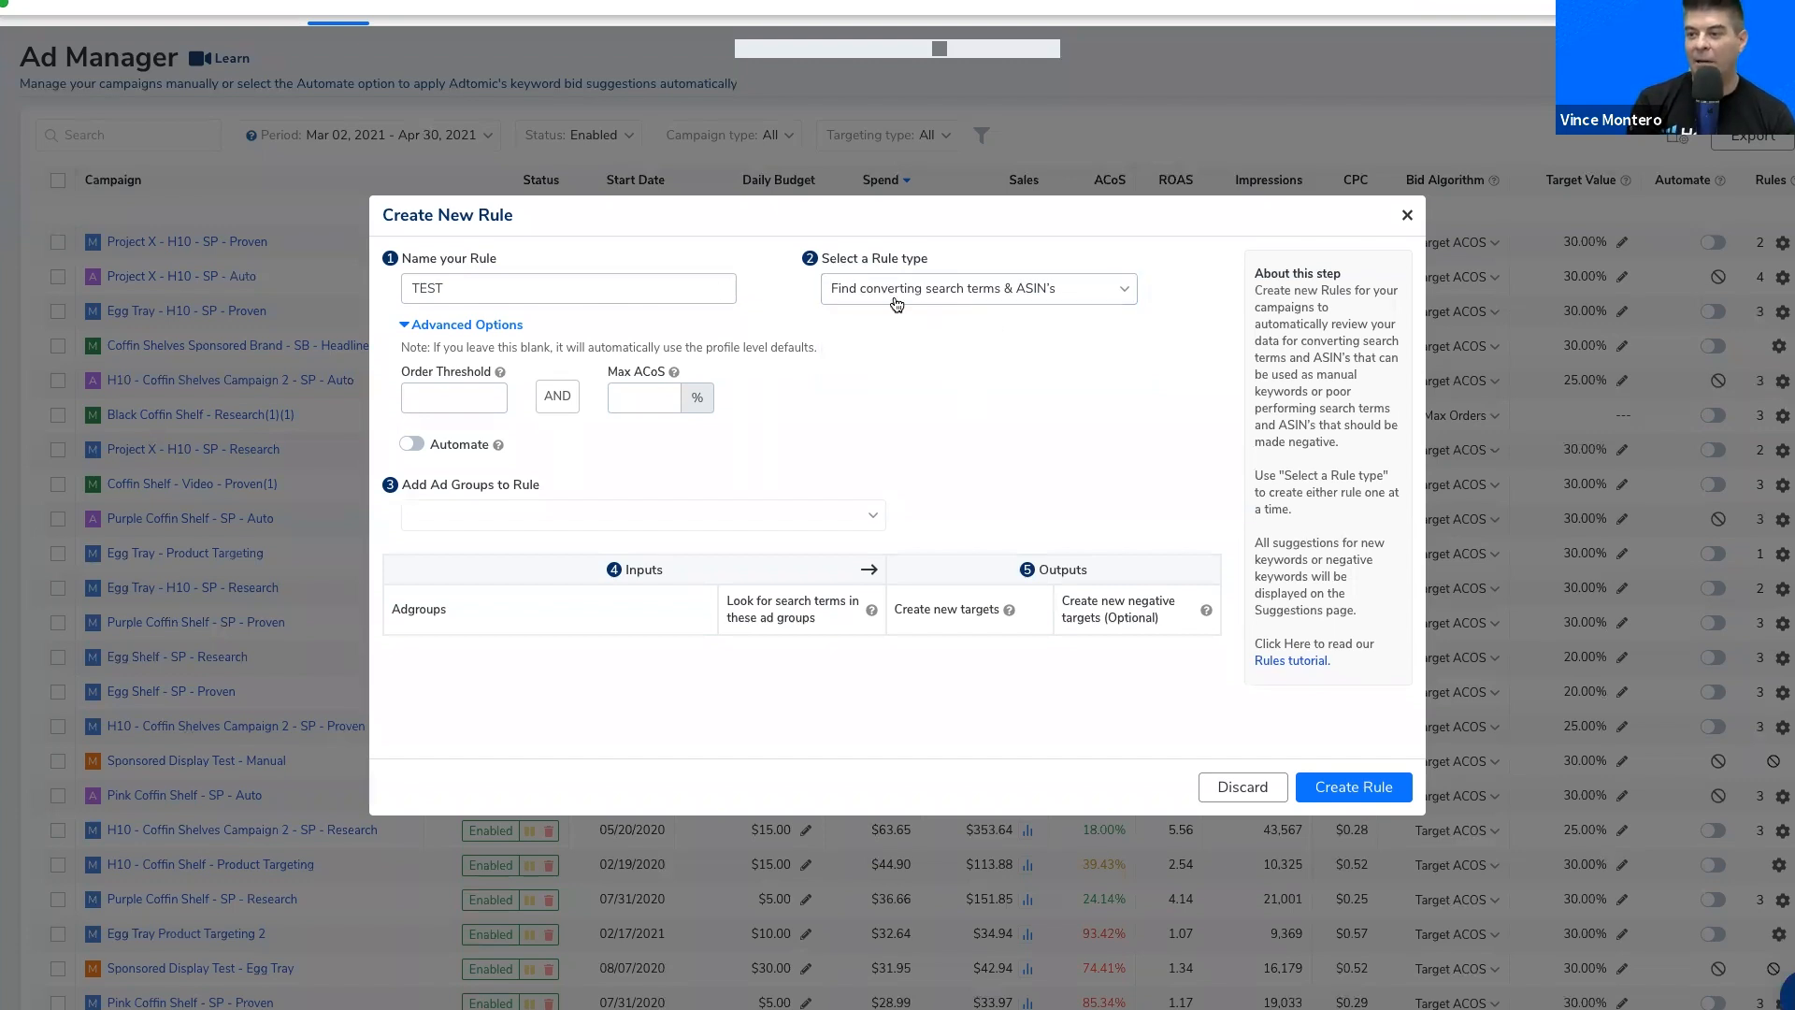
Step: Set the rule's order threshold to 2 and its Max ACoS to 2%
click(454, 403)
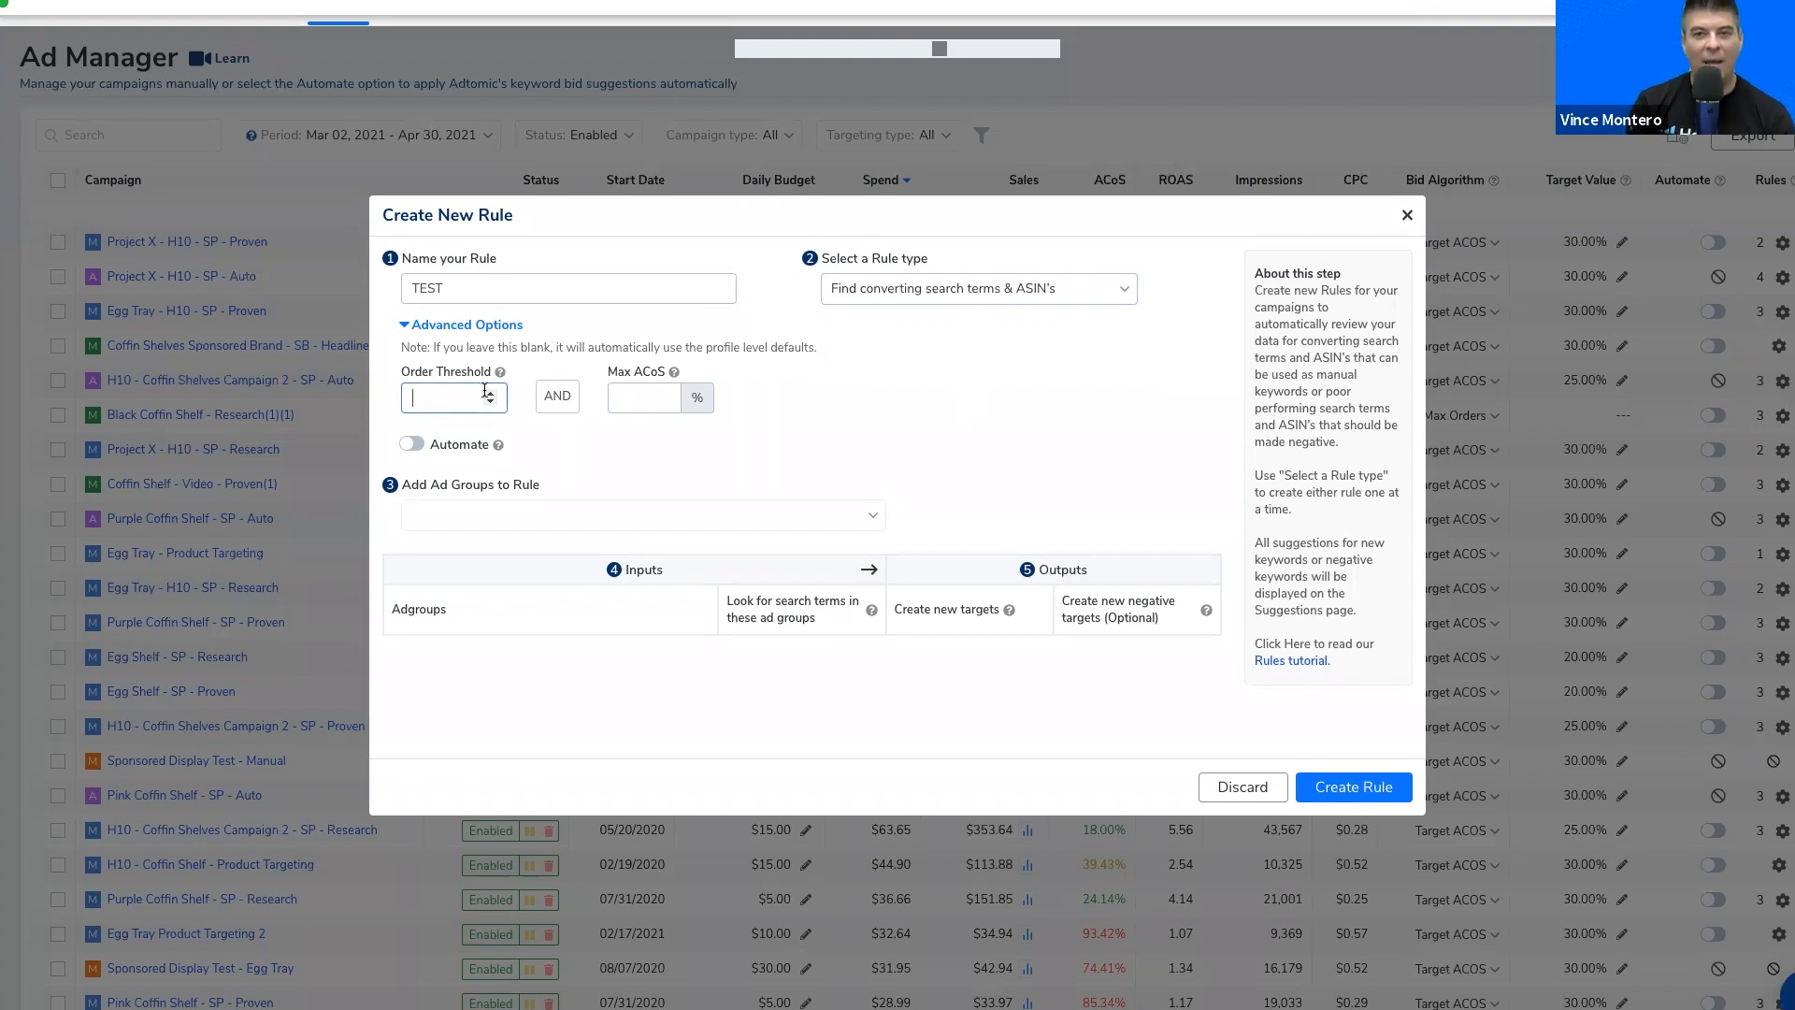
click(489, 393)
click(489, 393)
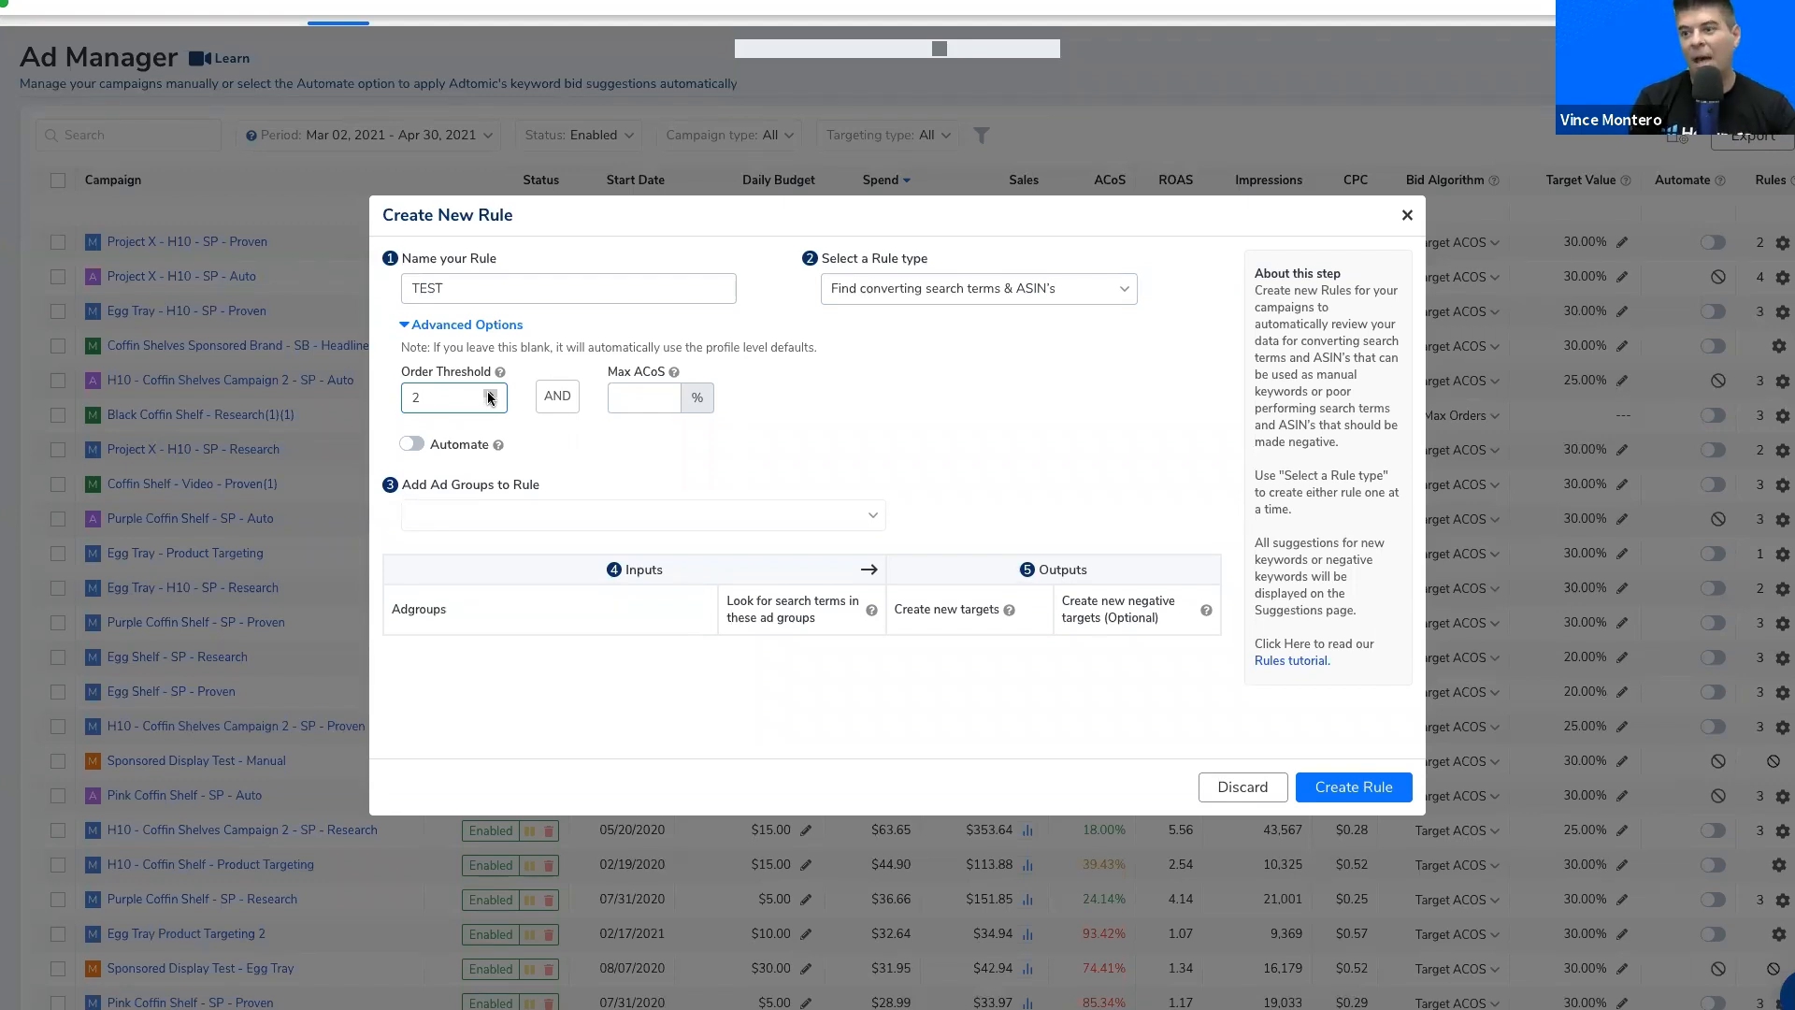
click(666, 397)
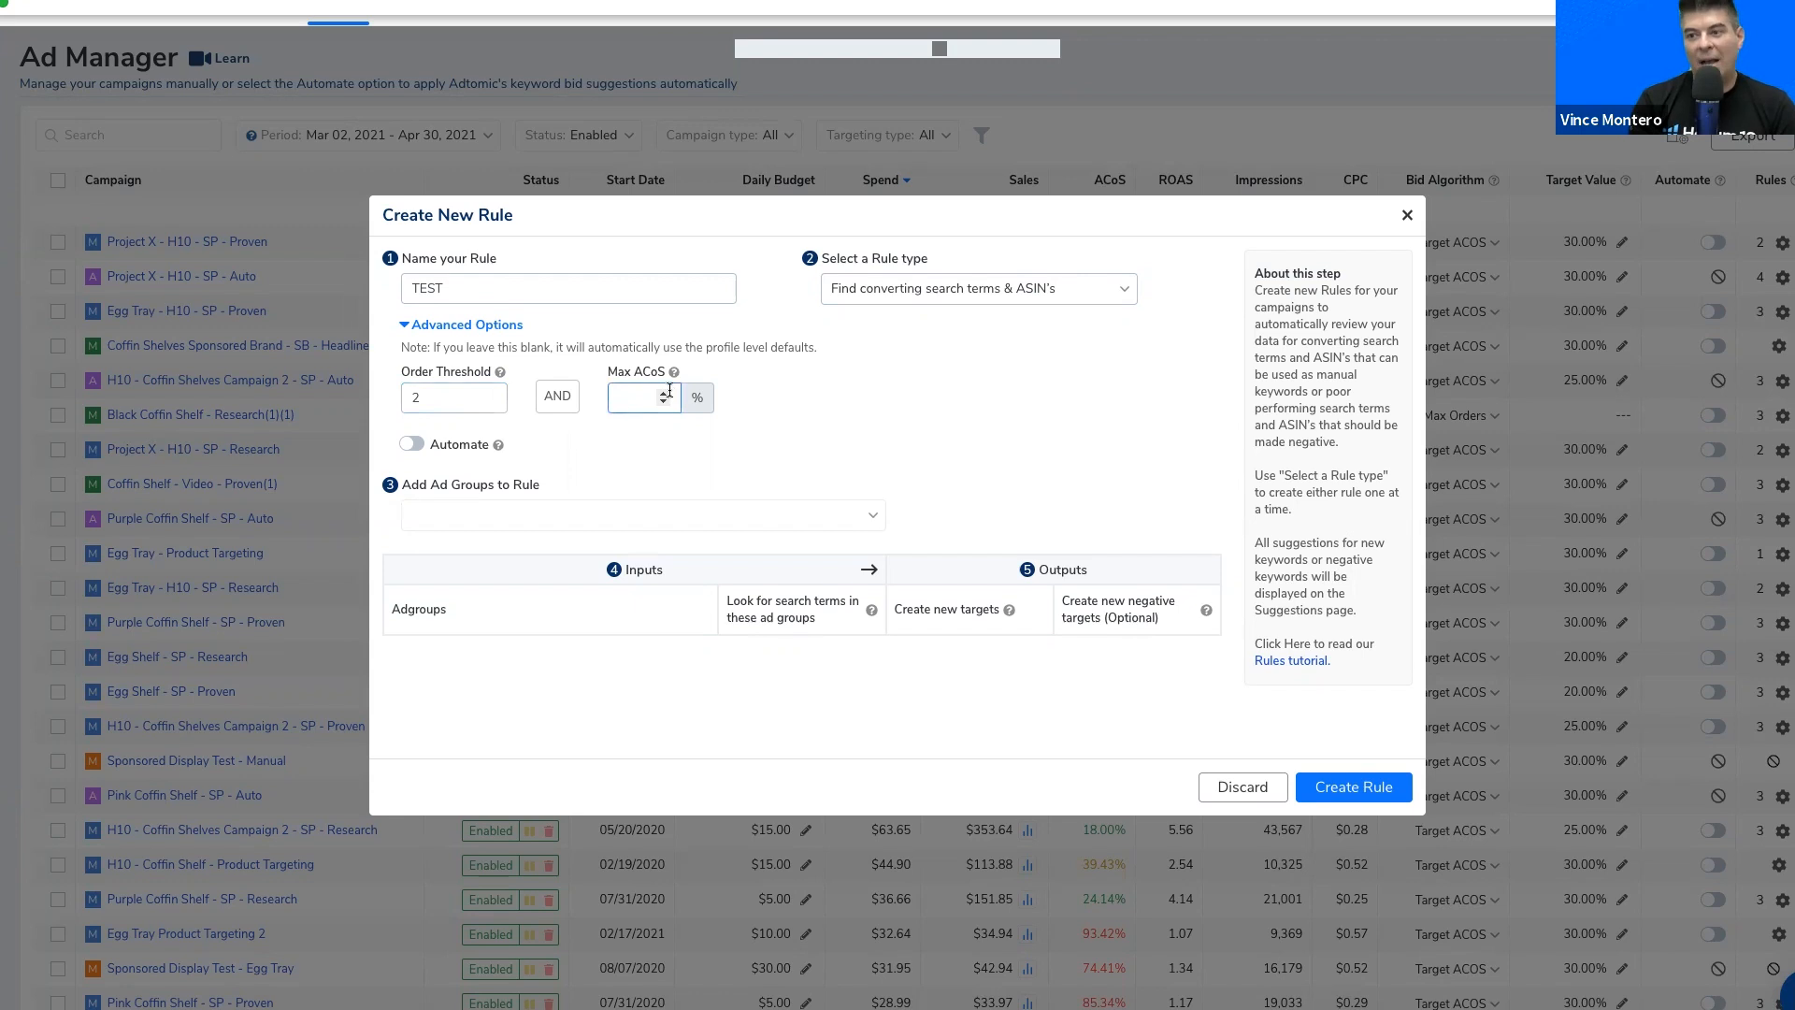
text(2)
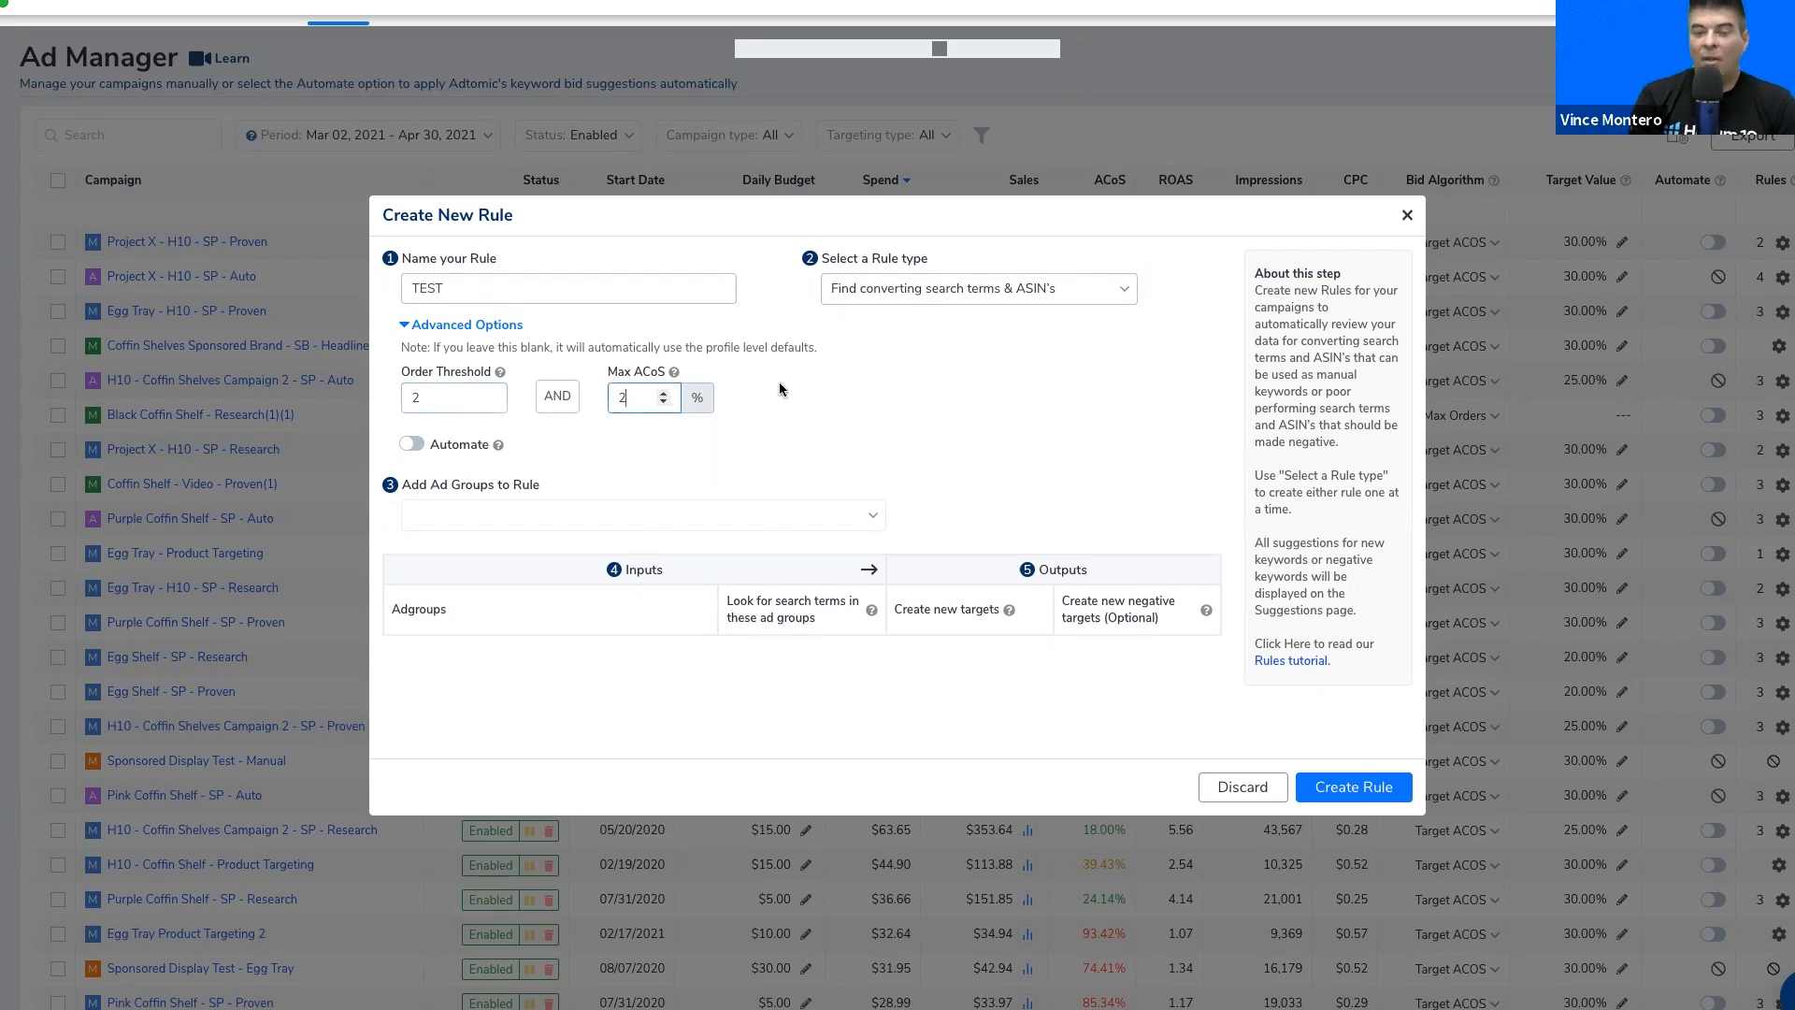
Step: Clear the rule's Max ACoS and order threshold values and collapse the advanced options
double_click(617, 394)
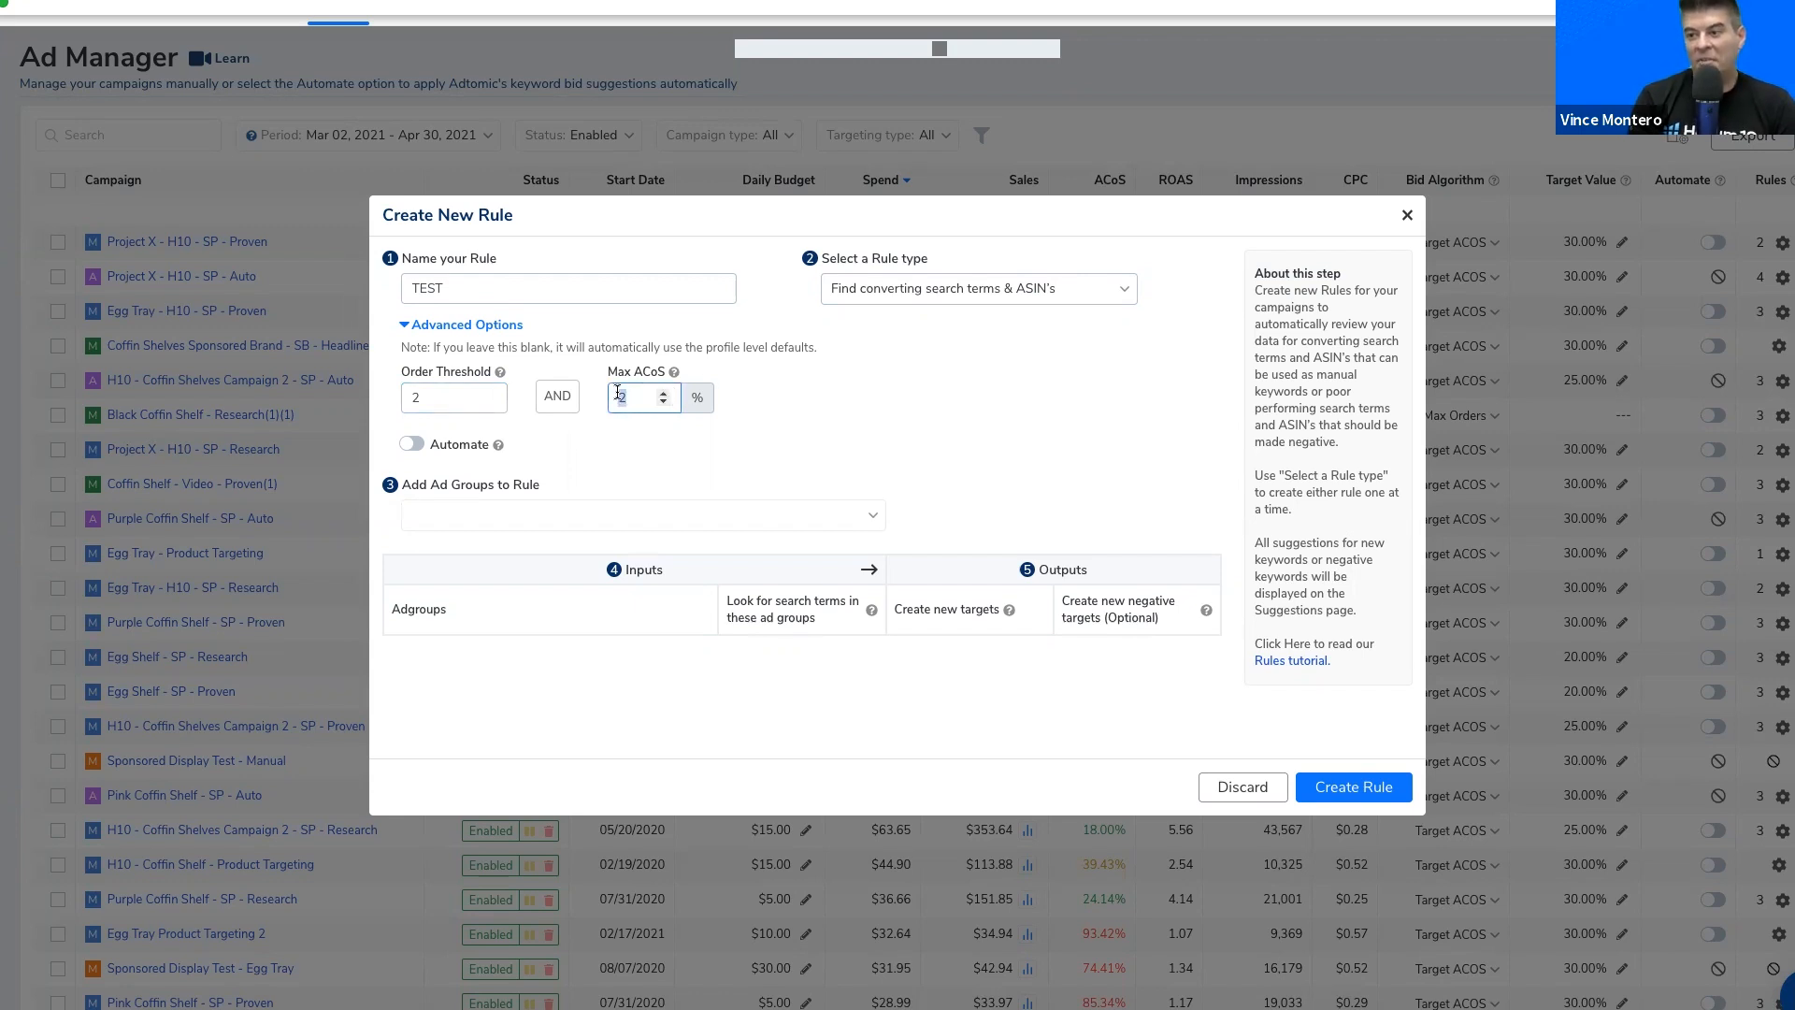
key(BackSpace)
drag(439, 396, 393, 388)
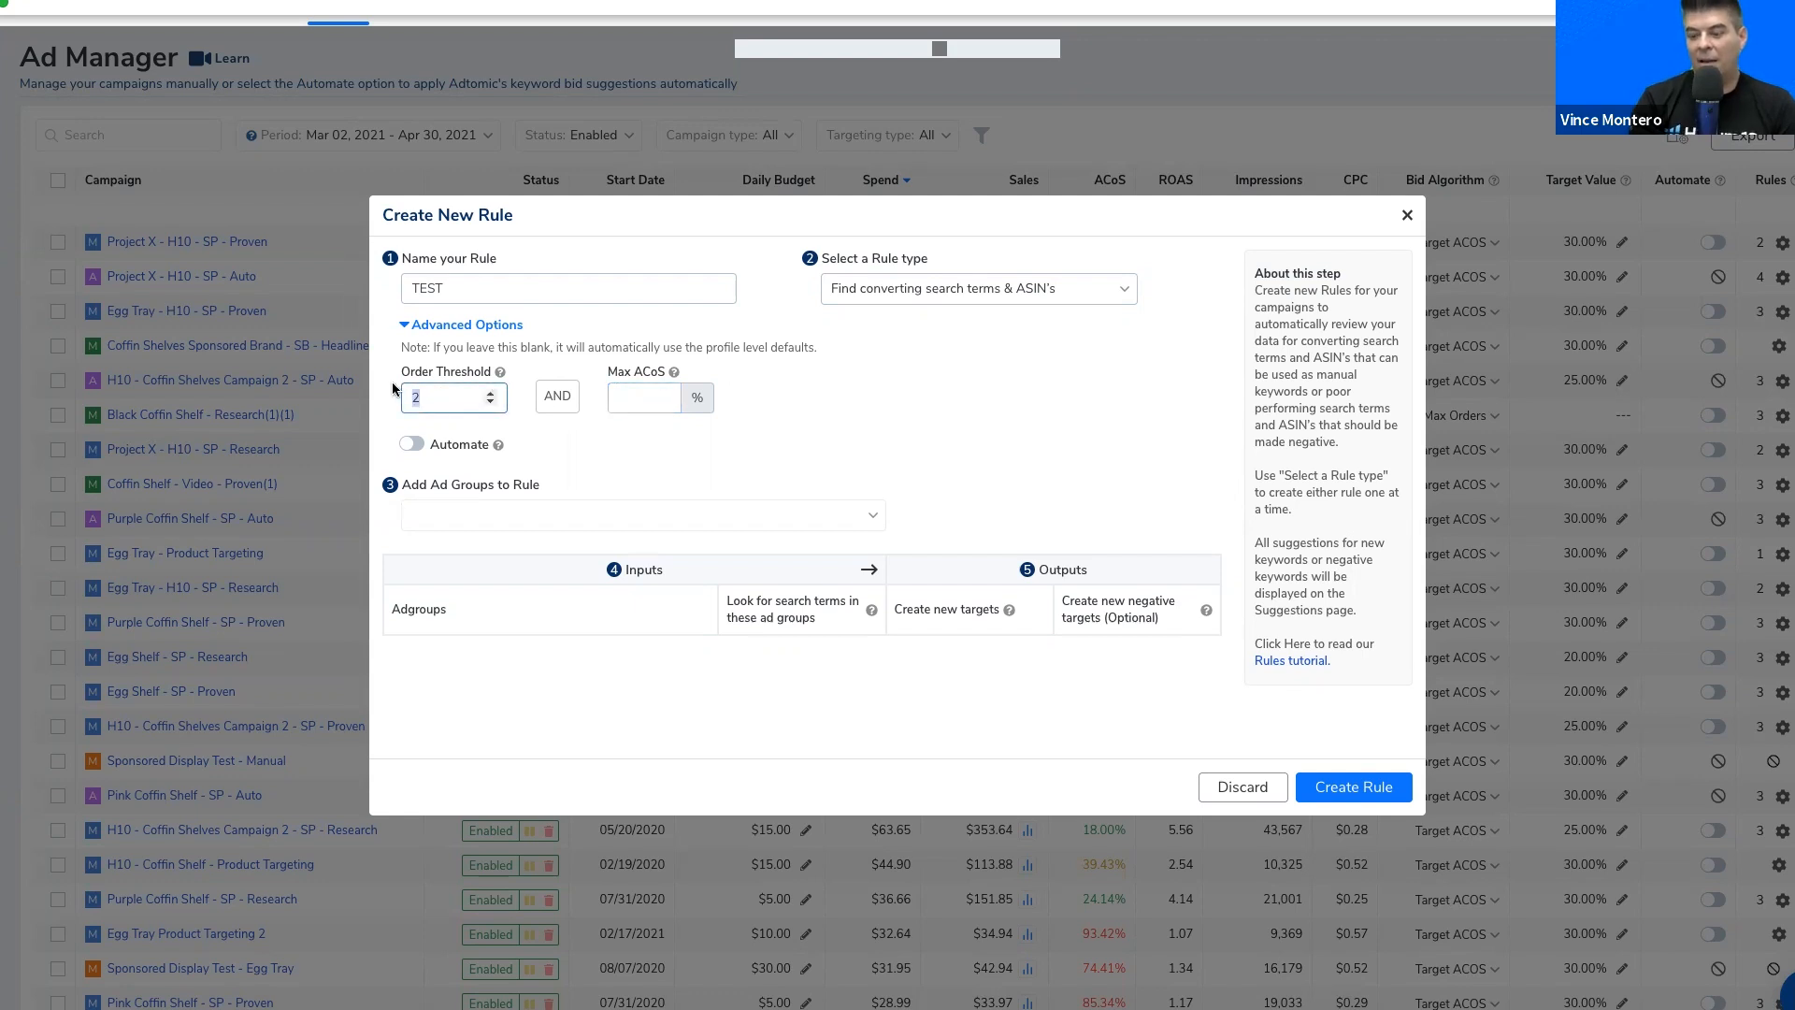
key(BackSpace)
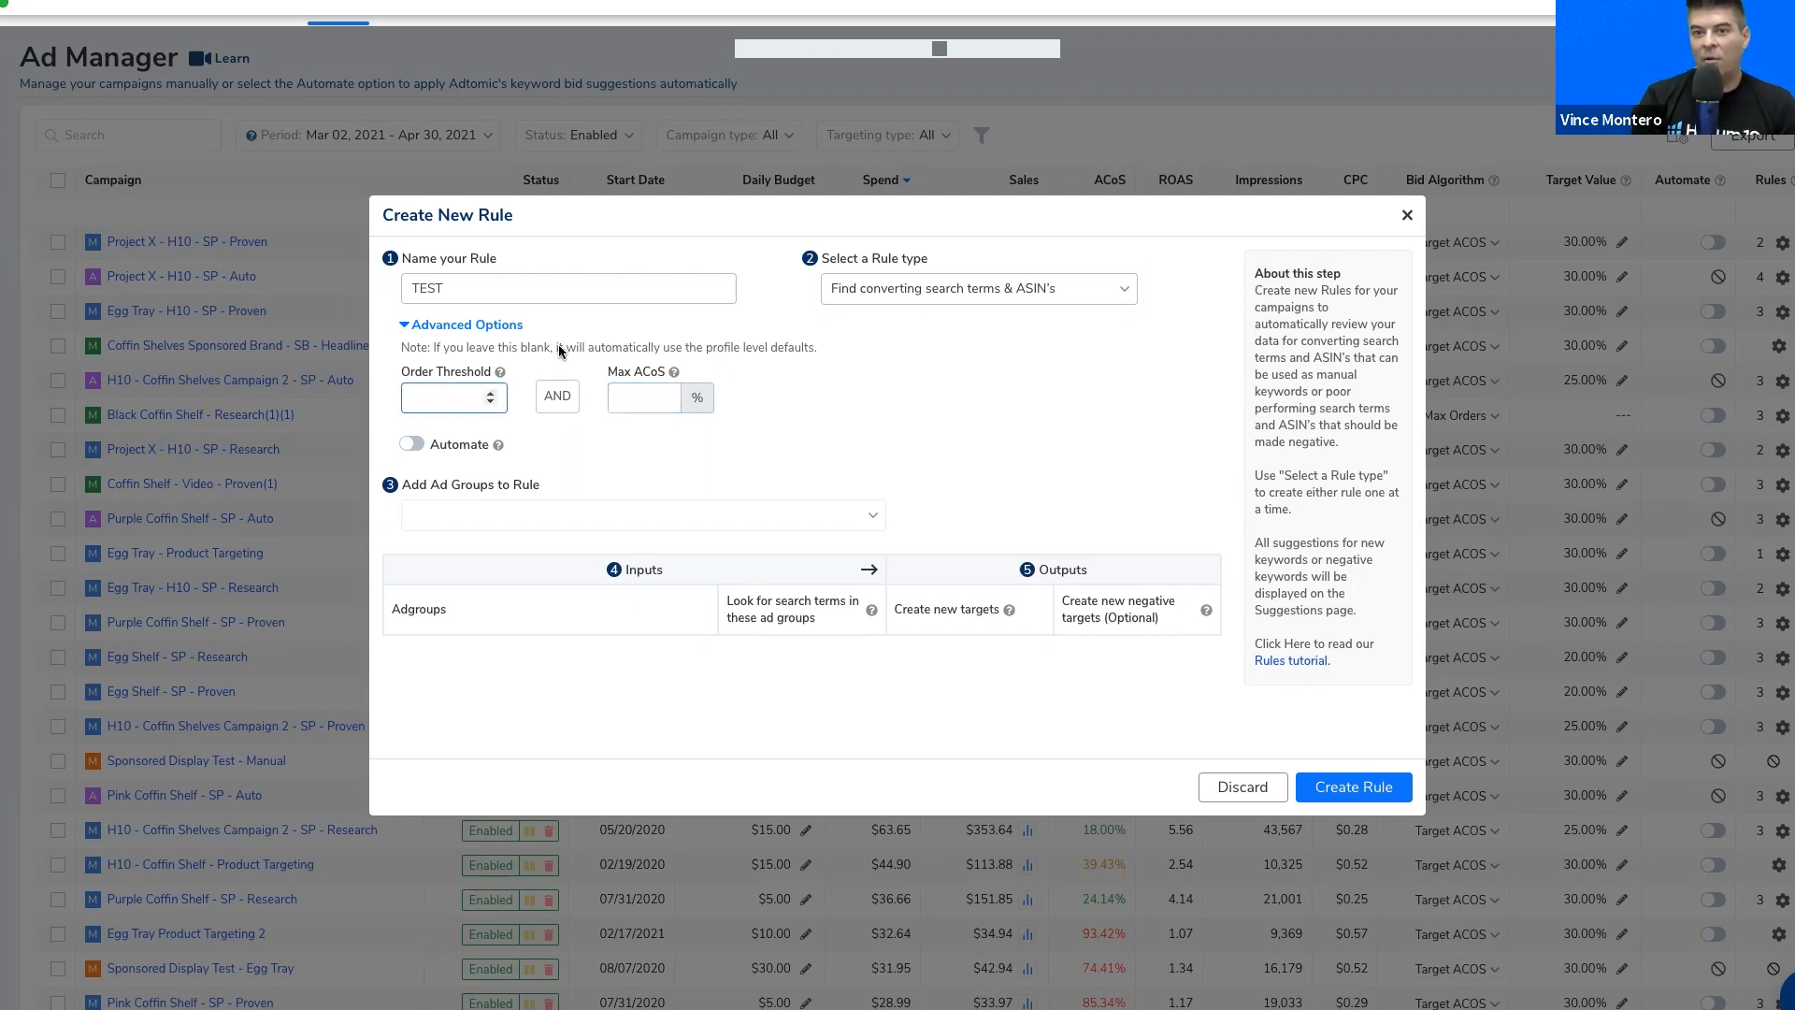
click(405, 326)
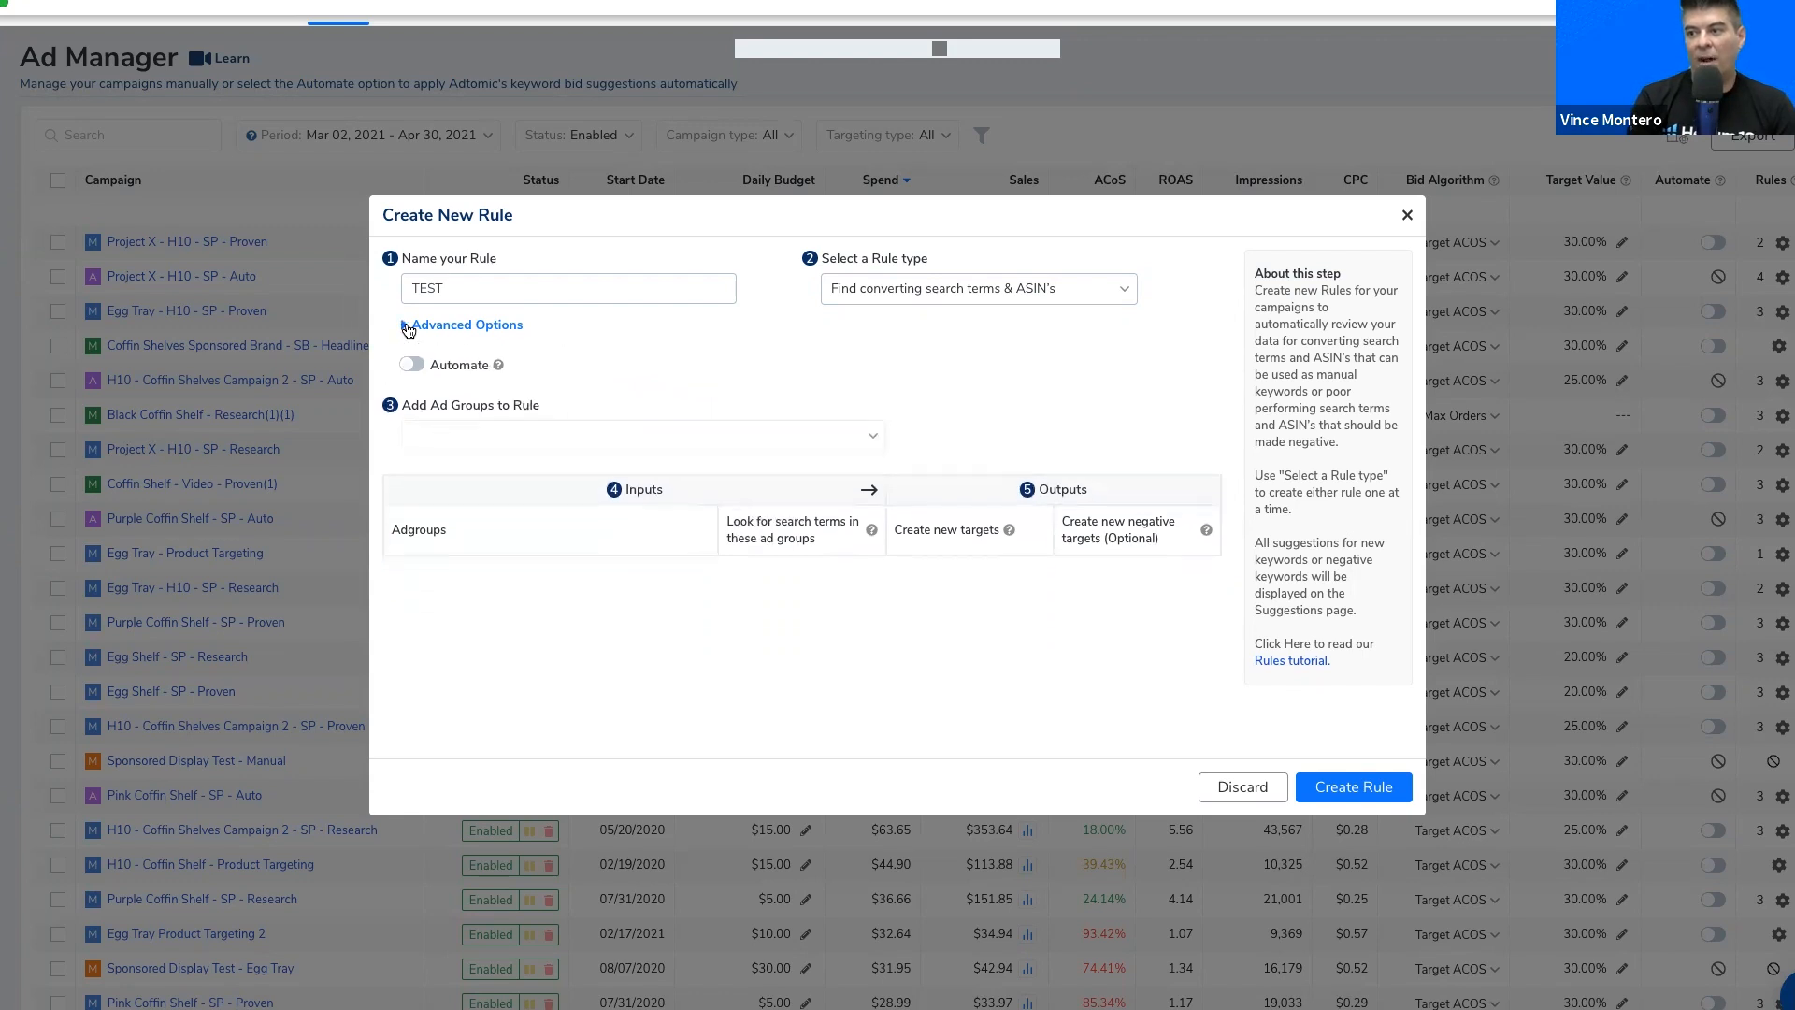
Step: Add the Green Coffin Shelf - SP - Auto, Egg Tray - H10 - SP - Research and Purple Coffin Shelf - Product Targeting ad groups to the rule
click(585, 435)
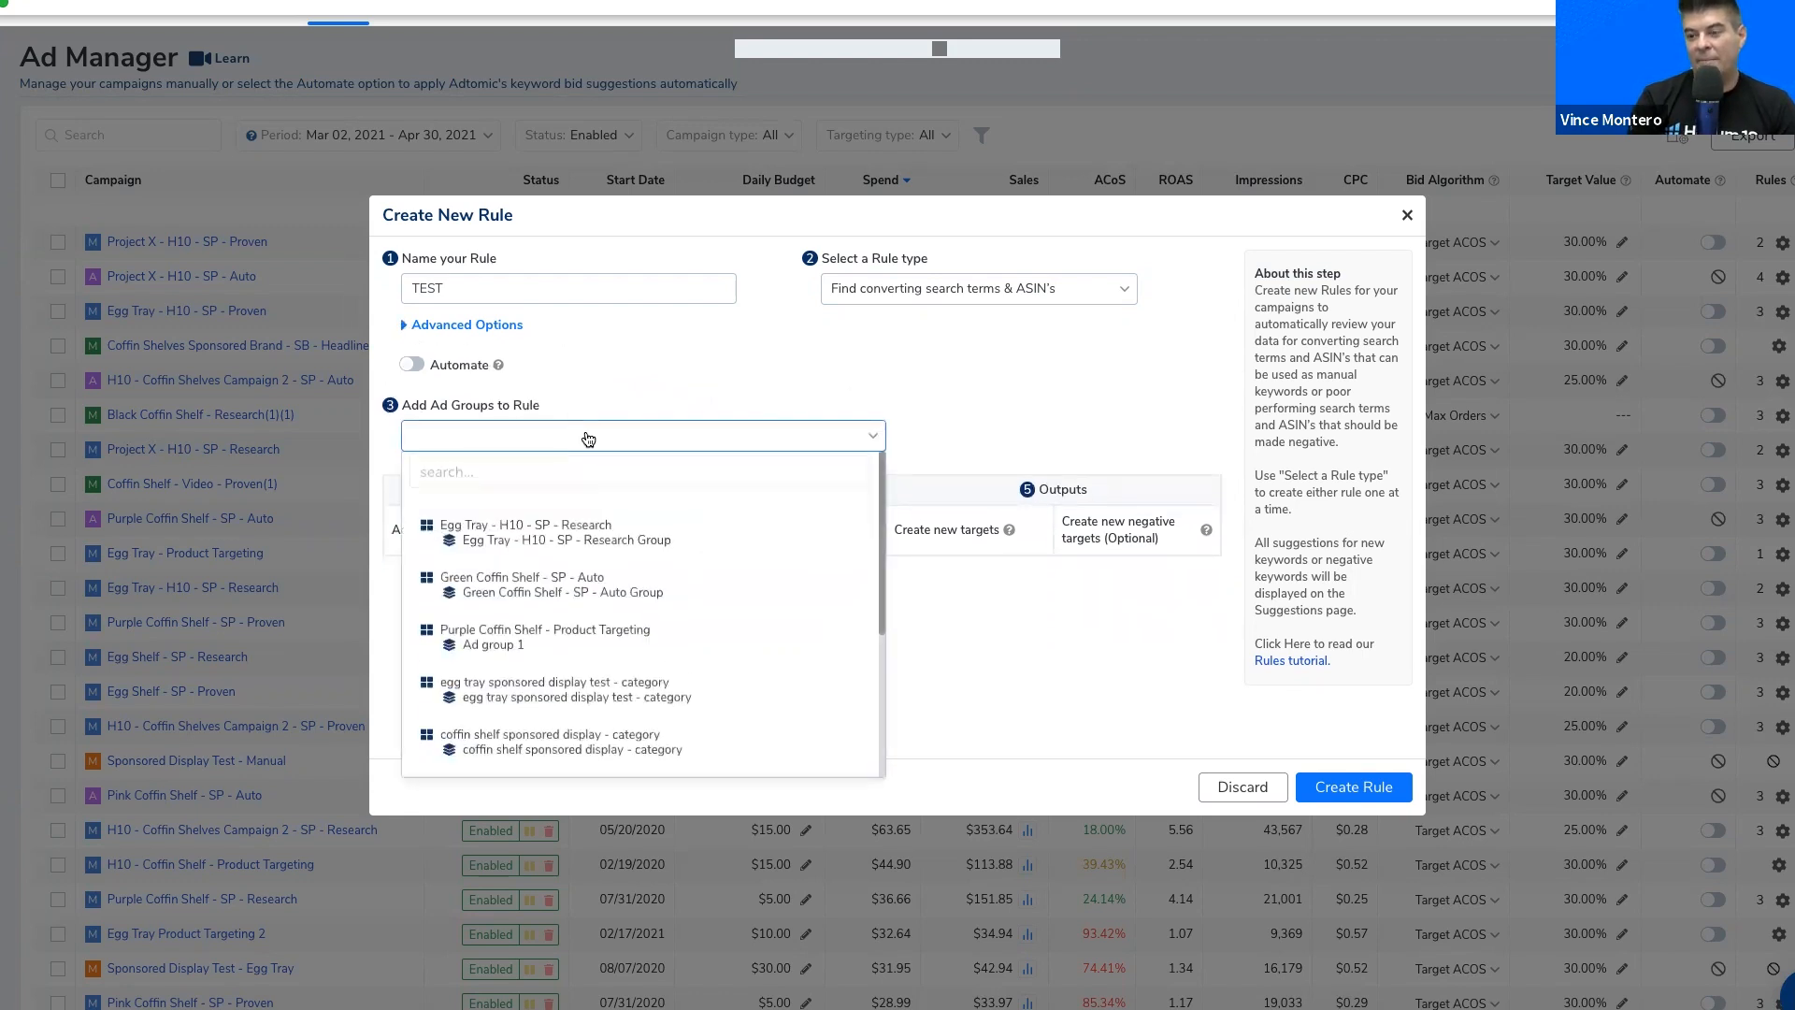
scroll(639, 614, down, 3)
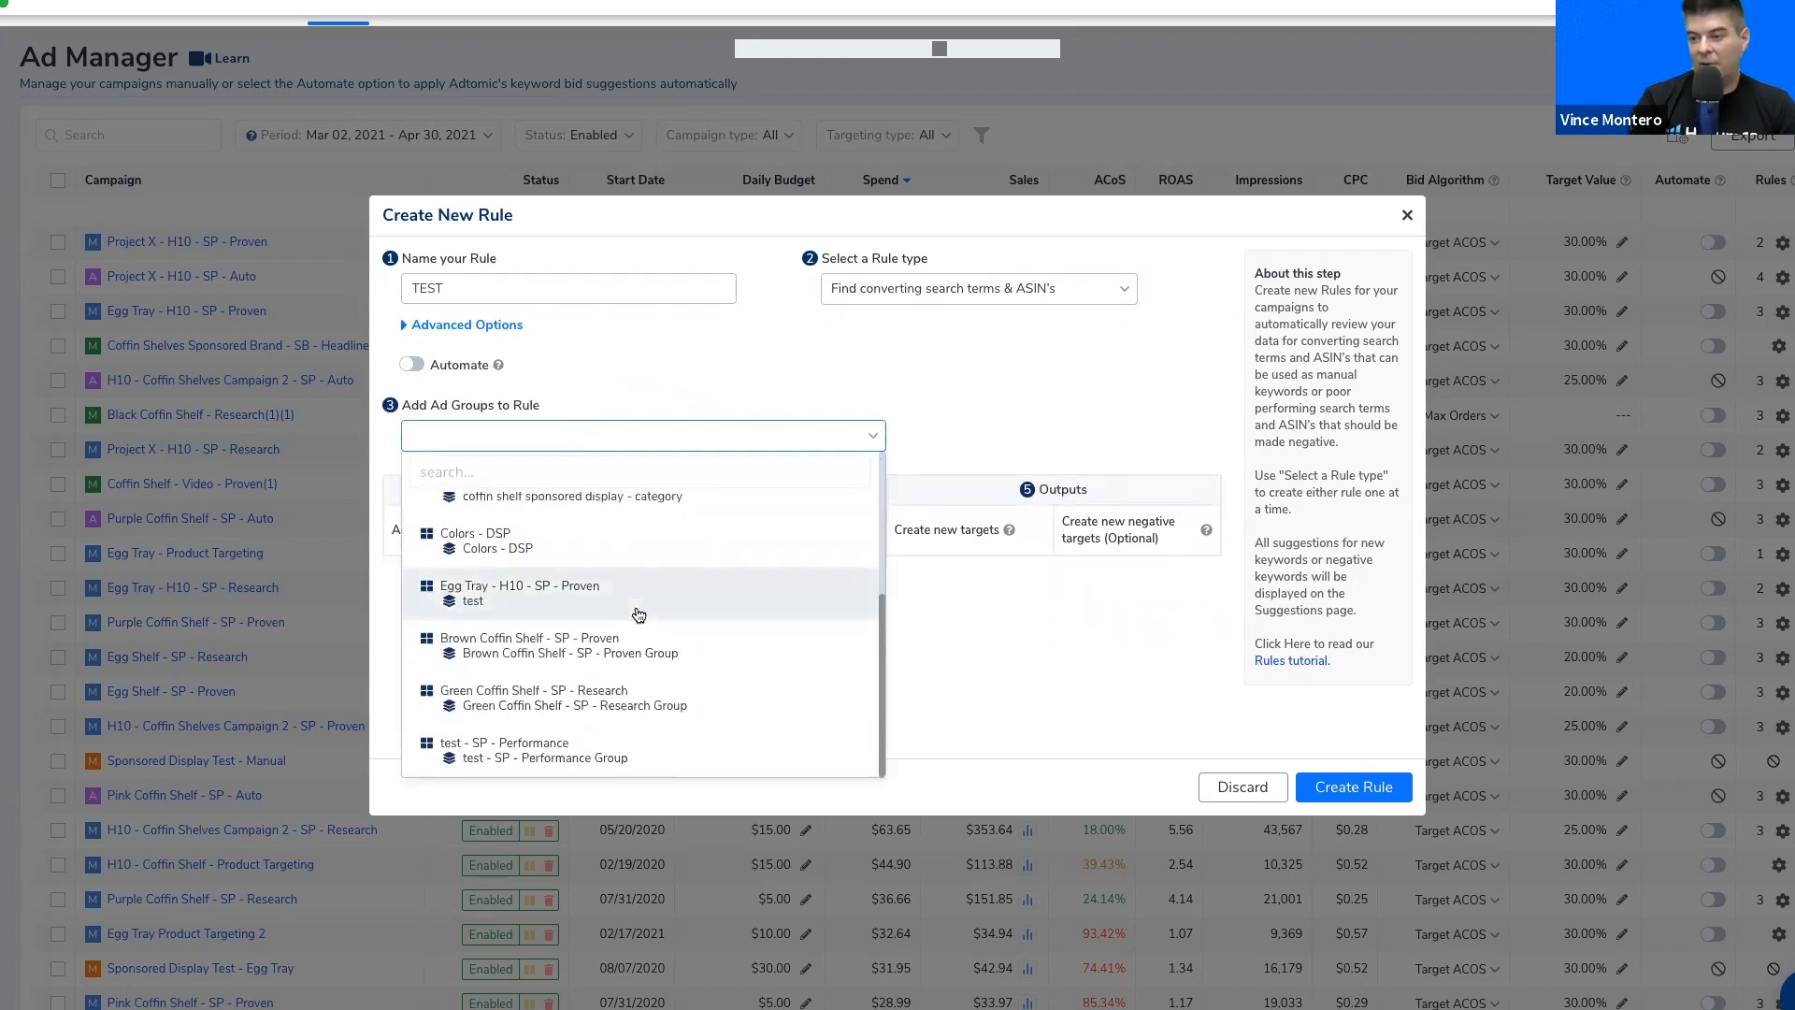
scroll(639, 615, up, 3)
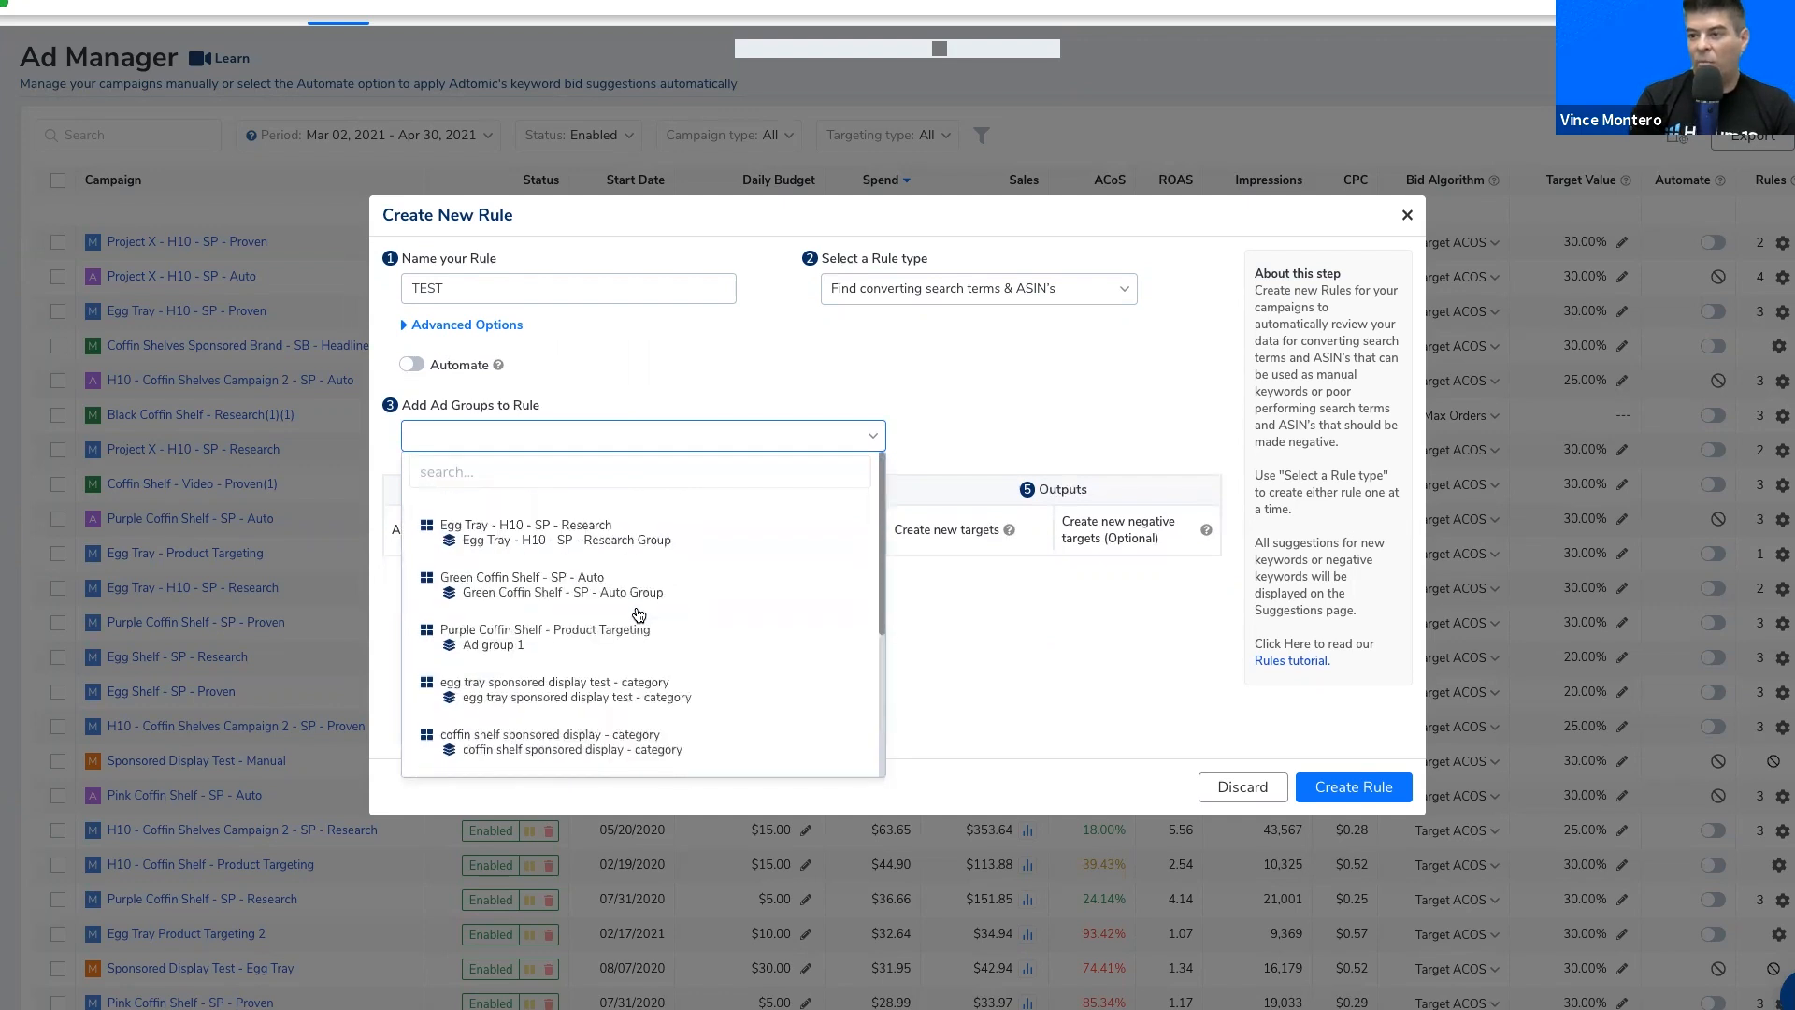
click(567, 586)
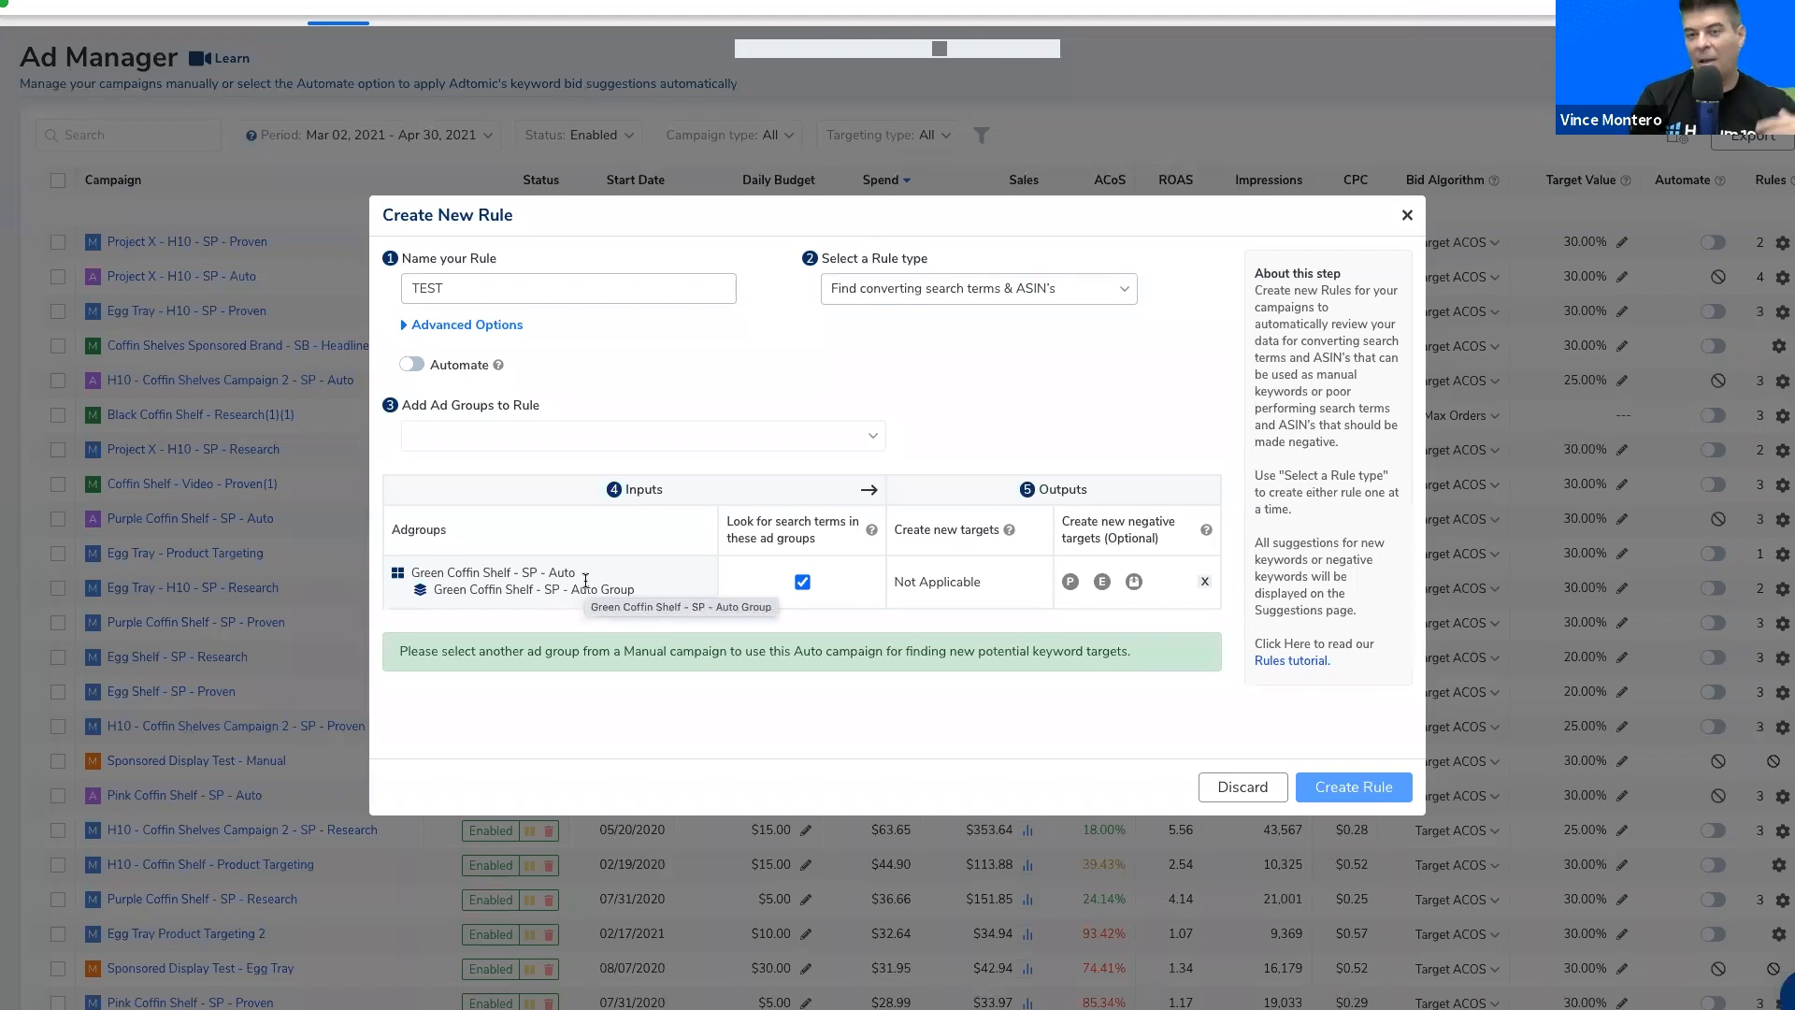
click(669, 446)
click(606, 535)
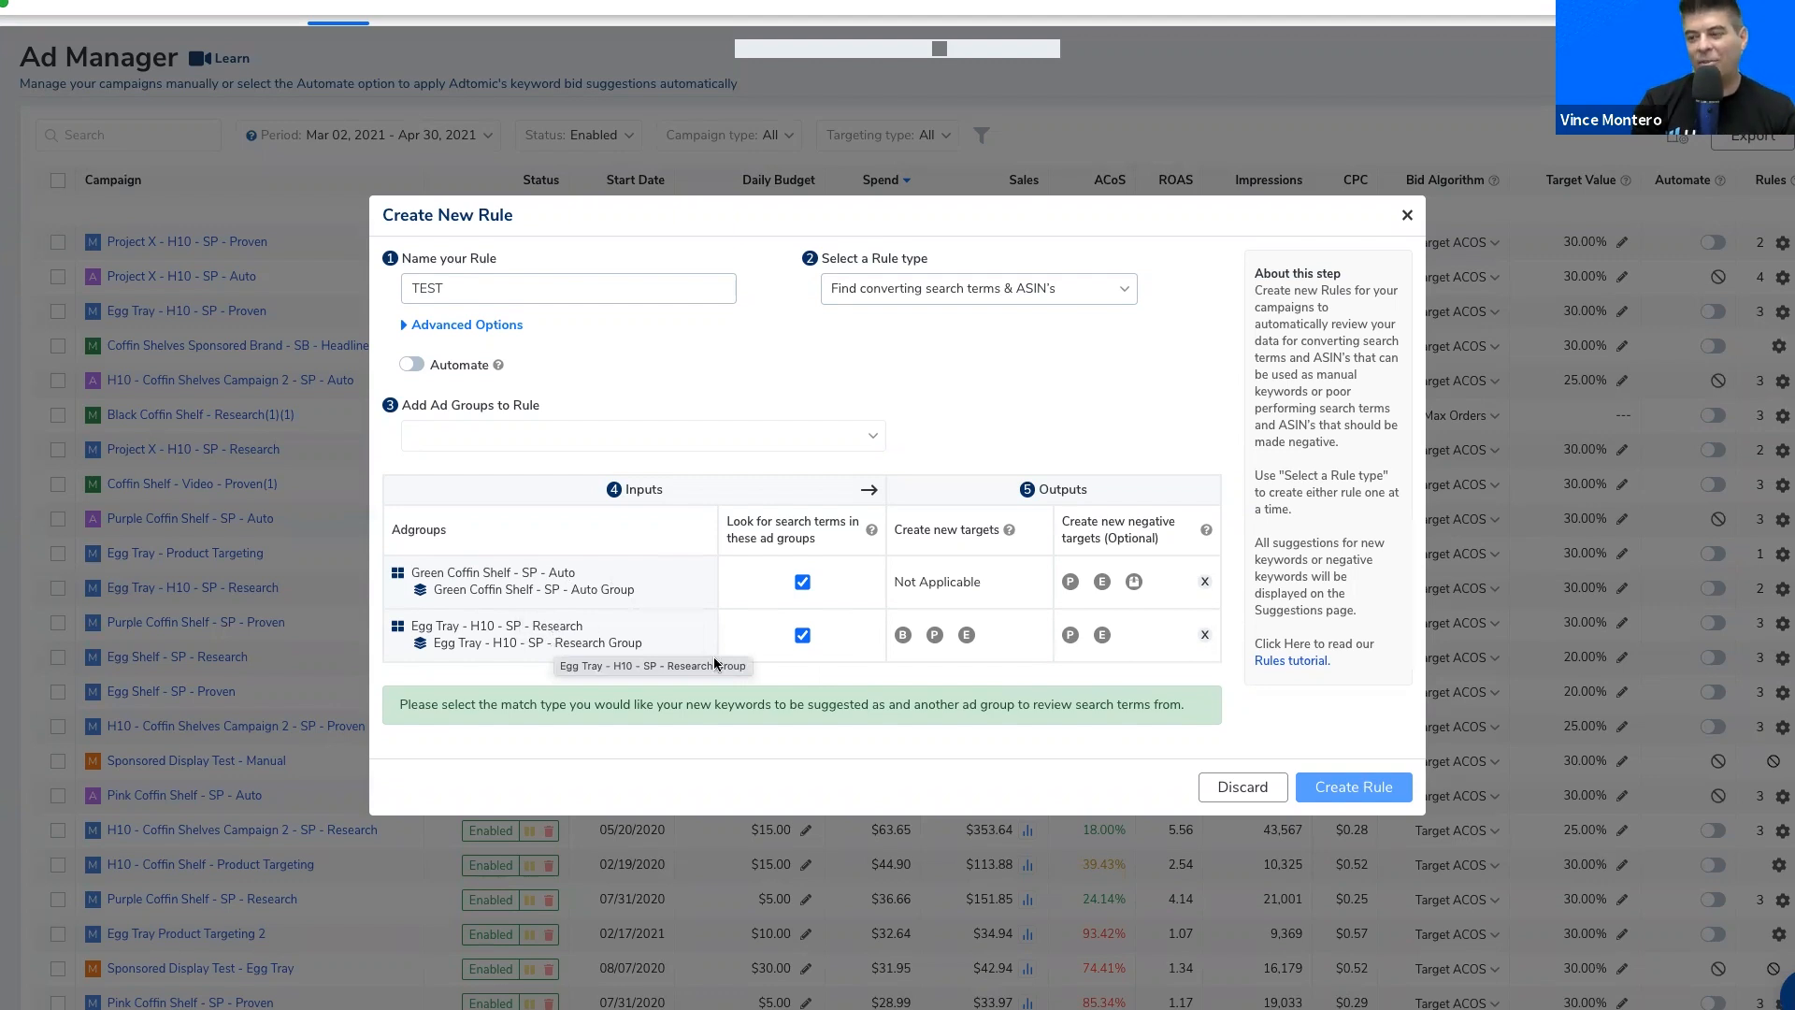
click(535, 440)
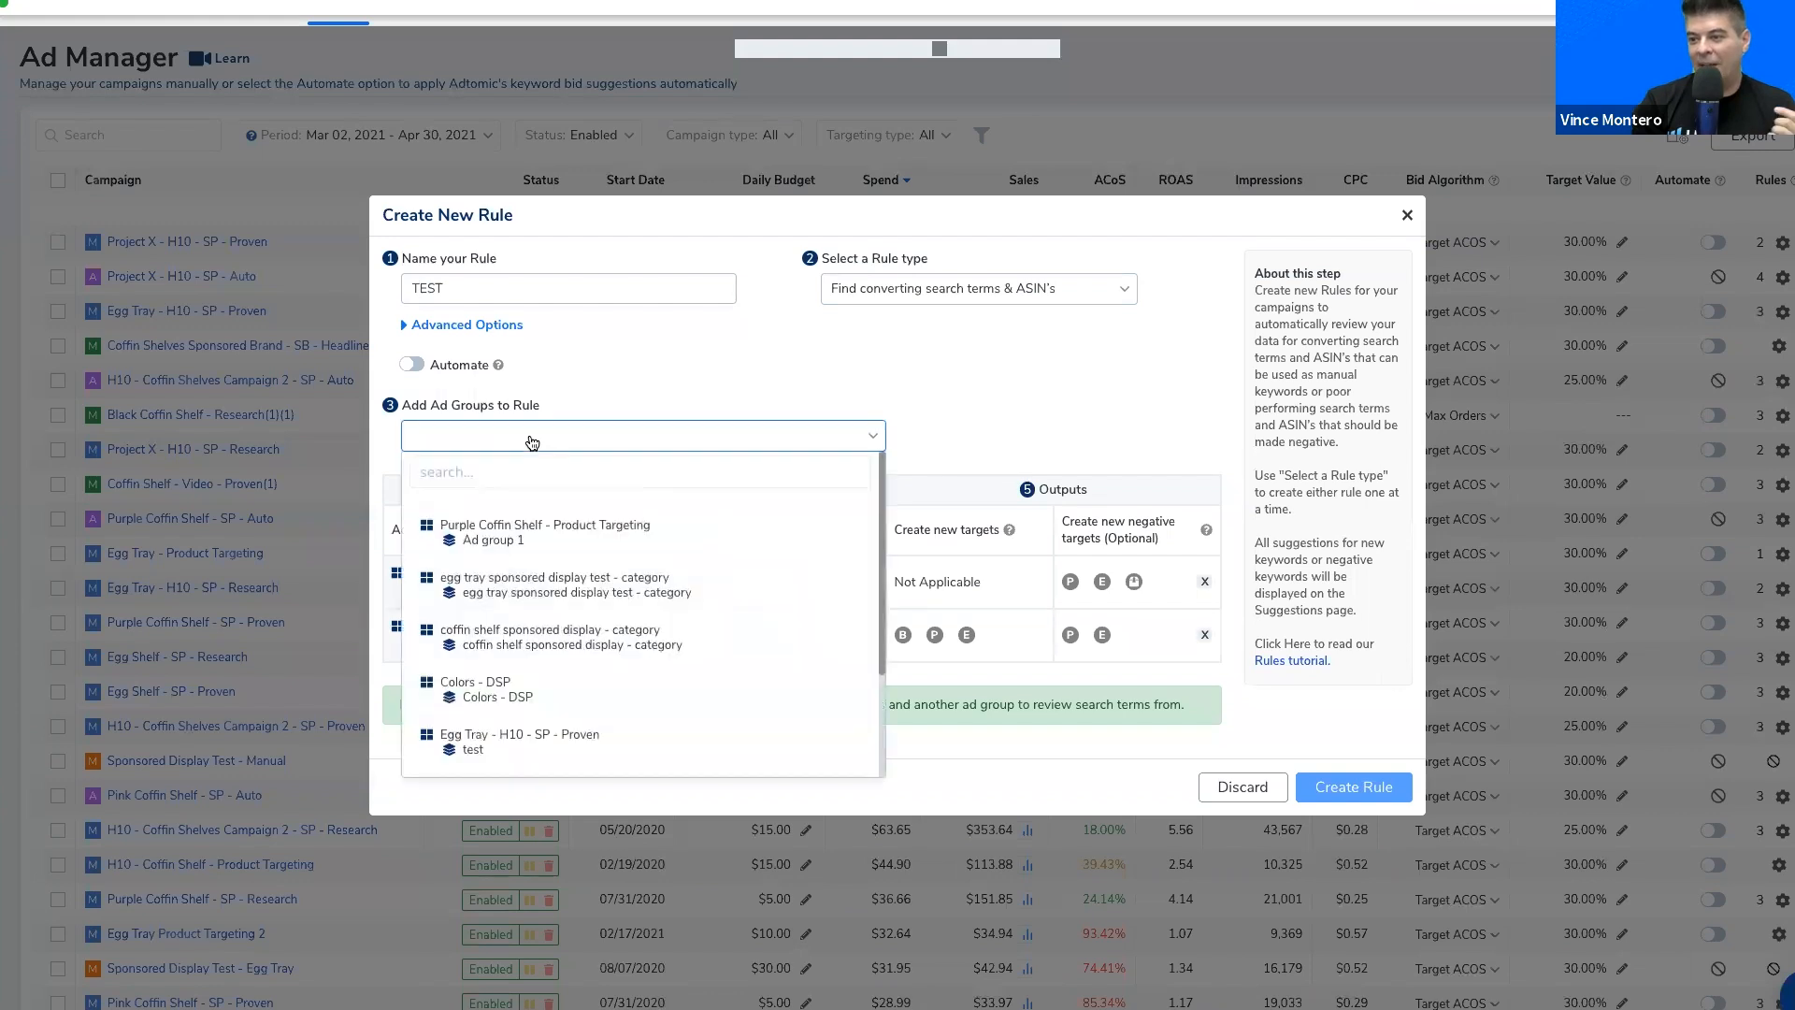
click(555, 539)
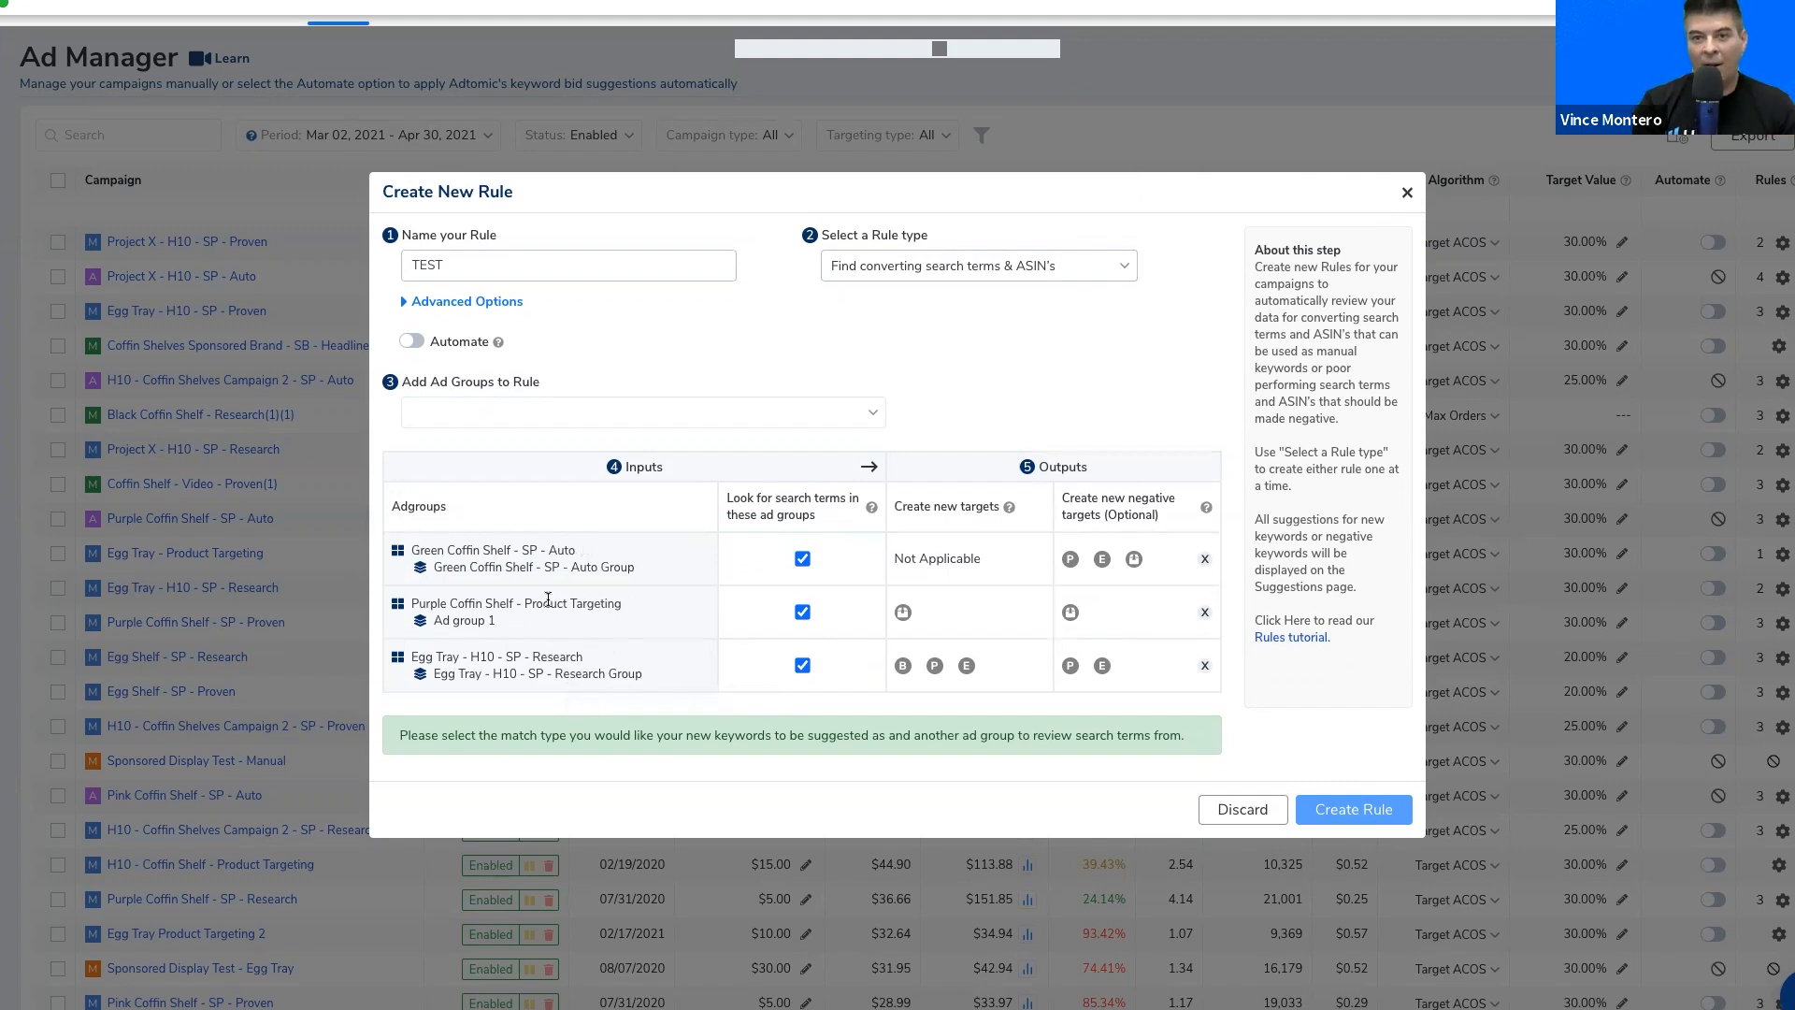
Step: Have the rule create new product targets for Purple Coffin Shelf - Product Targeting and new broad and phrase targets for Egg Tray - H10 - SP - Research
click(903, 613)
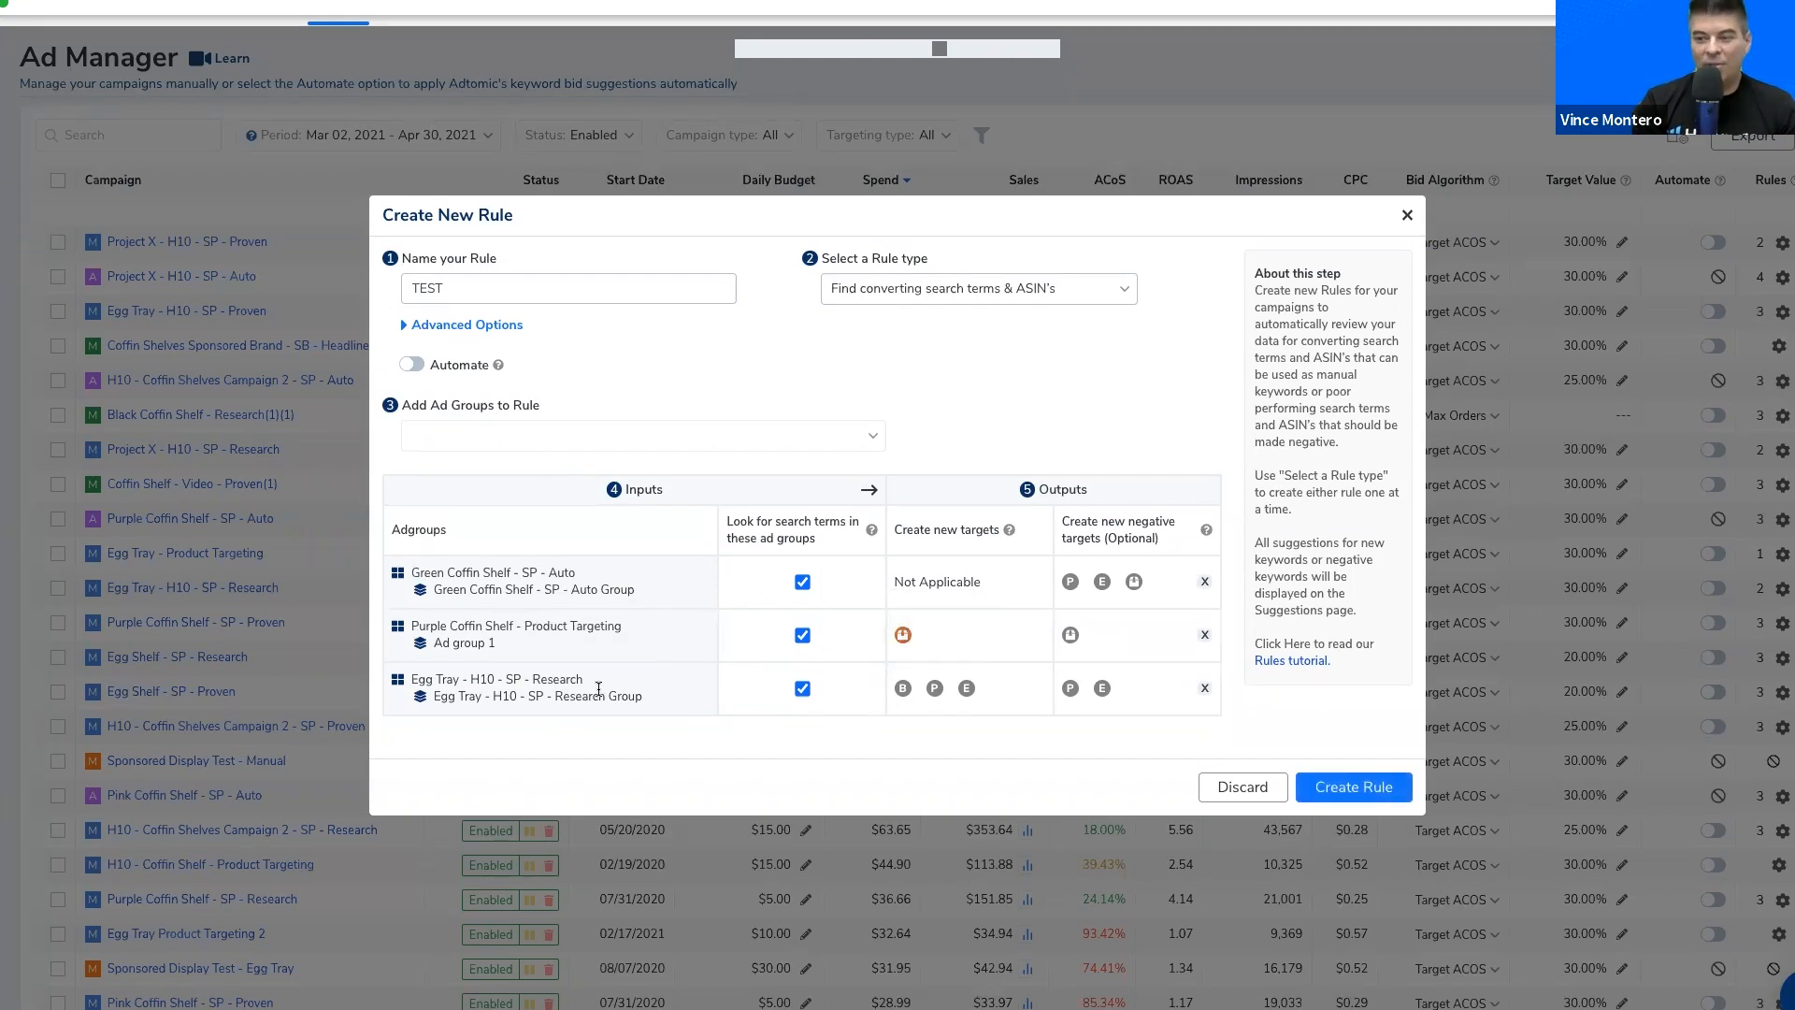
click(904, 689)
click(934, 689)
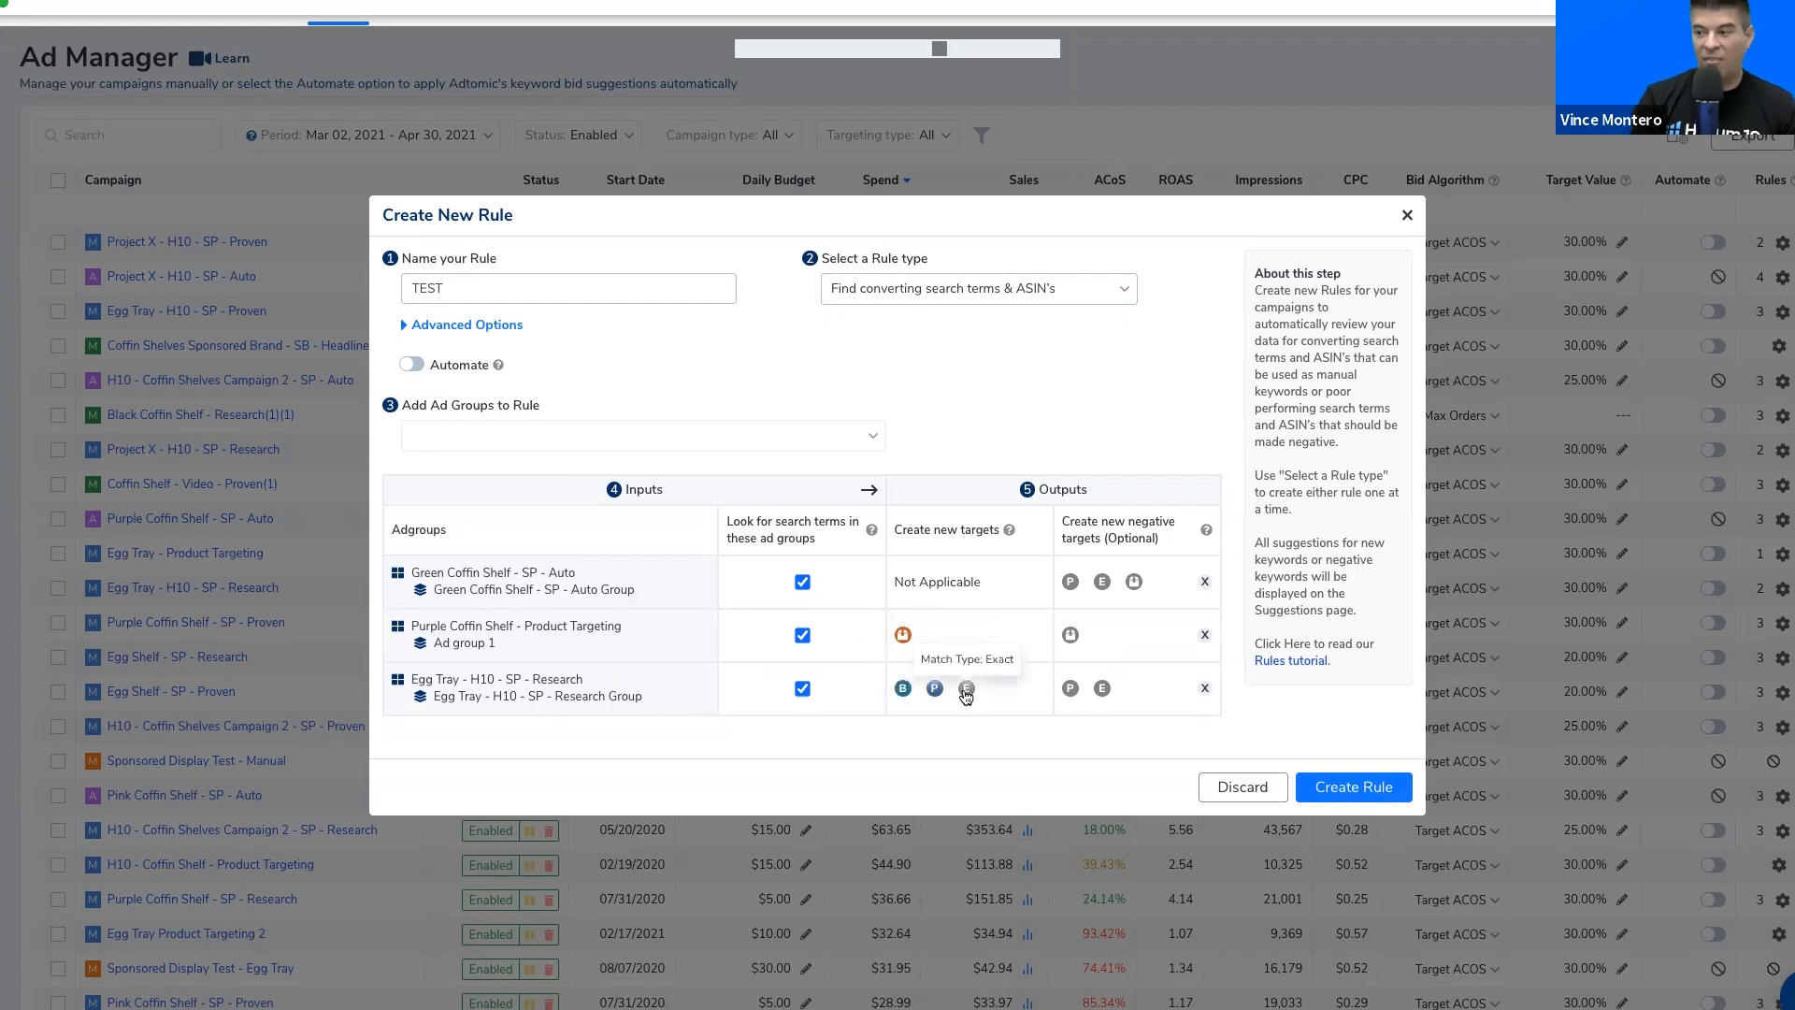
click(967, 689)
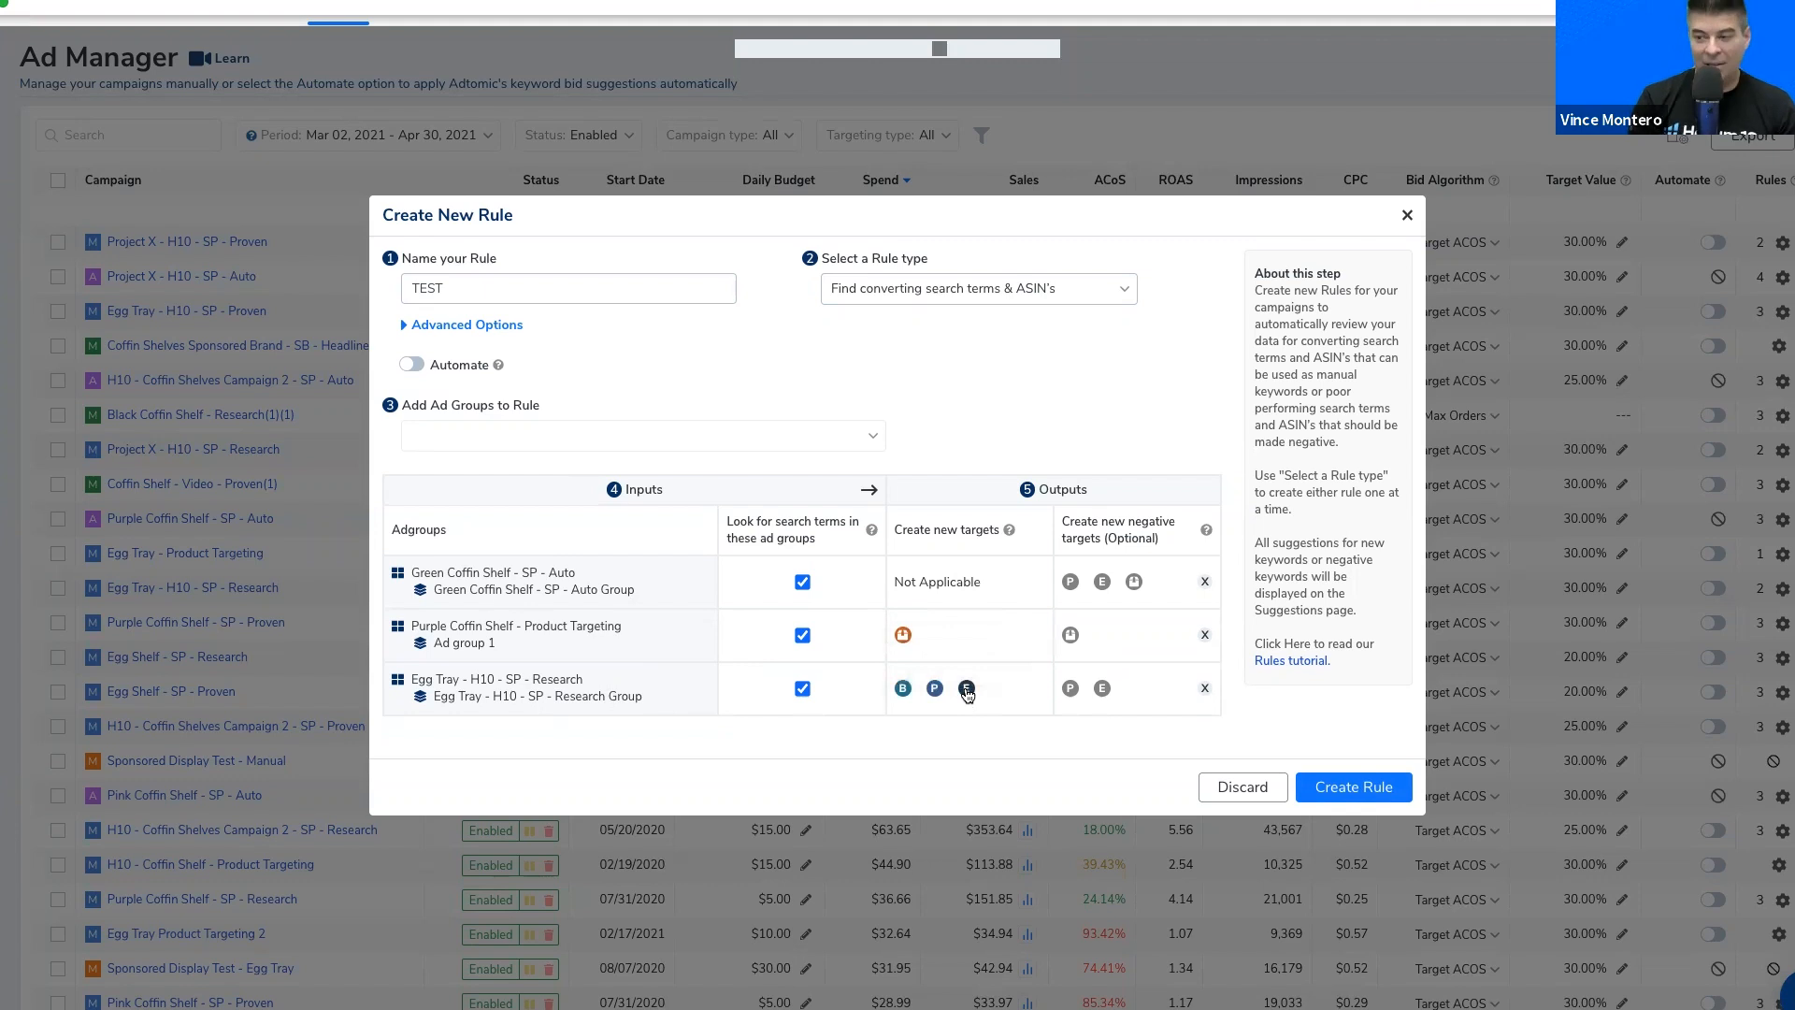
click(967, 689)
click(934, 692)
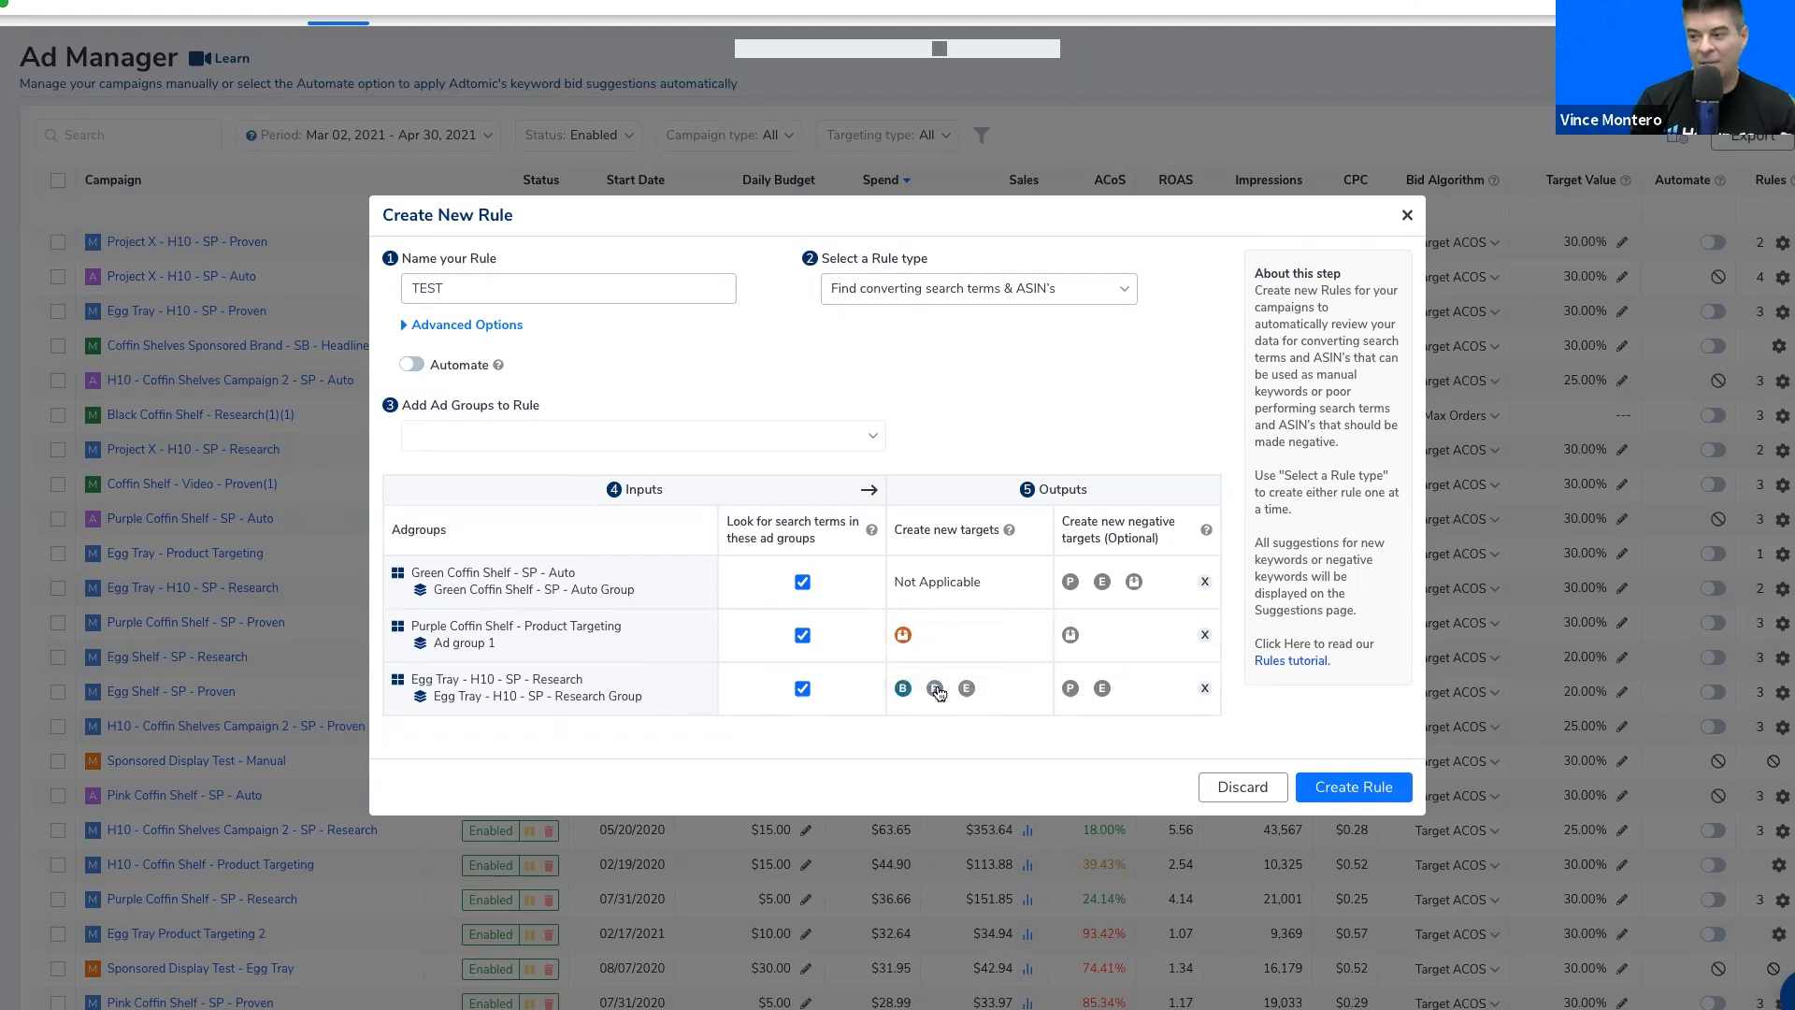
click(933, 691)
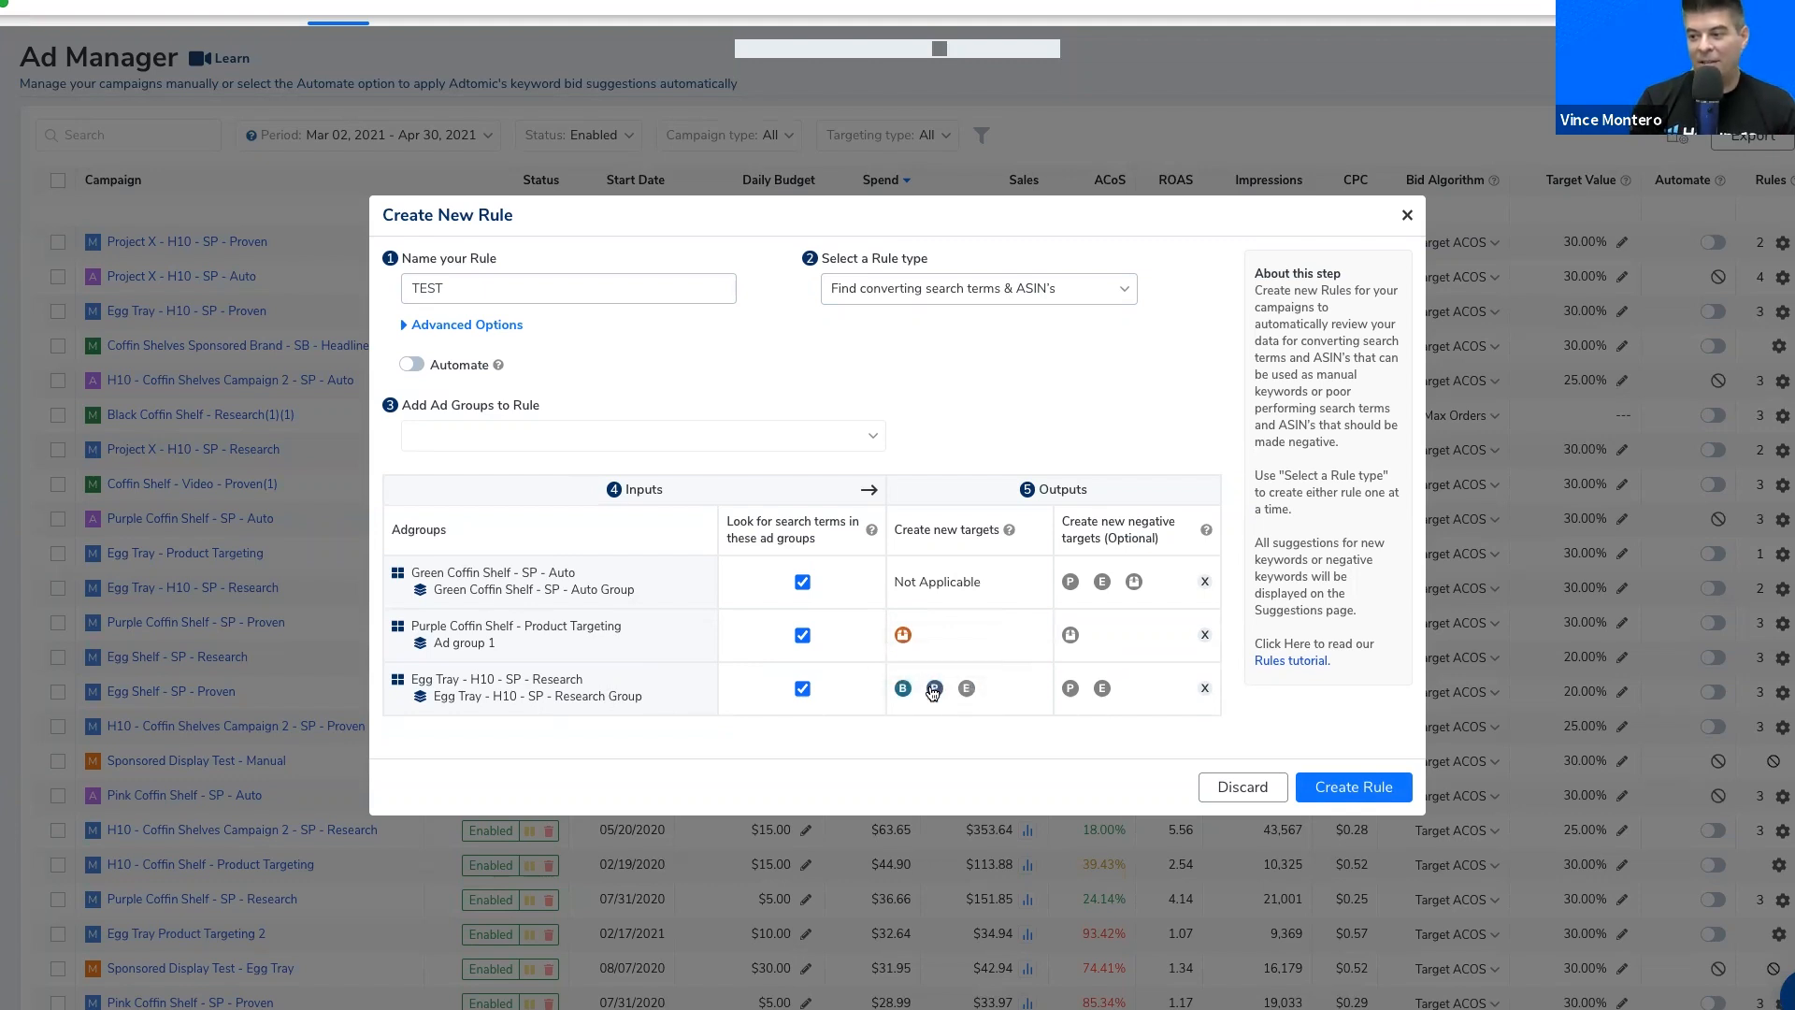
Step: Add exact-match negative targets for Egg Tray - H10 - SP - Research and Green Coffin Shelf - SP - Auto, and discard the rule
click(1101, 688)
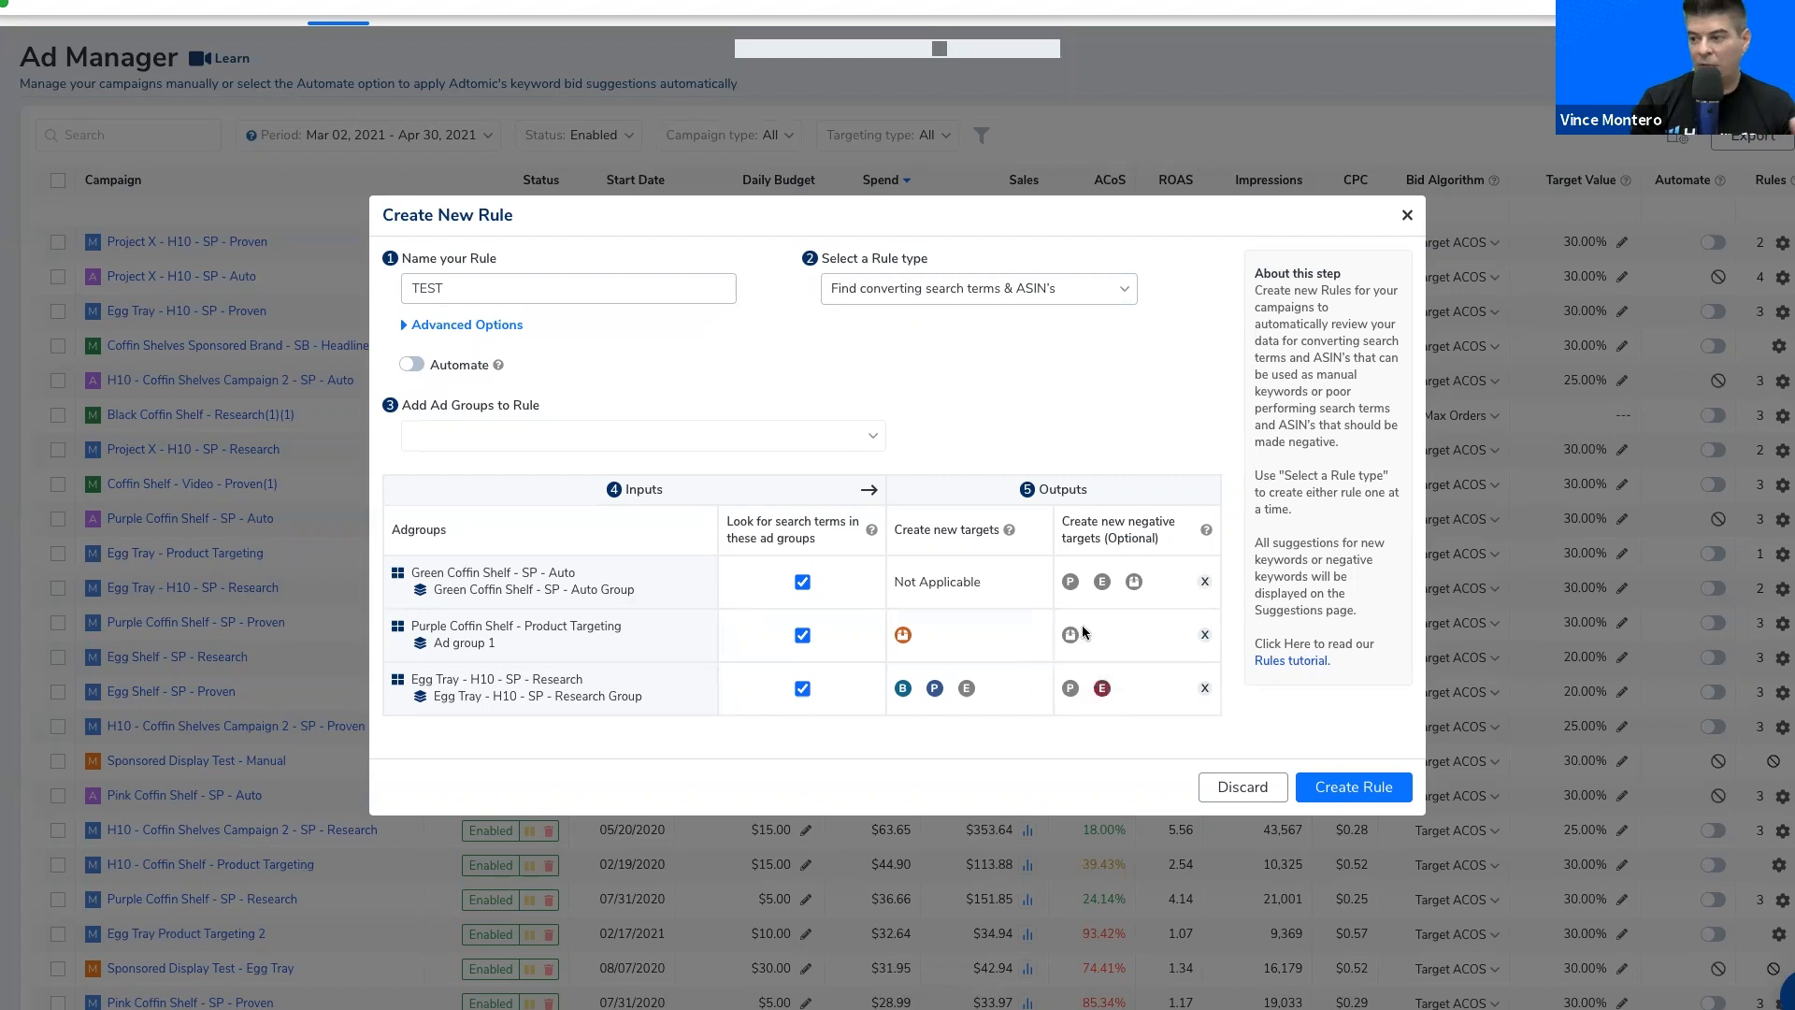
click(1103, 582)
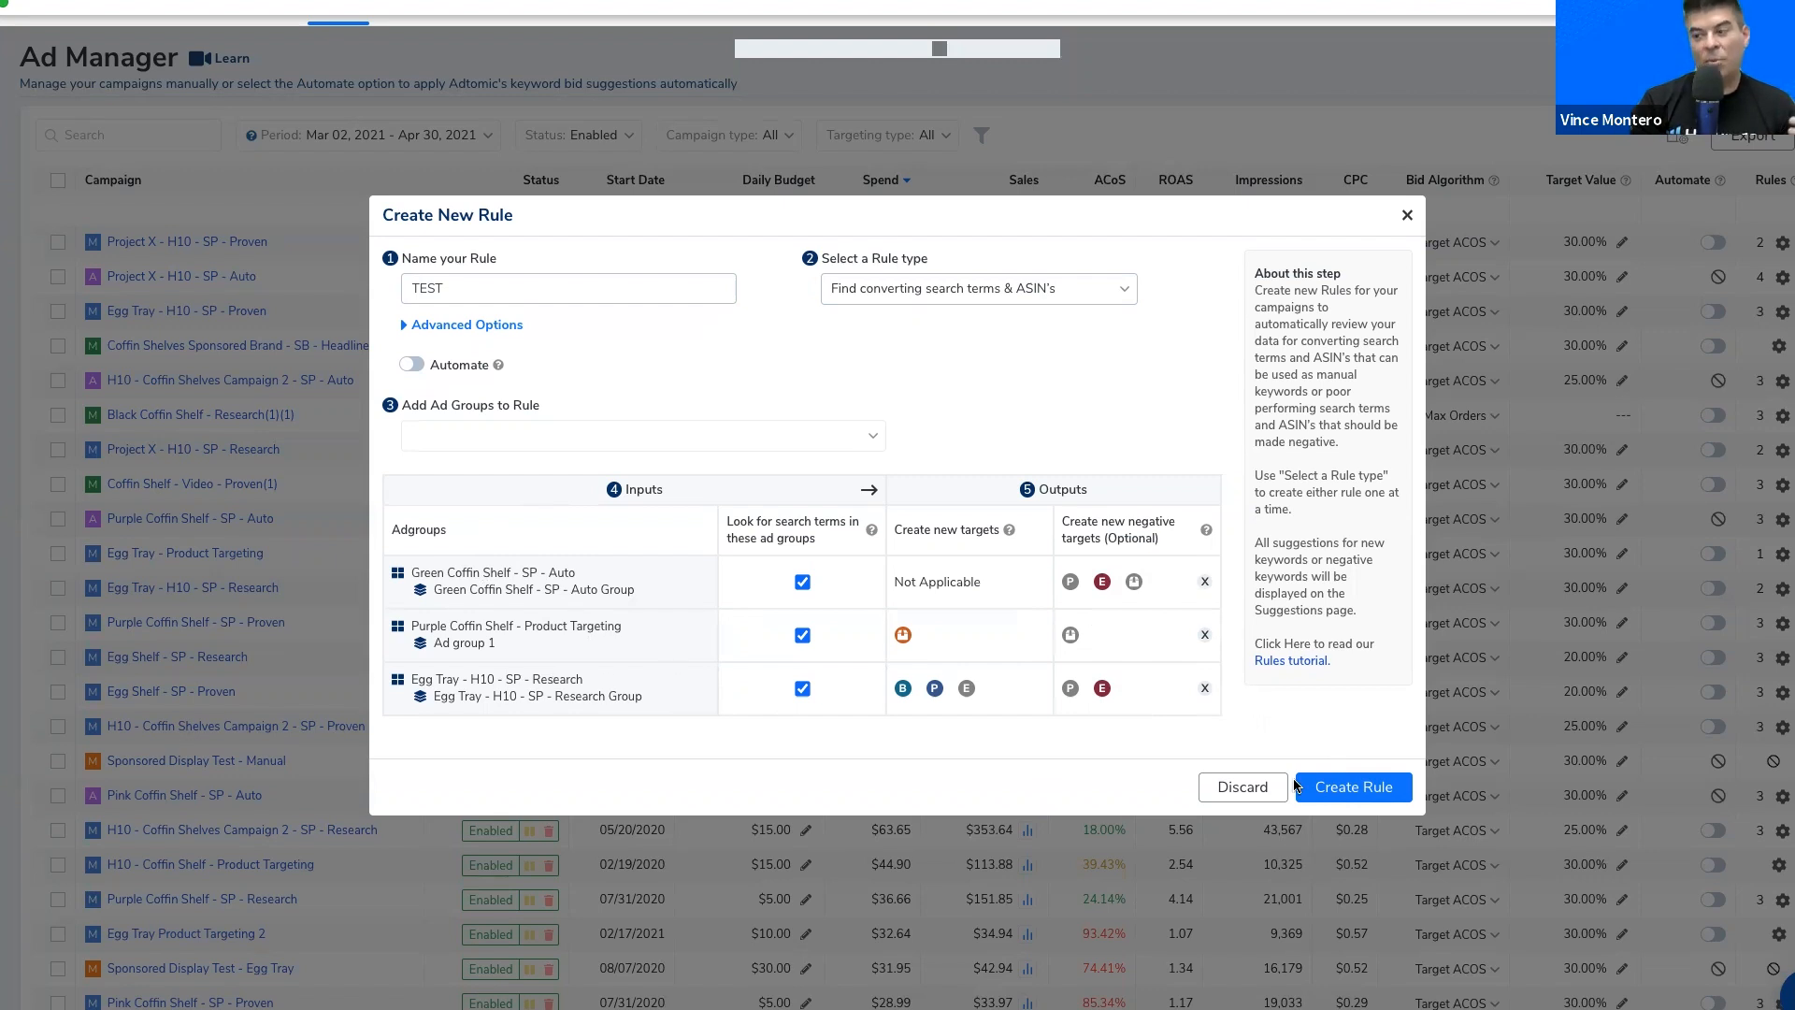
click(1253, 786)
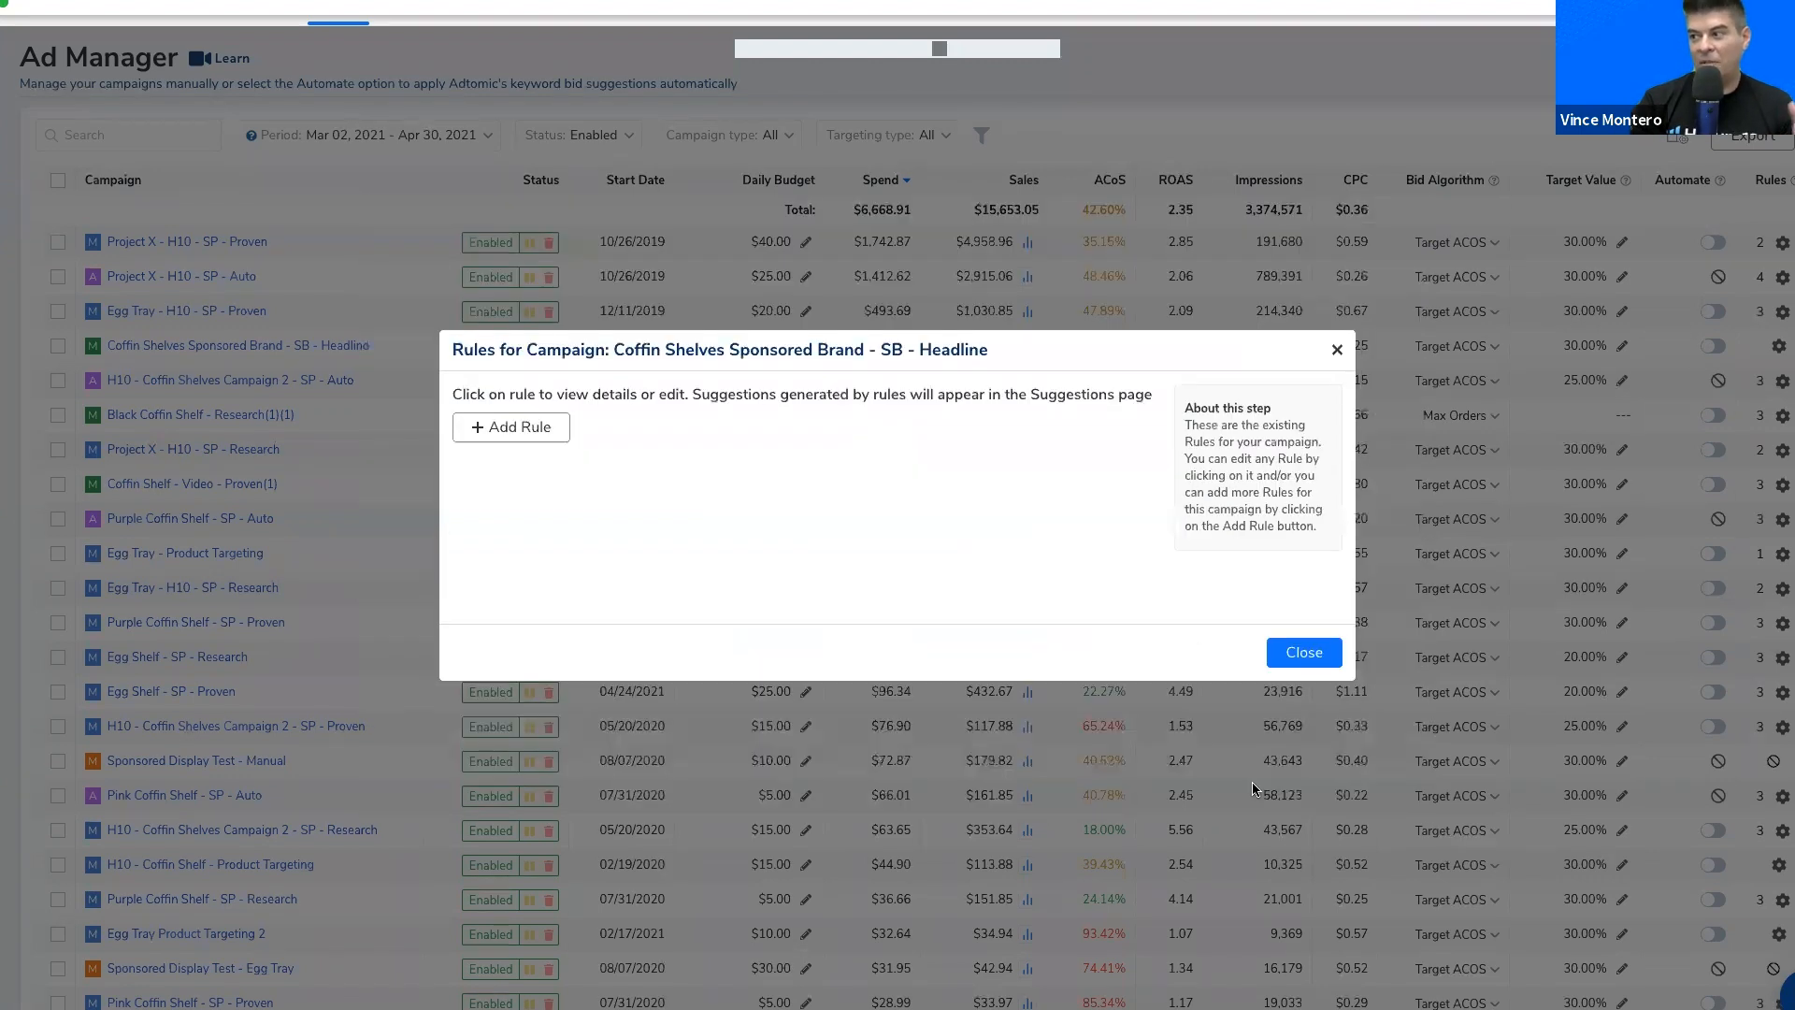
Step: Start a new rule named TEST of type Find poor performing search terms & ASIN's and check its click and spend threshold options
click(558, 426)
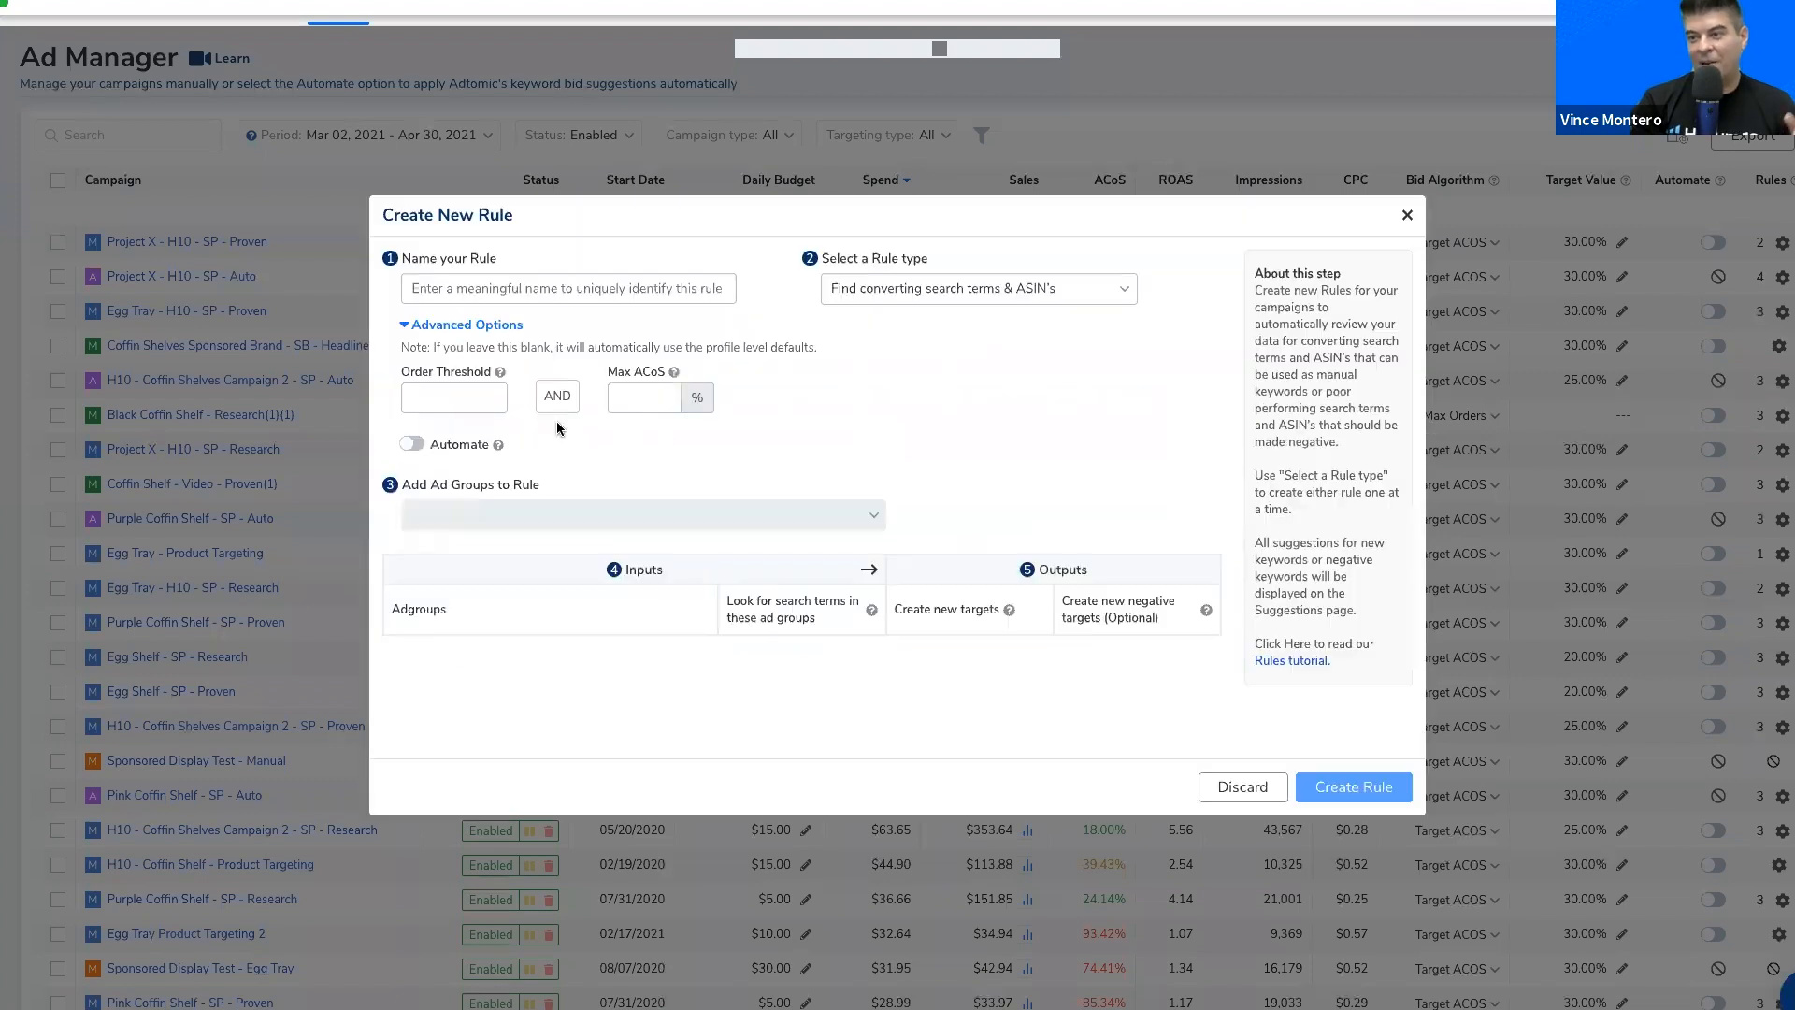
click(582, 289)
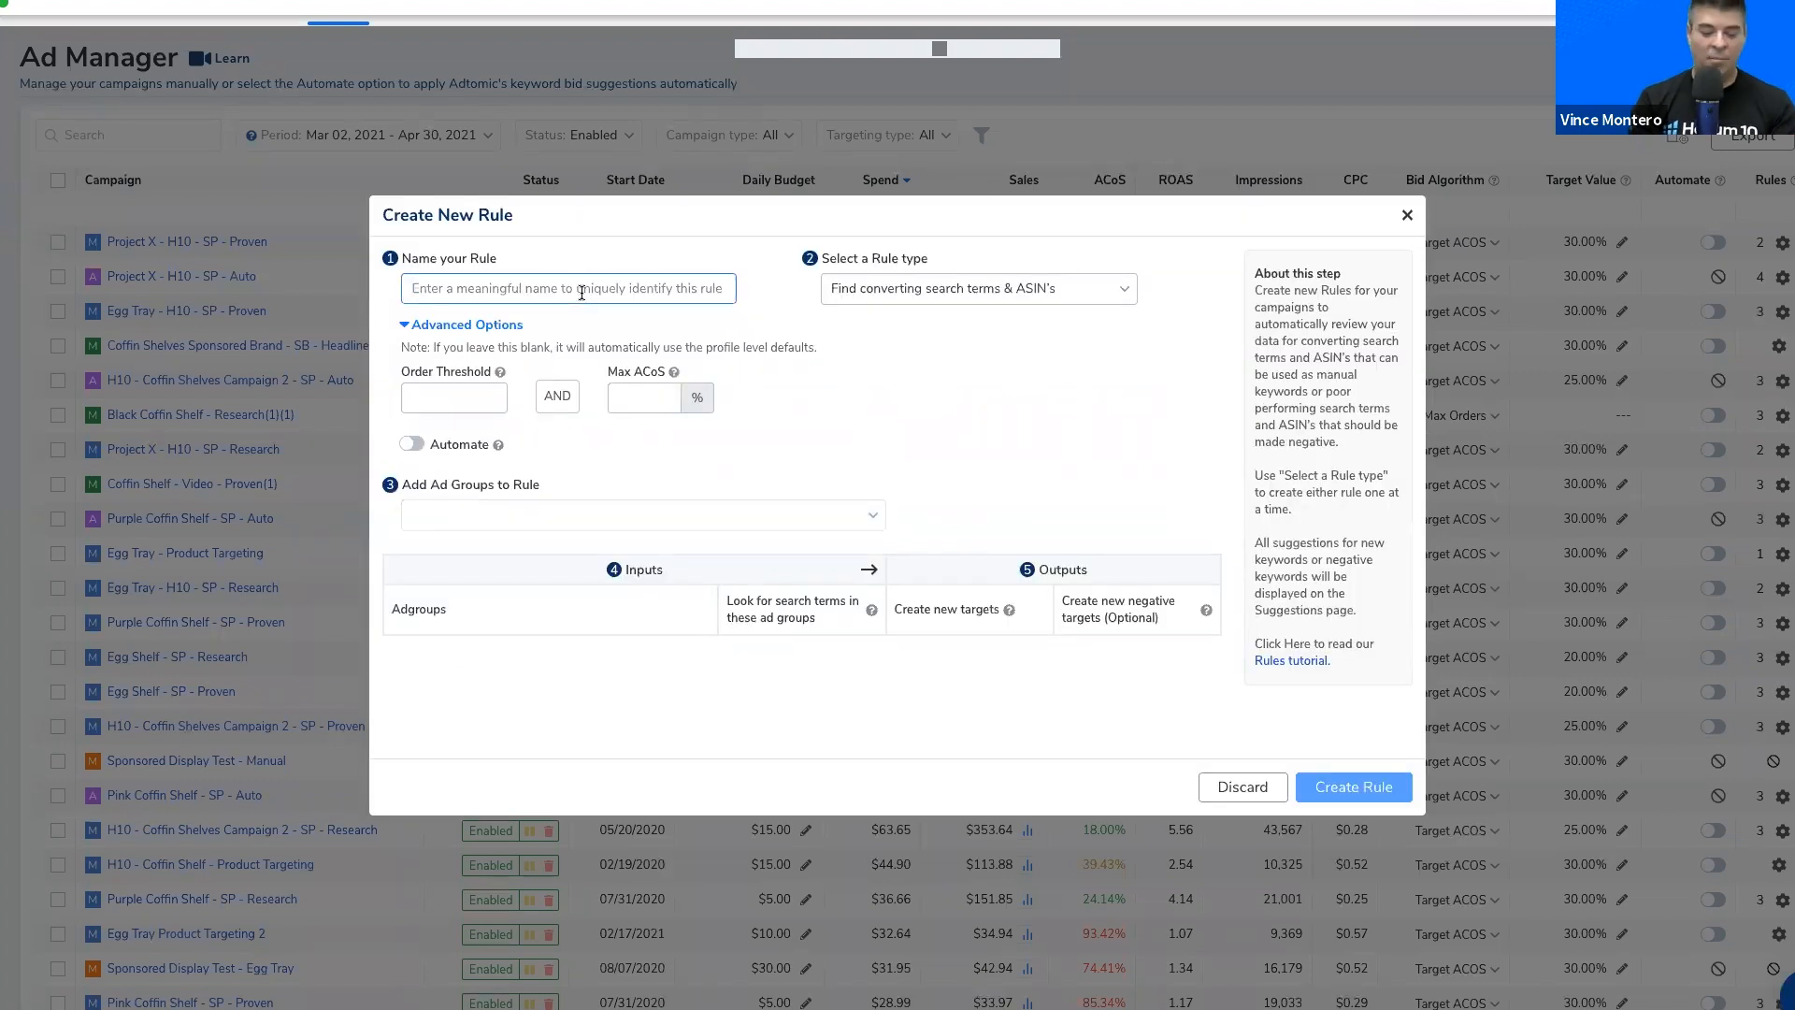
text(TEST)
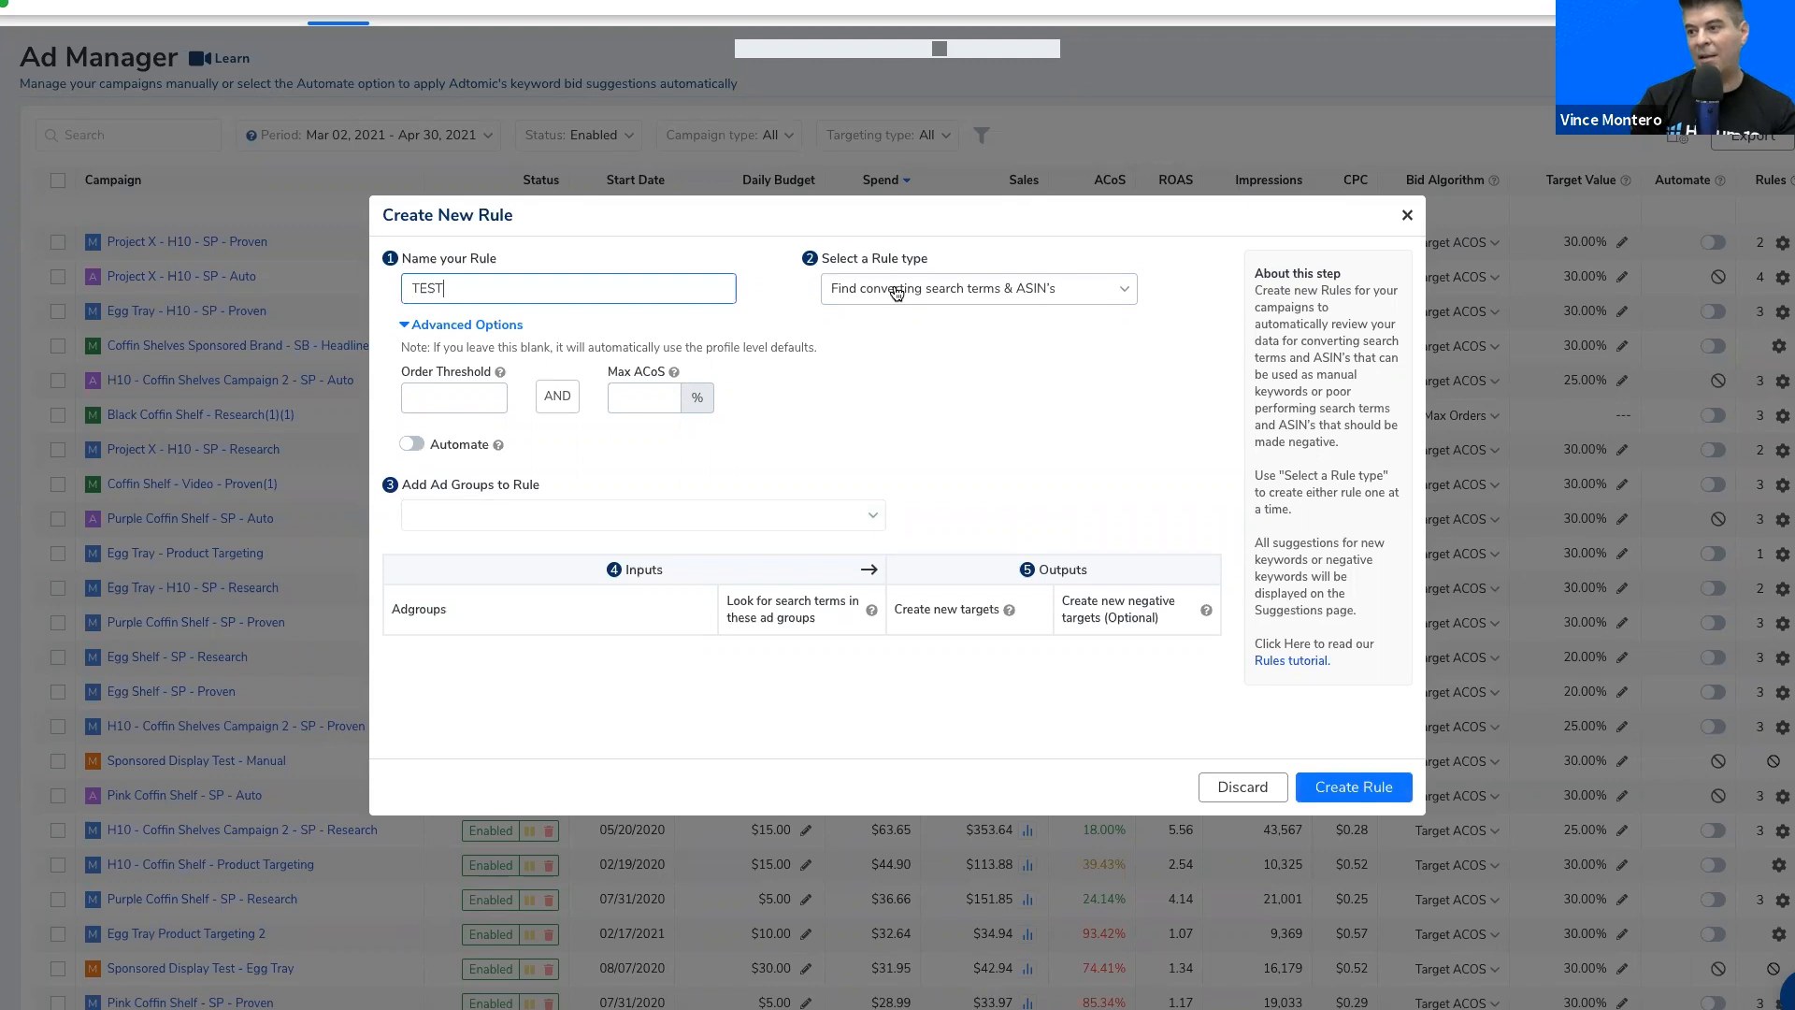
click(897, 292)
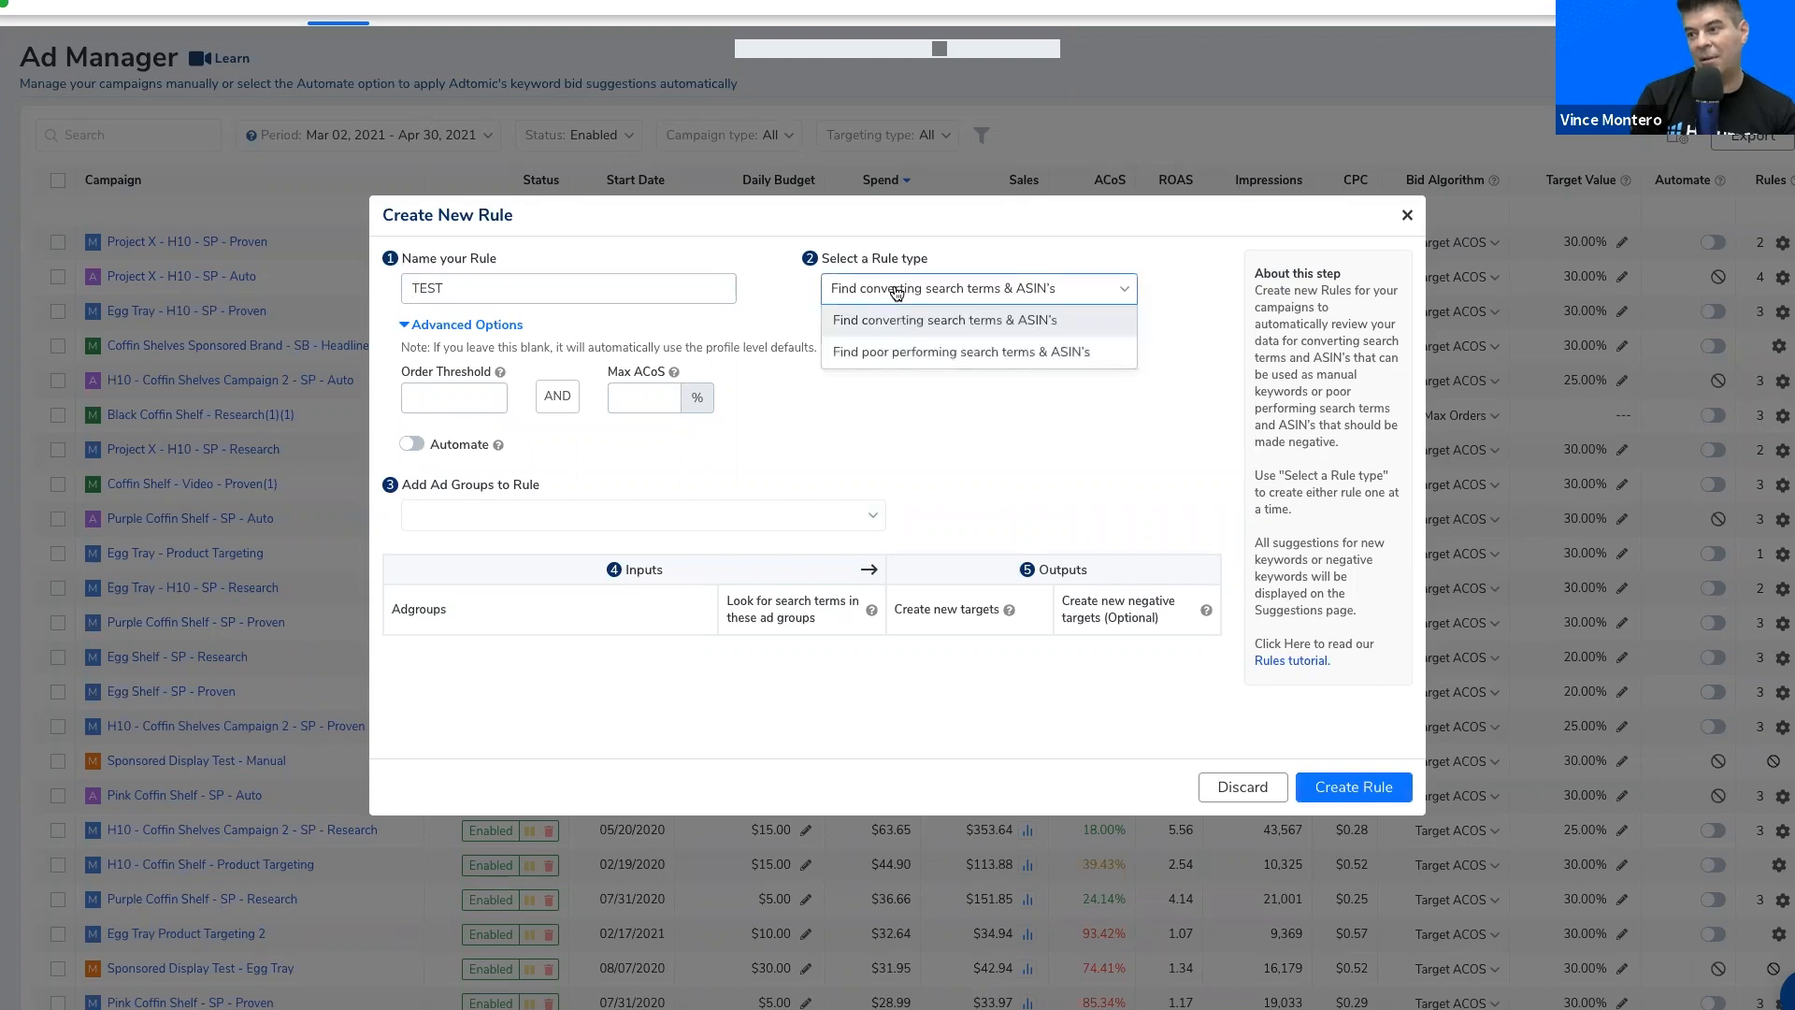
click(910, 355)
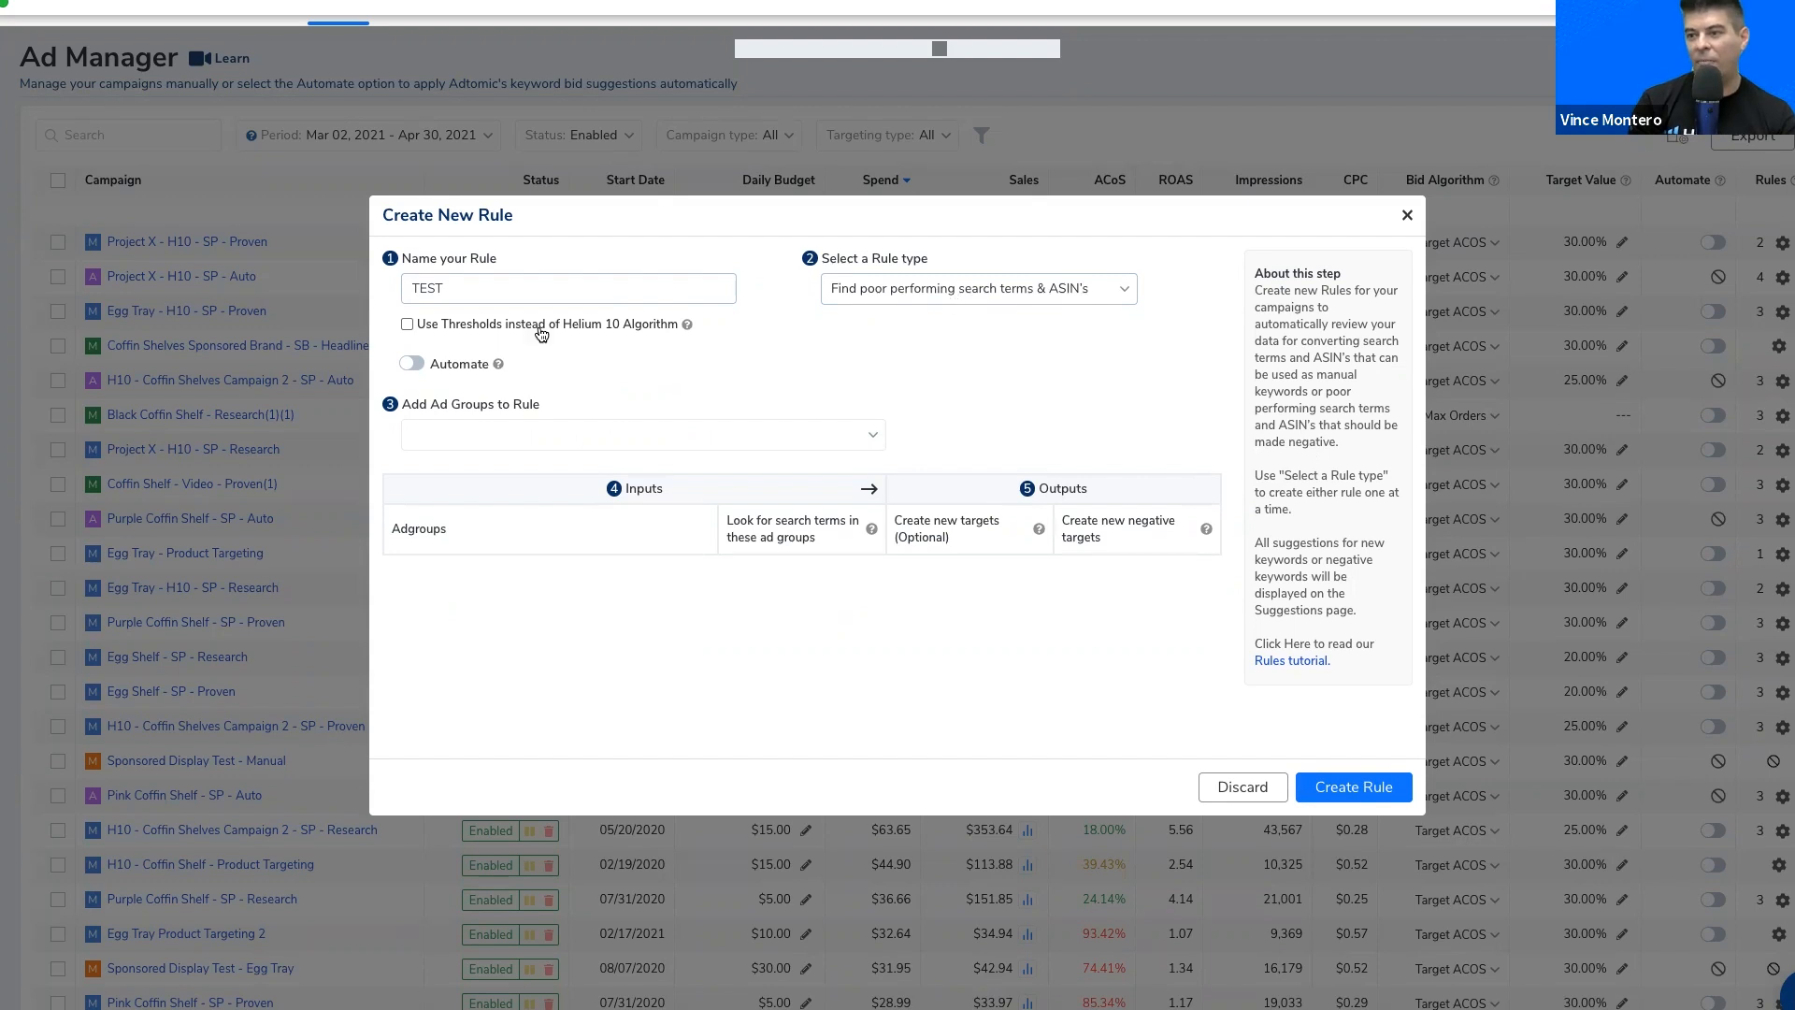
click(407, 325)
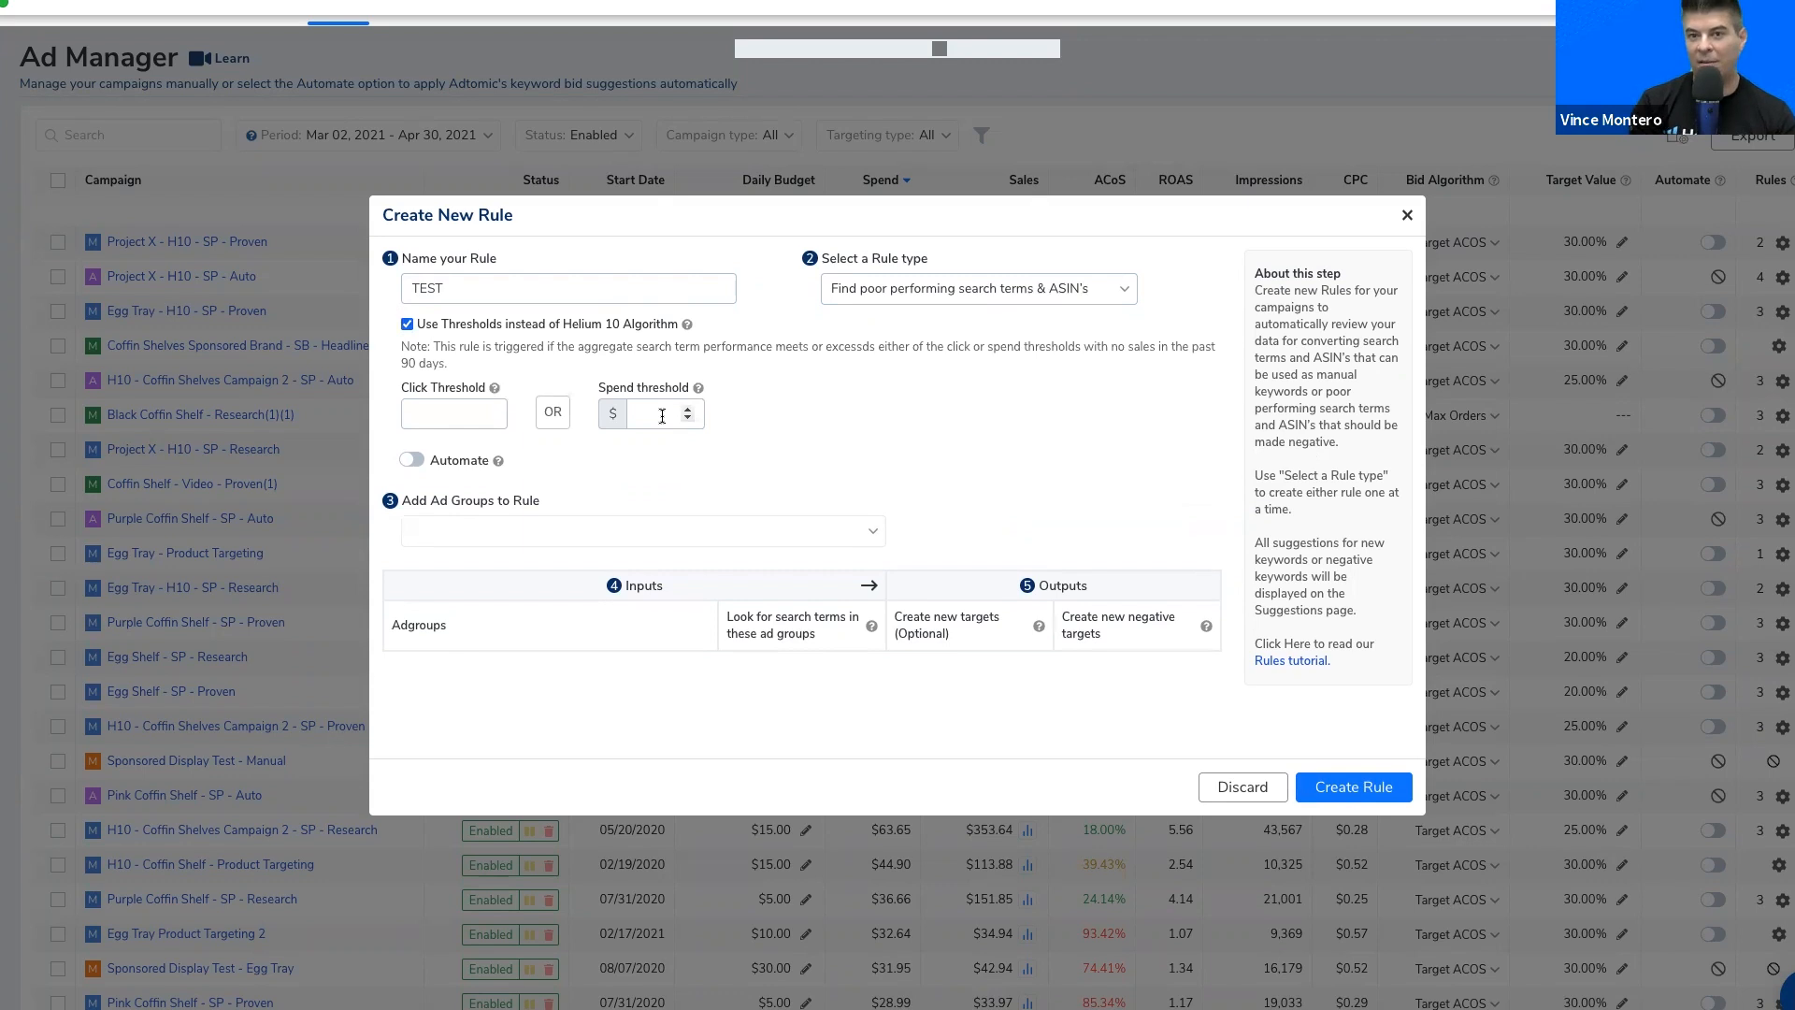
click(407, 325)
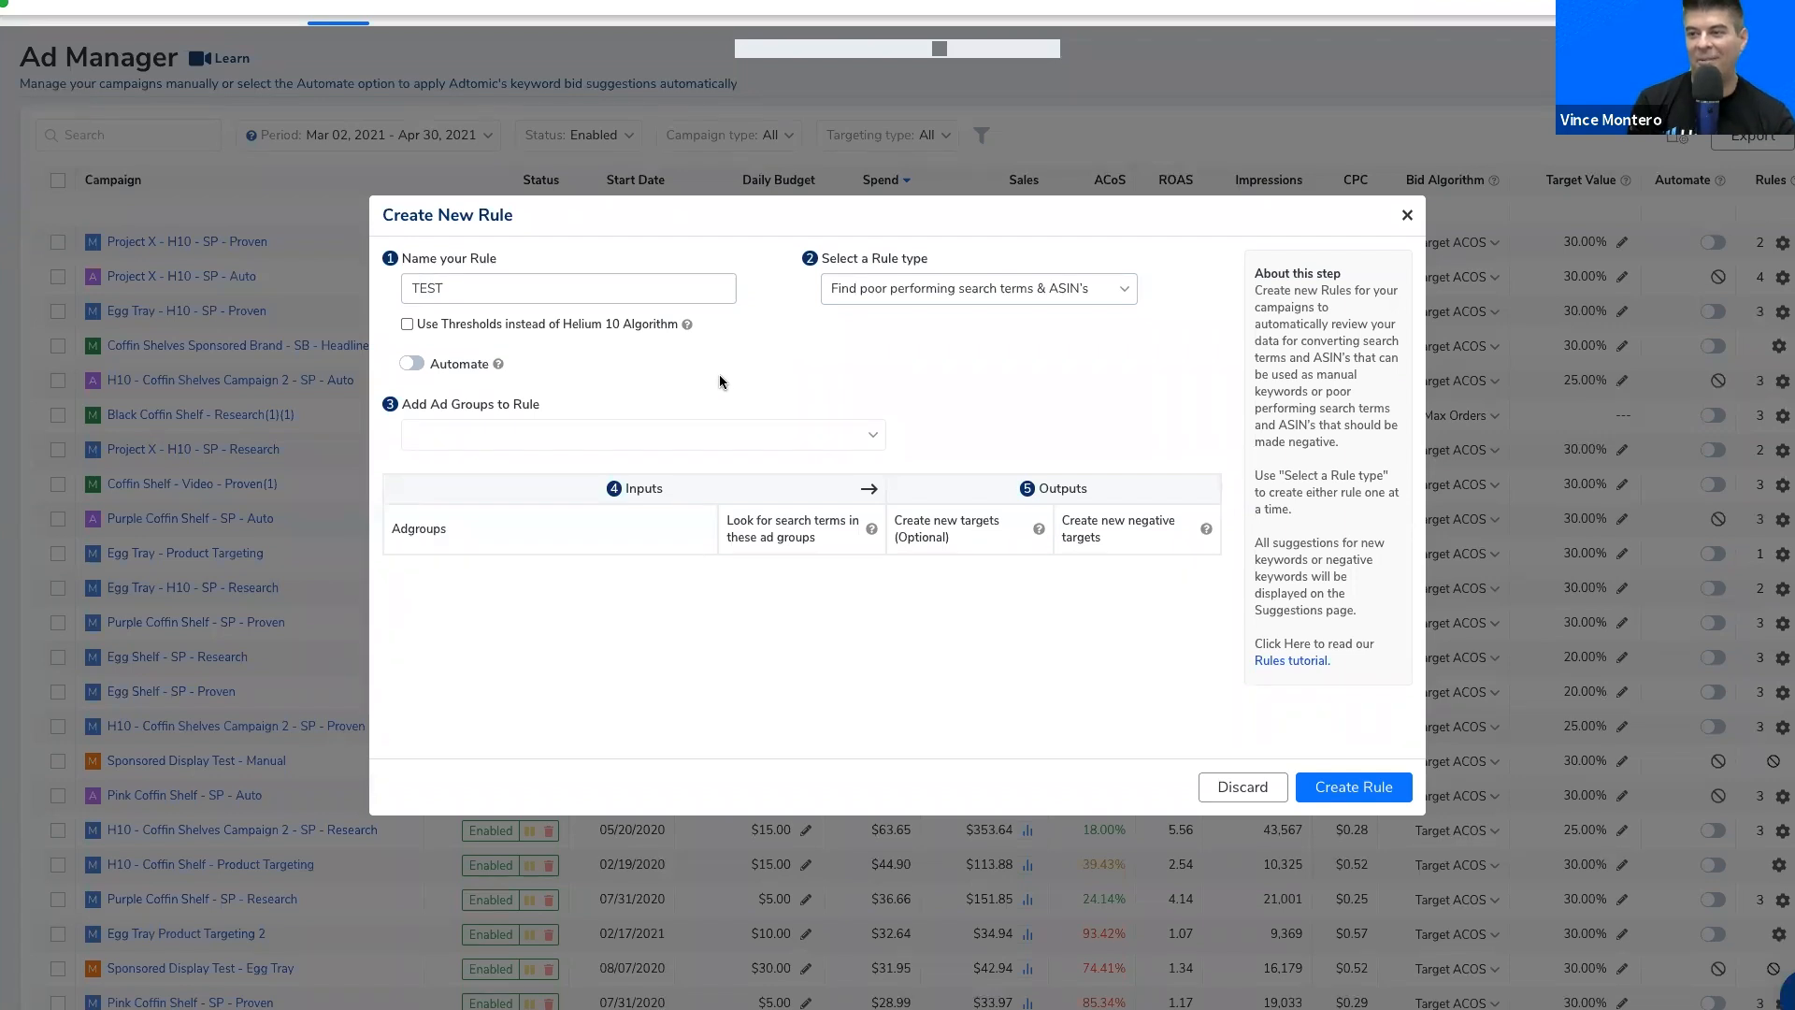
Step: Add the Green Coffin Shelf - SP - Auto ad group with phrase and exact negative targets, and close the rule without creating it
click(618, 444)
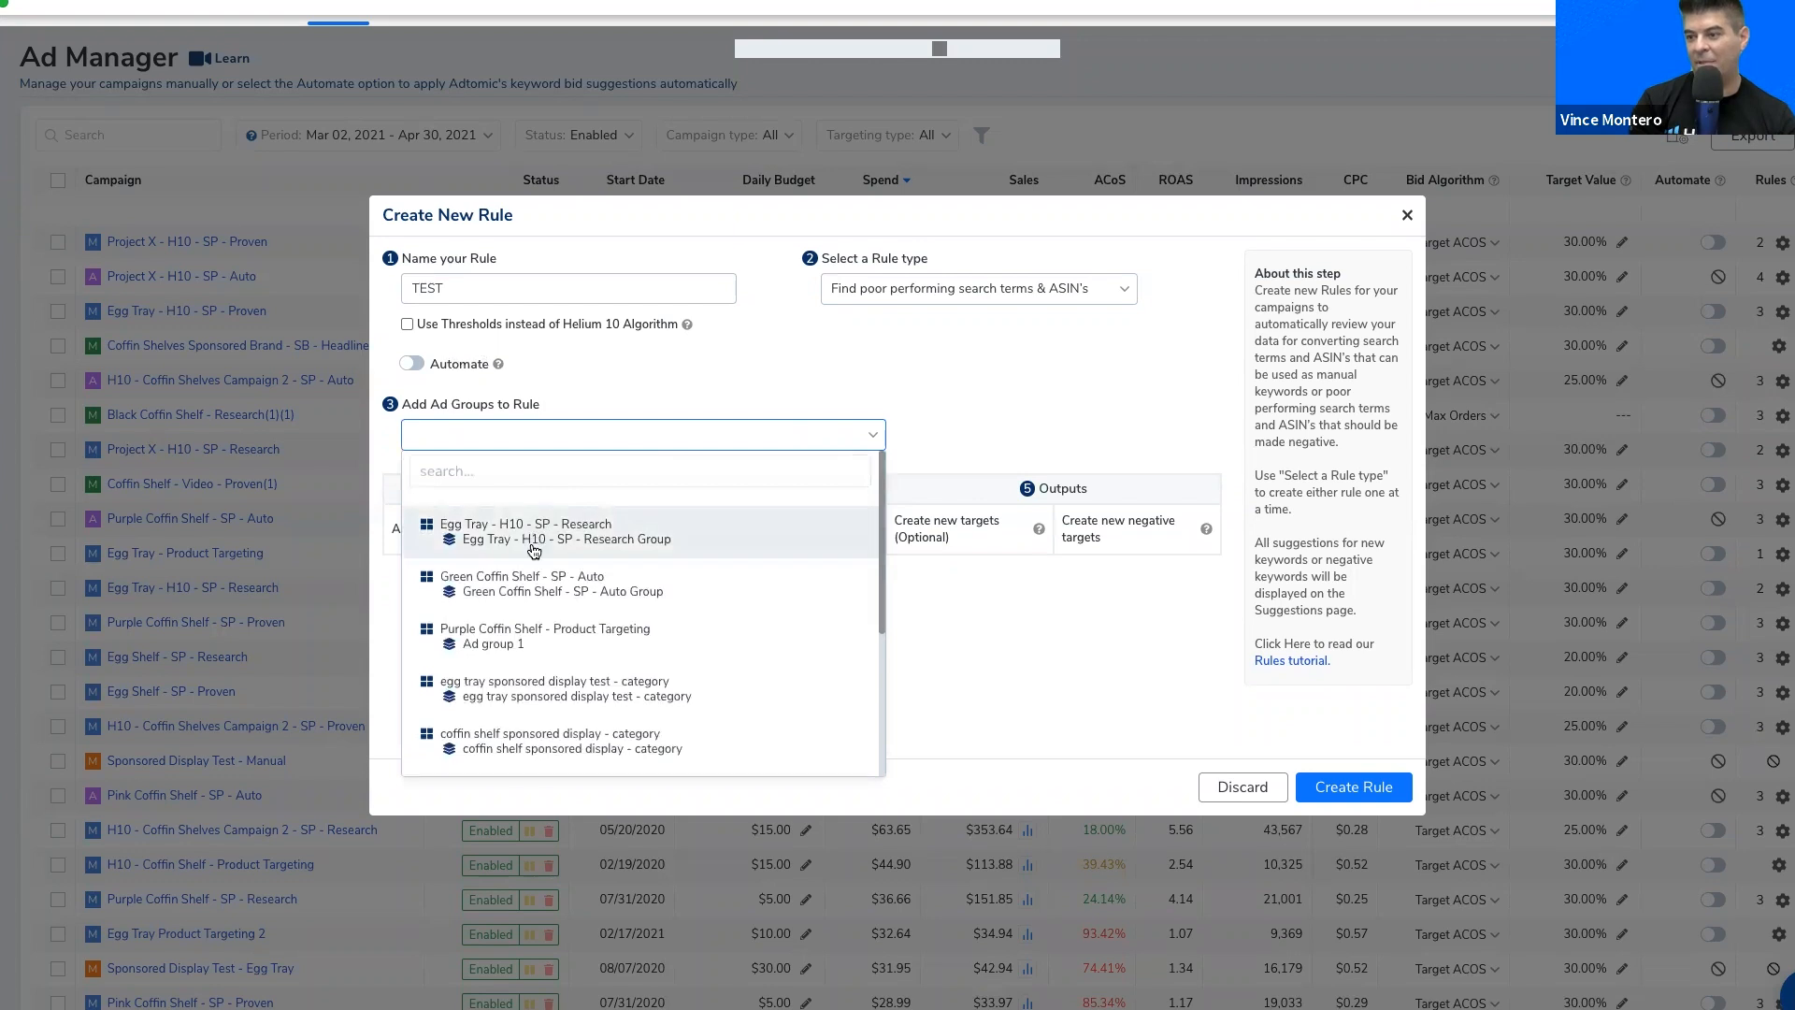
click(556, 573)
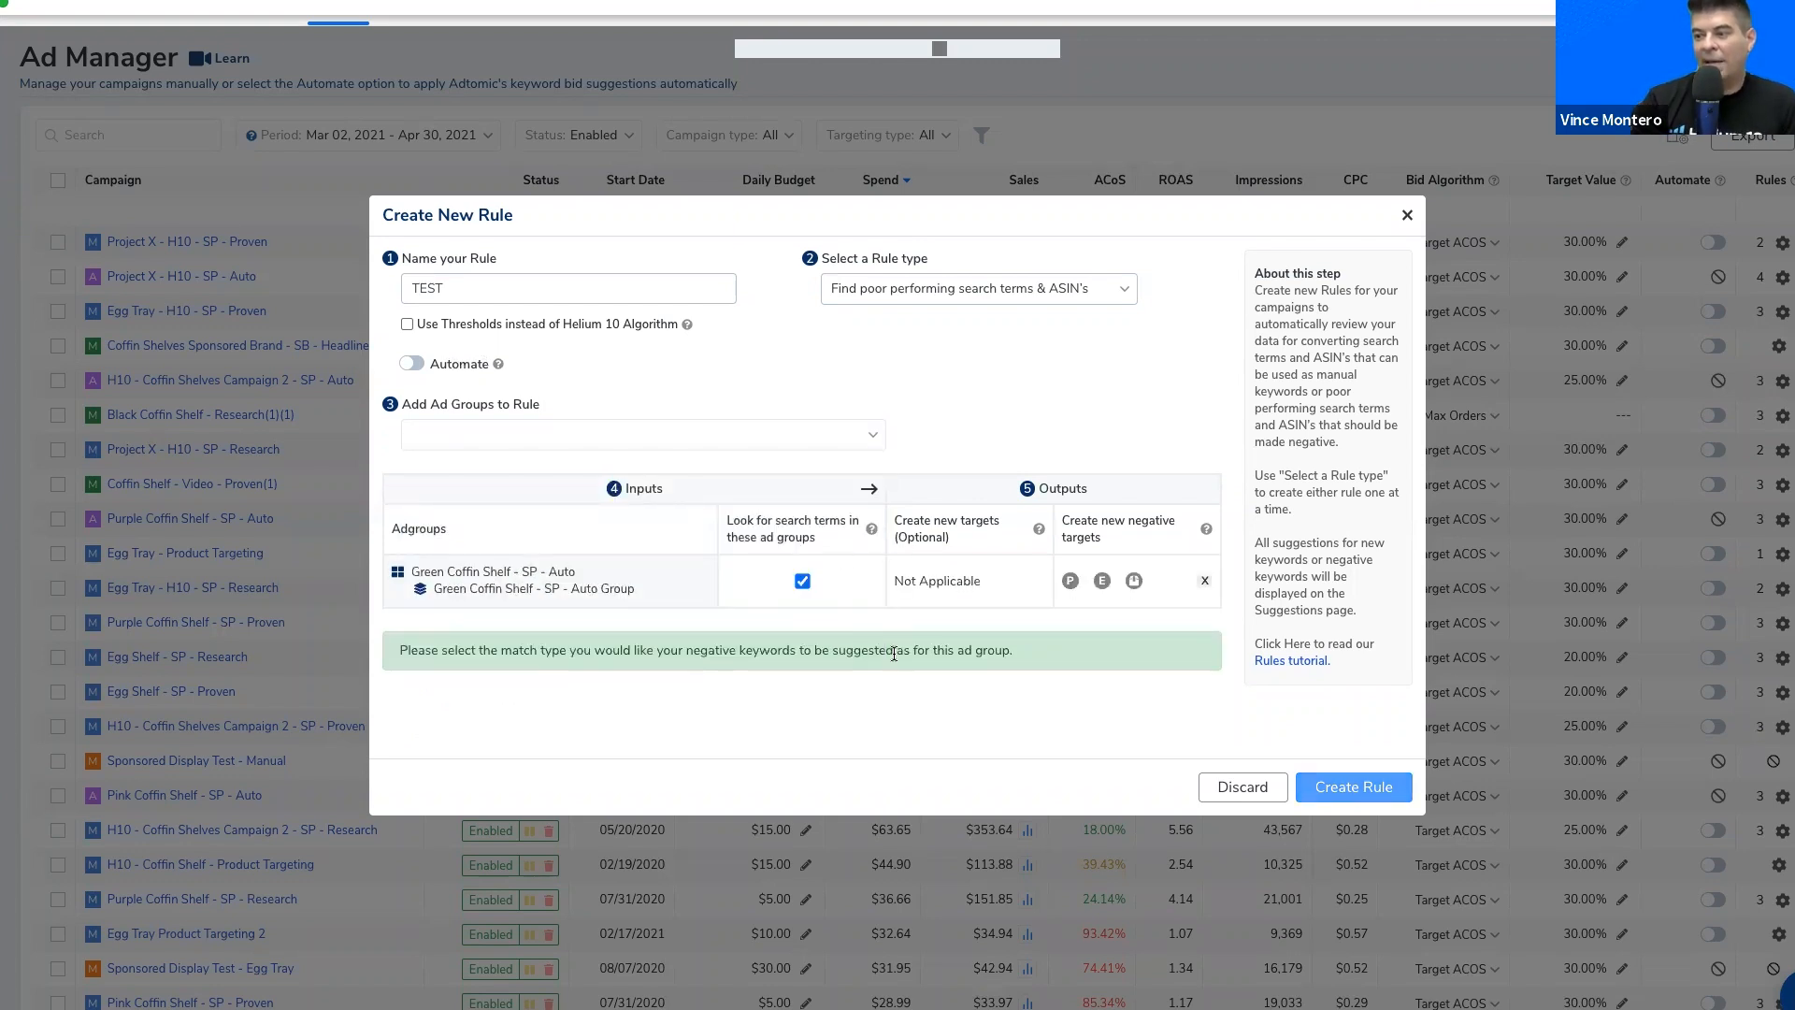
click(1070, 581)
click(1104, 581)
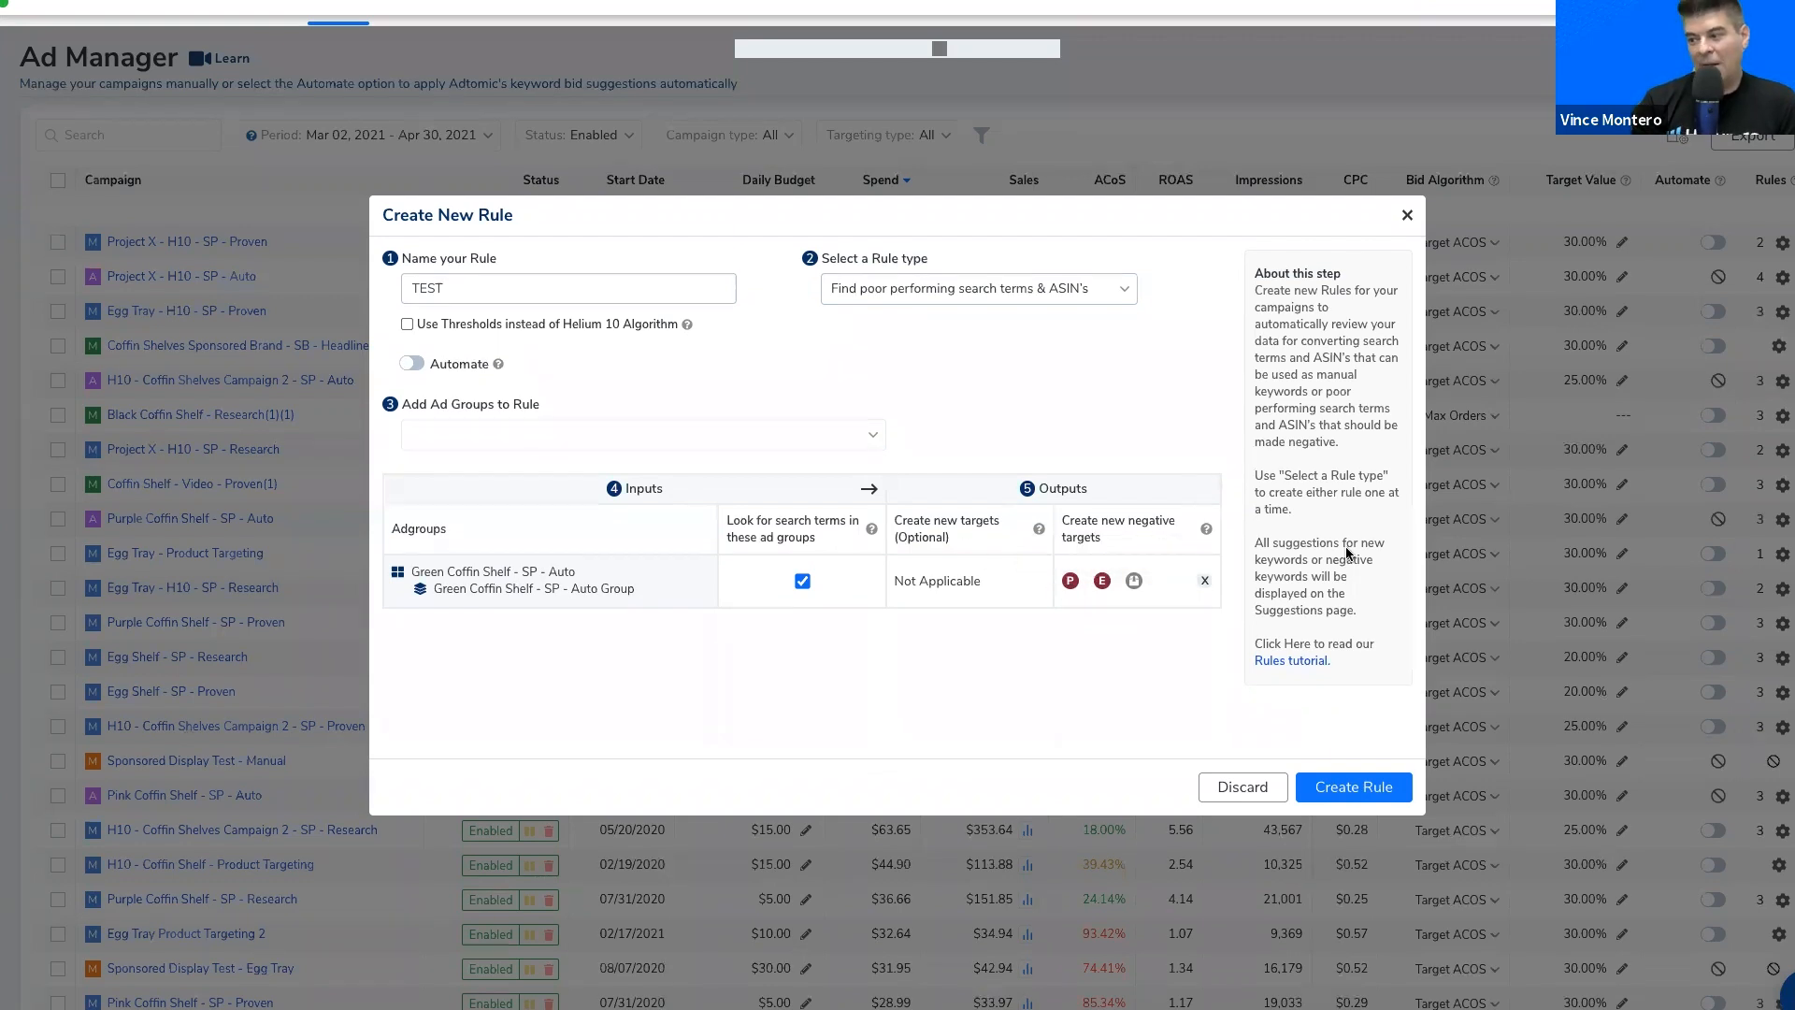
click(1408, 215)
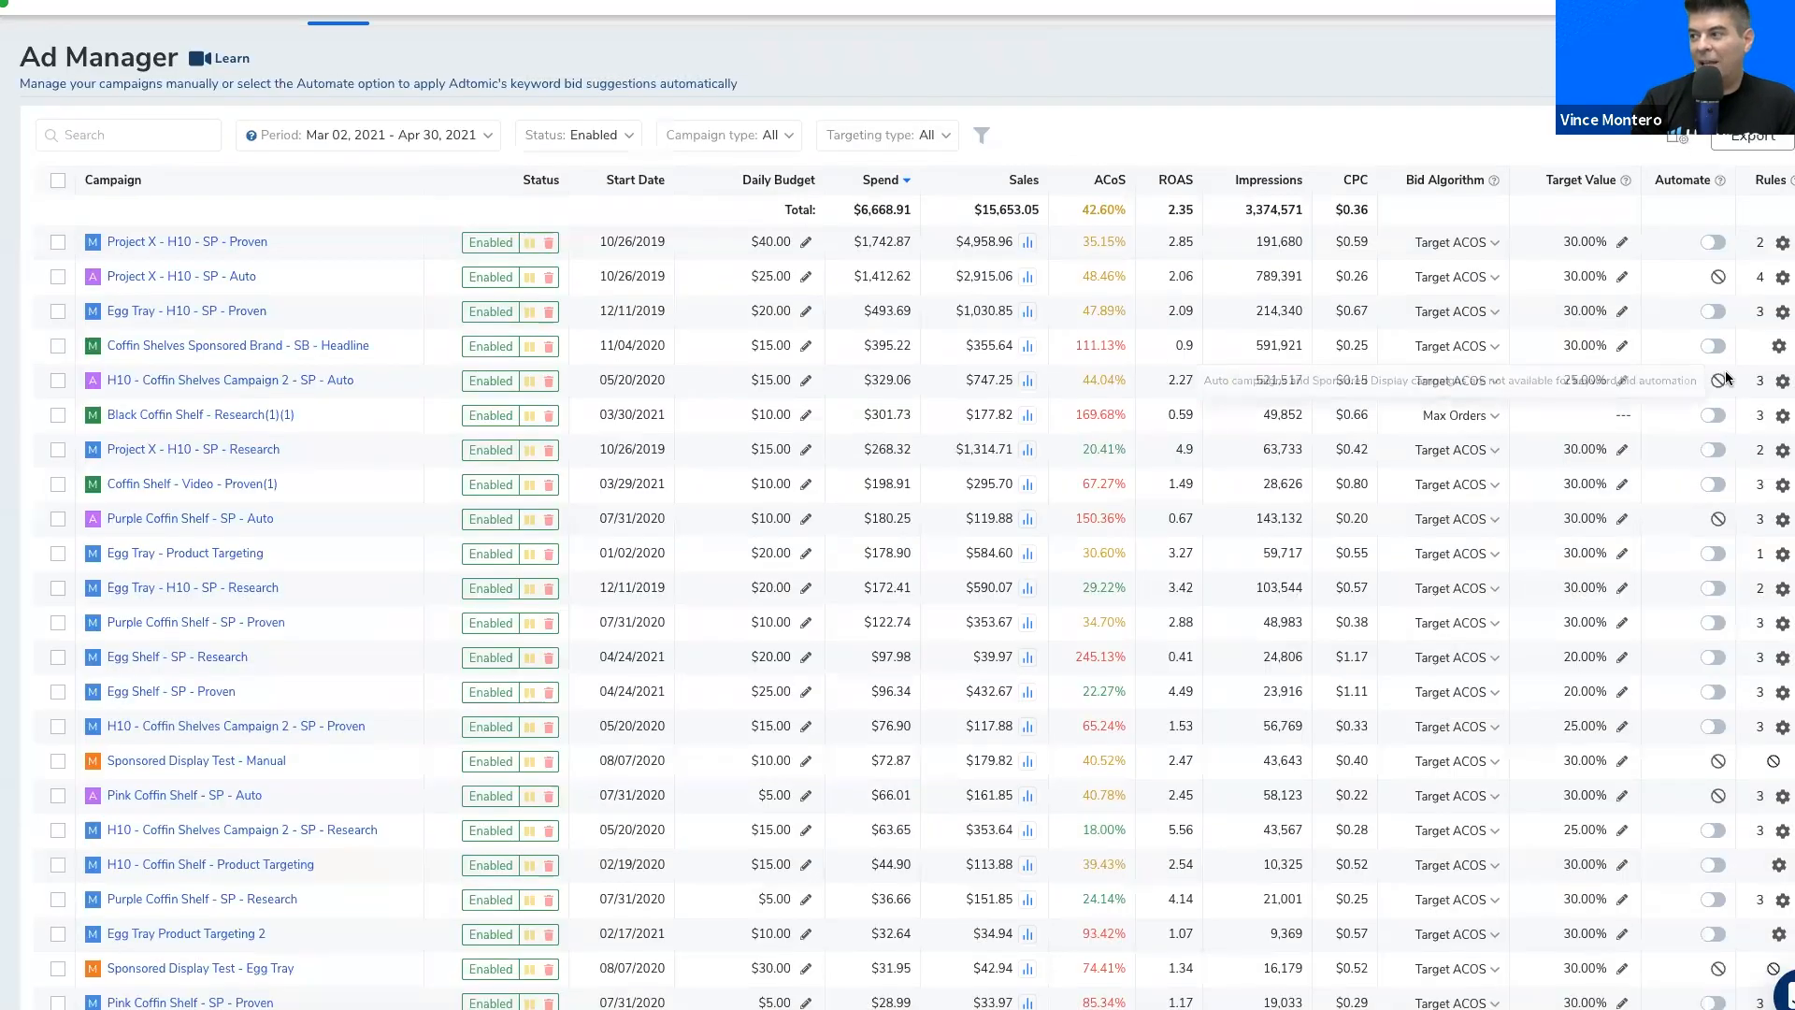
Step: Try removing the ad group from Project X - H10 - SP - Auto's Negative based on ACoS rule, and discard the change
click(1782, 277)
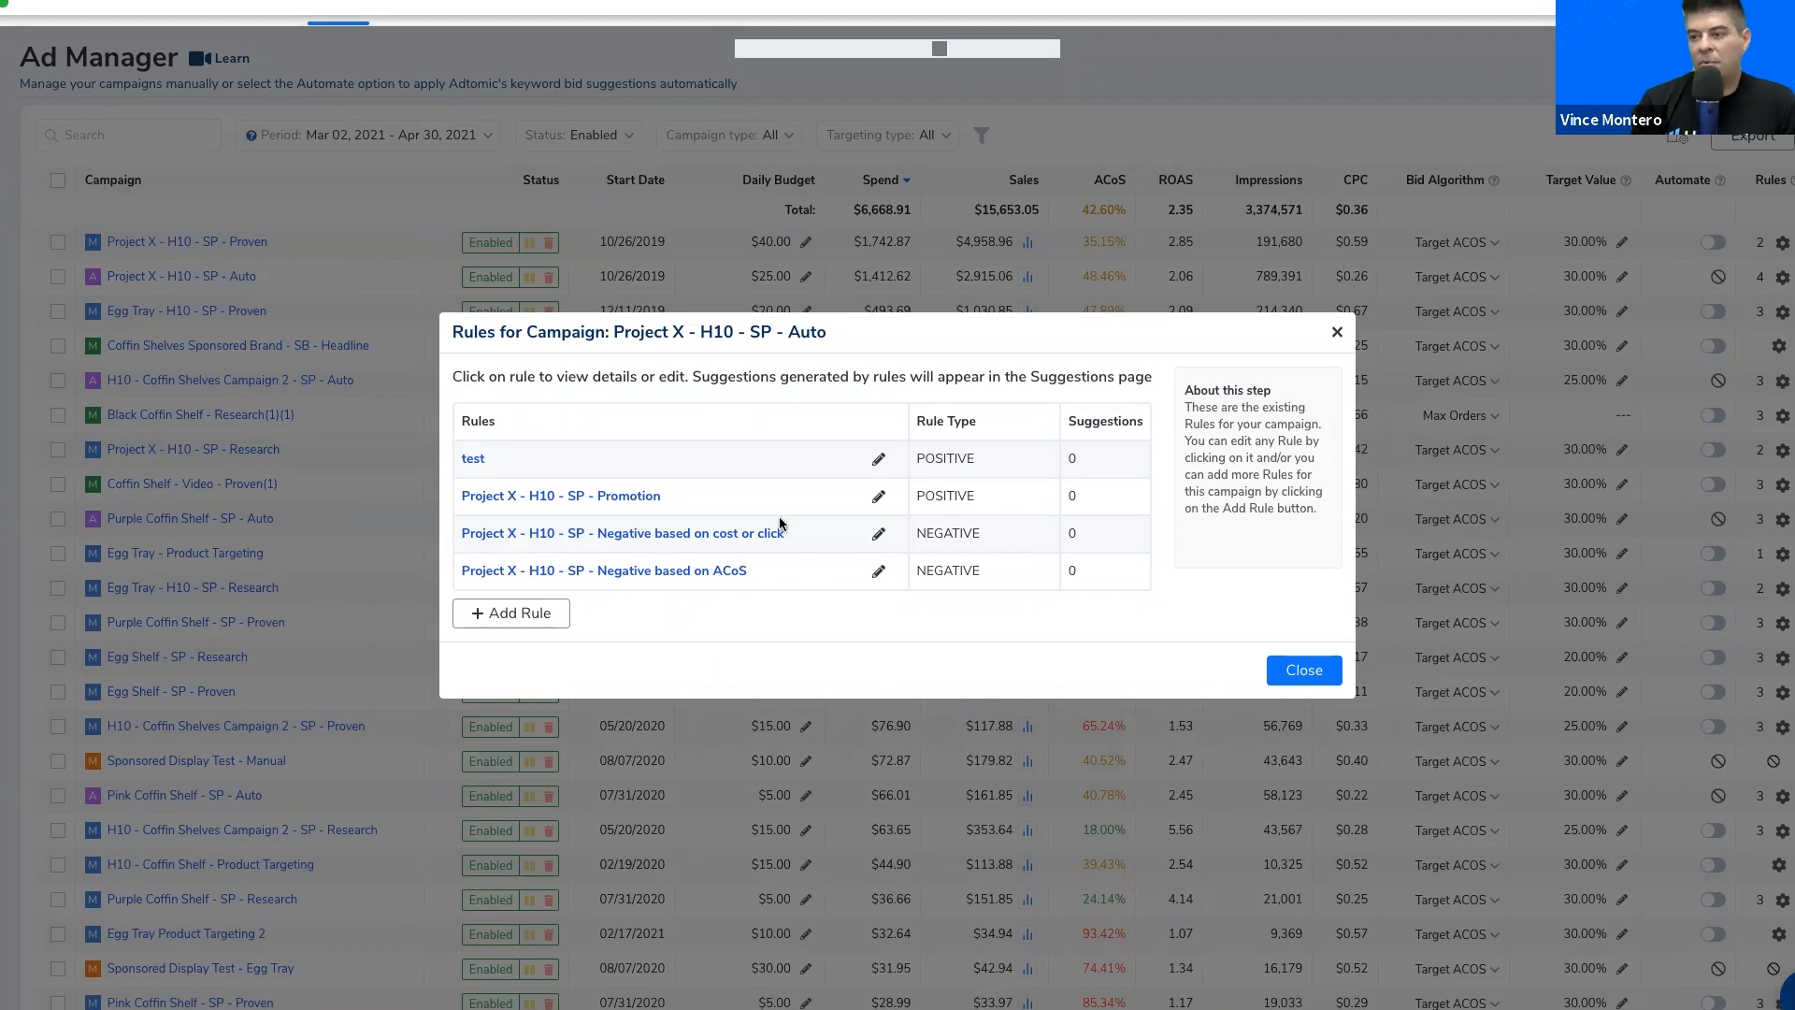
click(698, 572)
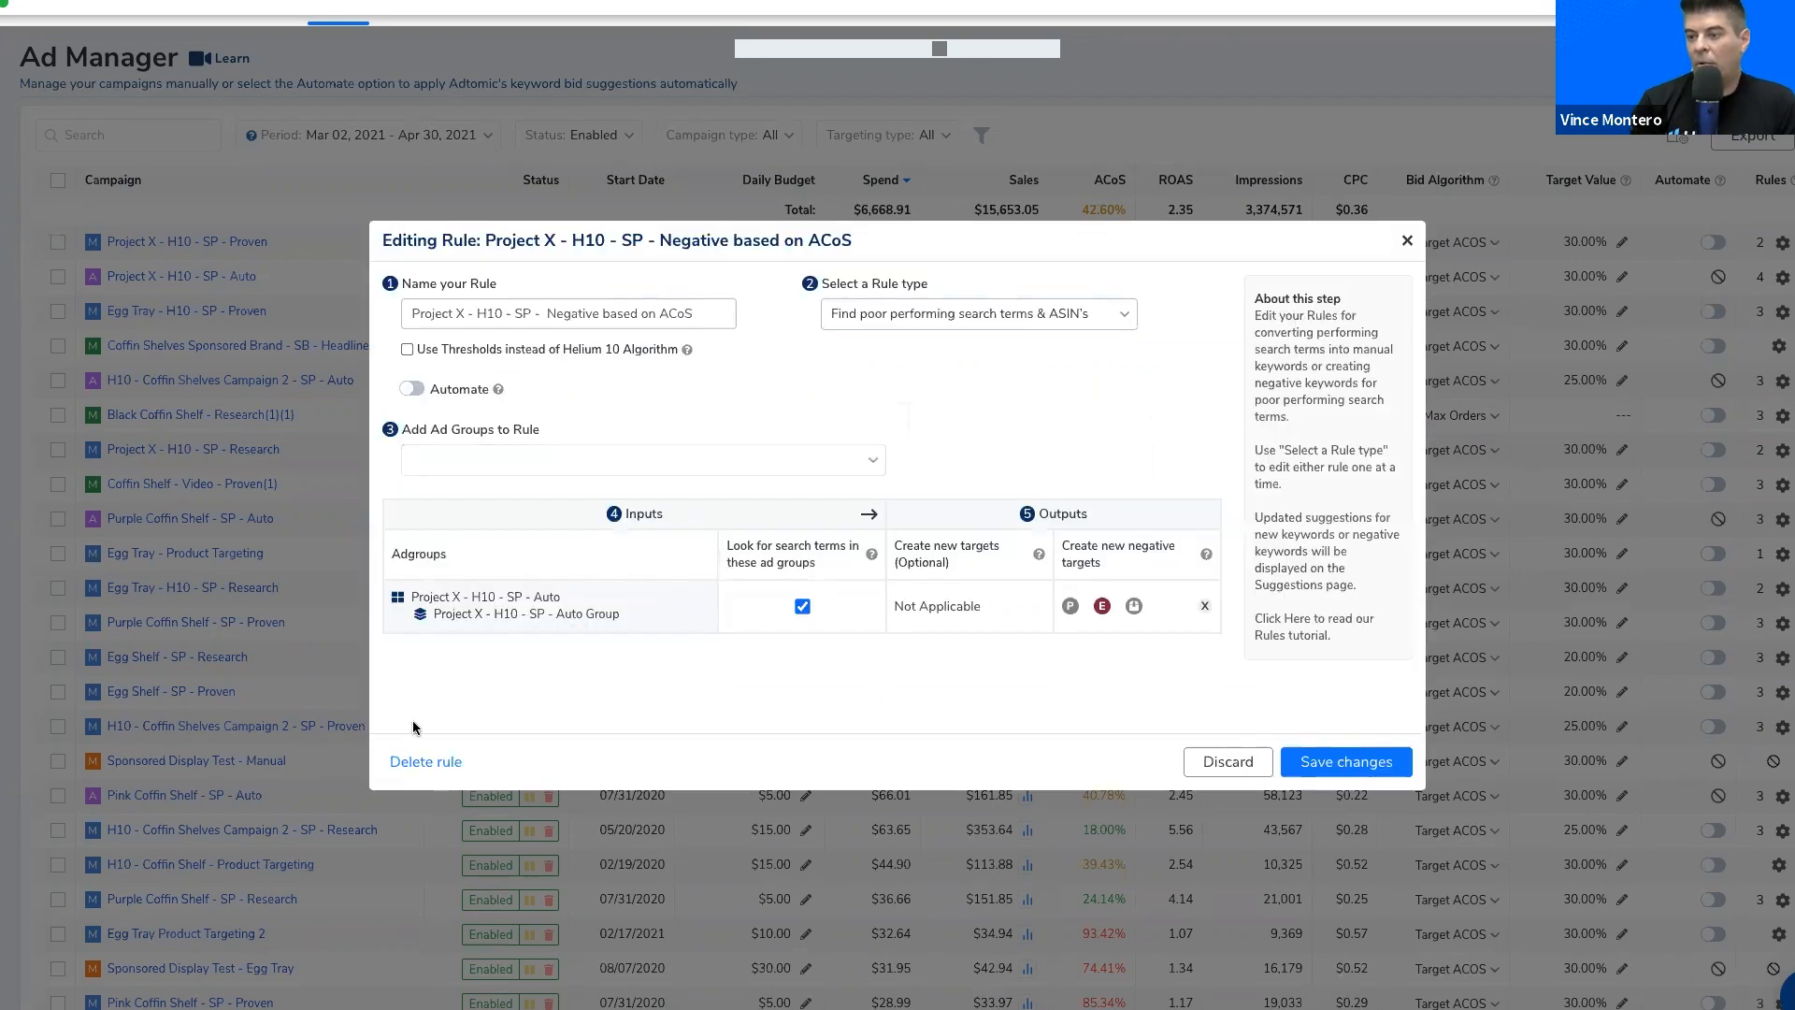
click(1205, 607)
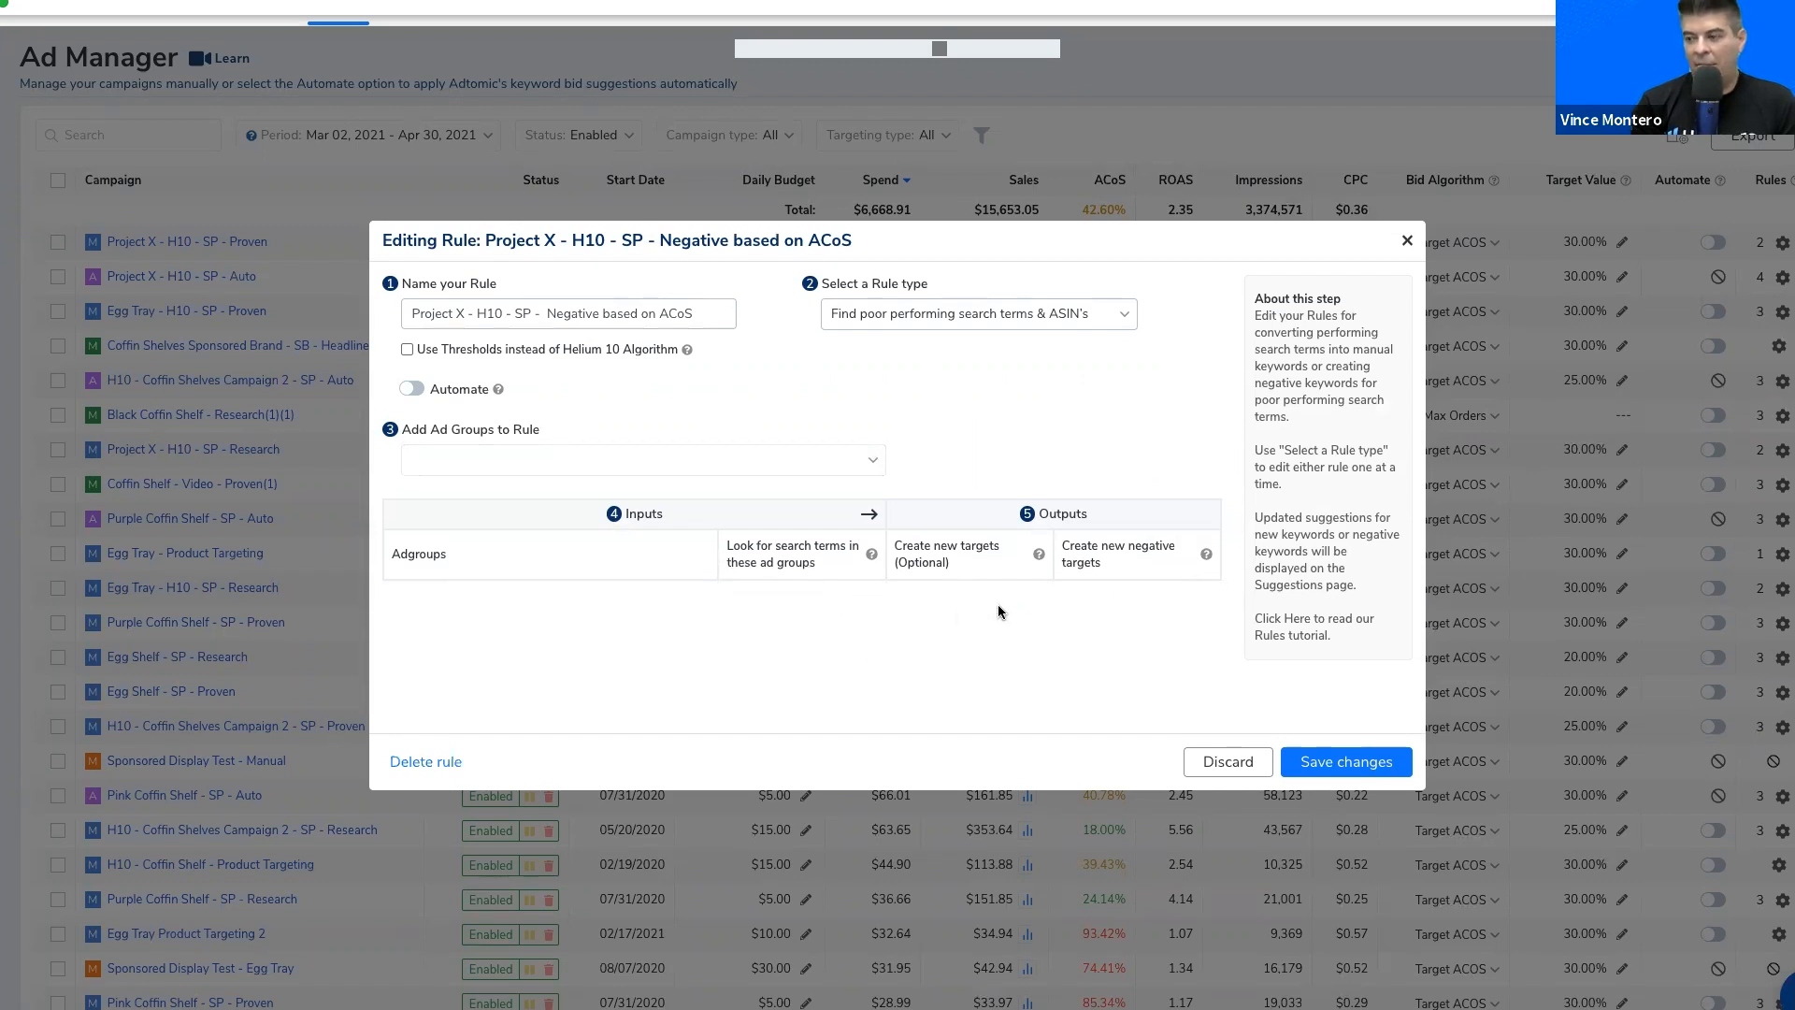
click(1222, 764)
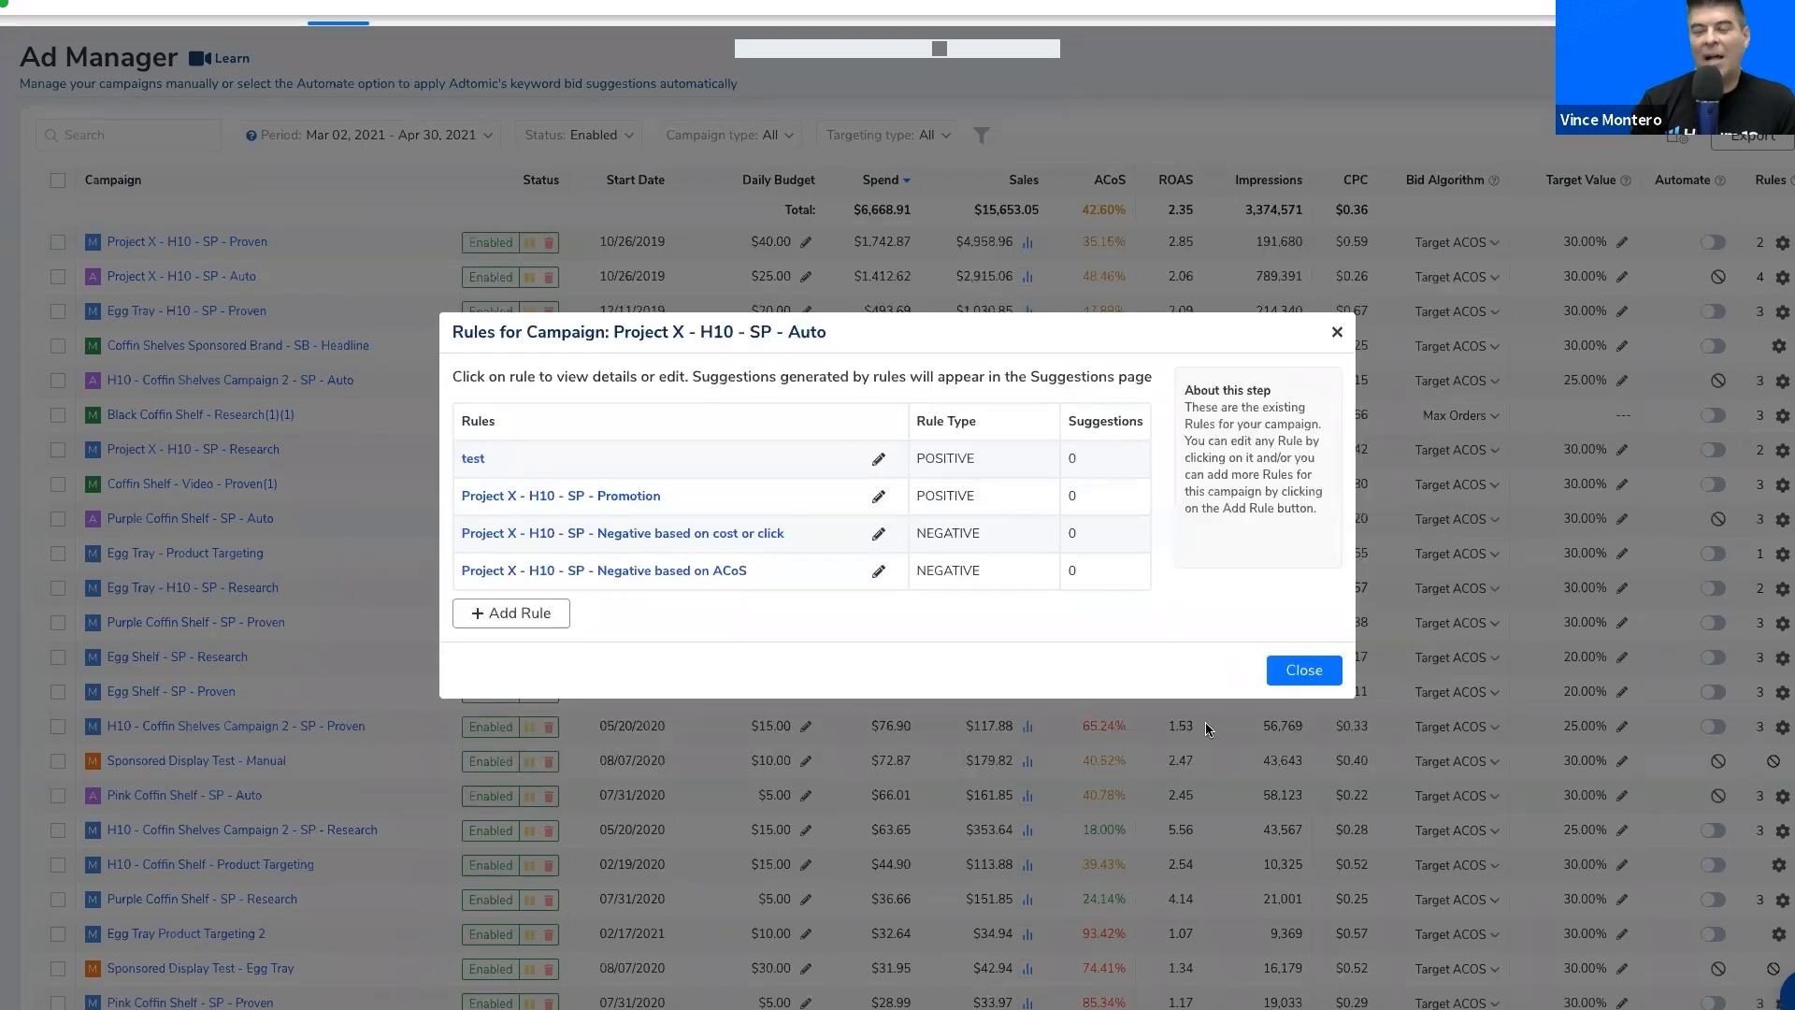
click(1337, 335)
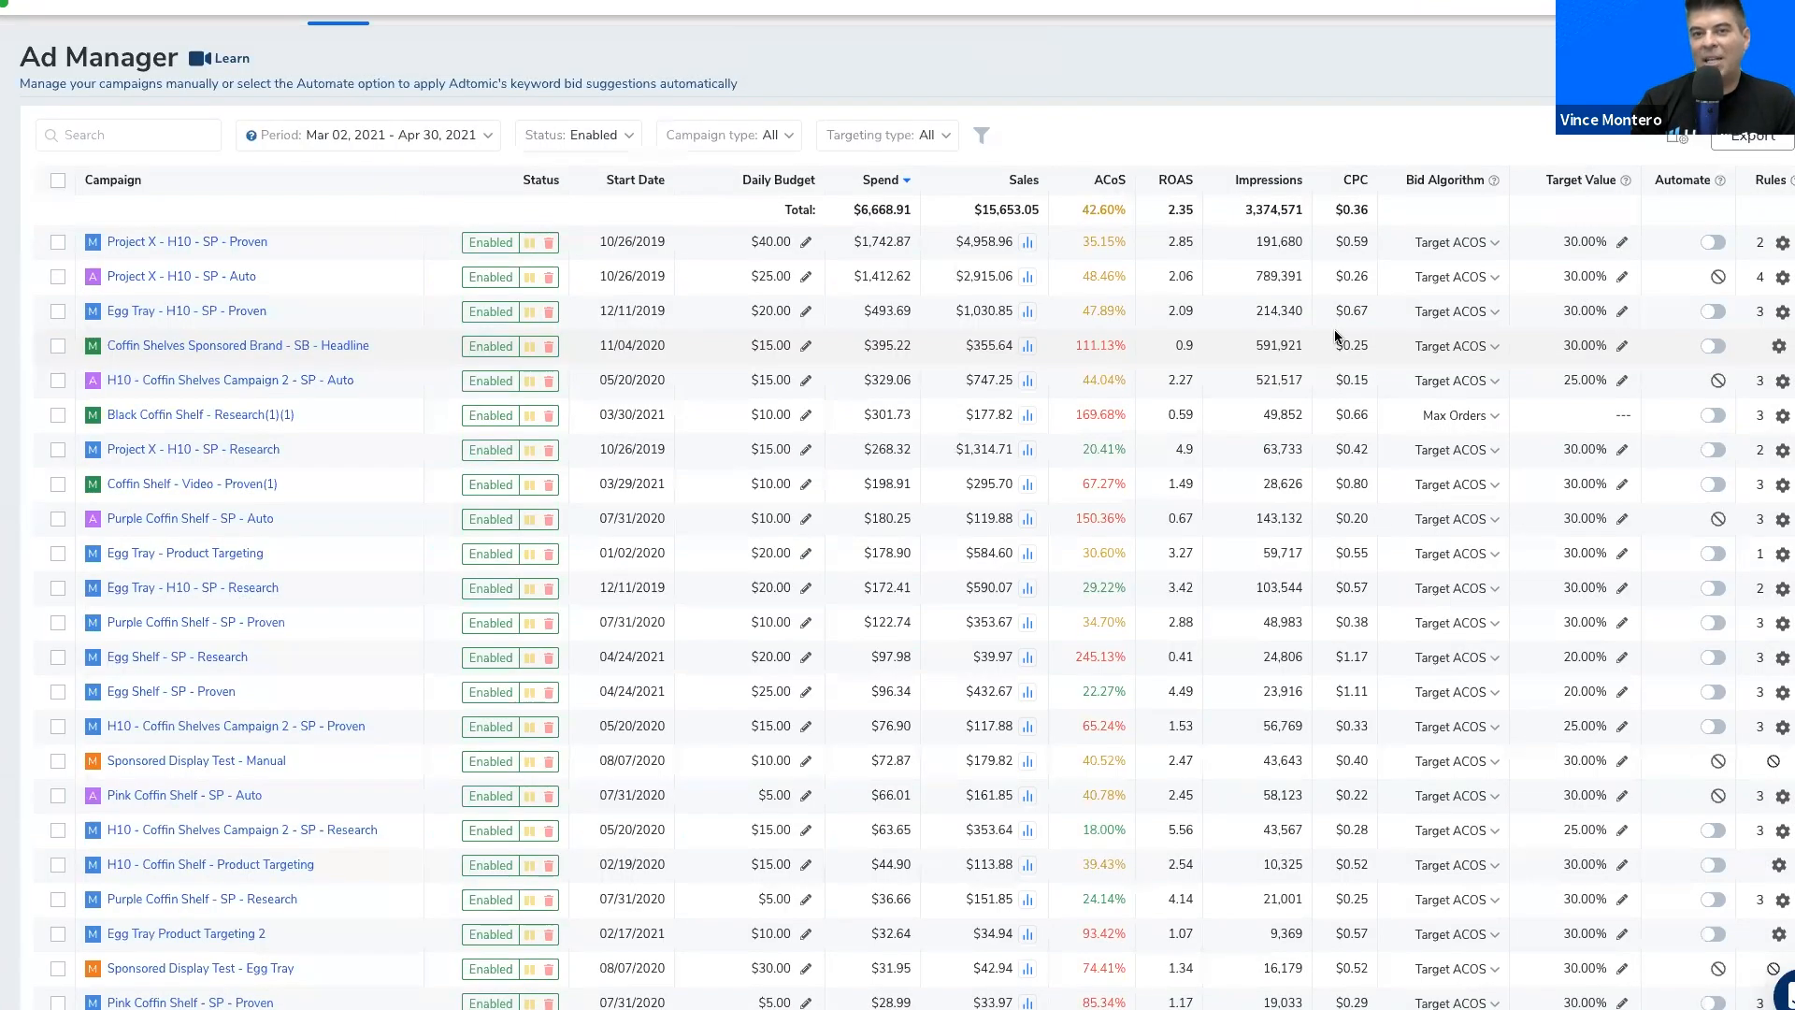
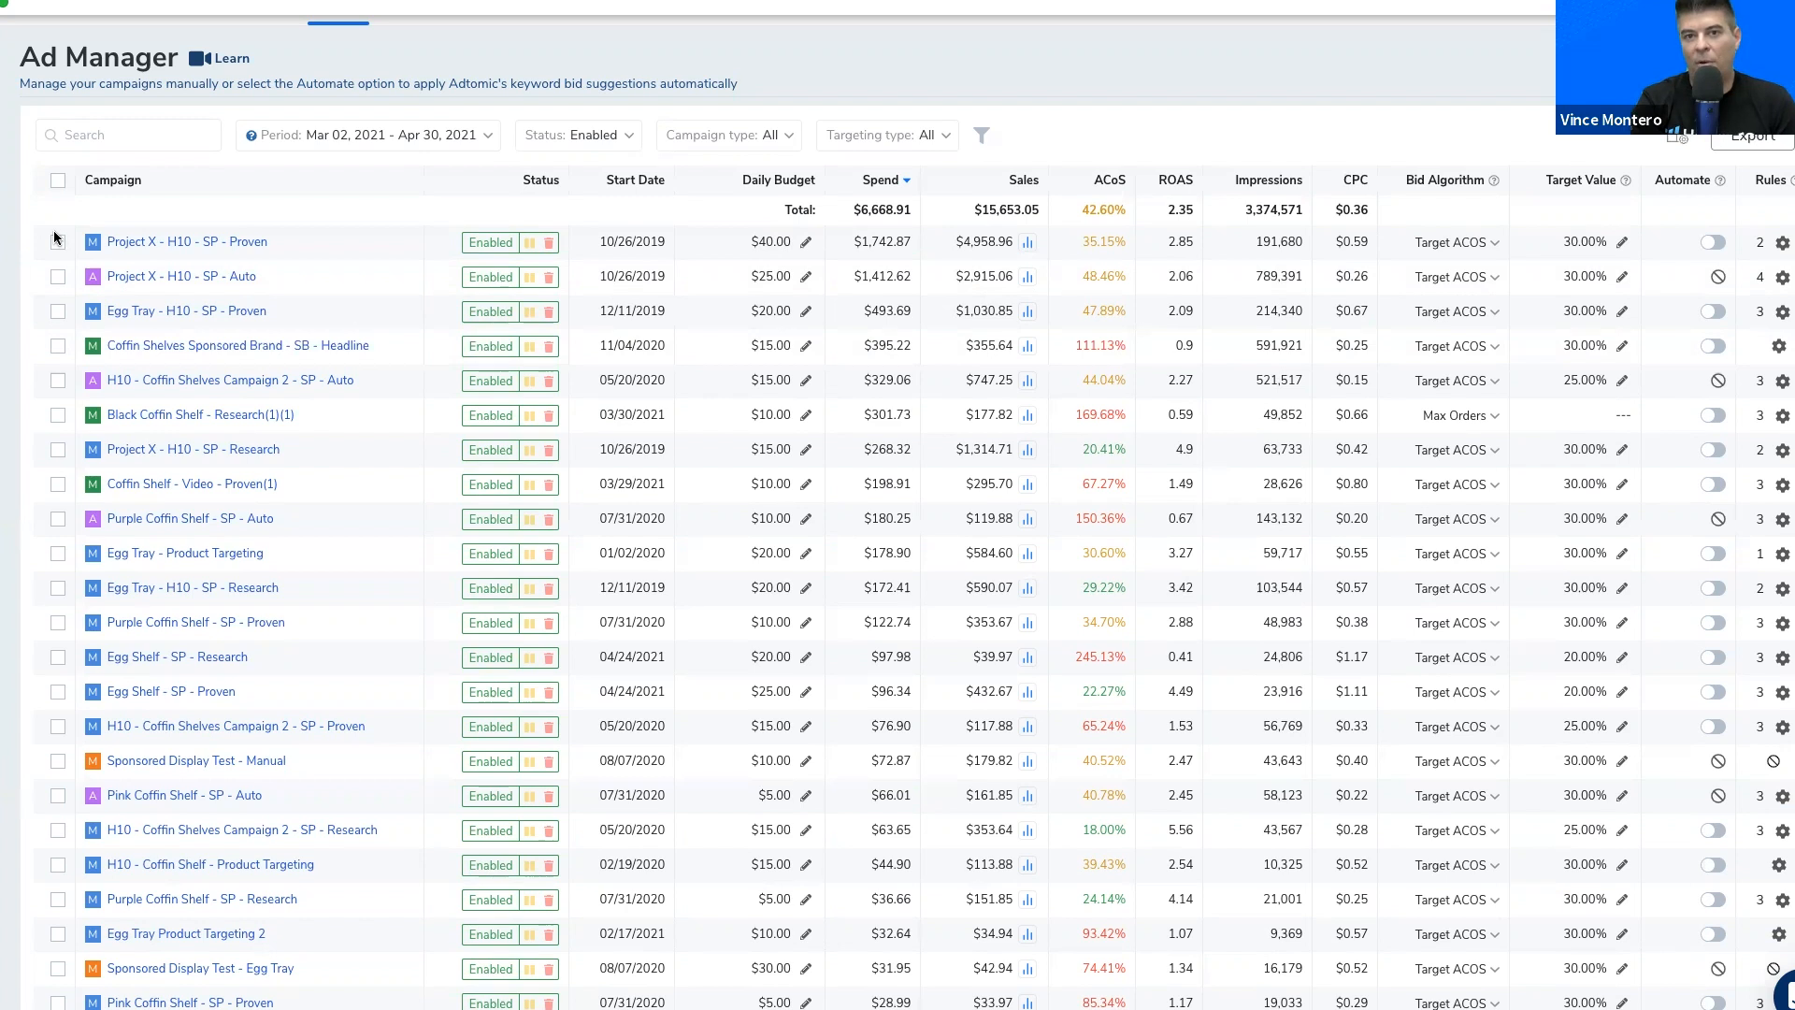
Step: Open Analytics and show the campaign data at the search term level
mouse_move(9, 223)
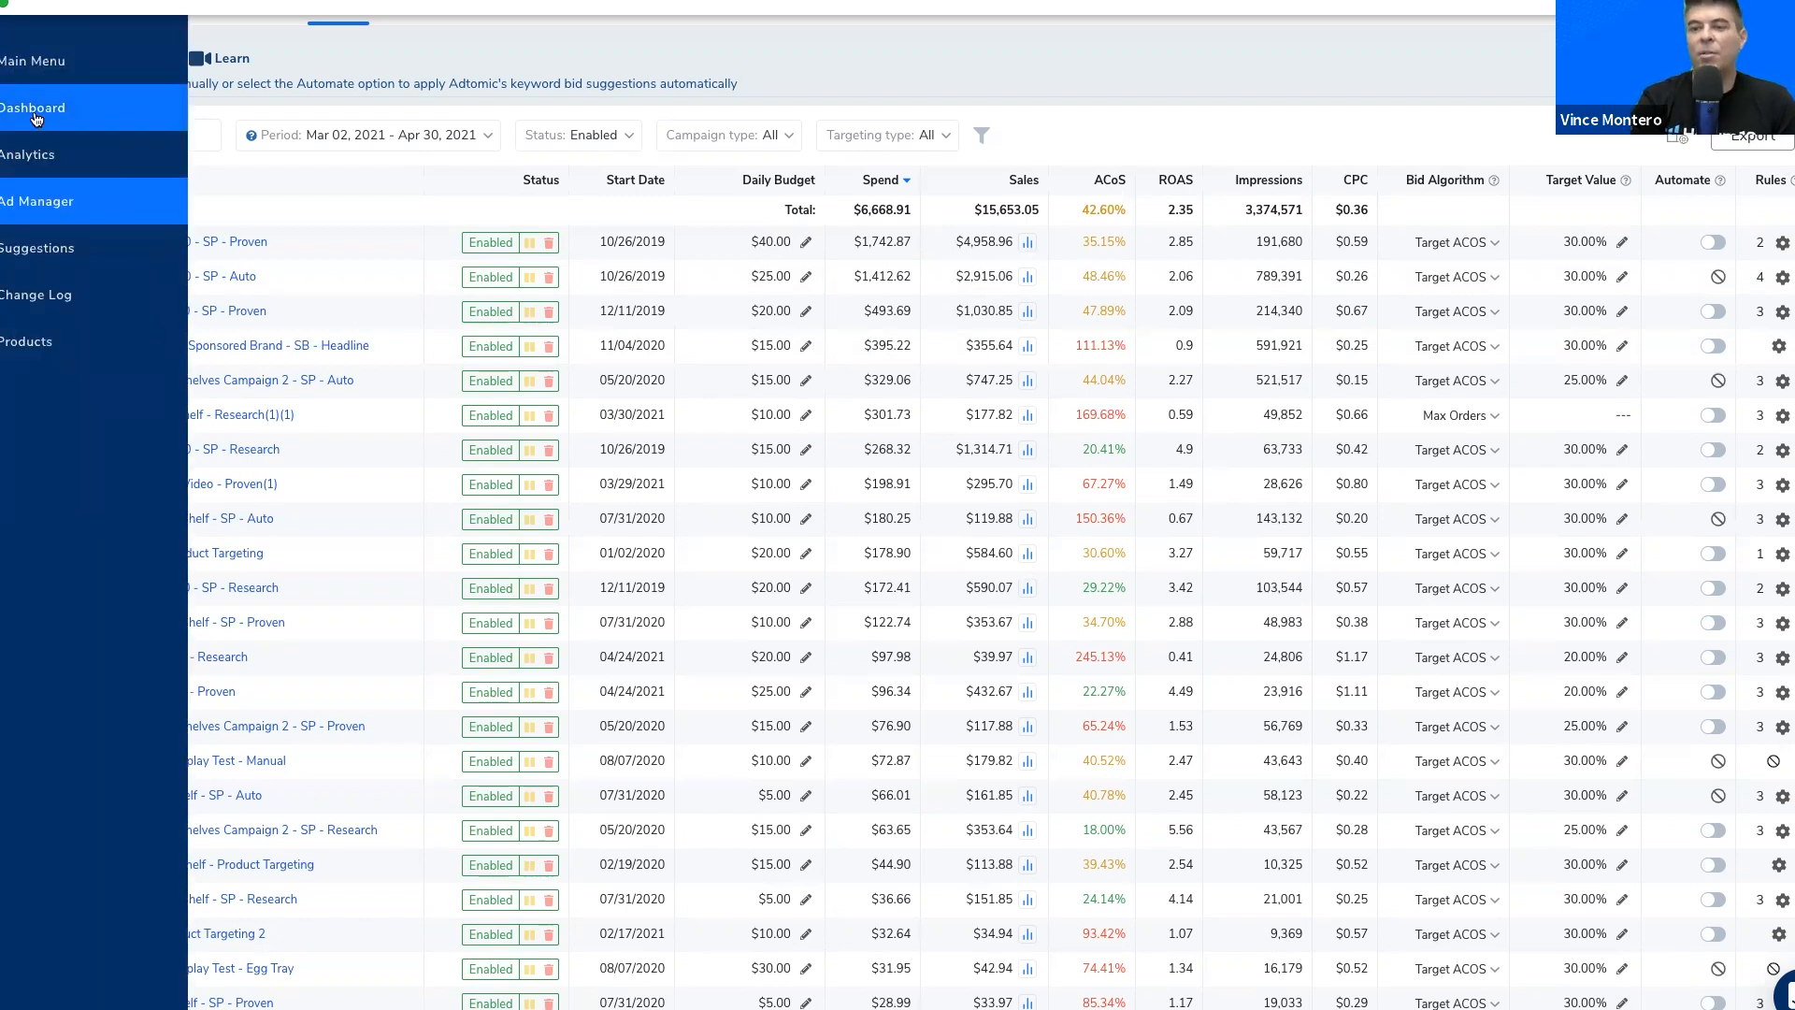
click(35, 156)
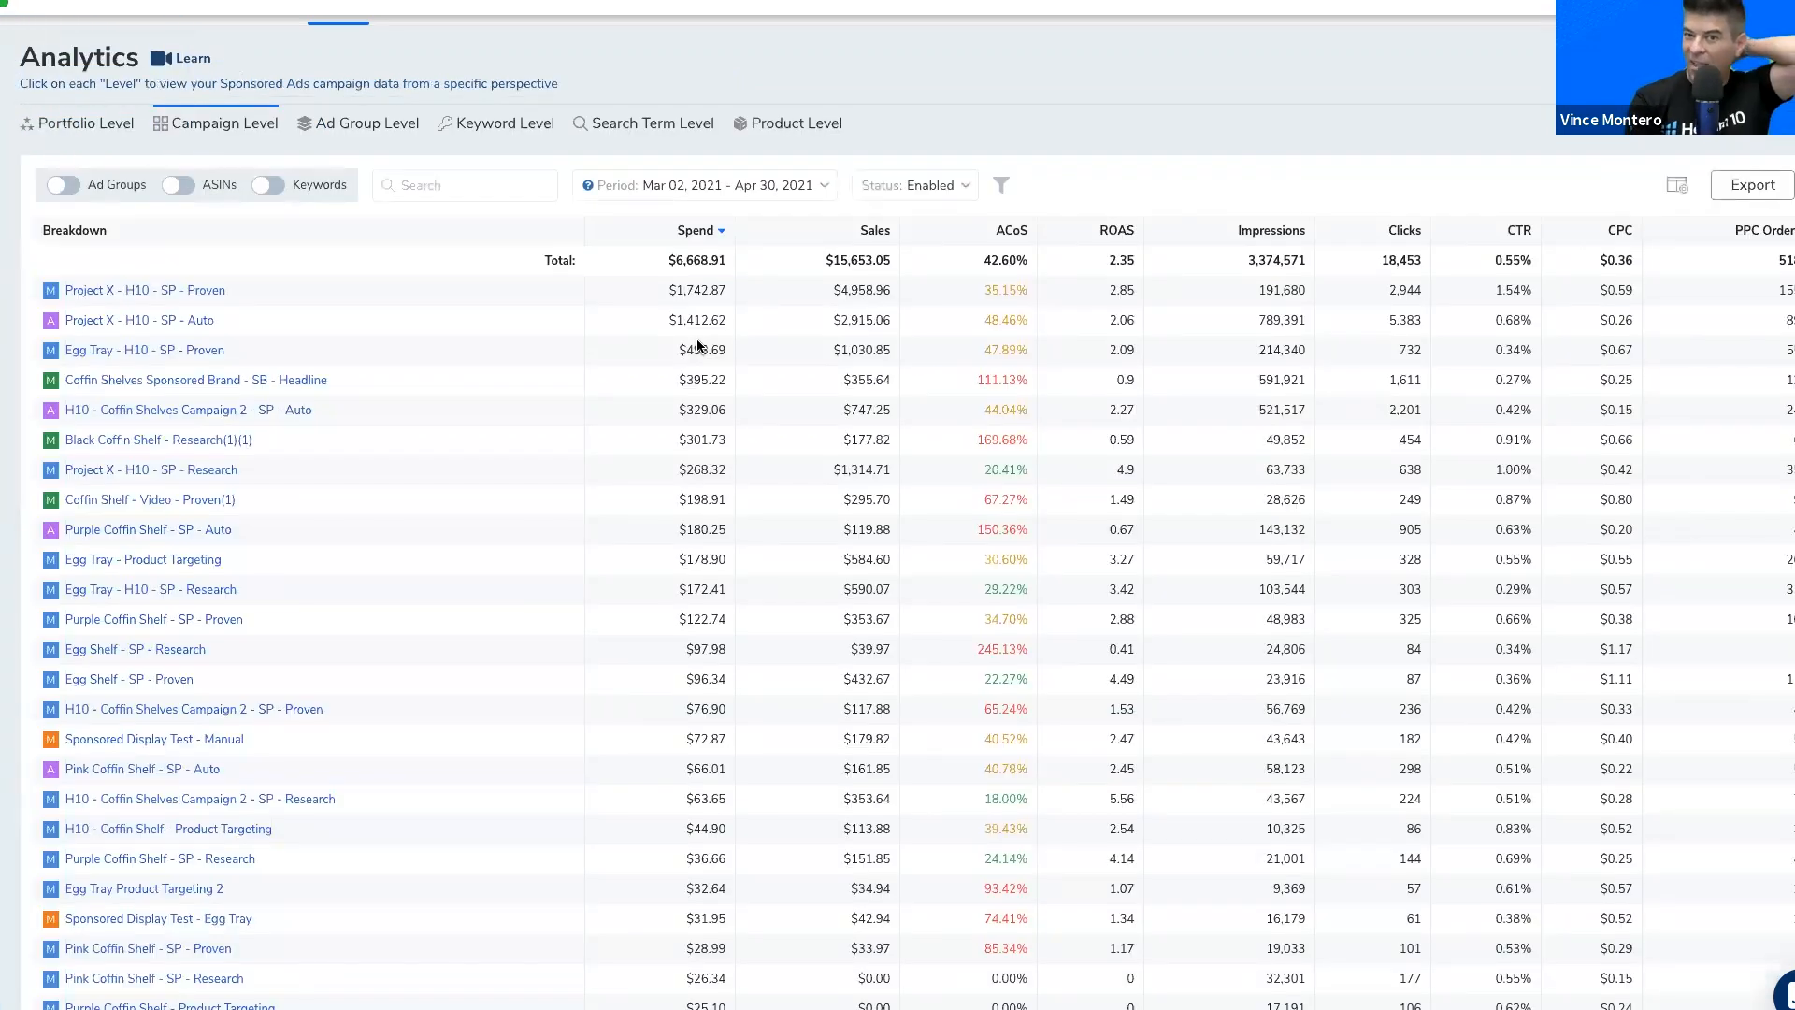
click(673, 137)
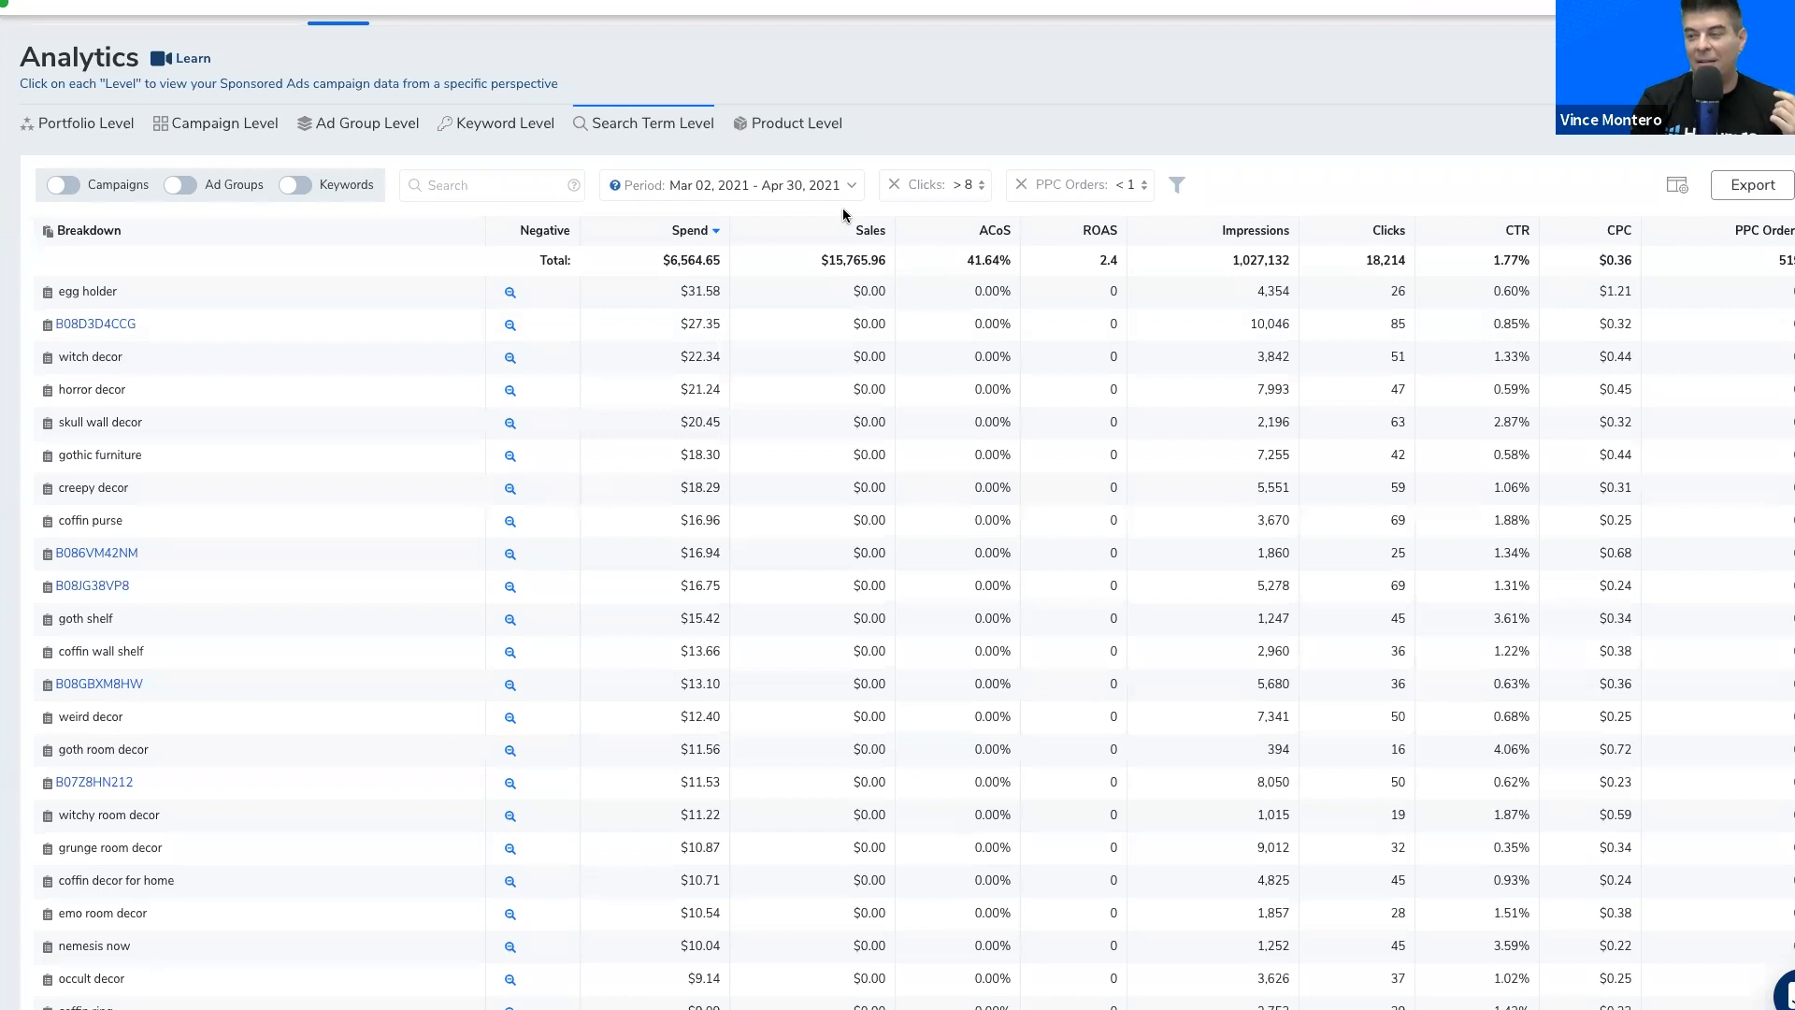
Step: Try to set a custom reporting period for the search terms starting on May 17, 2019
click(828, 187)
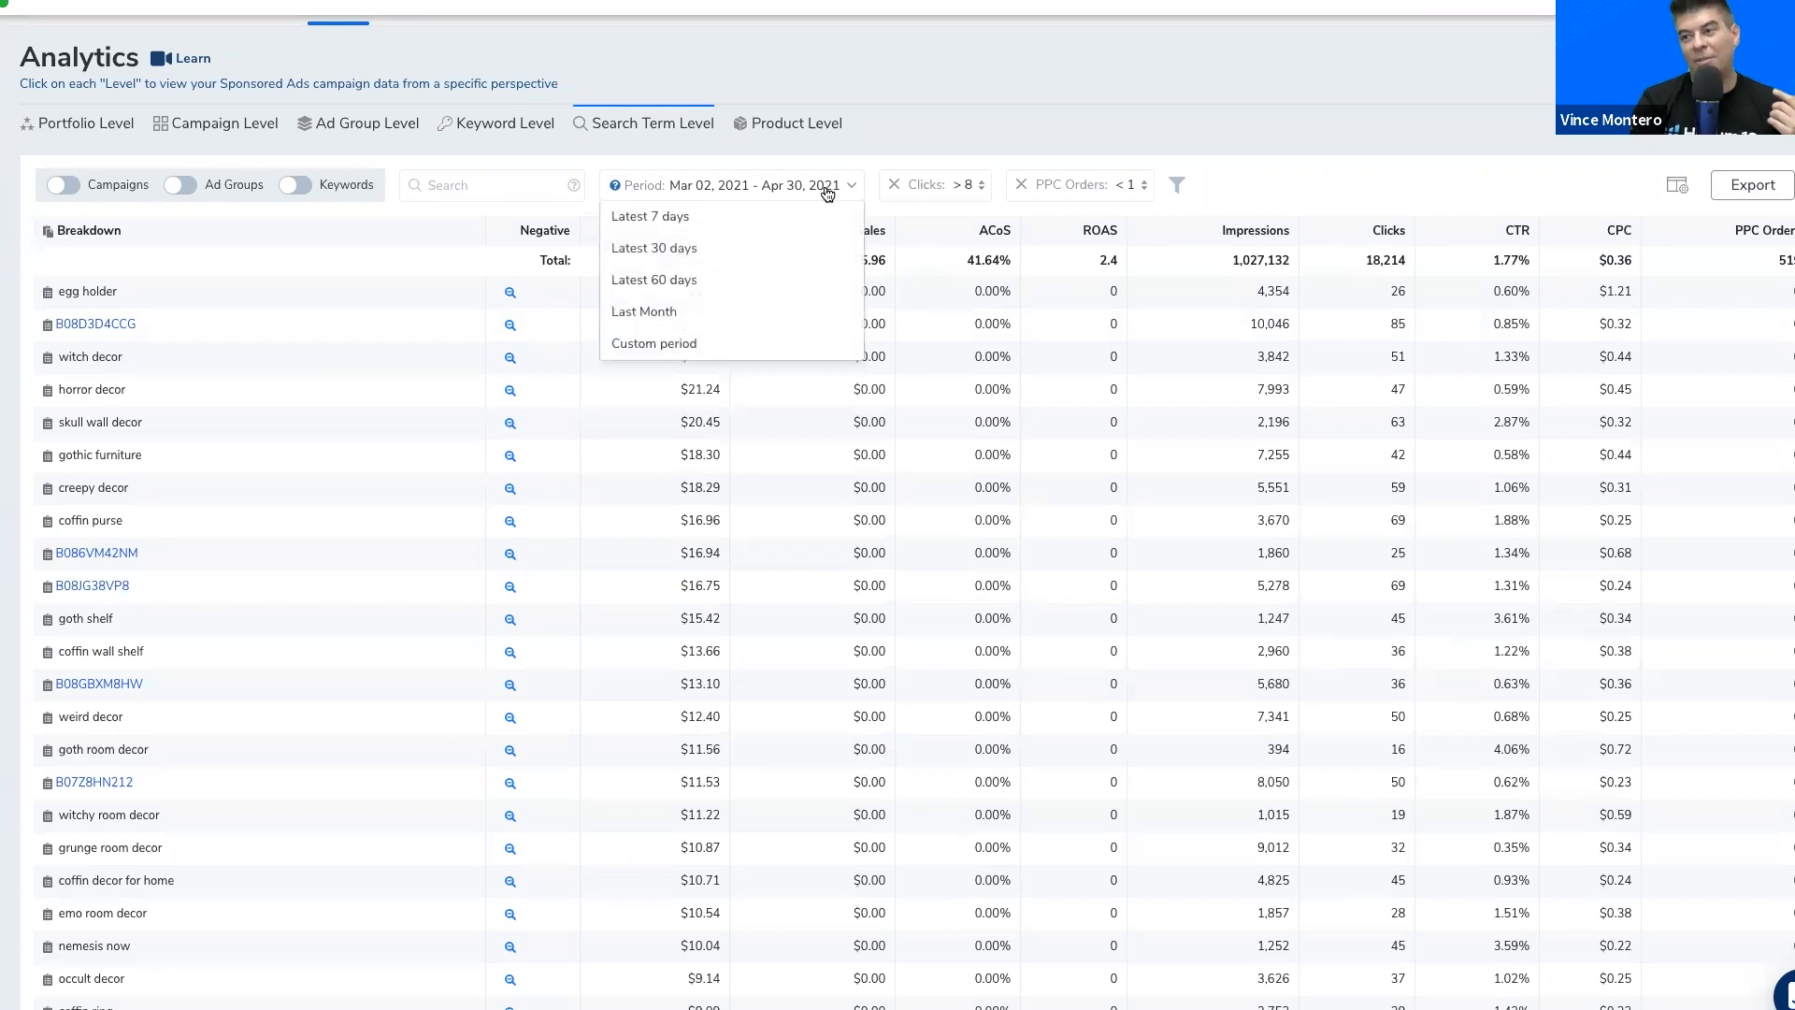
click(795, 344)
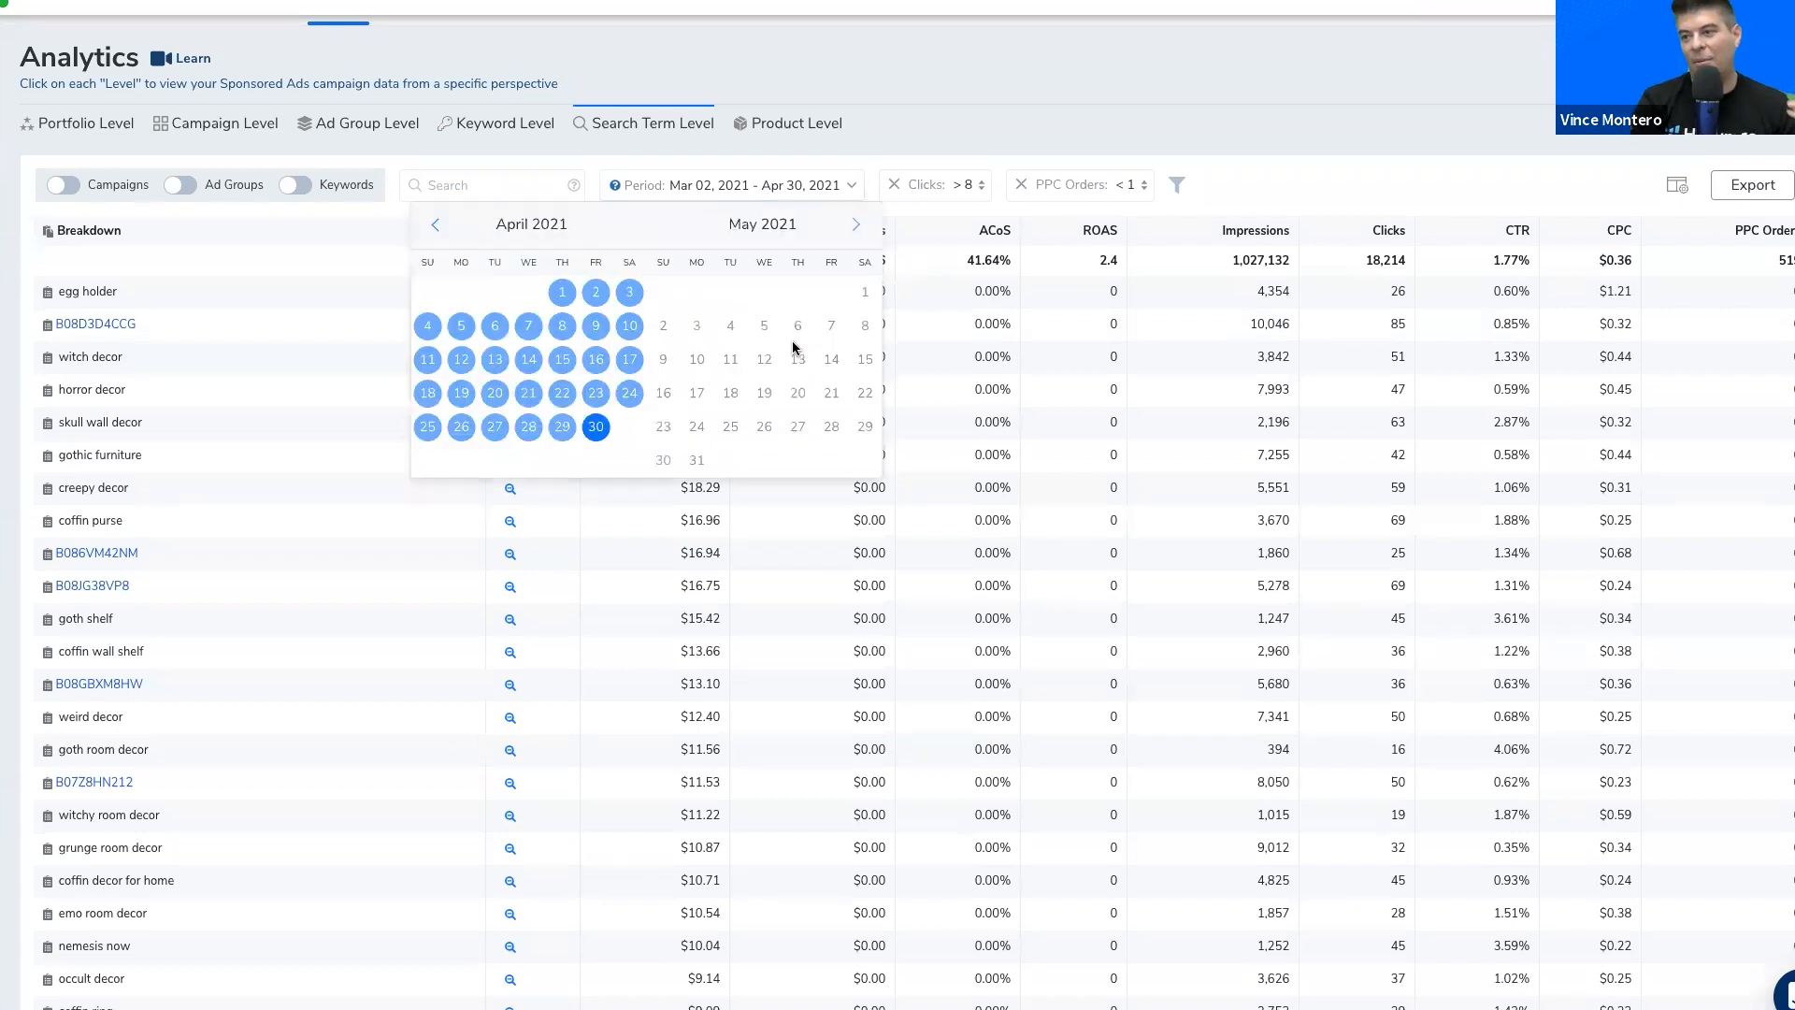
click(436, 229)
click(437, 229)
click(436, 230)
click(436, 229)
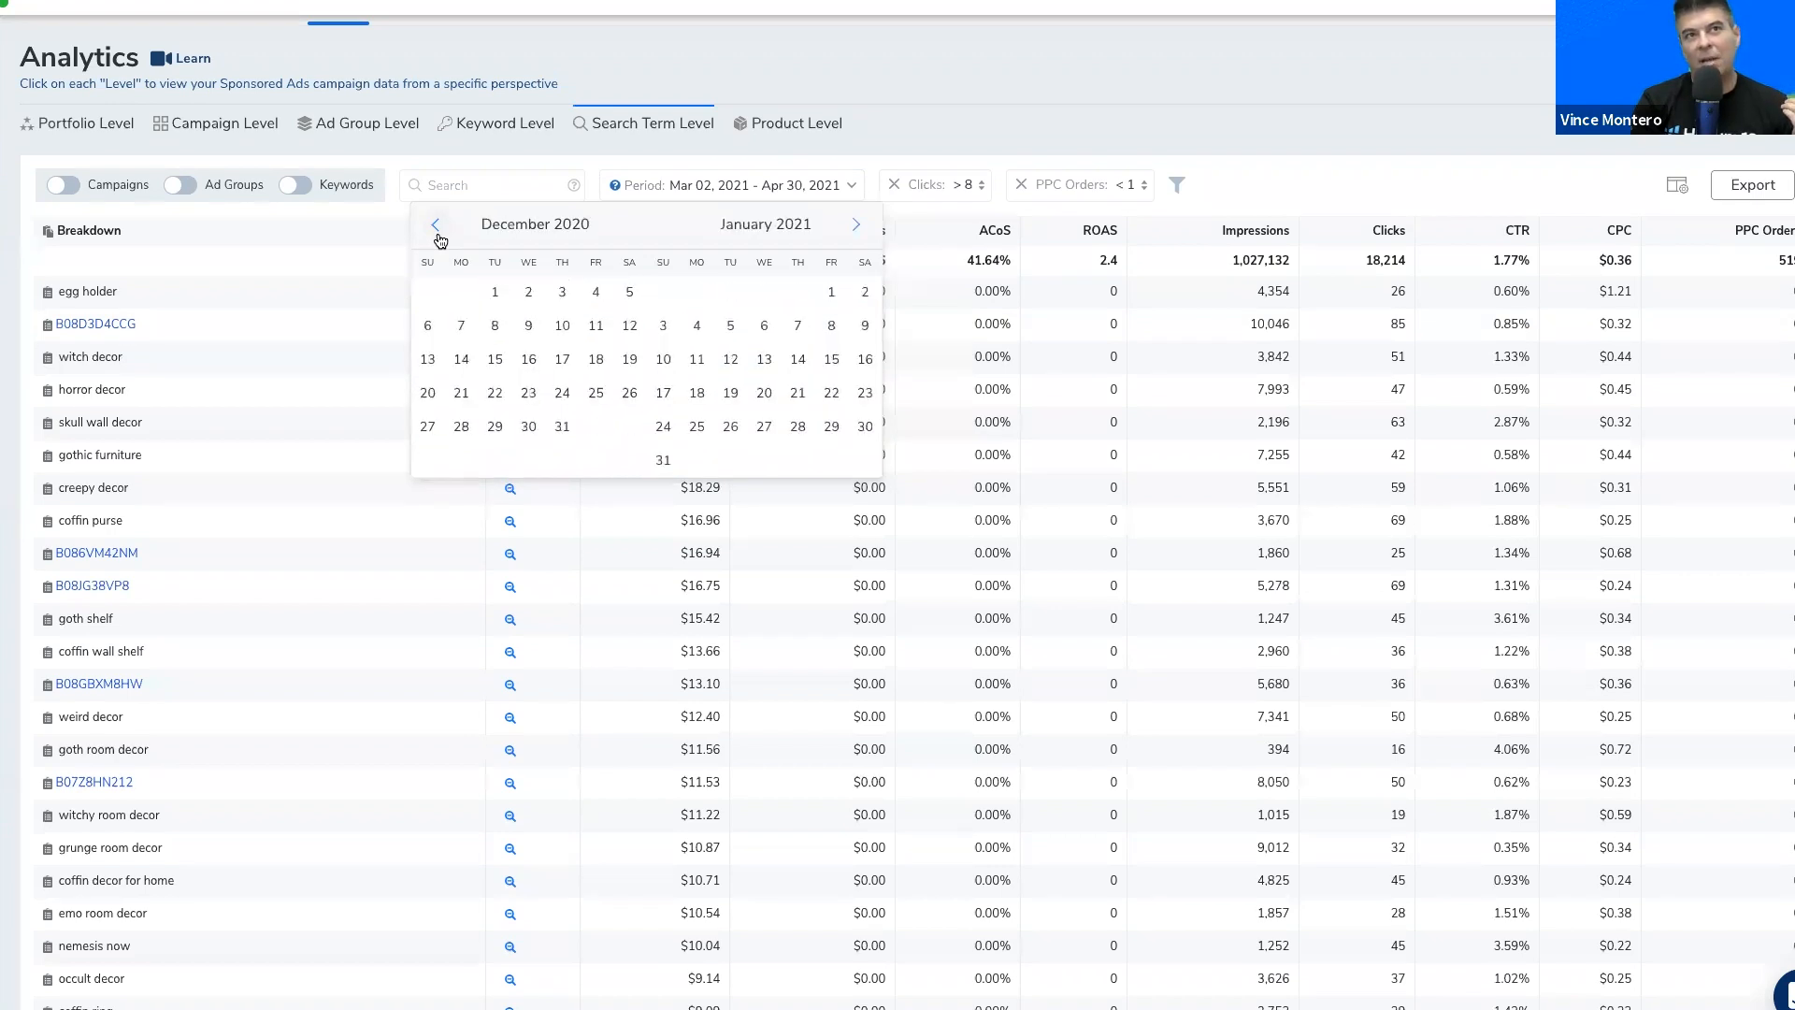
click(436, 229)
click(437, 230)
click(437, 229)
click(437, 229)
click(436, 229)
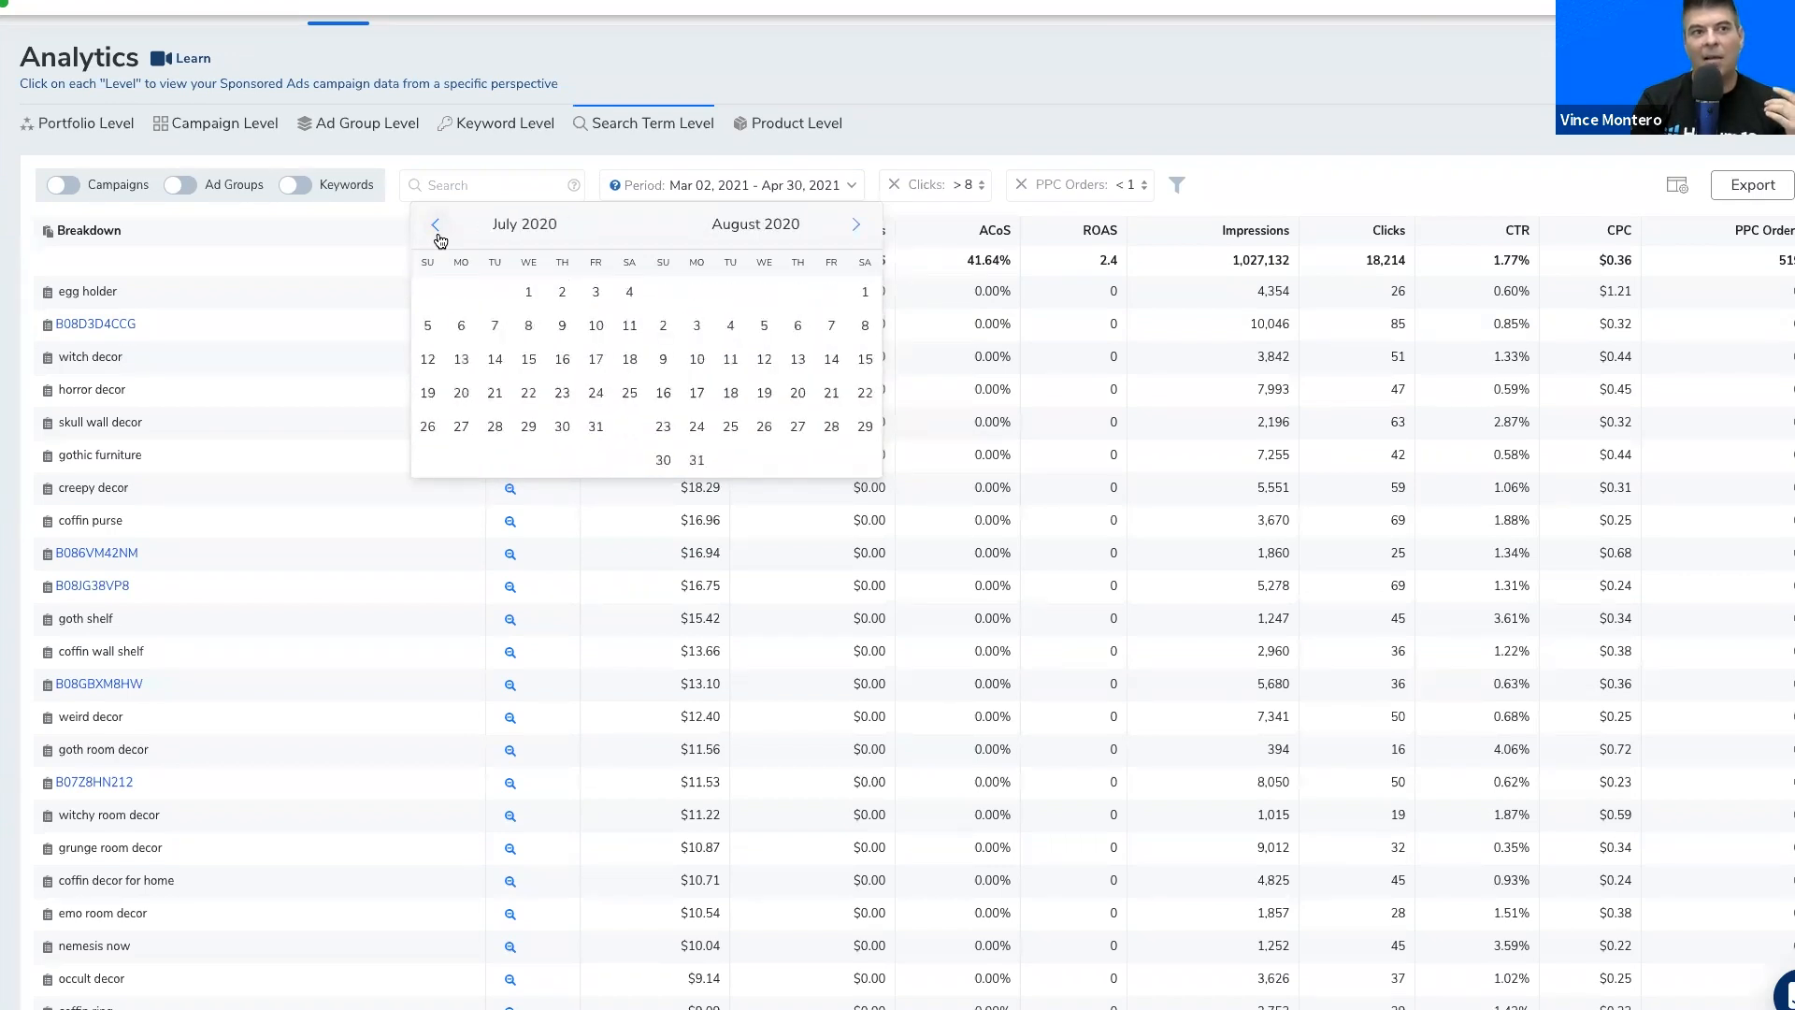
click(436, 229)
click(437, 229)
click(436, 229)
click(437, 229)
click(437, 229)
click(436, 230)
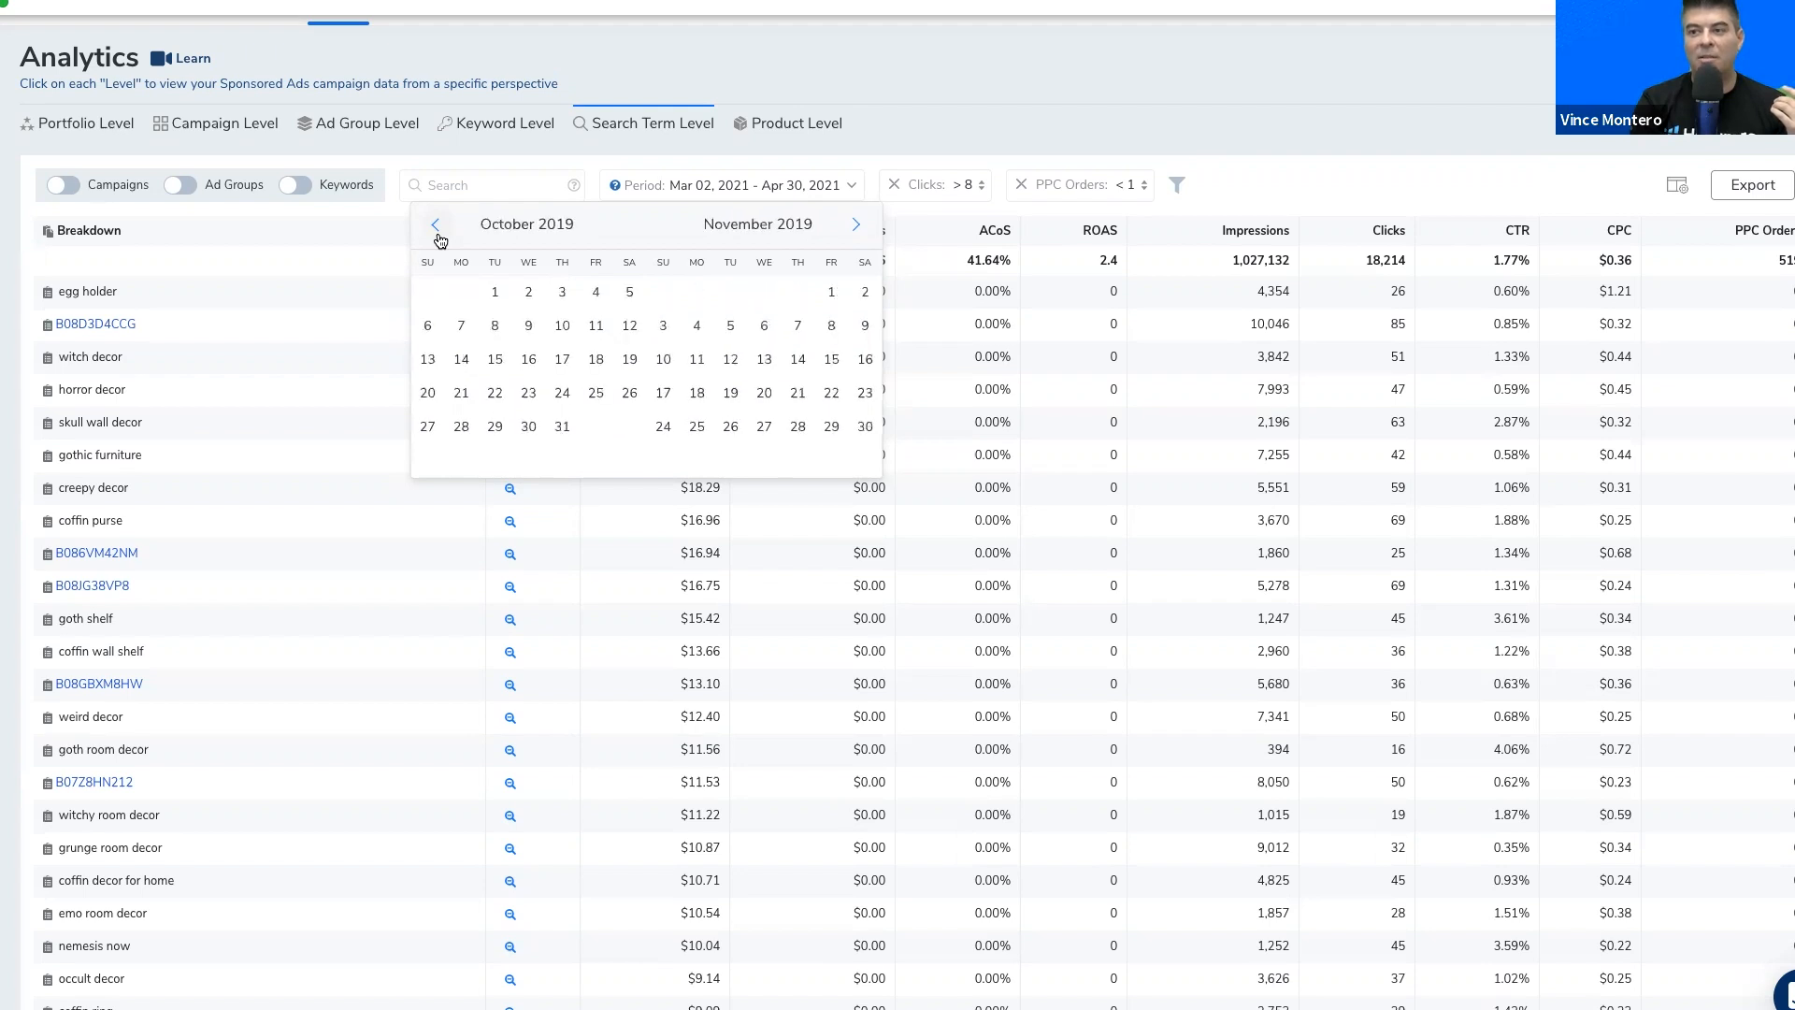
click(436, 229)
click(437, 229)
click(437, 229)
click(437, 229)
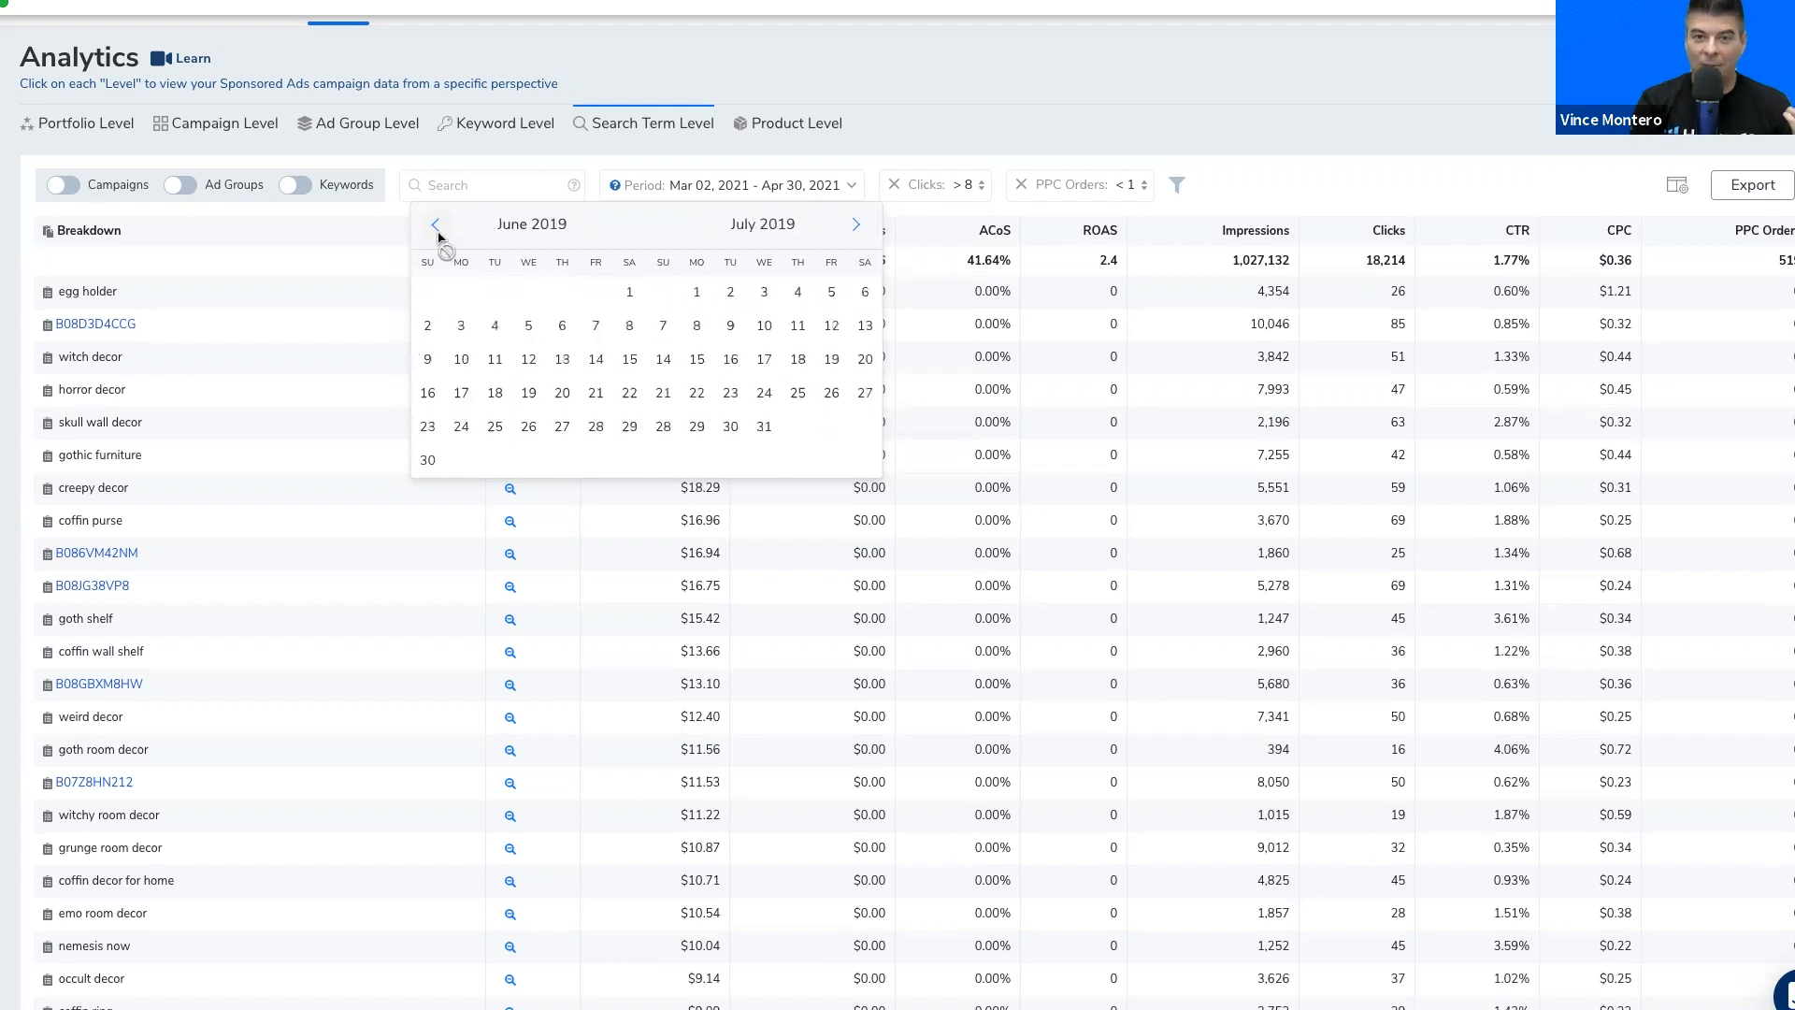
click(437, 229)
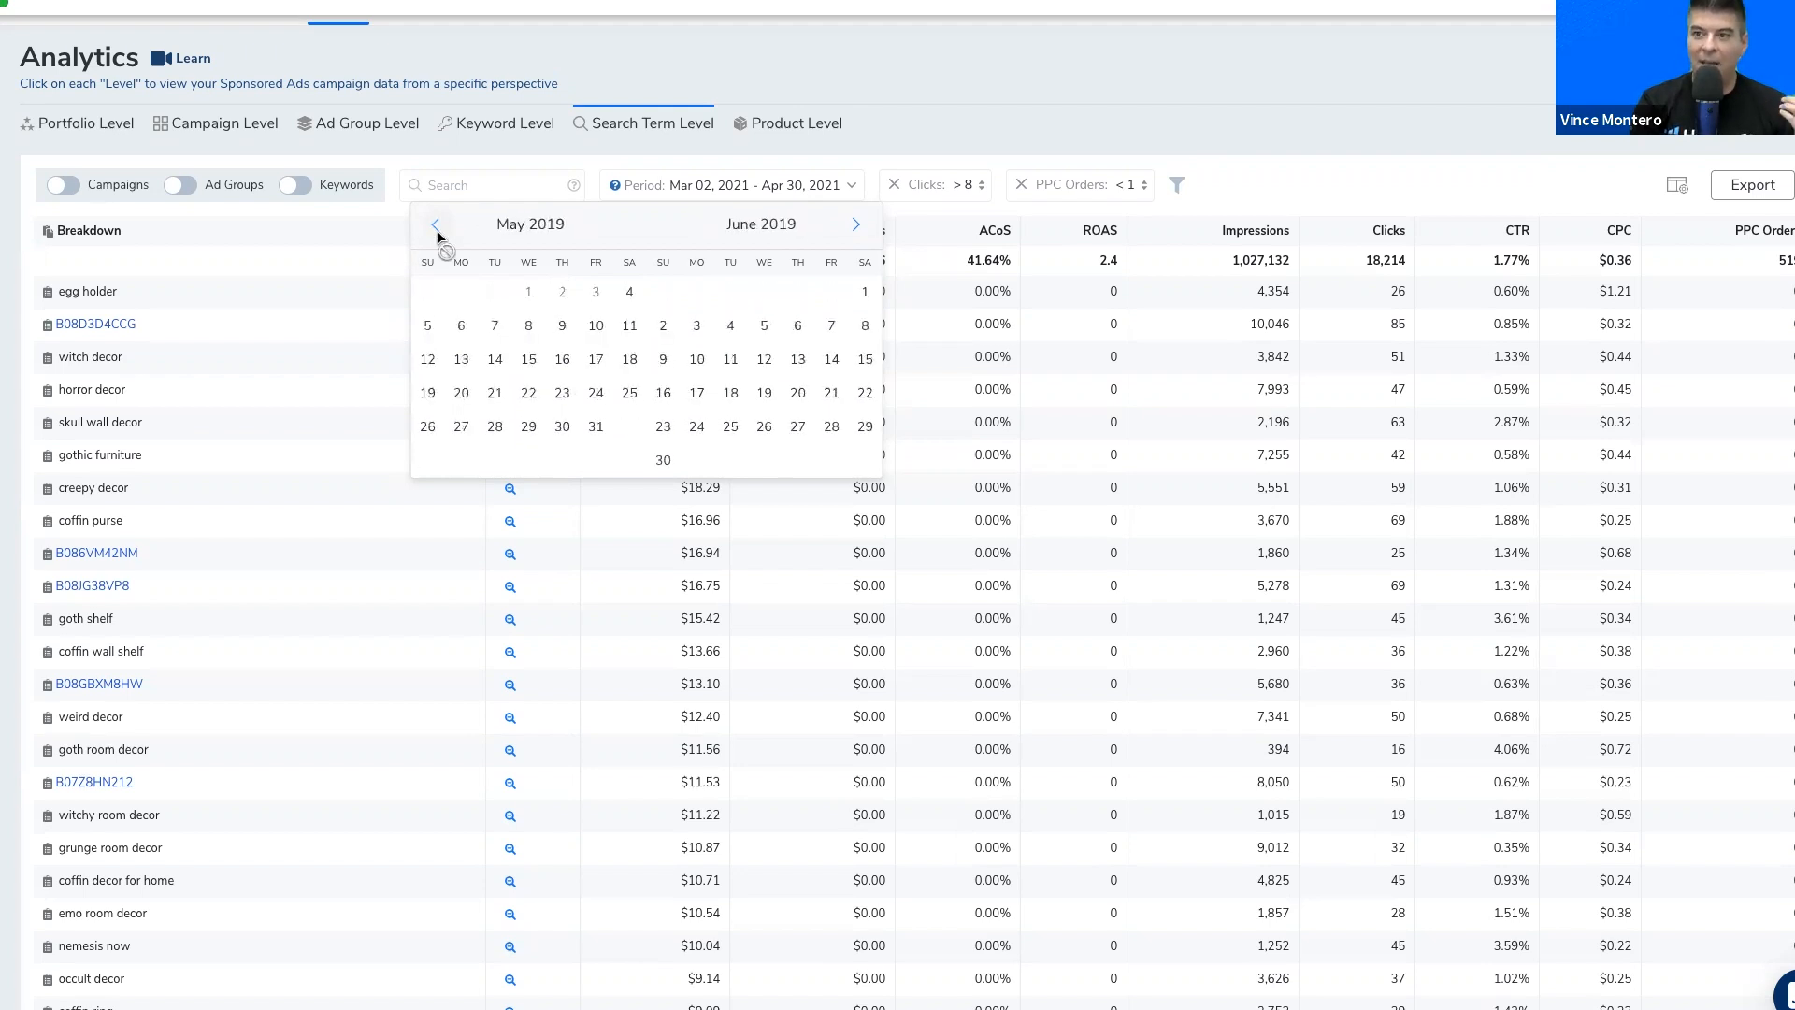
click(596, 358)
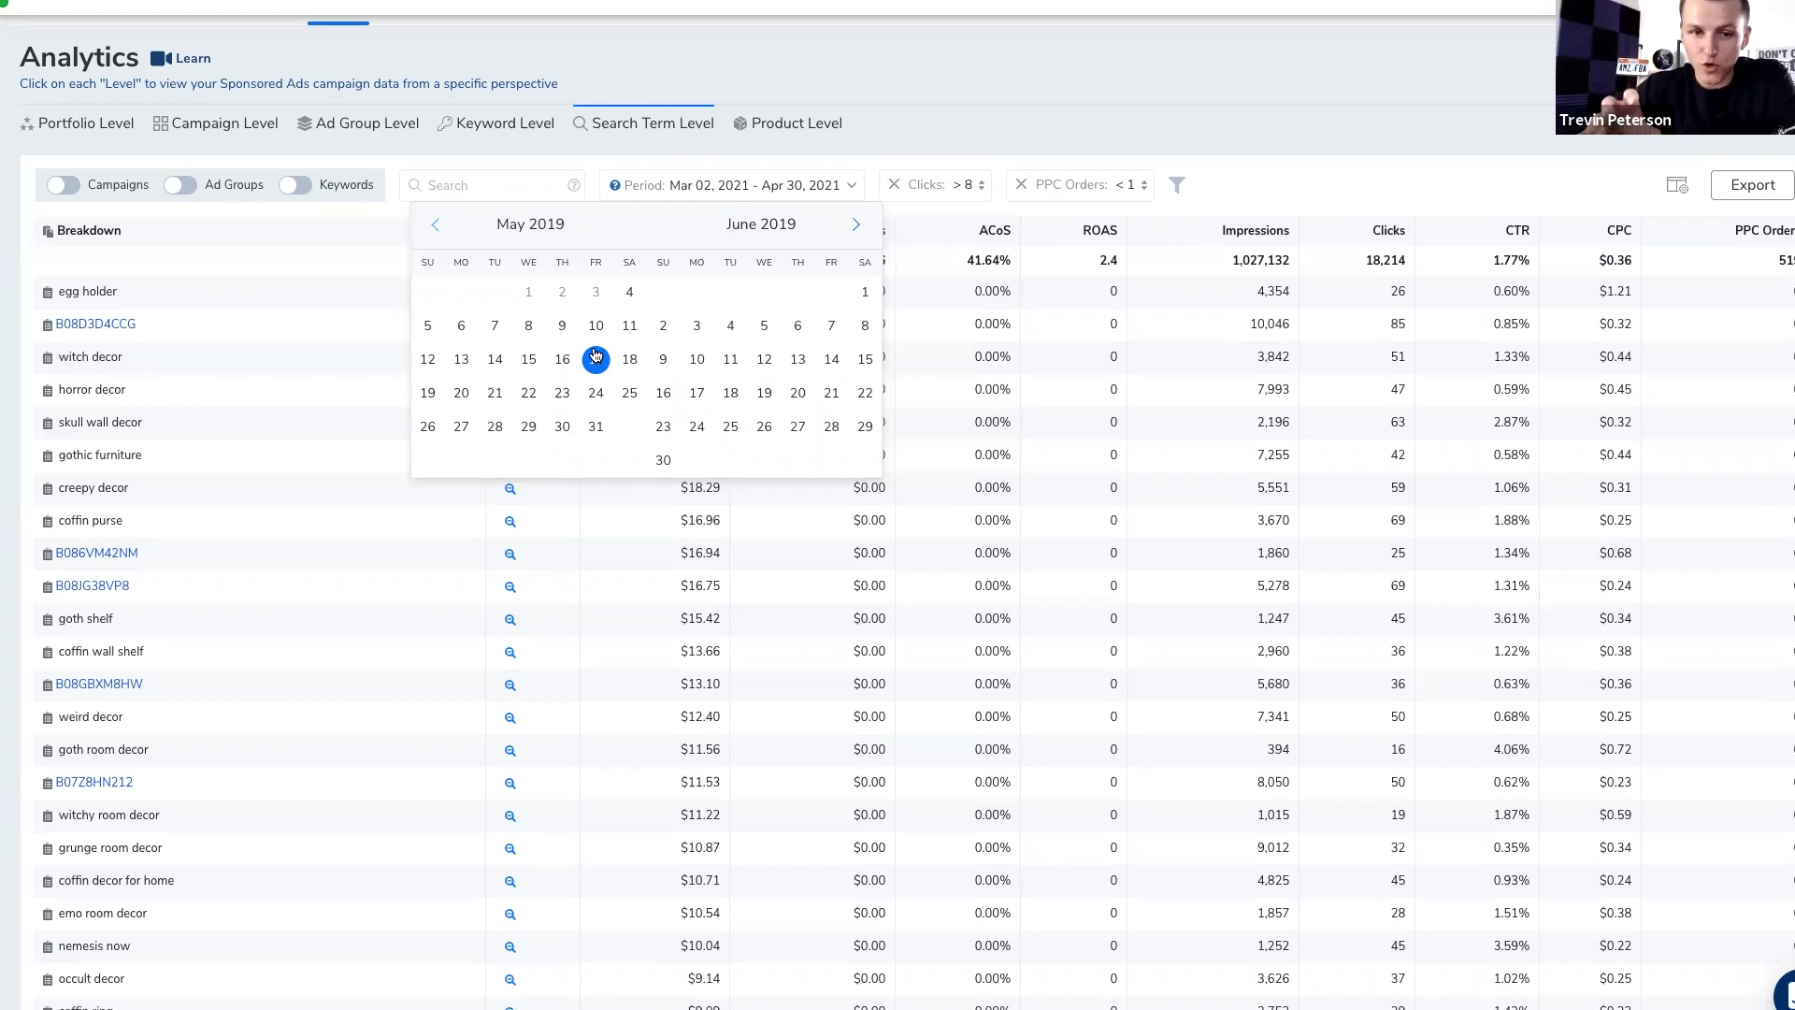
click(1221, 187)
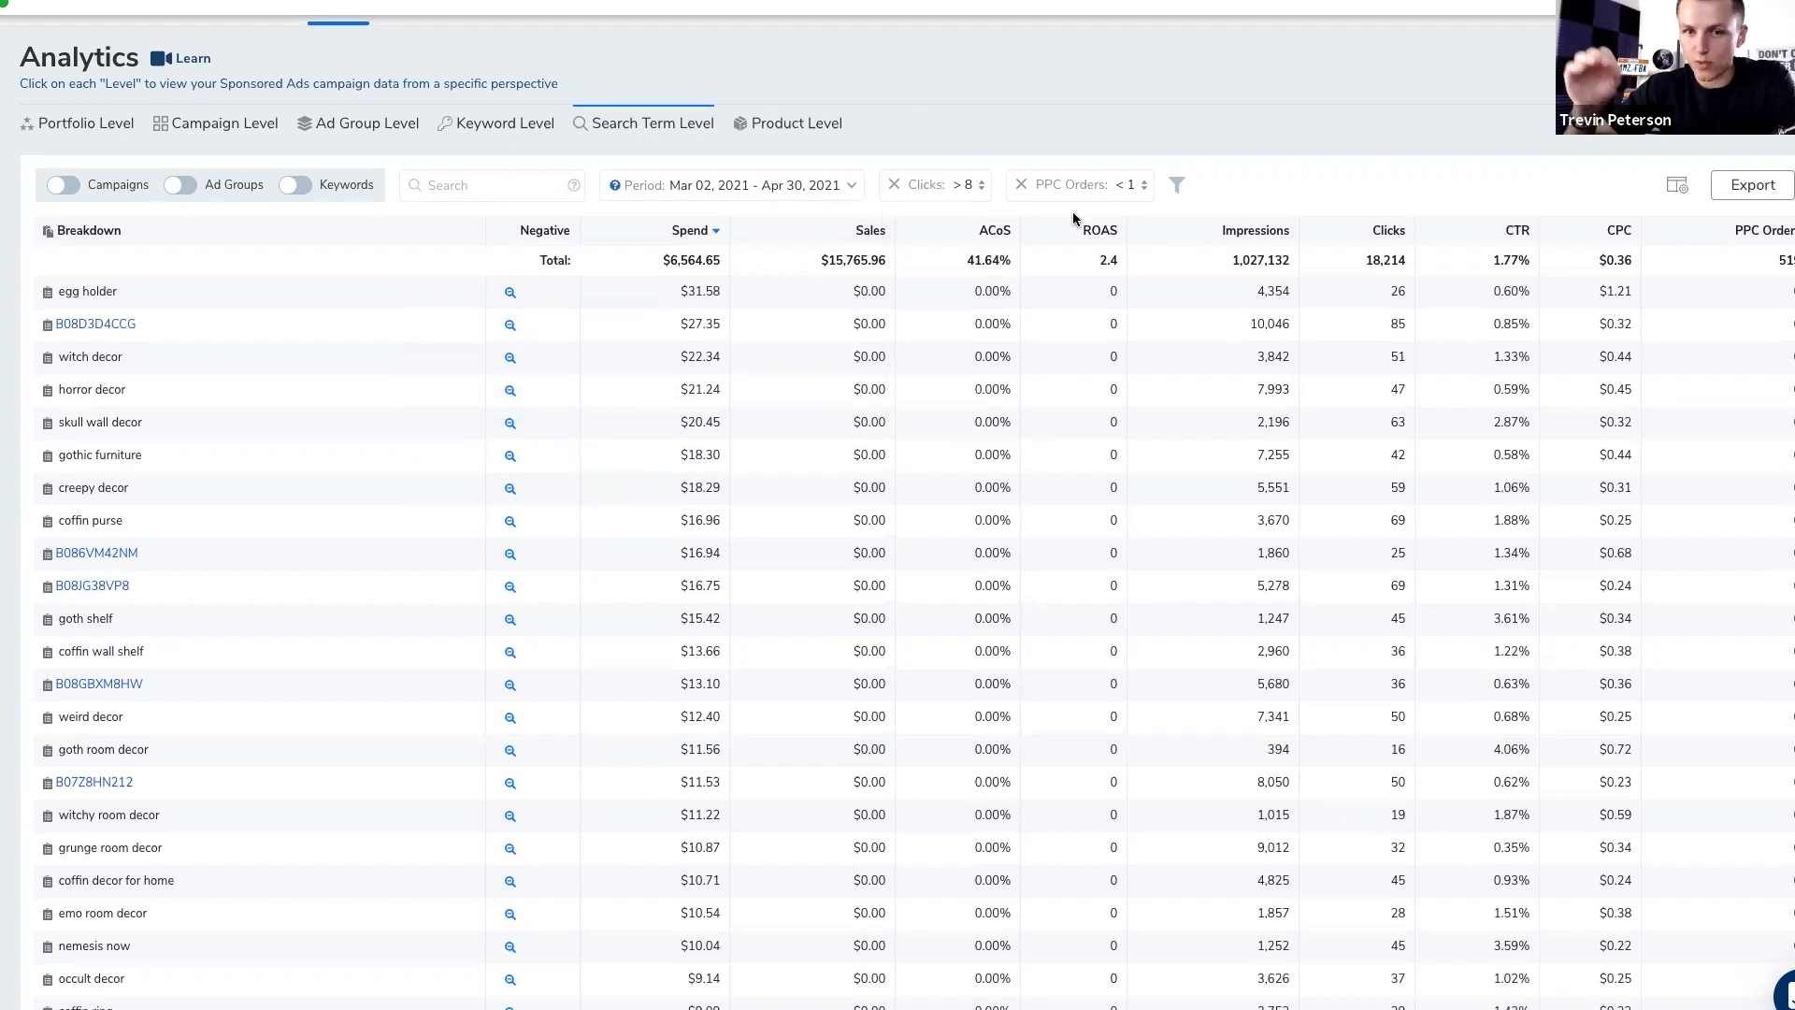
Step: Filter the search terms to ACoS greater than 60 only, removing the Clicks and PPC Orders conditions
click(1178, 186)
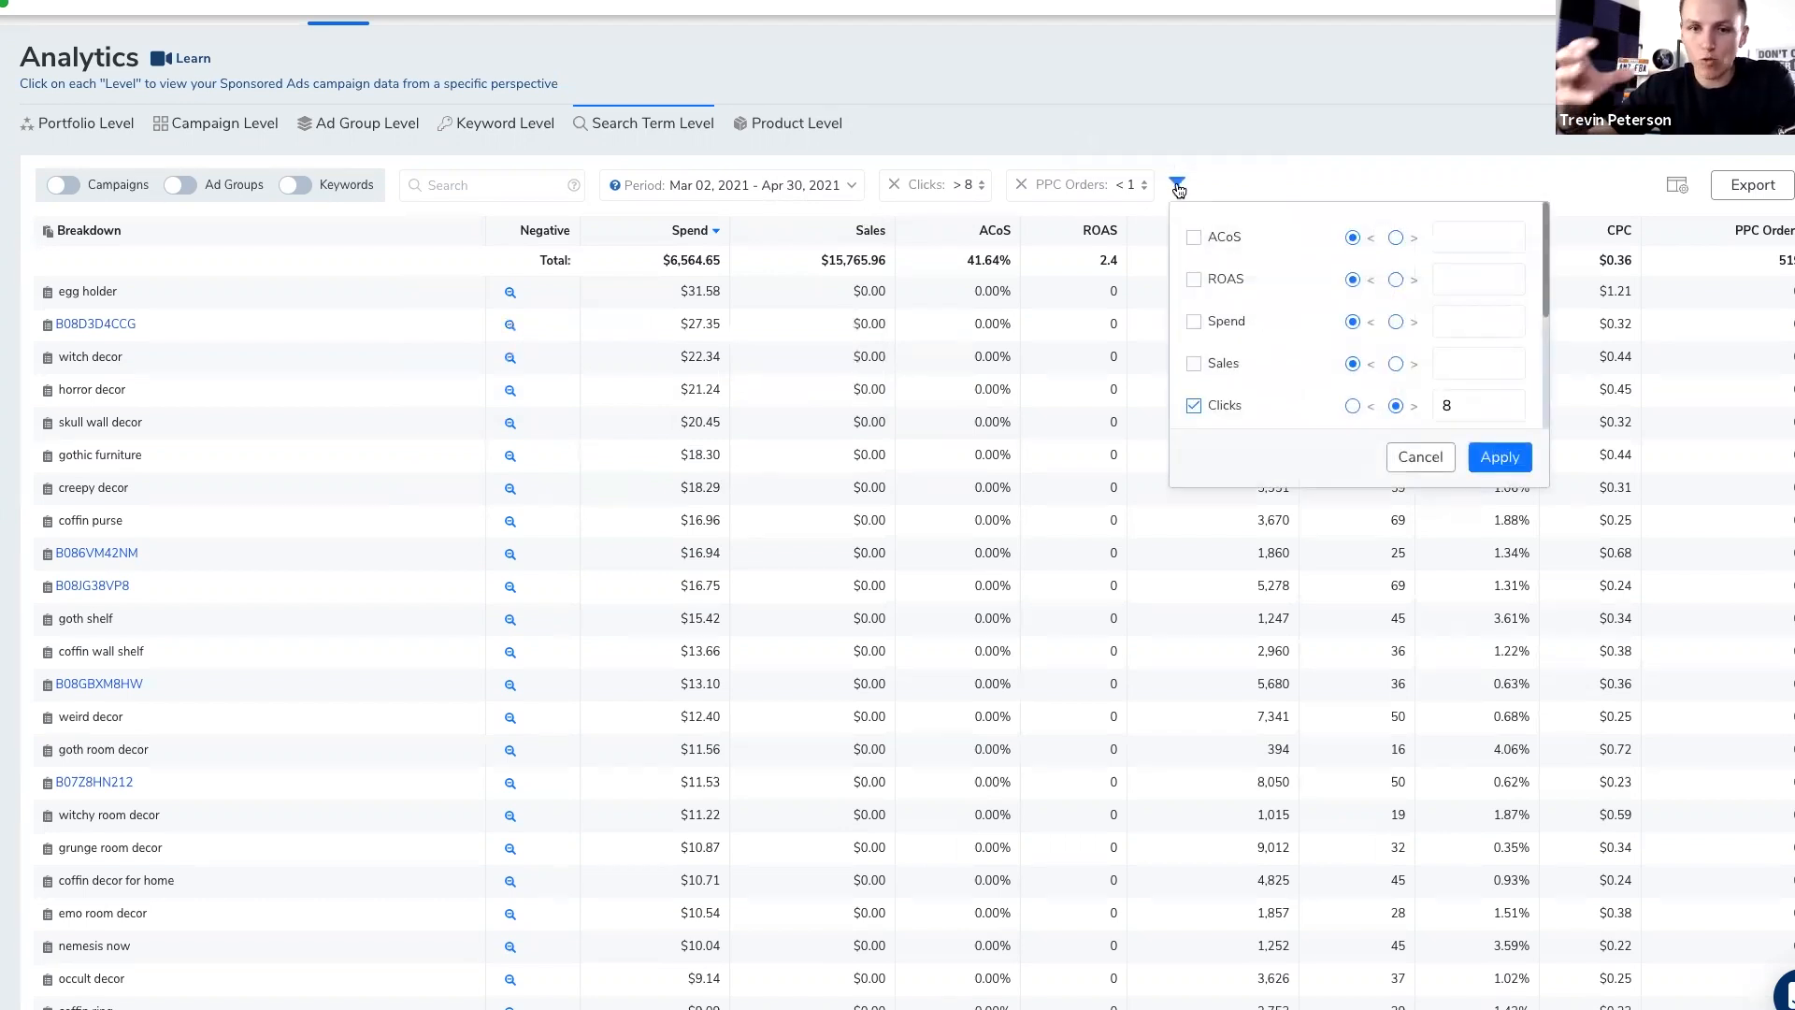
click(1194, 238)
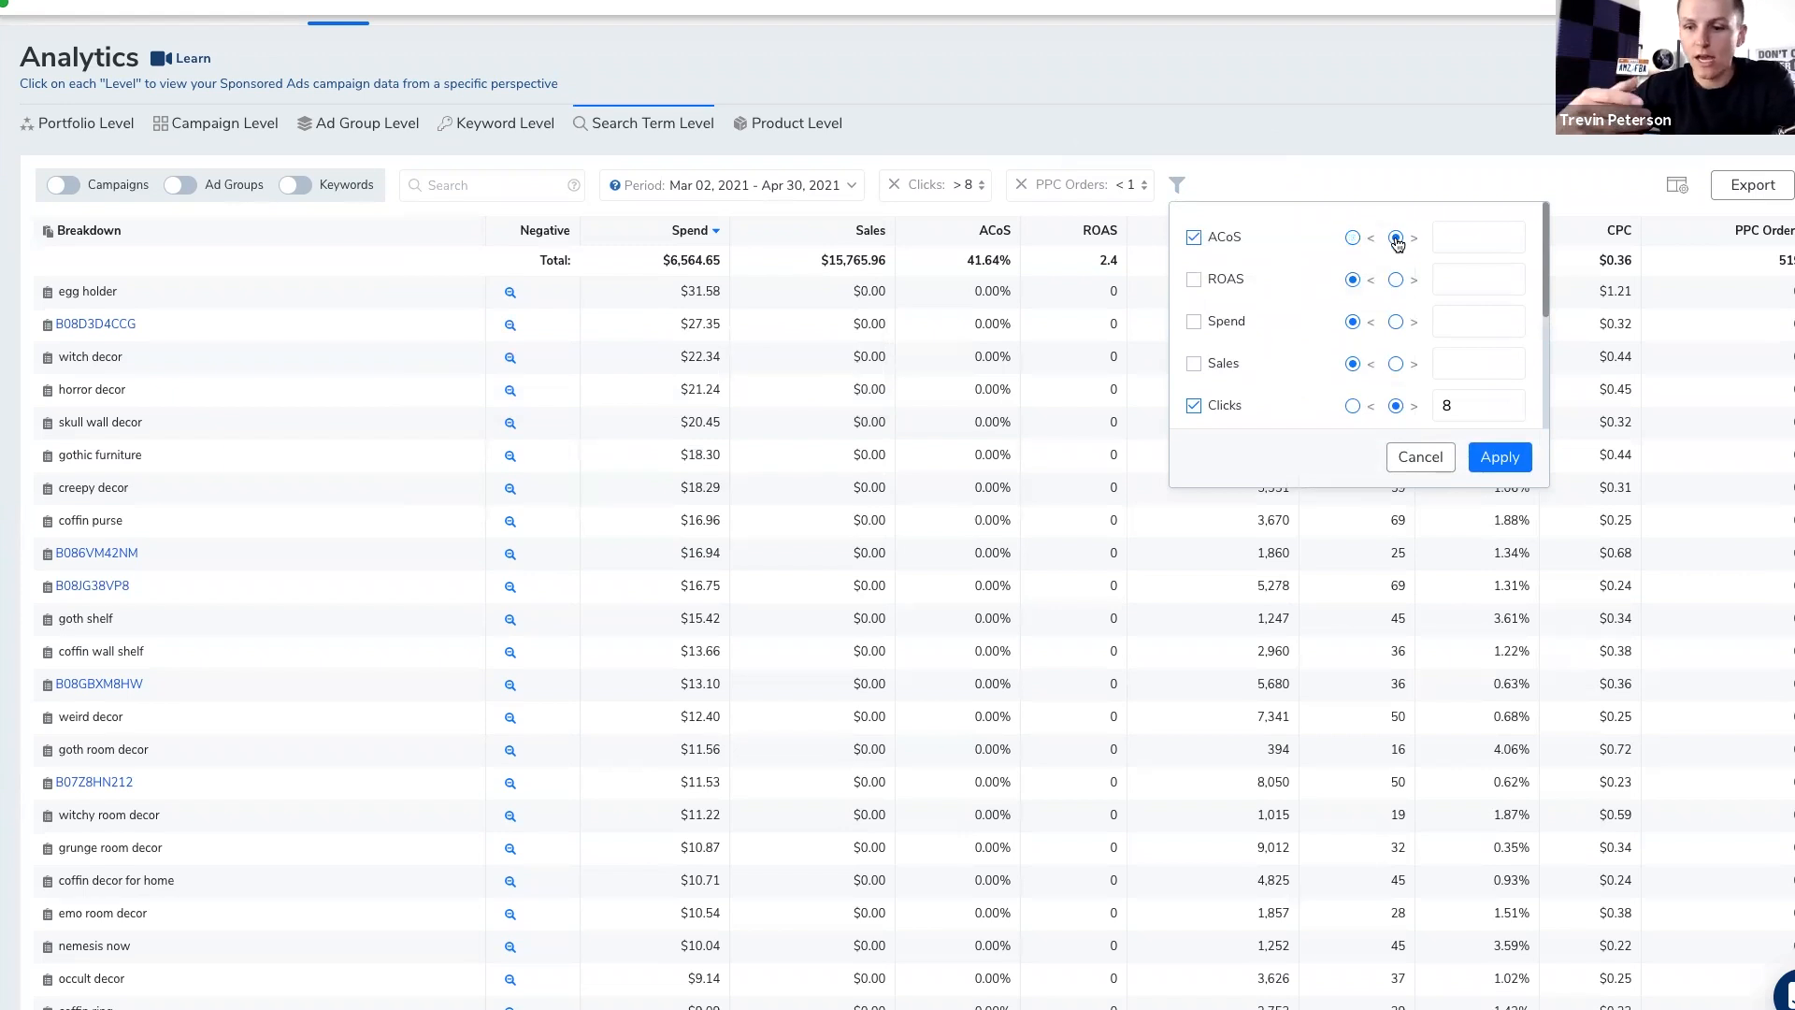
click(1474, 242)
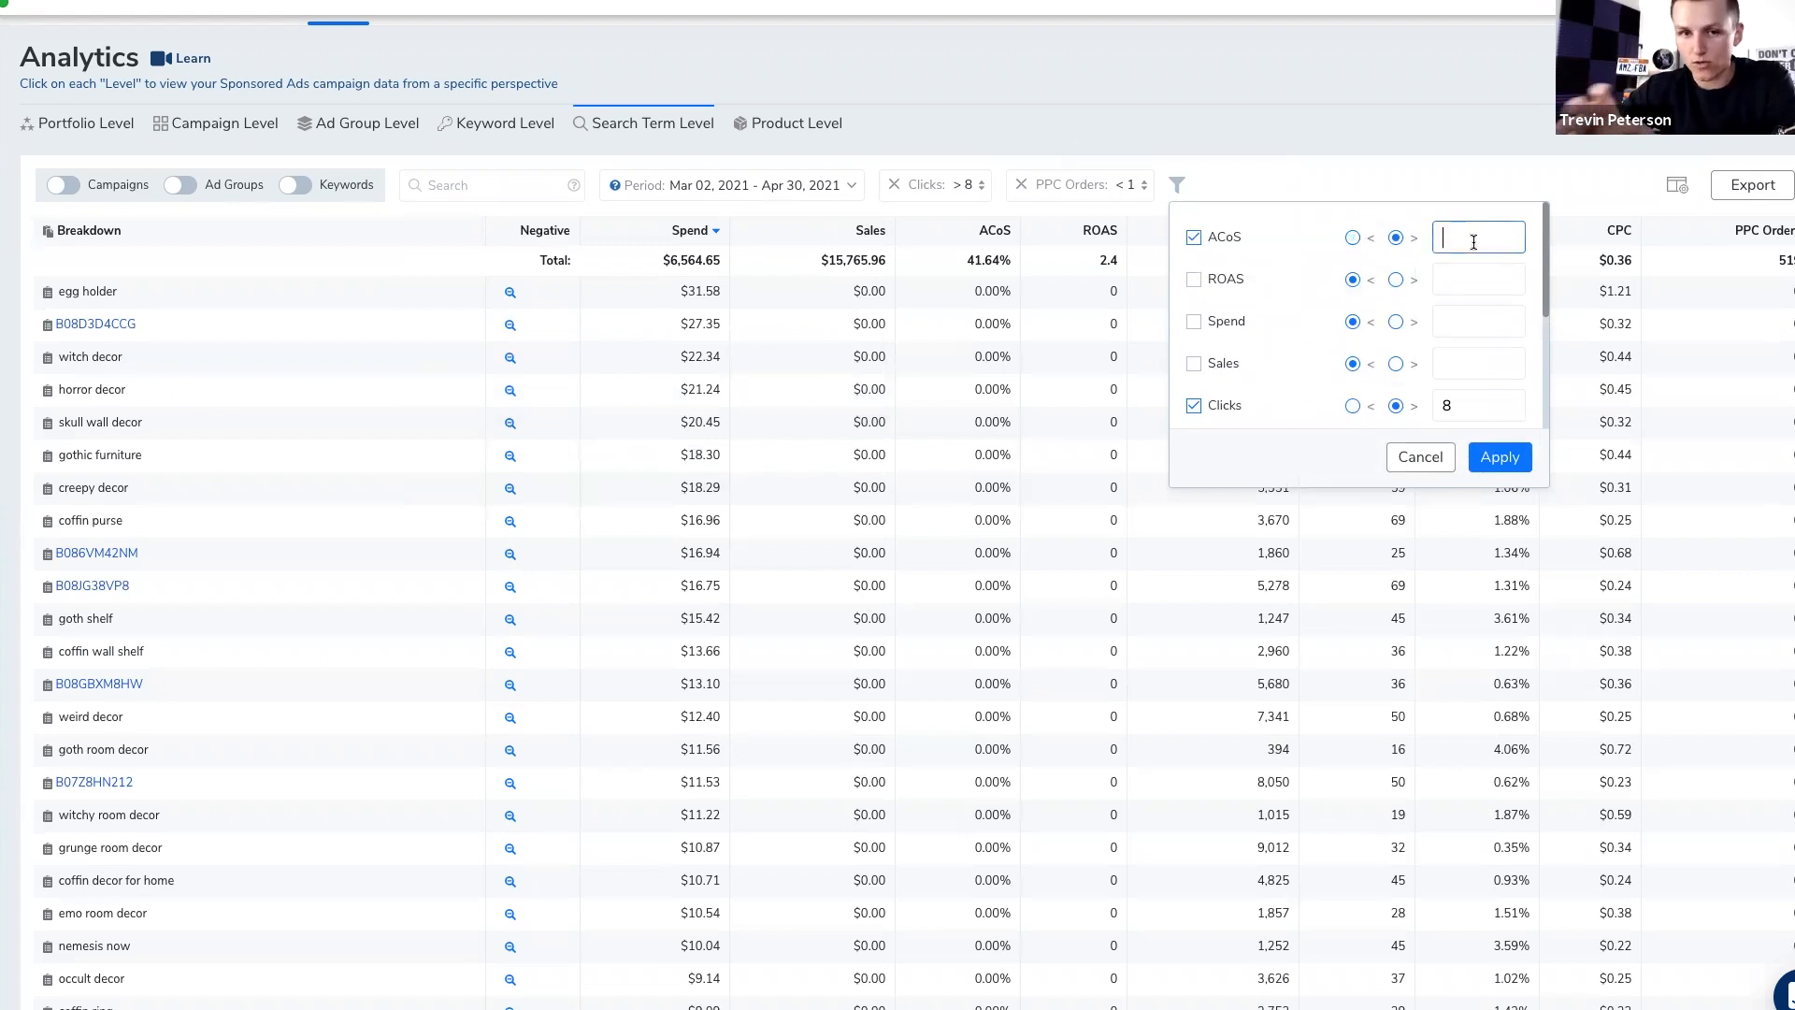
text(60)
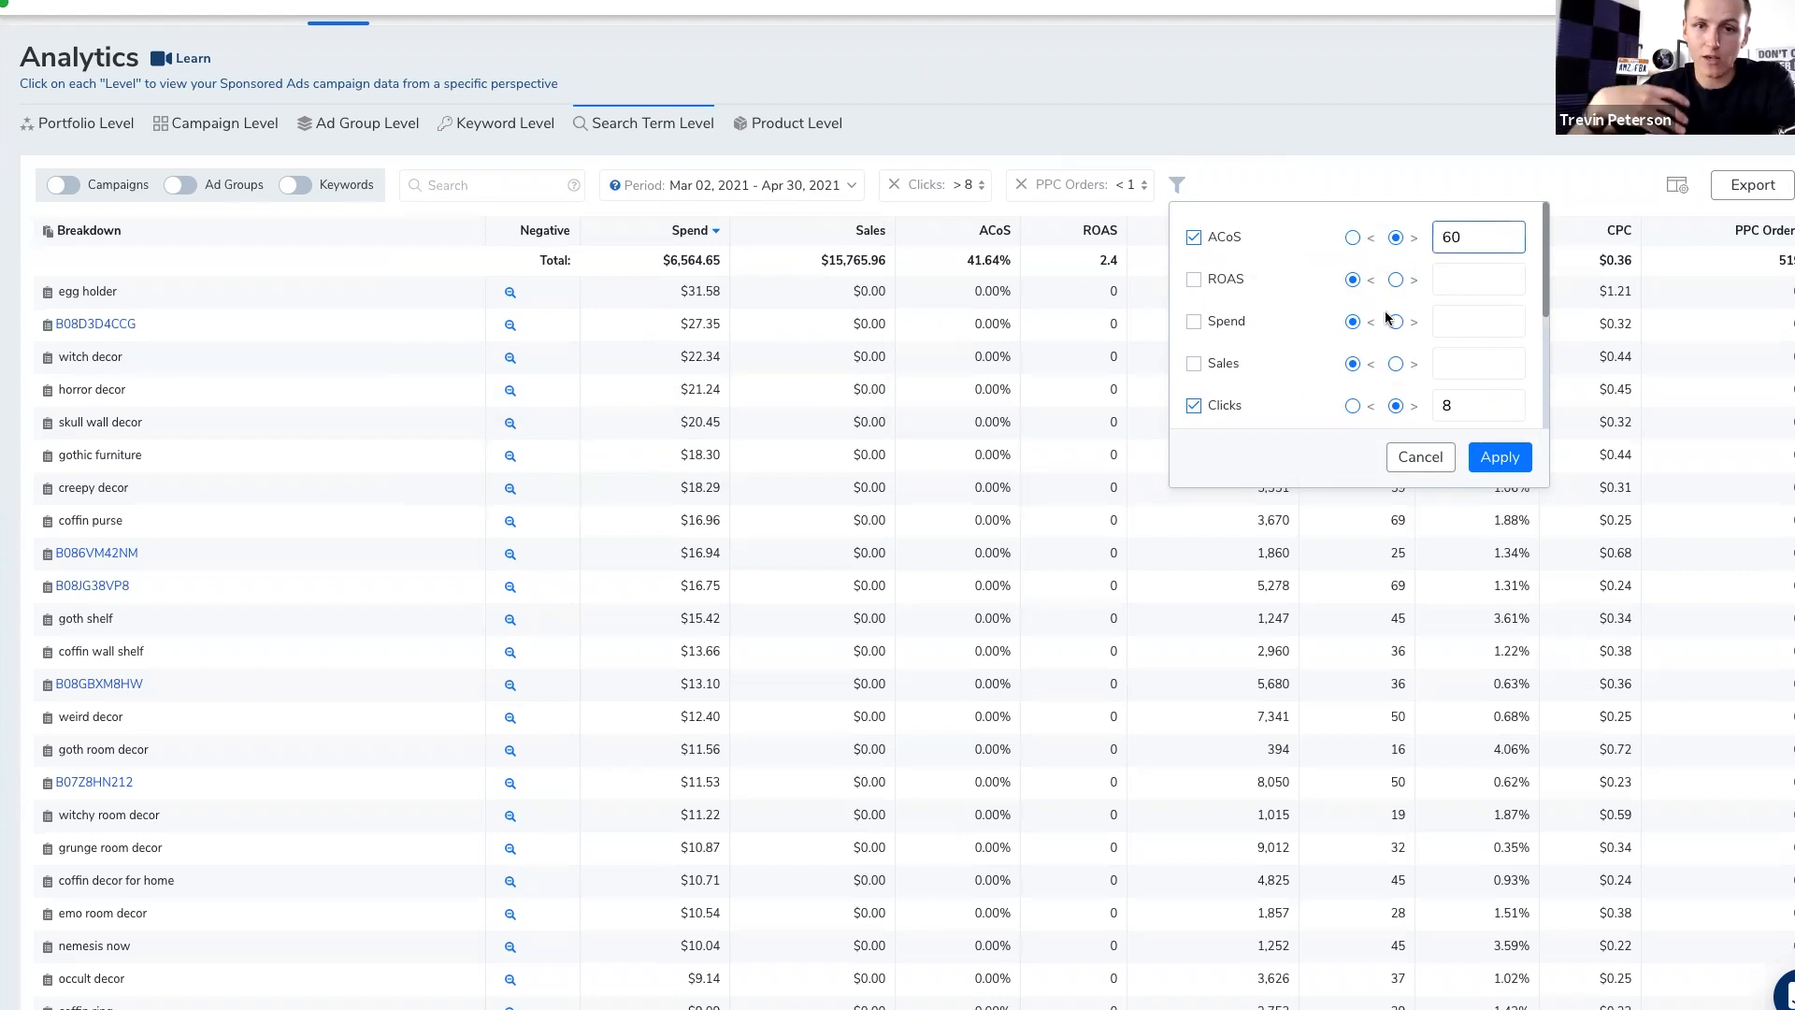
click(1195, 408)
scroll(1195, 374, down, 2)
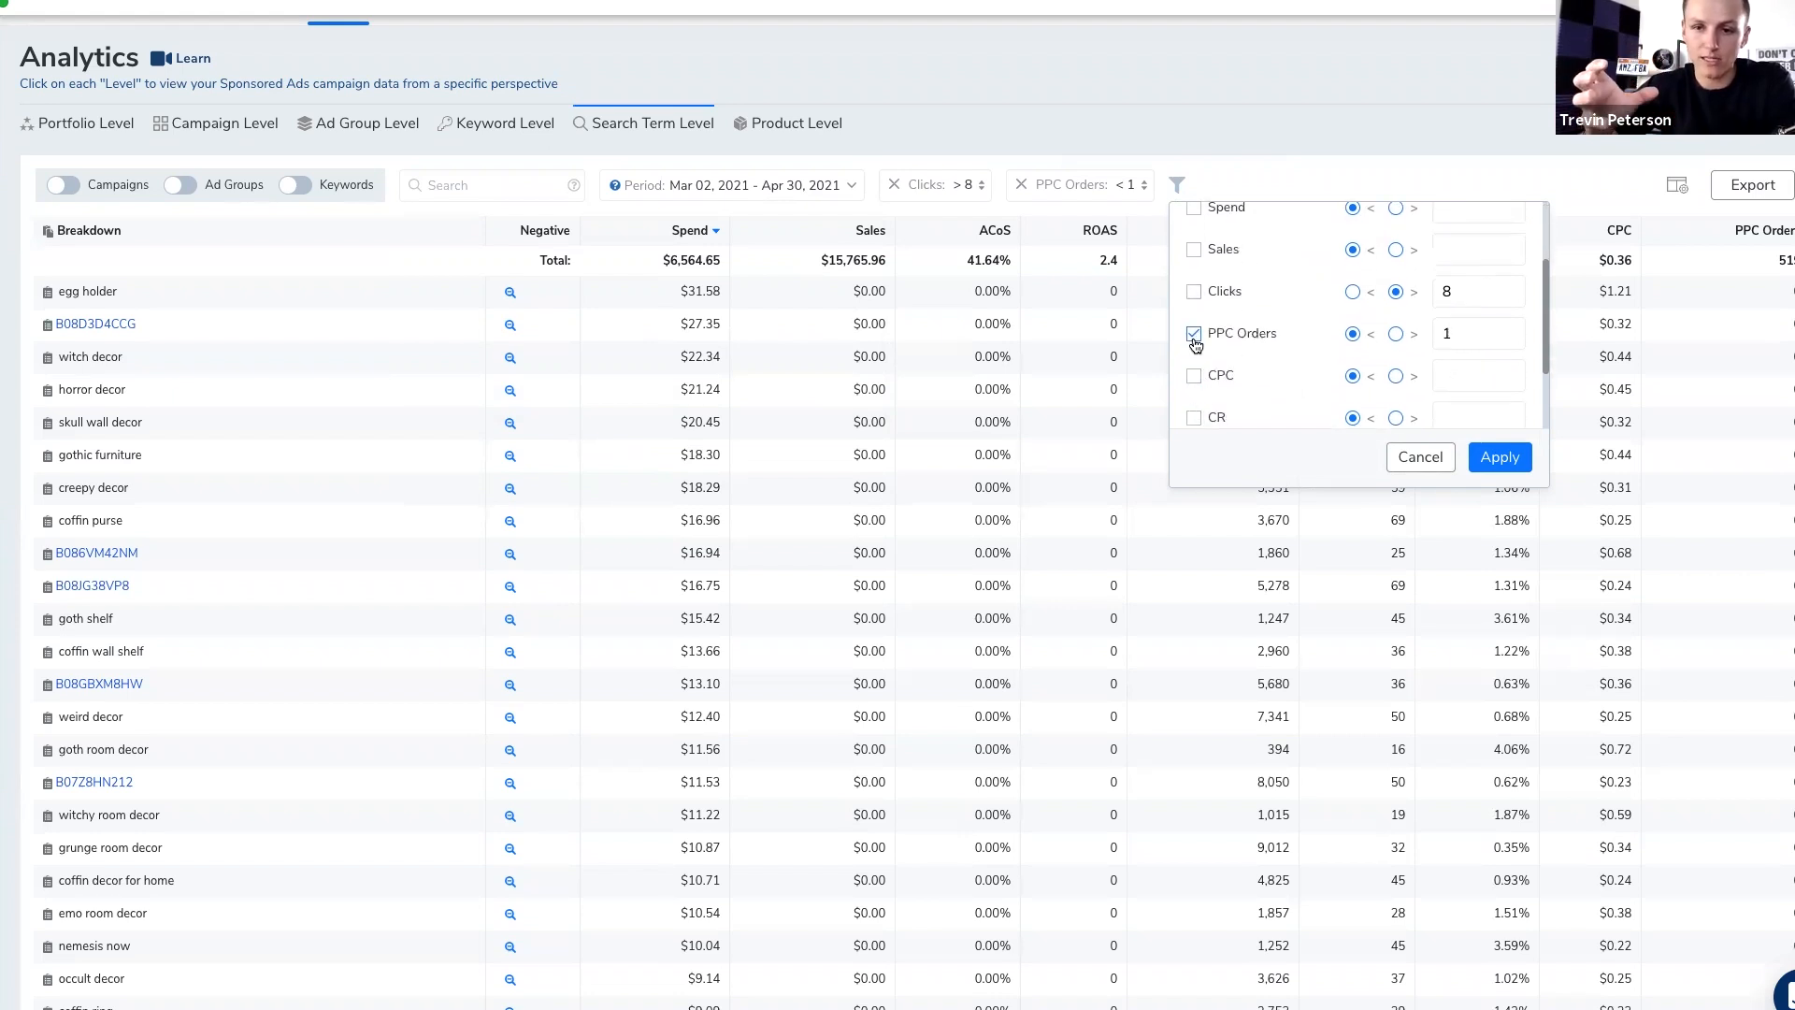
click(1497, 456)
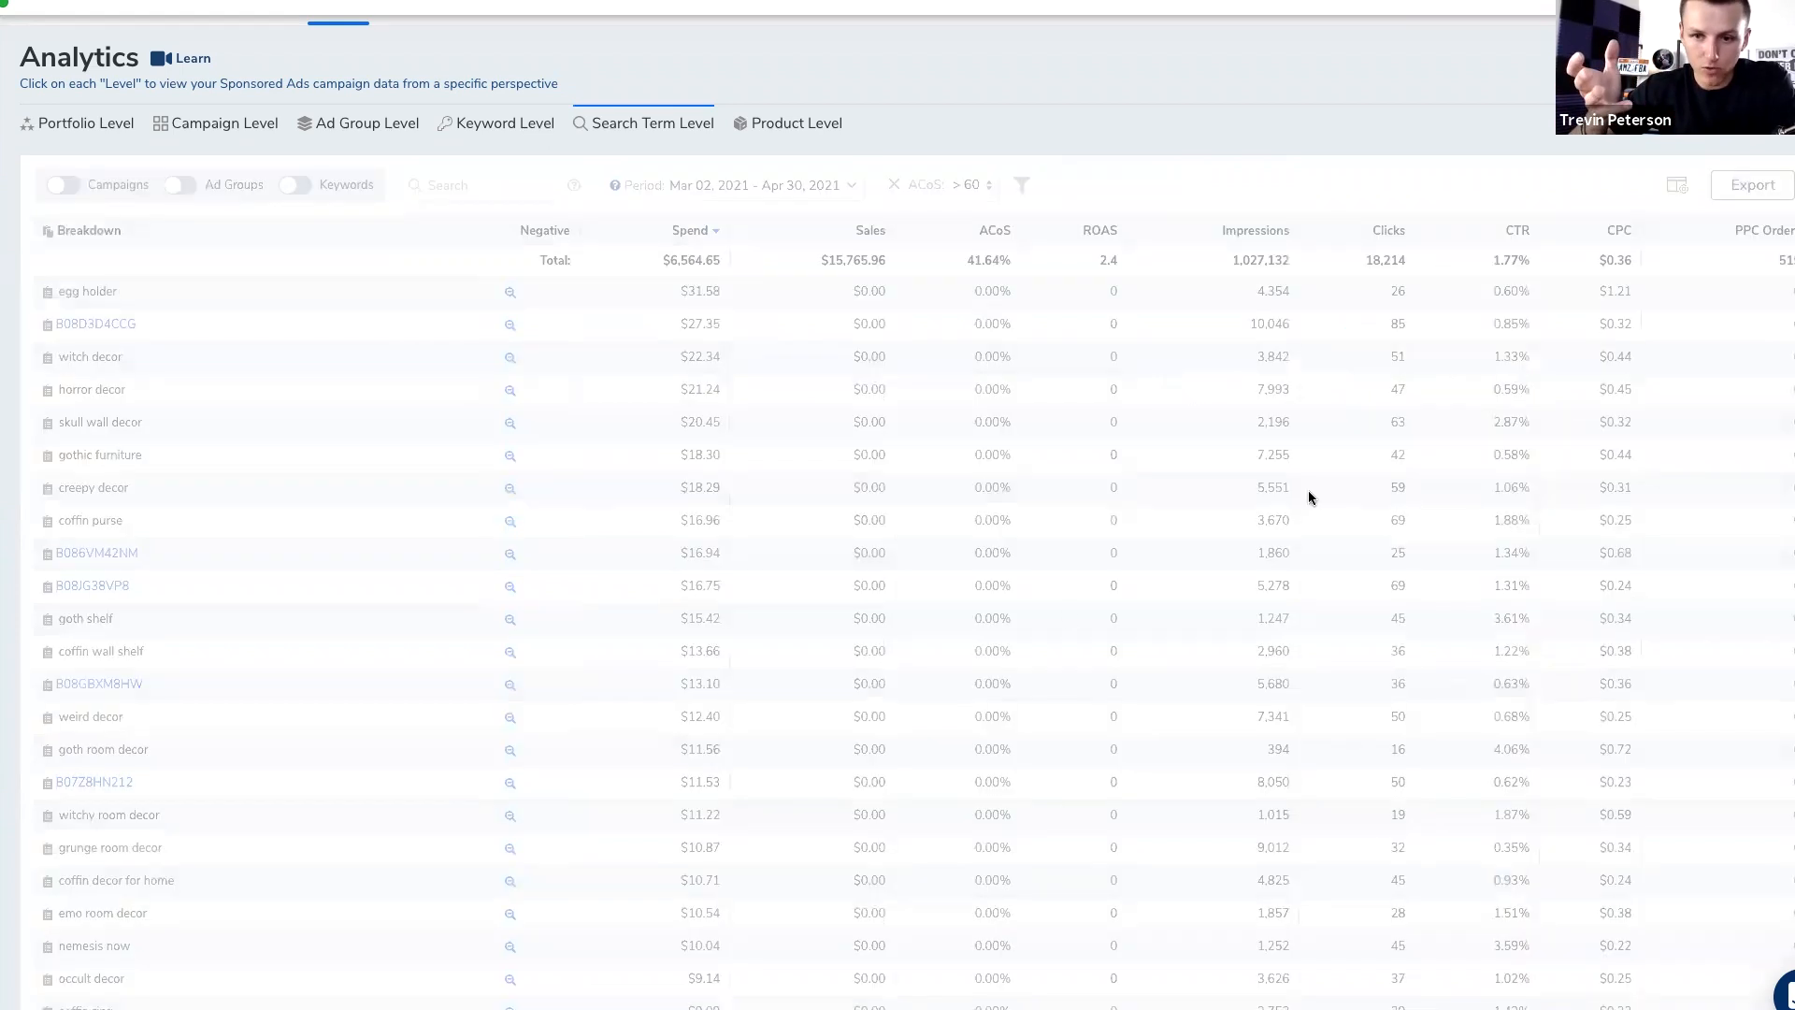